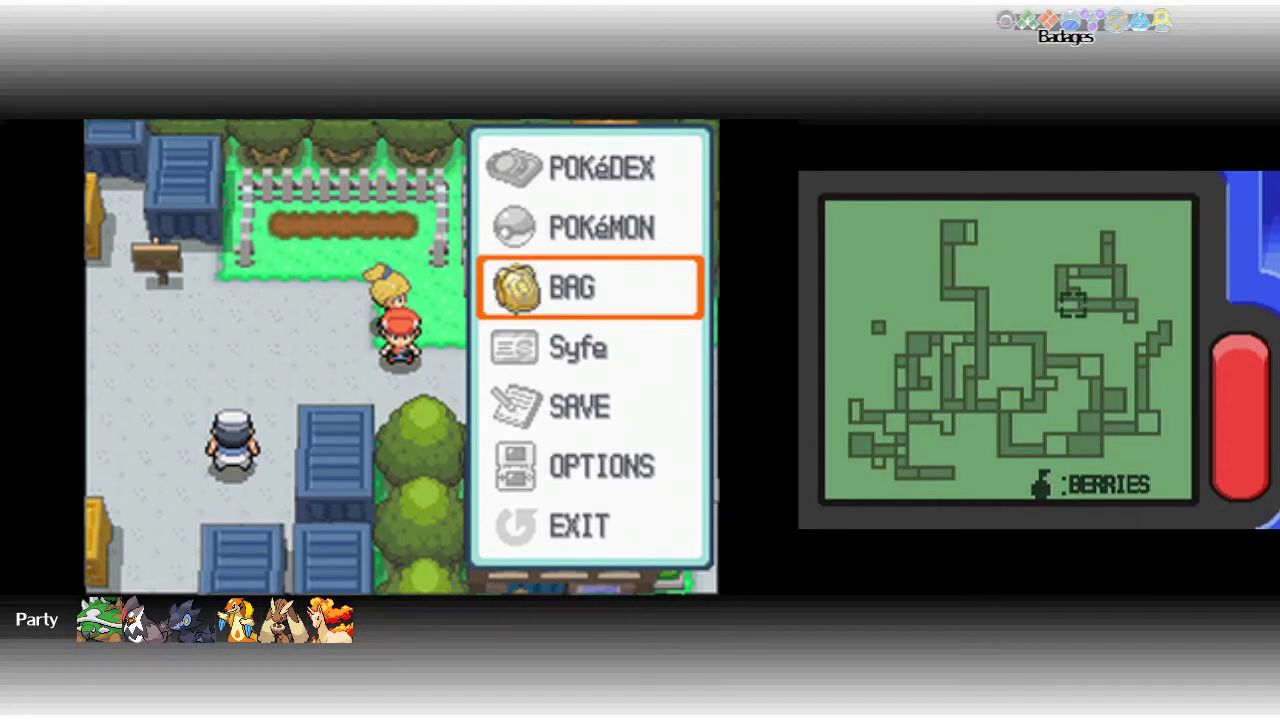
From the party menu, choose Stara's Fly option to bring up the destination map.
key("x")
key("Left")
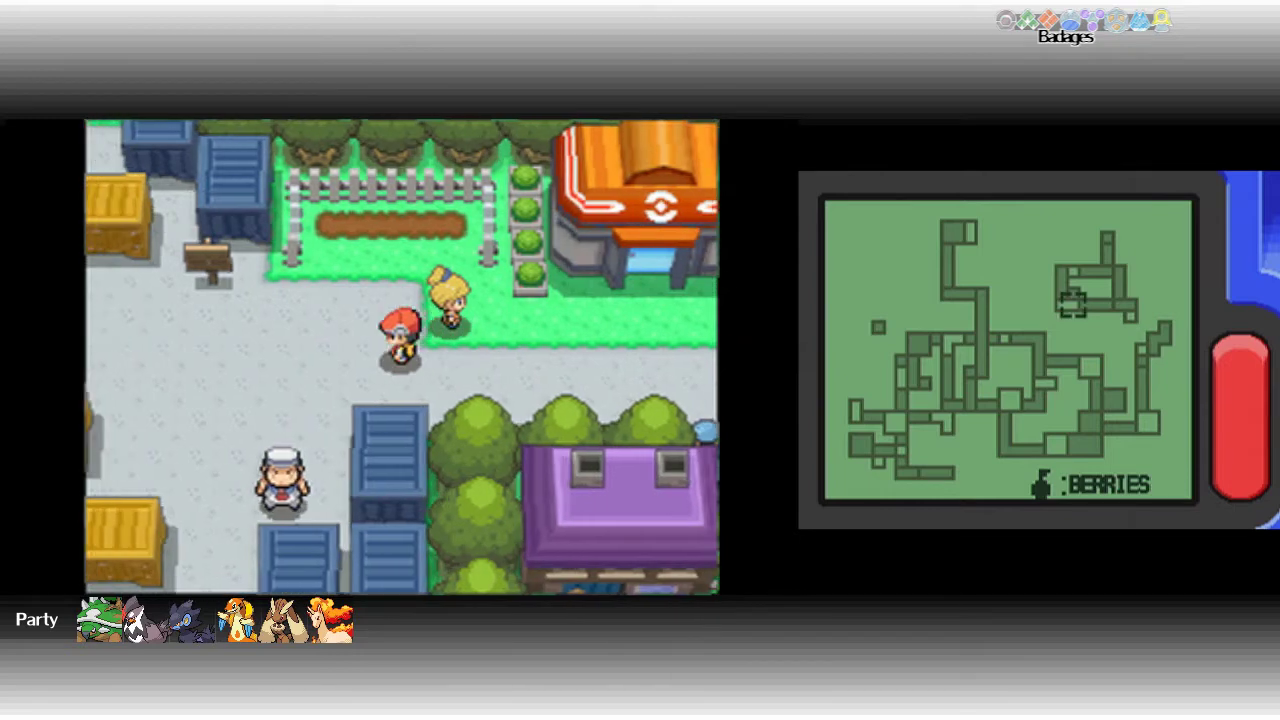
key("Left")
key("Right")
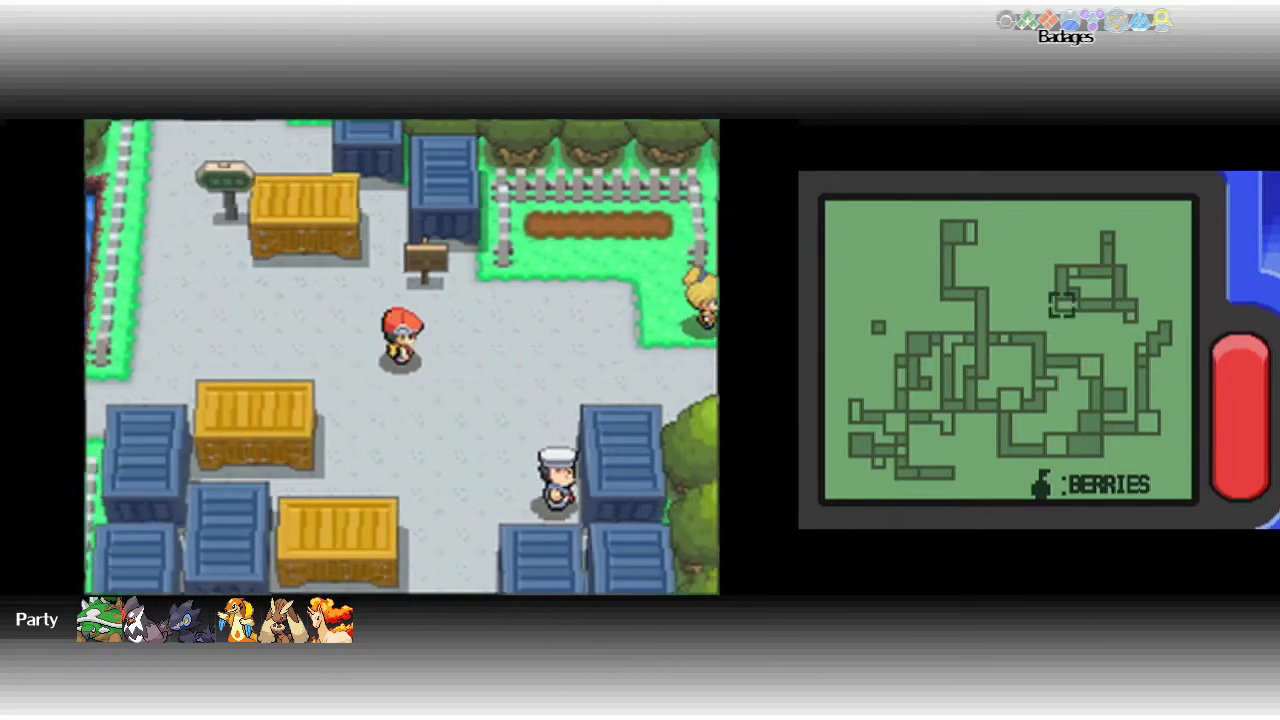
key("Down")
key("x")
key("Up")
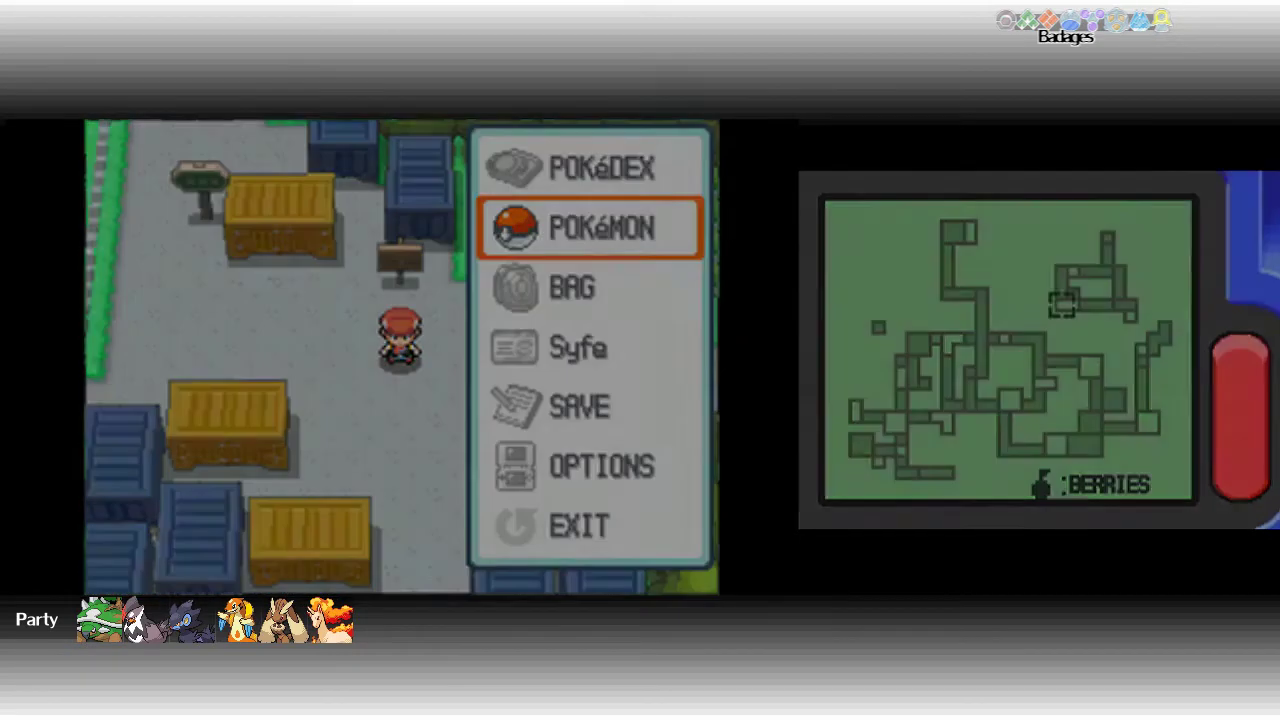
key("x")
key("Down")
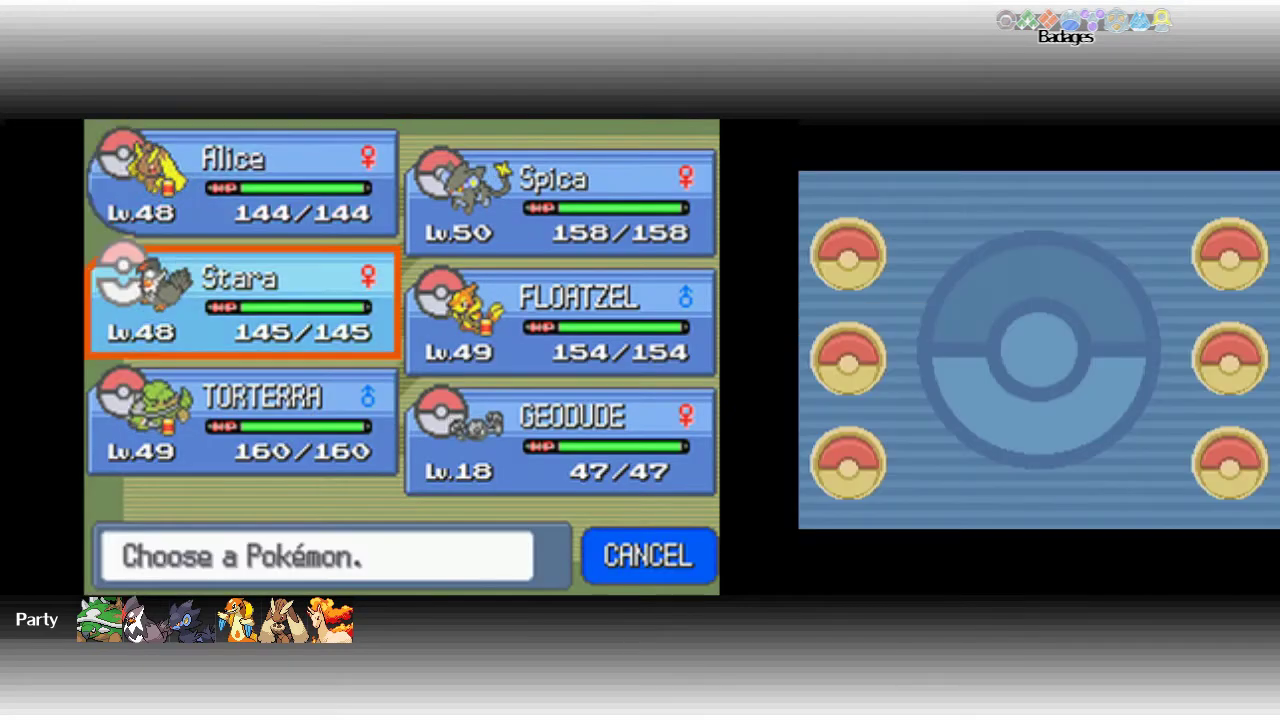
key("x")
key("Down")
key("x")
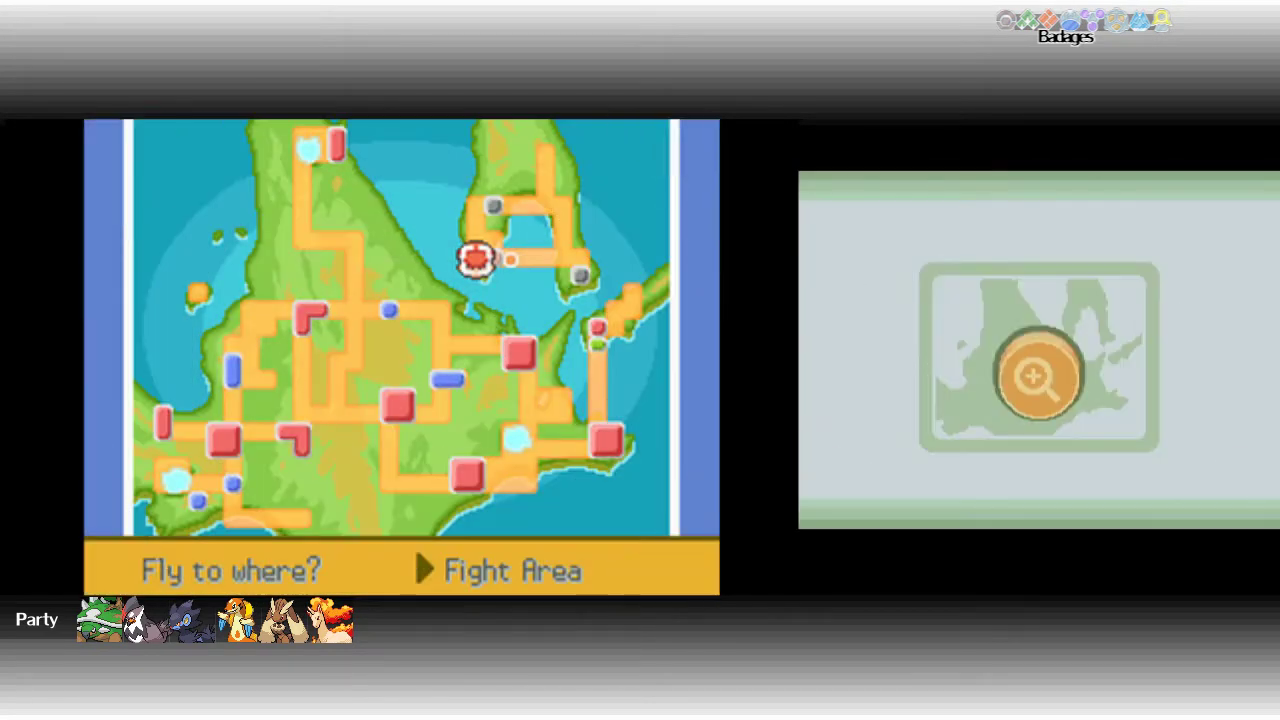
Move the Fly map cursor from Route 215 to Hearthome City.
key("Left")
key("Left")
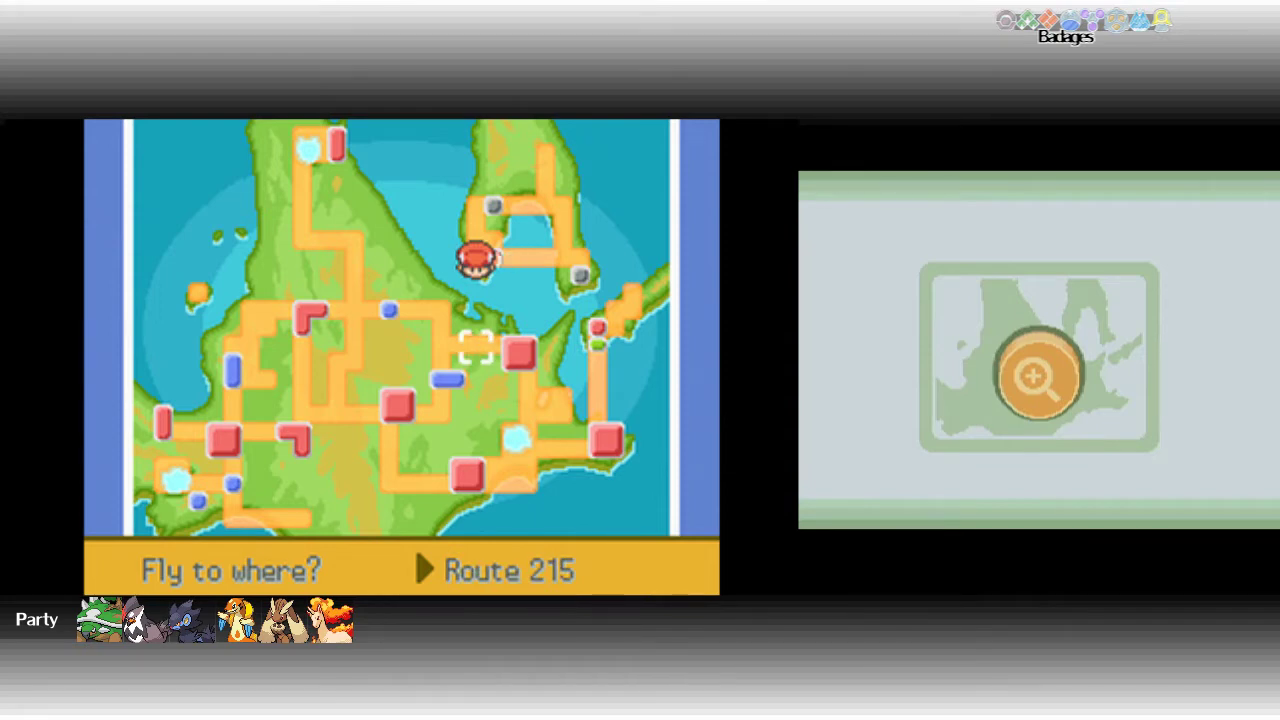
key("Left")
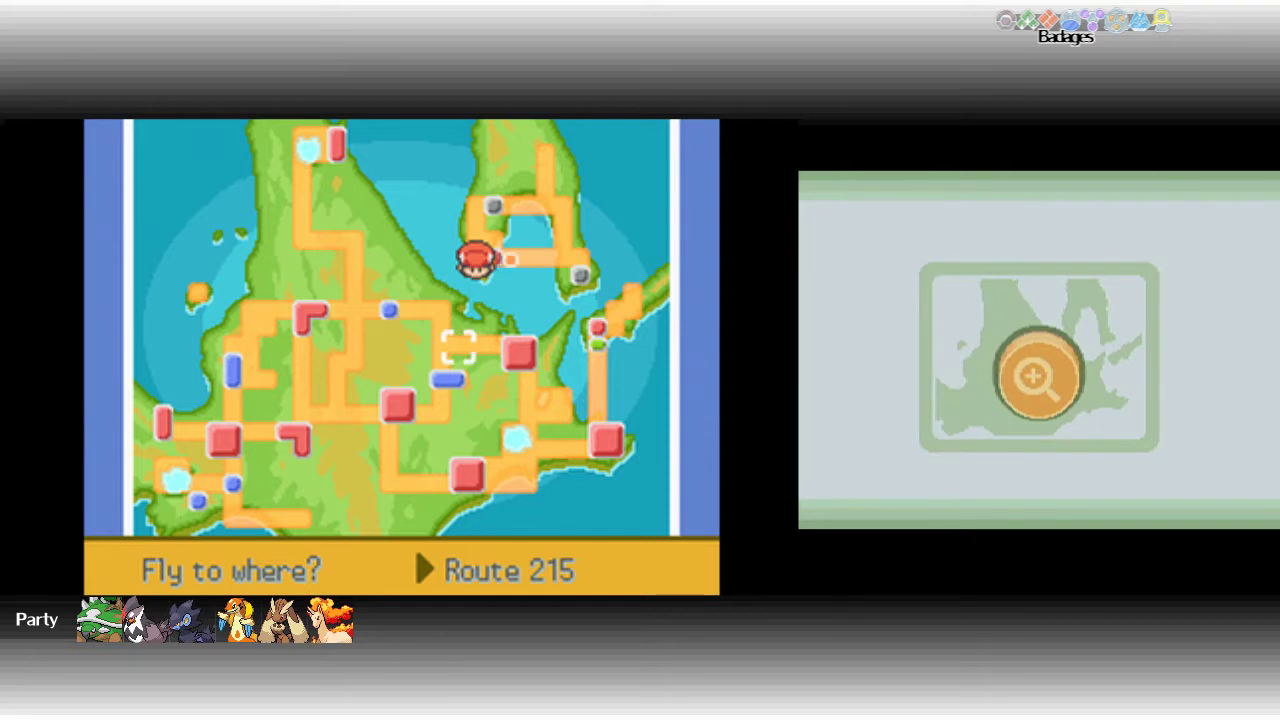
key("Down")
key("Left")
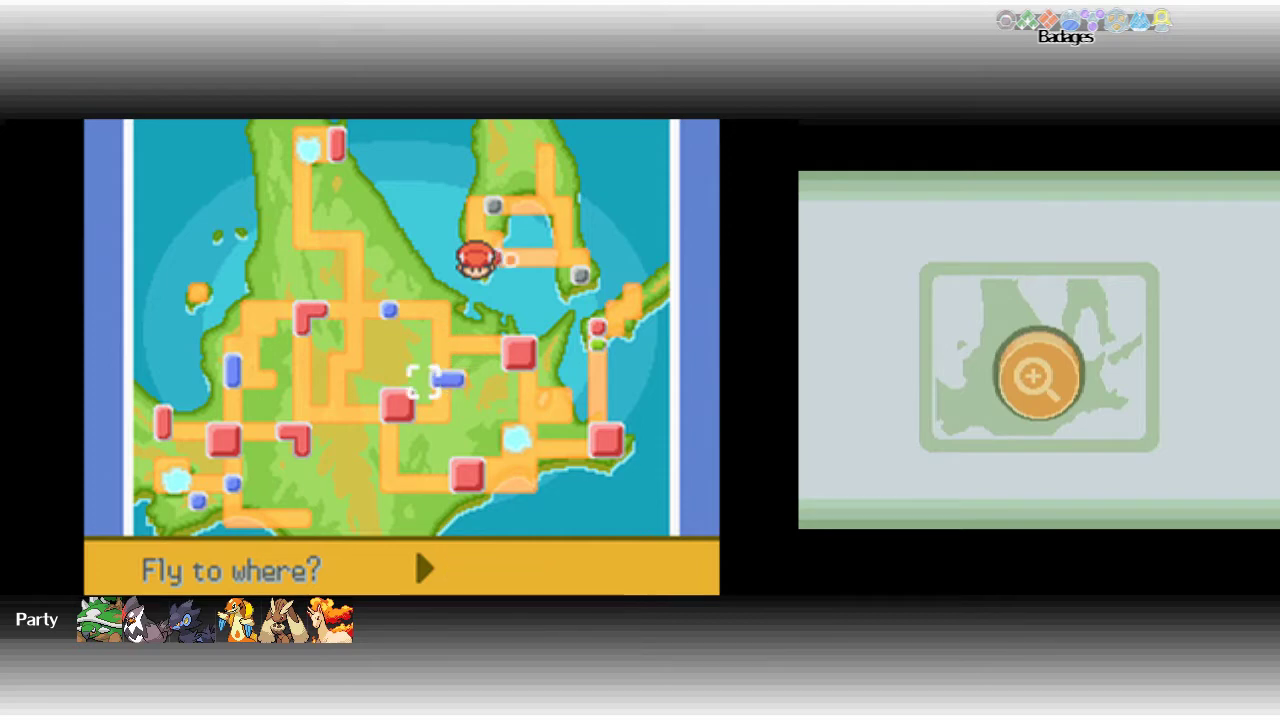
key("Down")
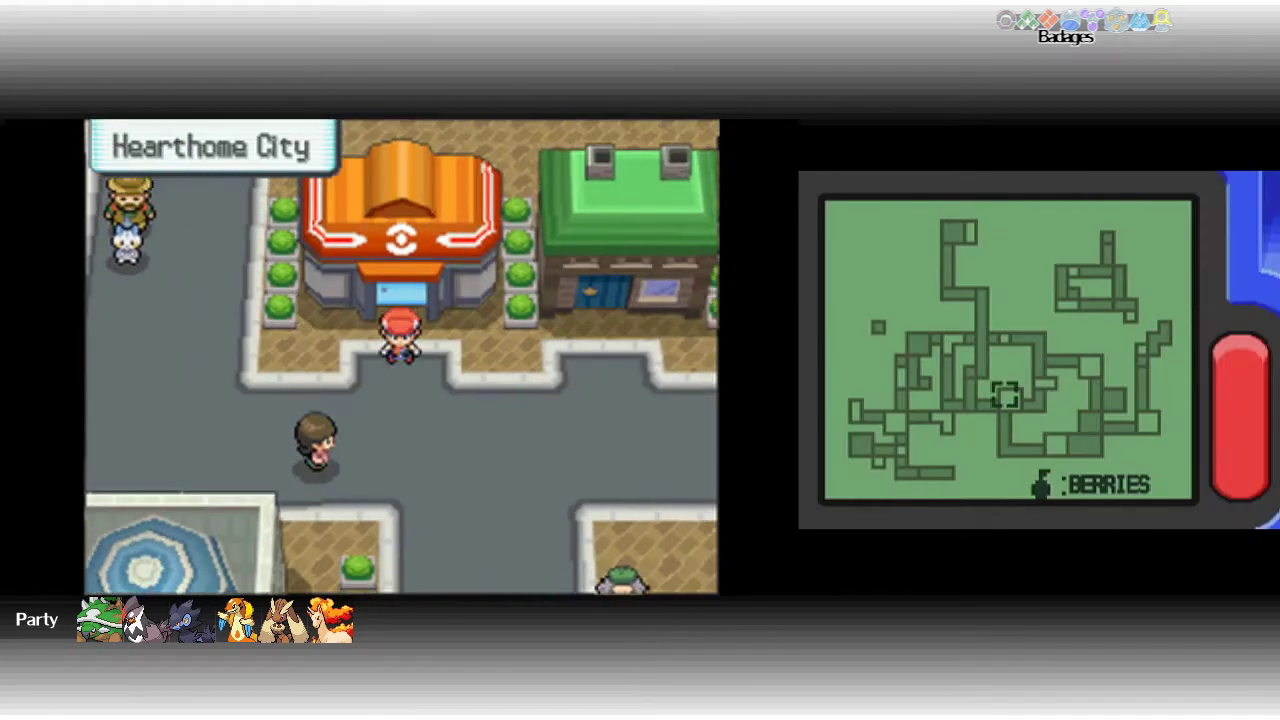
key("Right")
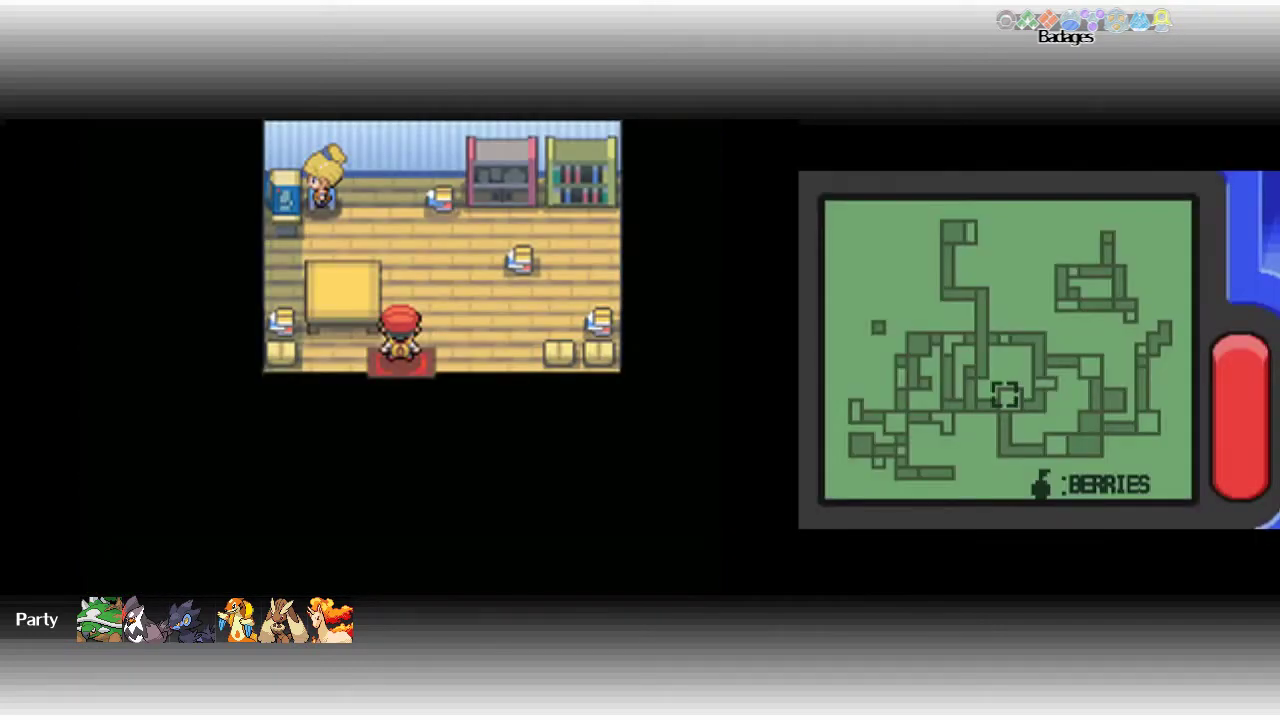
key("Up")
key("Up")
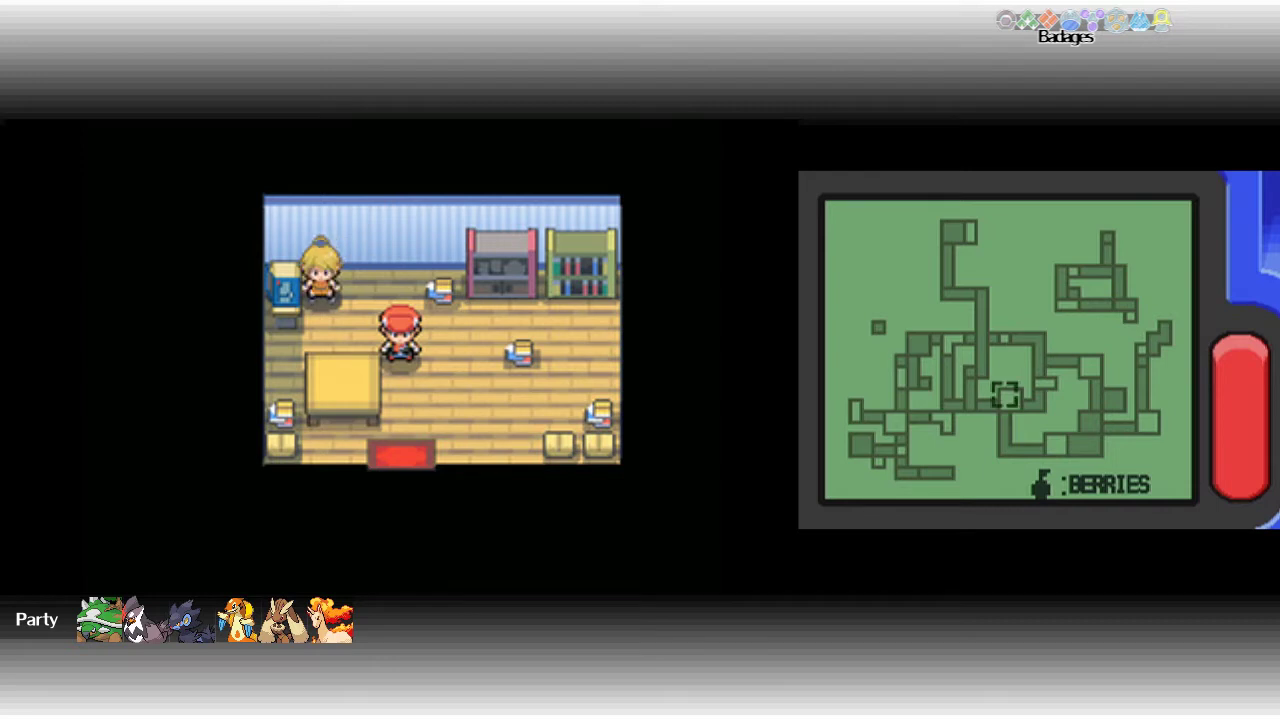
key("Up")
key("Up")
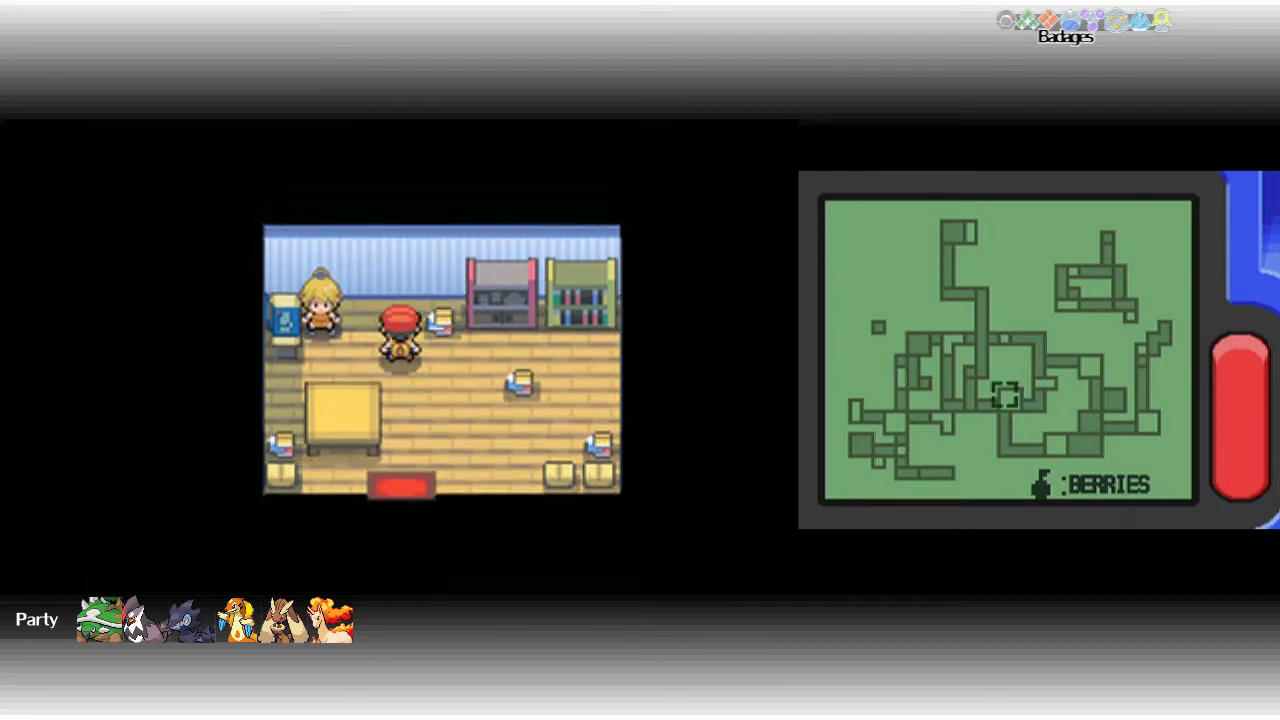
key("Left")
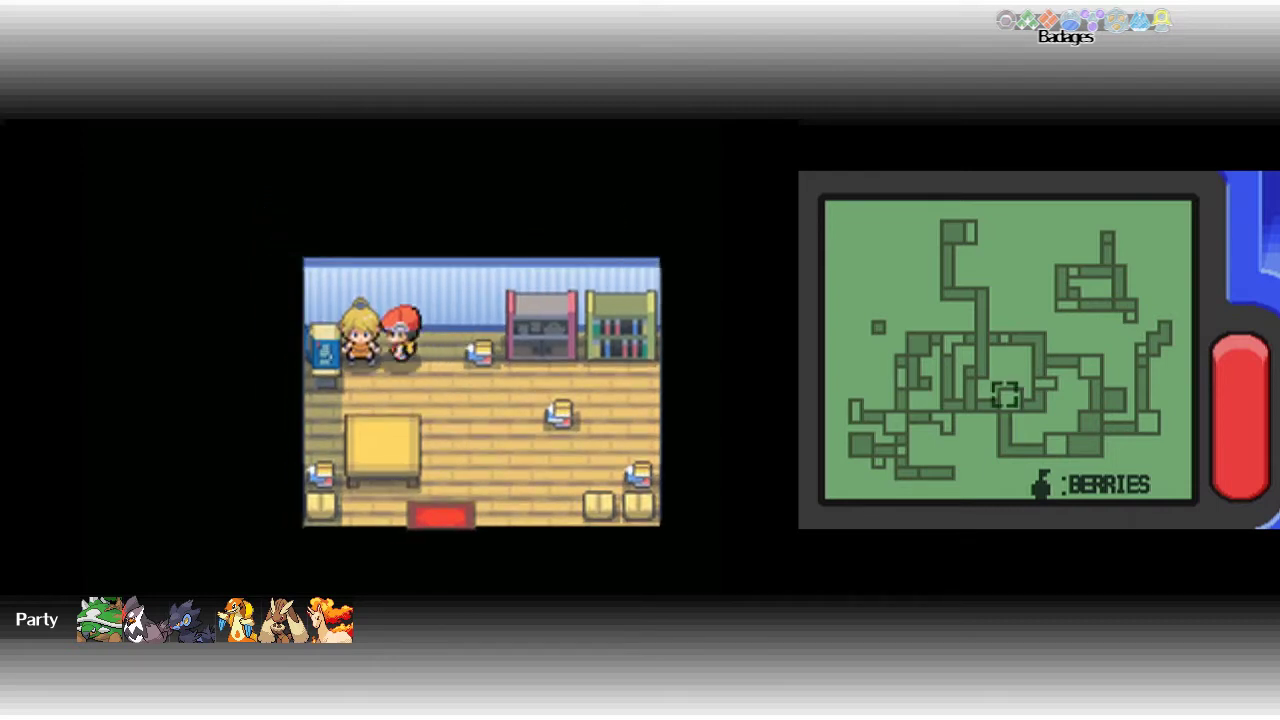
key("z")
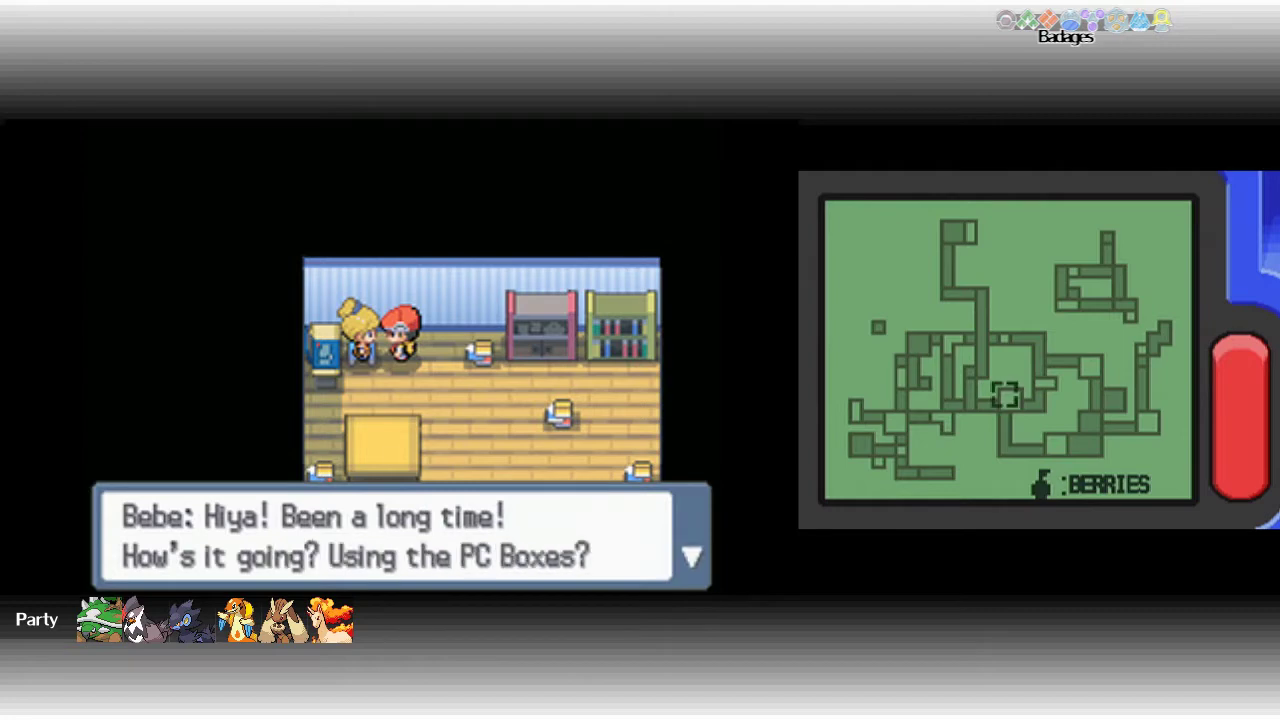
key("z")
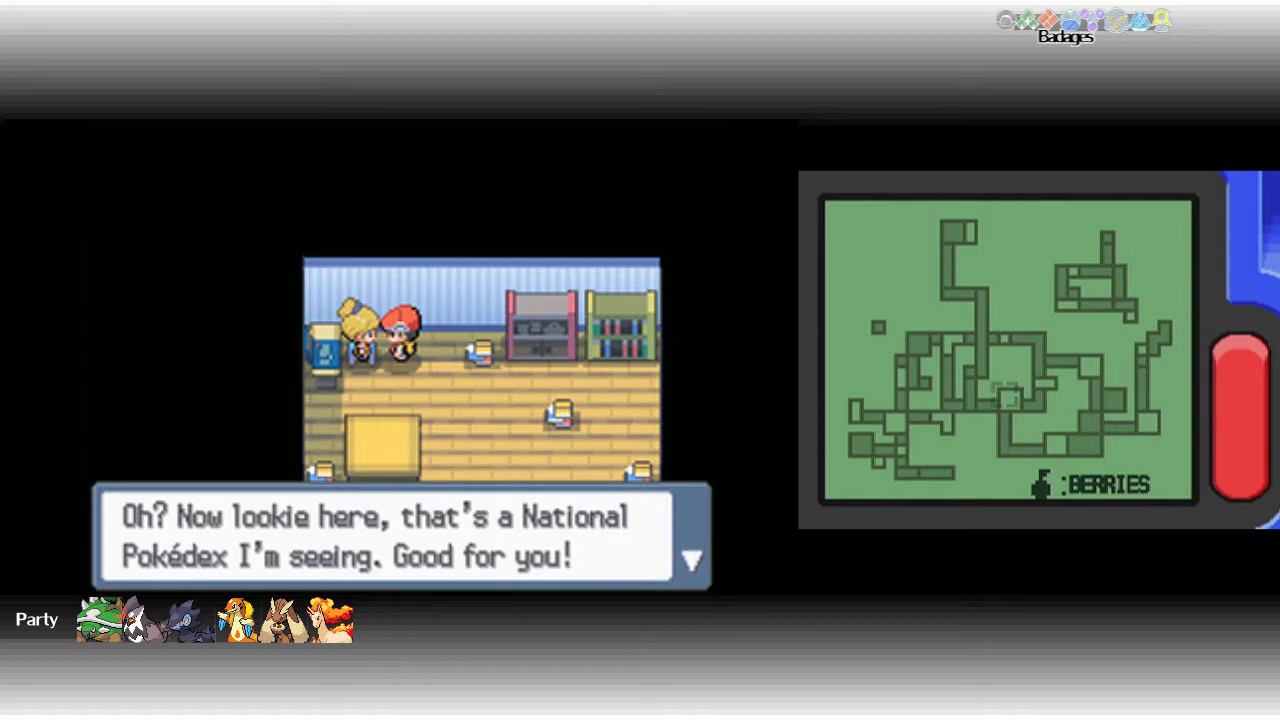
key("x")
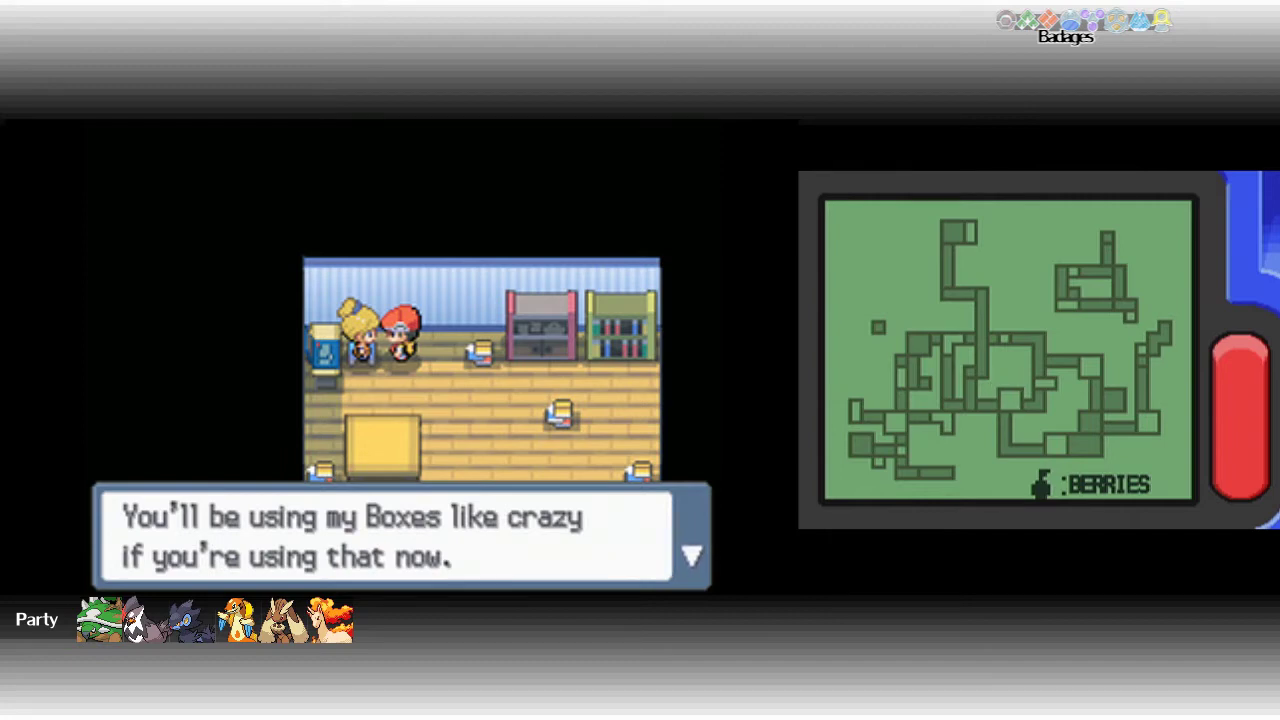
key("x")
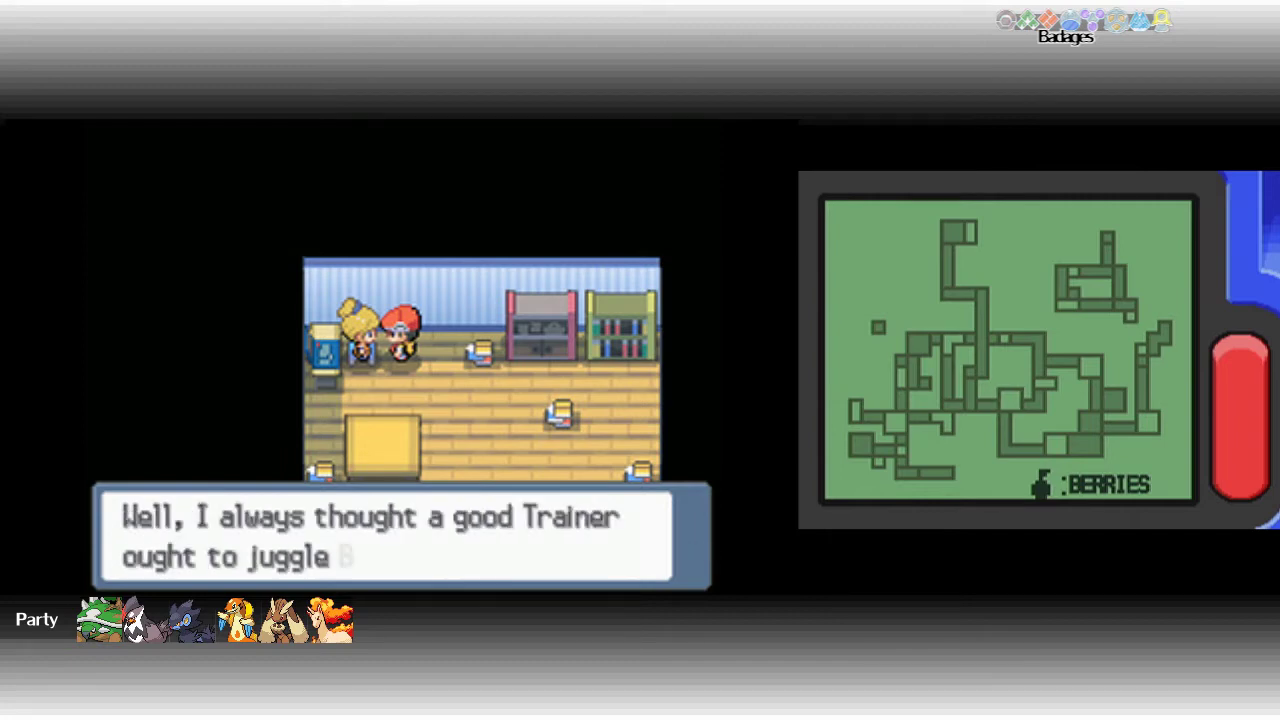
key("x")
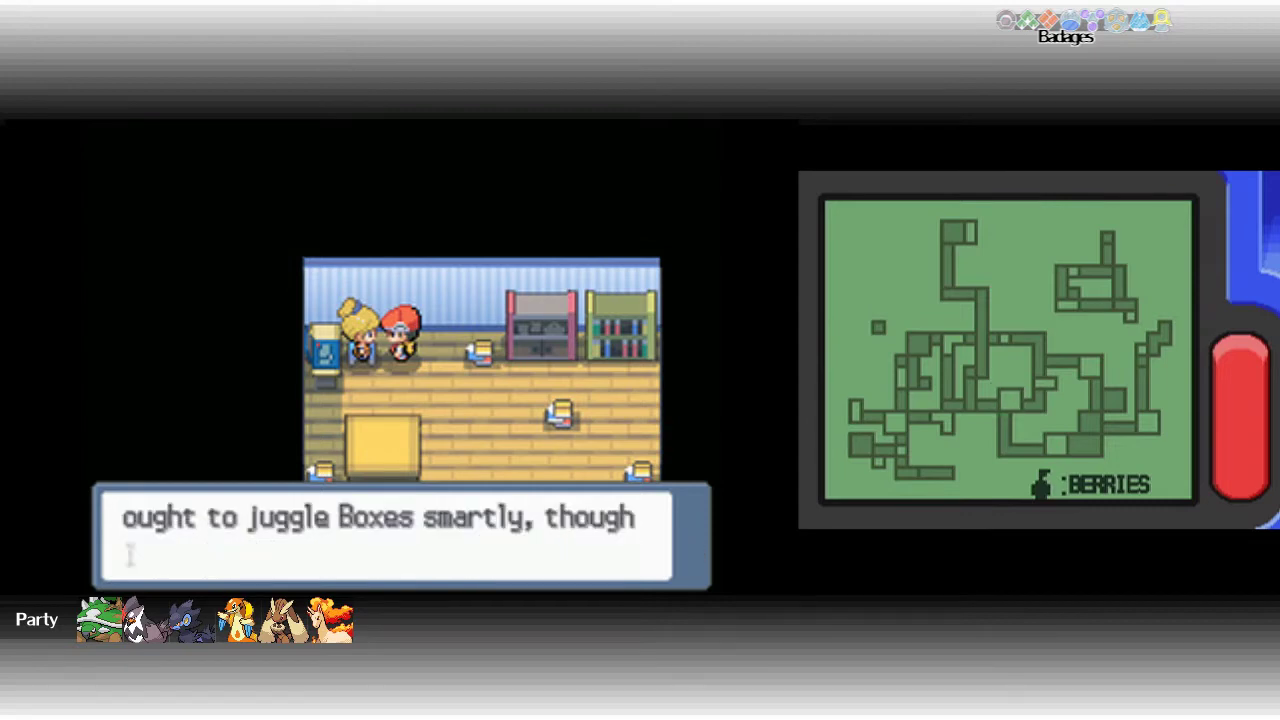
key("x")
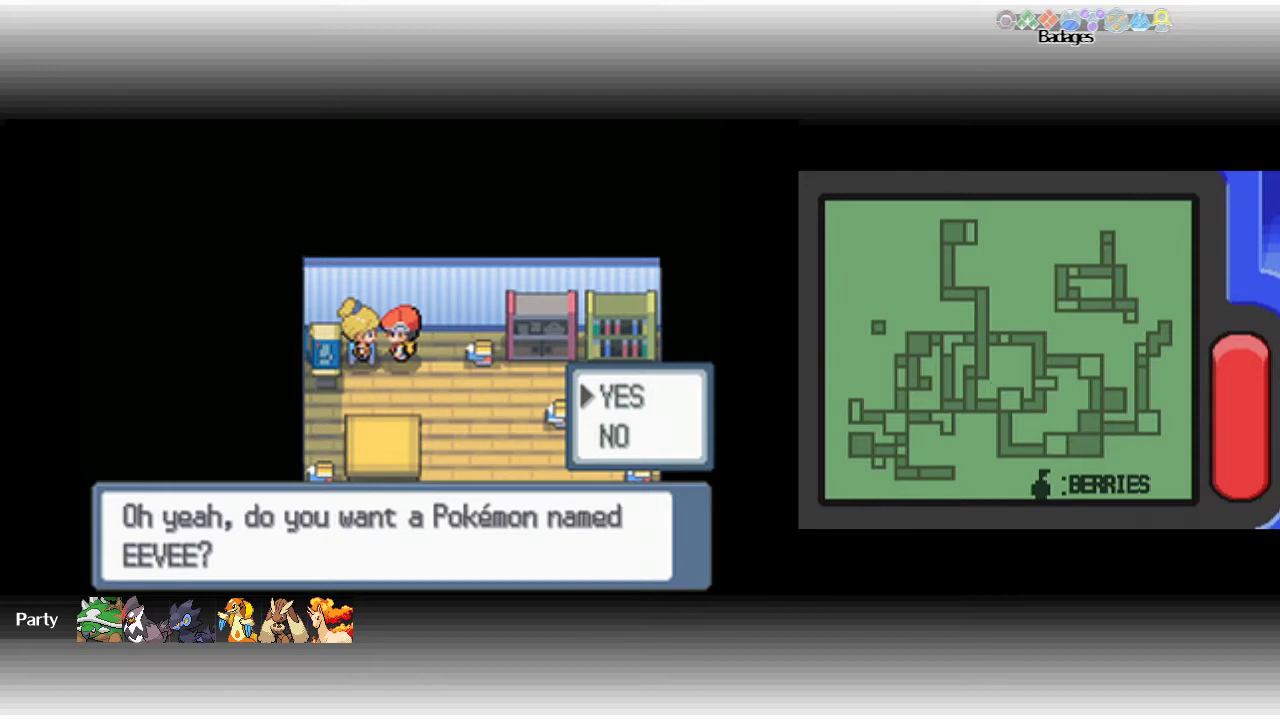
key("x")
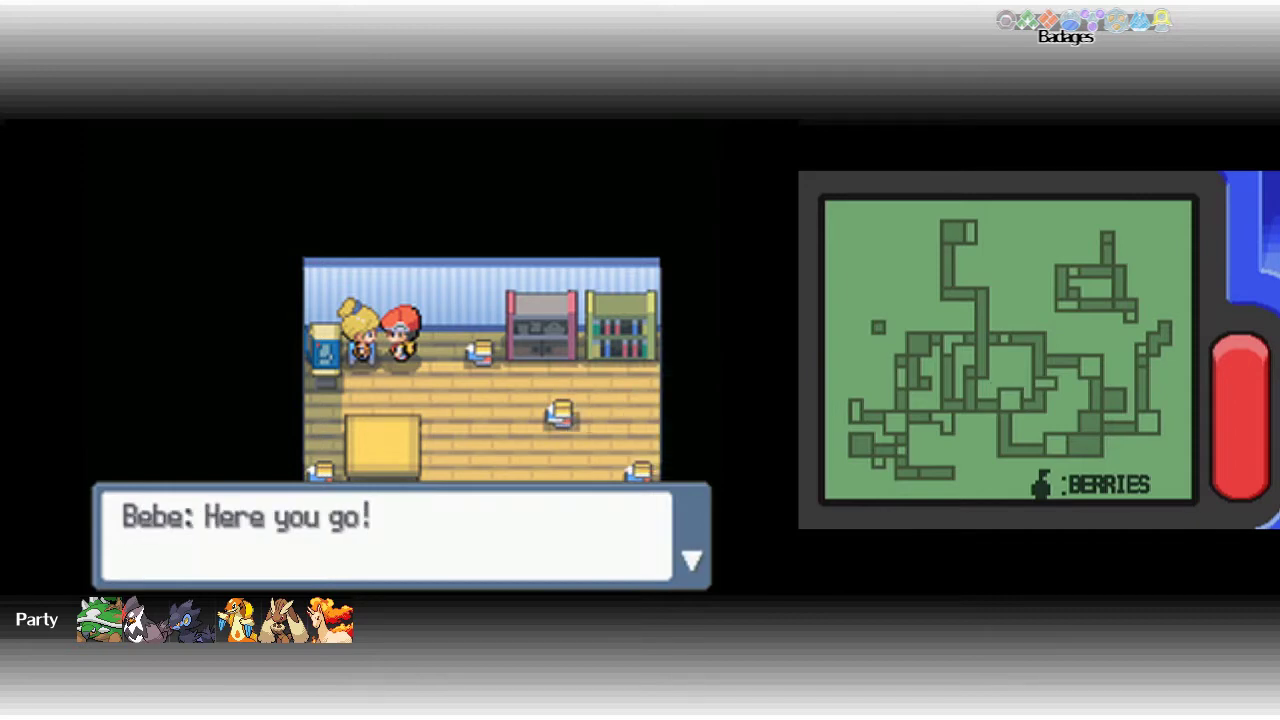
key("x")
key("x")
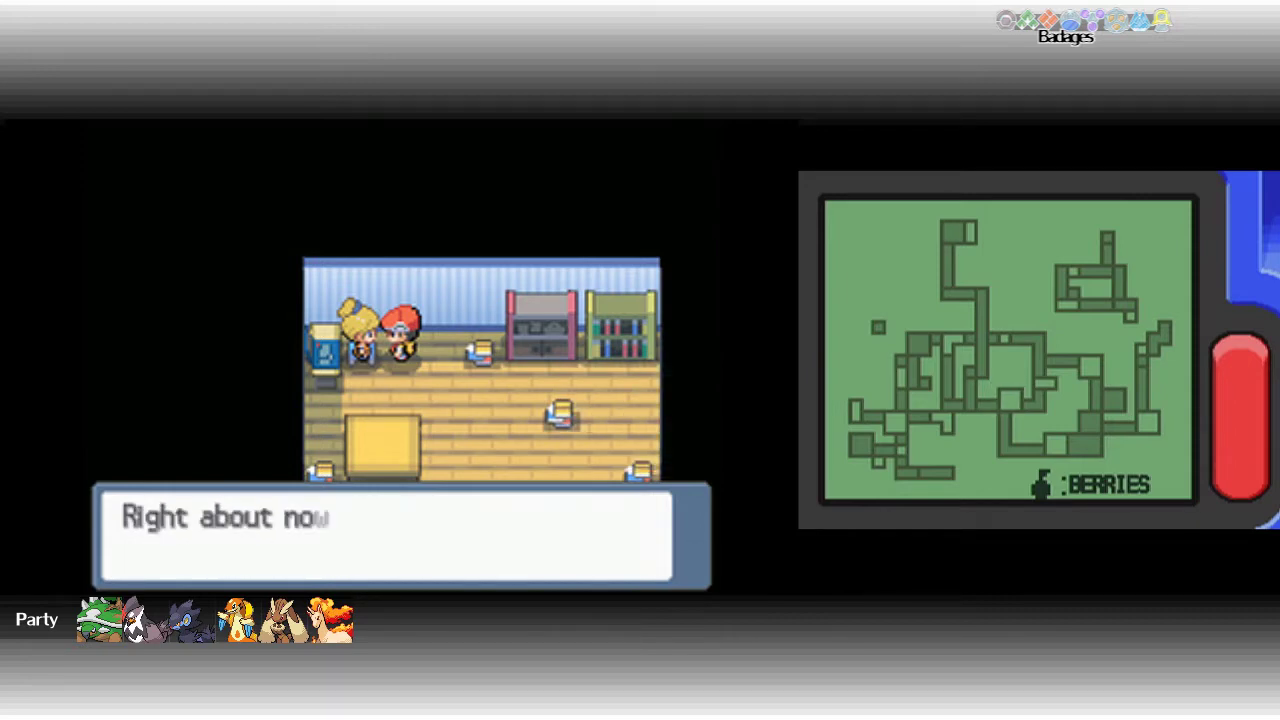
key("x")
key("Down")
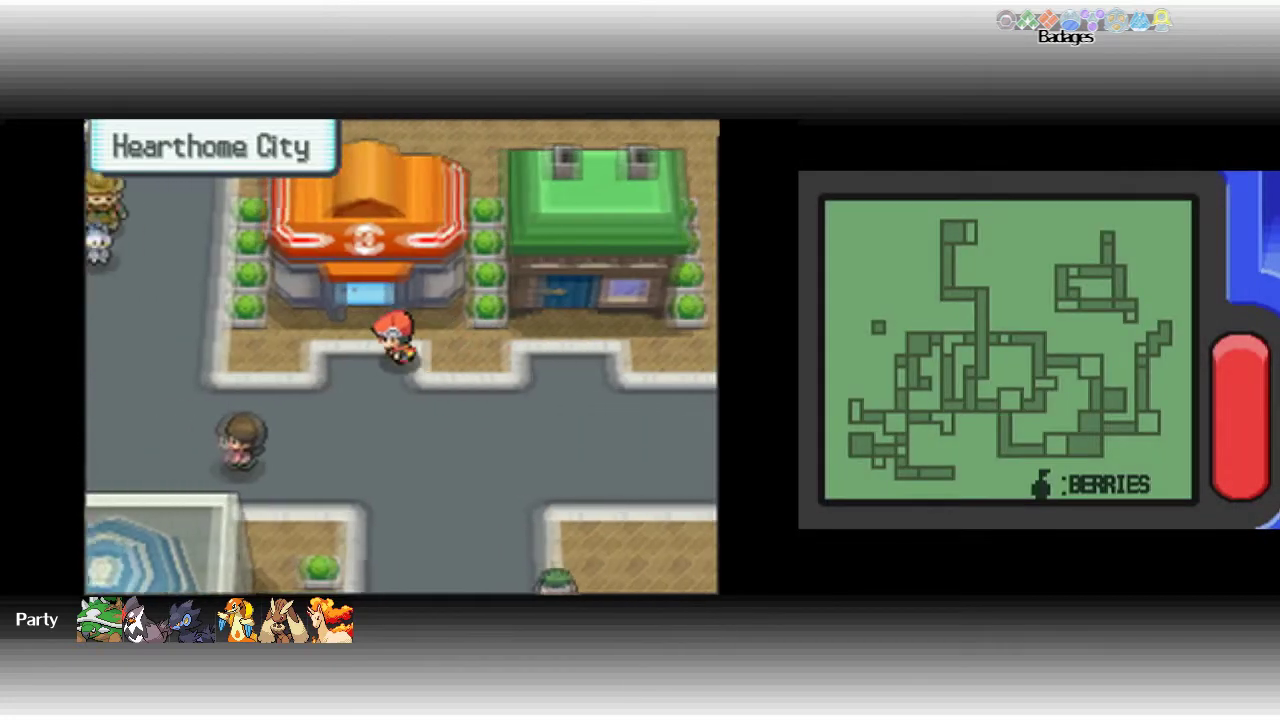
key("Up")
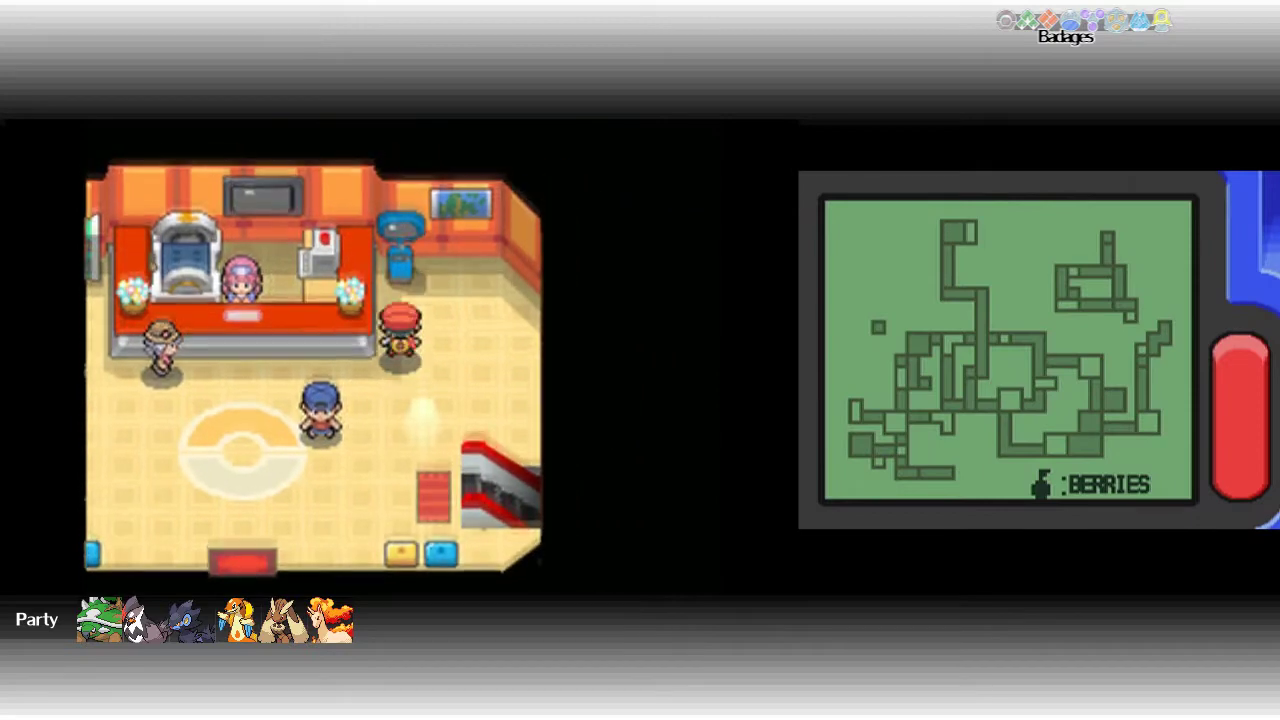
key("Up")
key("x")
key("x")
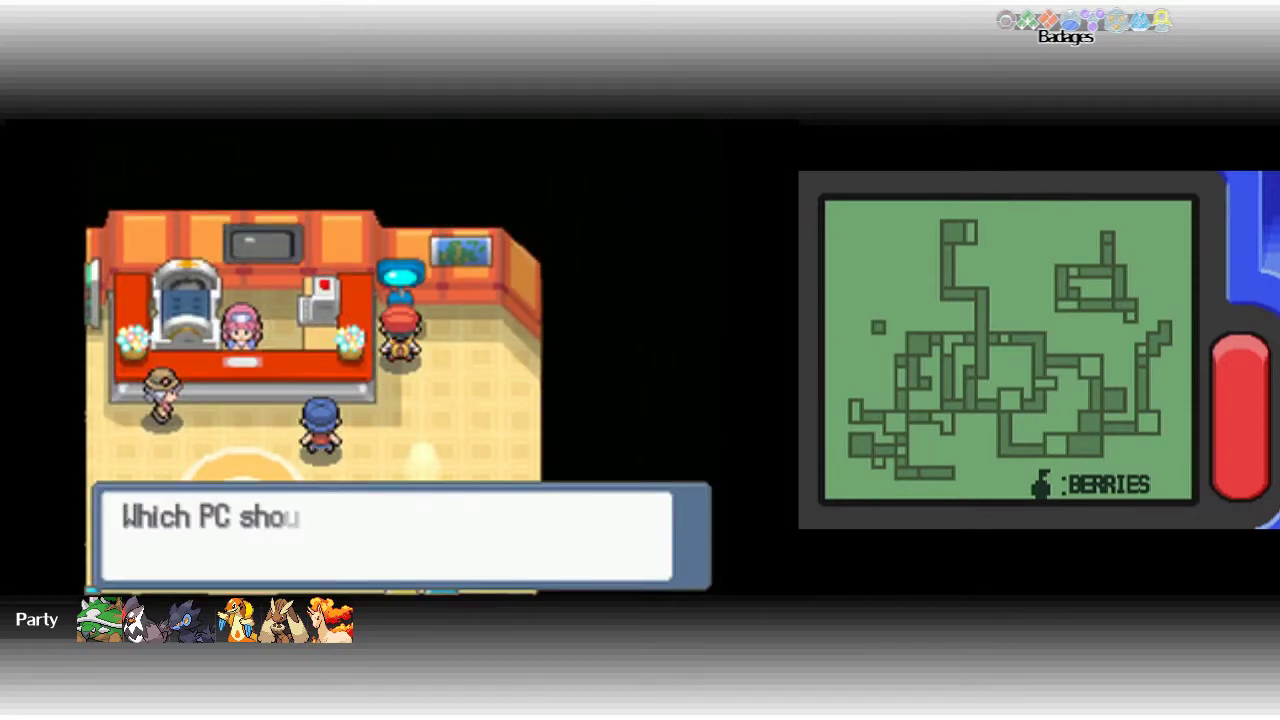
key("x")
key("x")
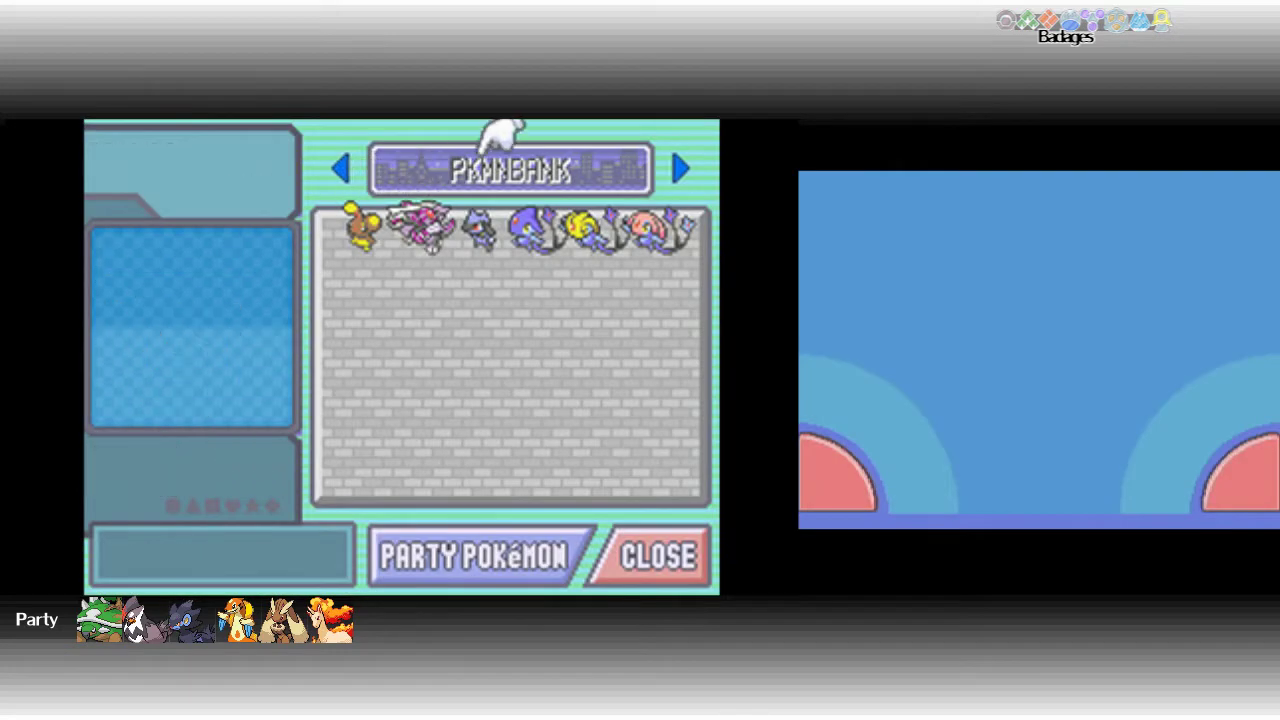
key("Right")
key("Up")
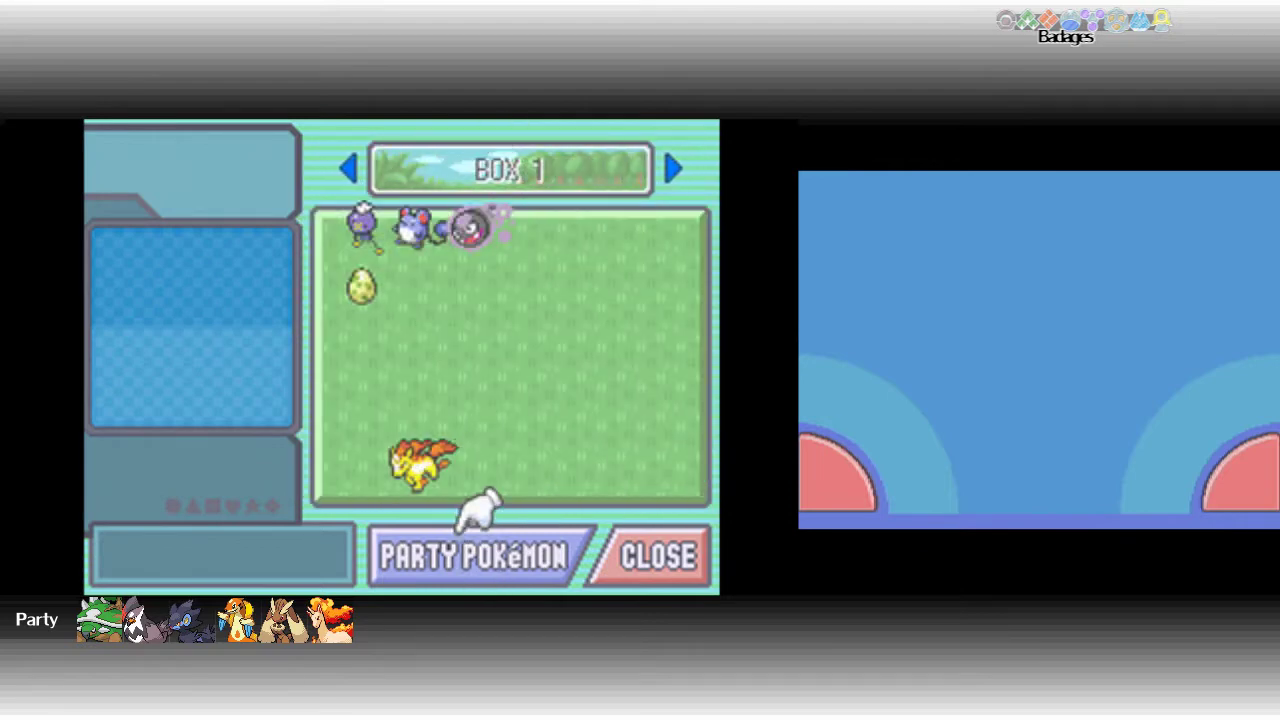
Switch to Box 1 and review the party Pokémon beside it.
key("x")
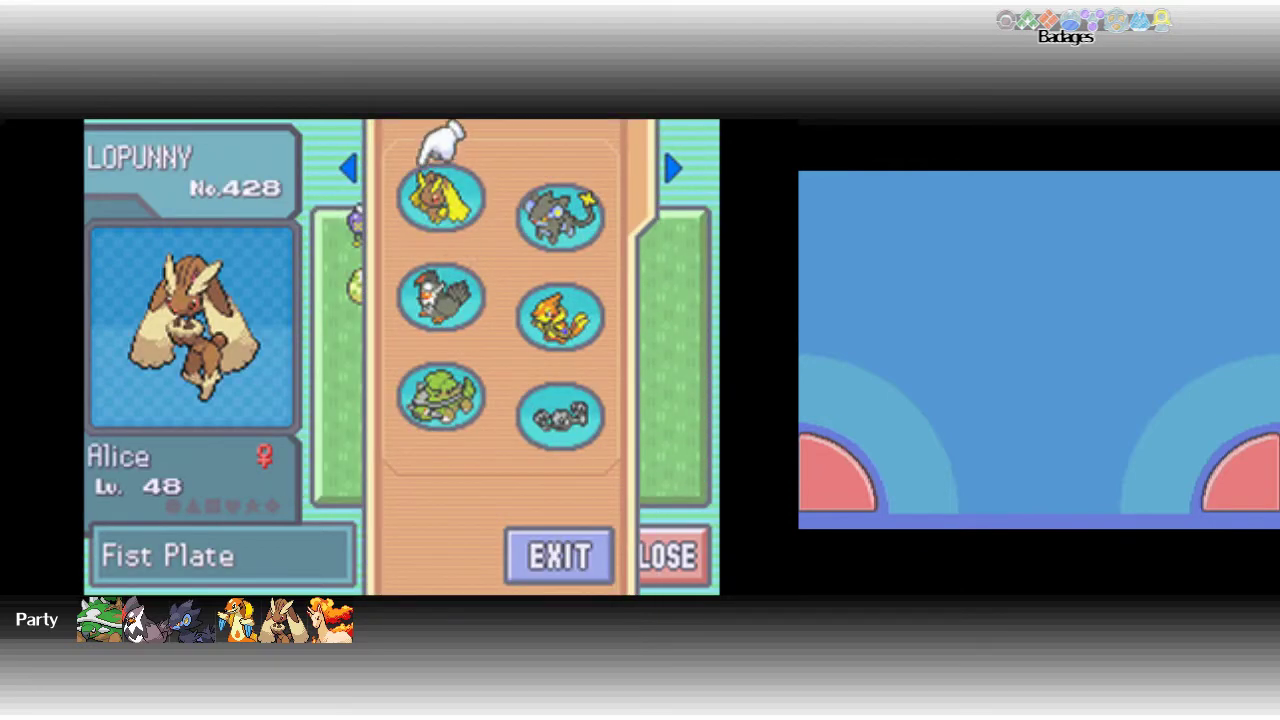
key("Down")
key("Down")
key("Down")
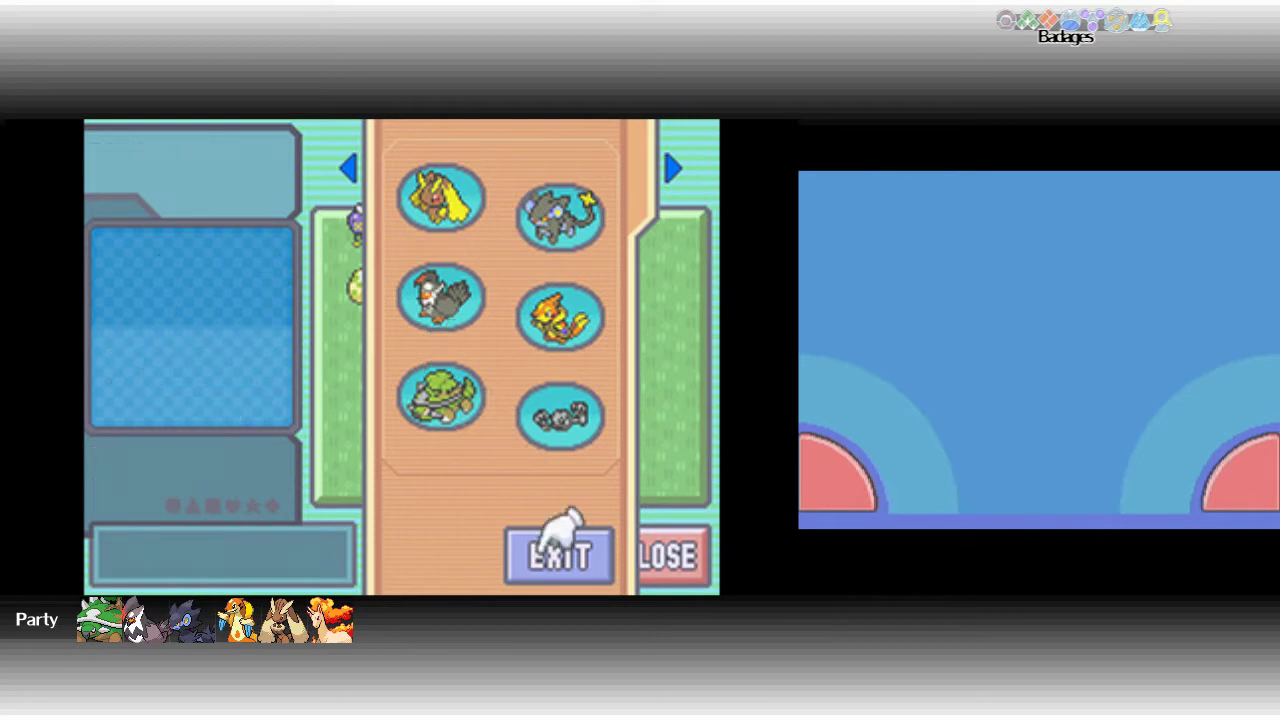
key("x")
key("Up")
key("Up")
key("Down")
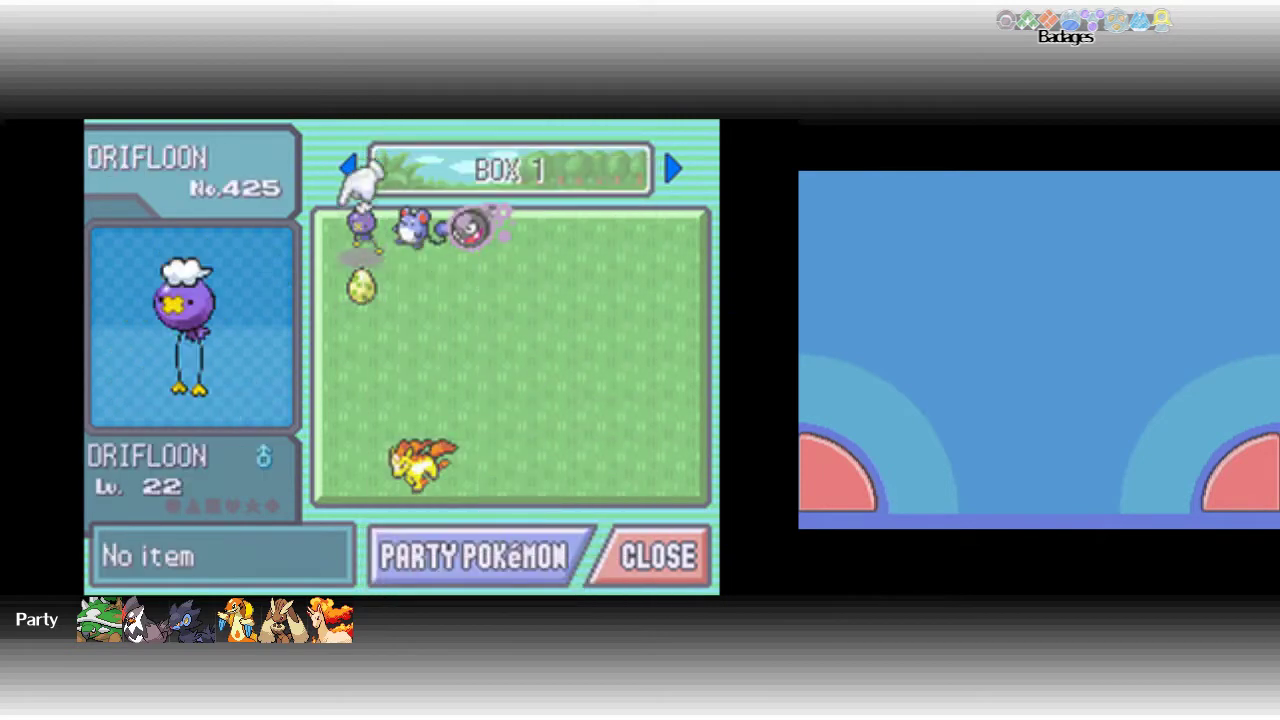
Swap Marill from Box 1 into Geodude's party spot, then drop Geodude into Box 1.
key("Right")
key("Right")
key("Left")
key("x")
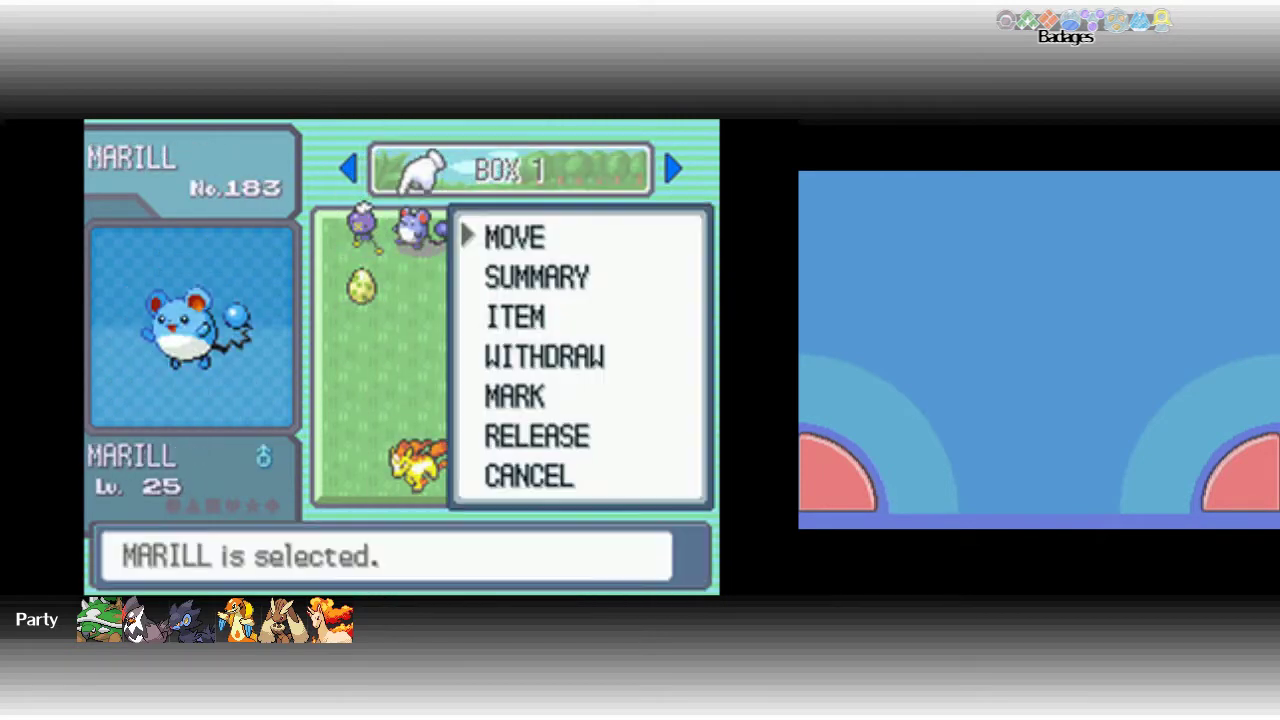
key("x")
key("Up")
key("Up")
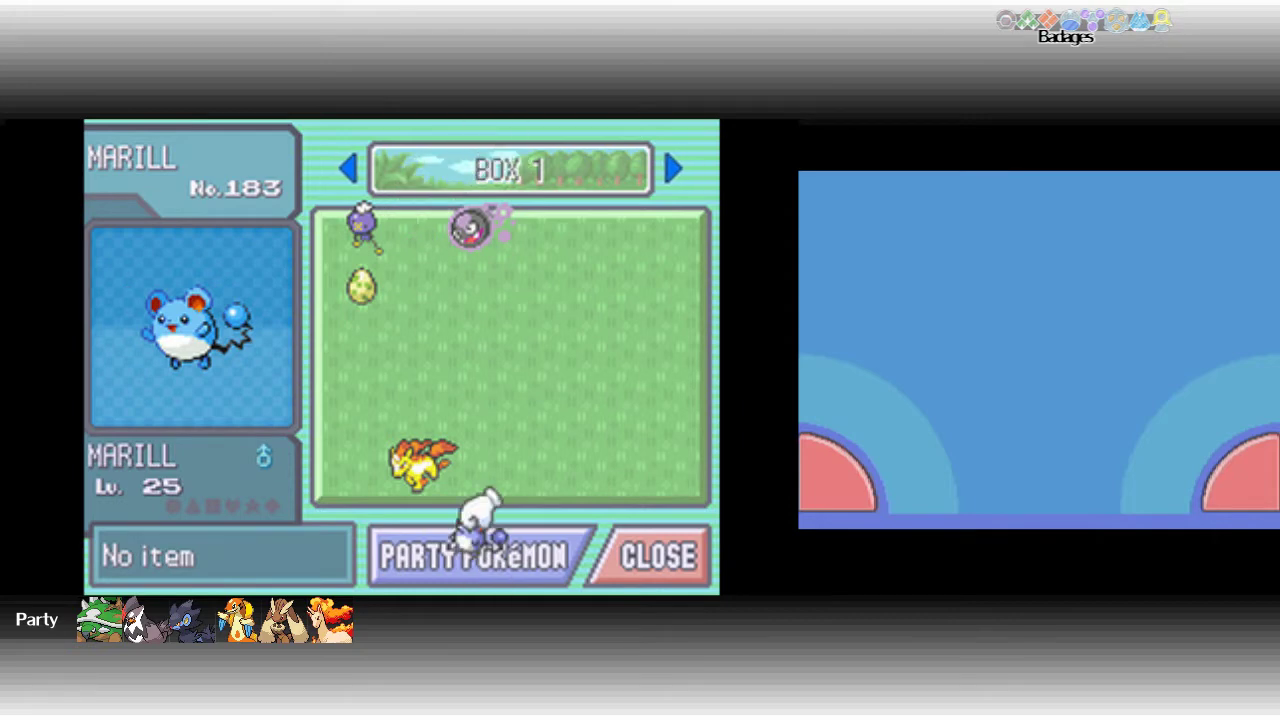
key("x")
key("Down")
key("Down")
key("x")
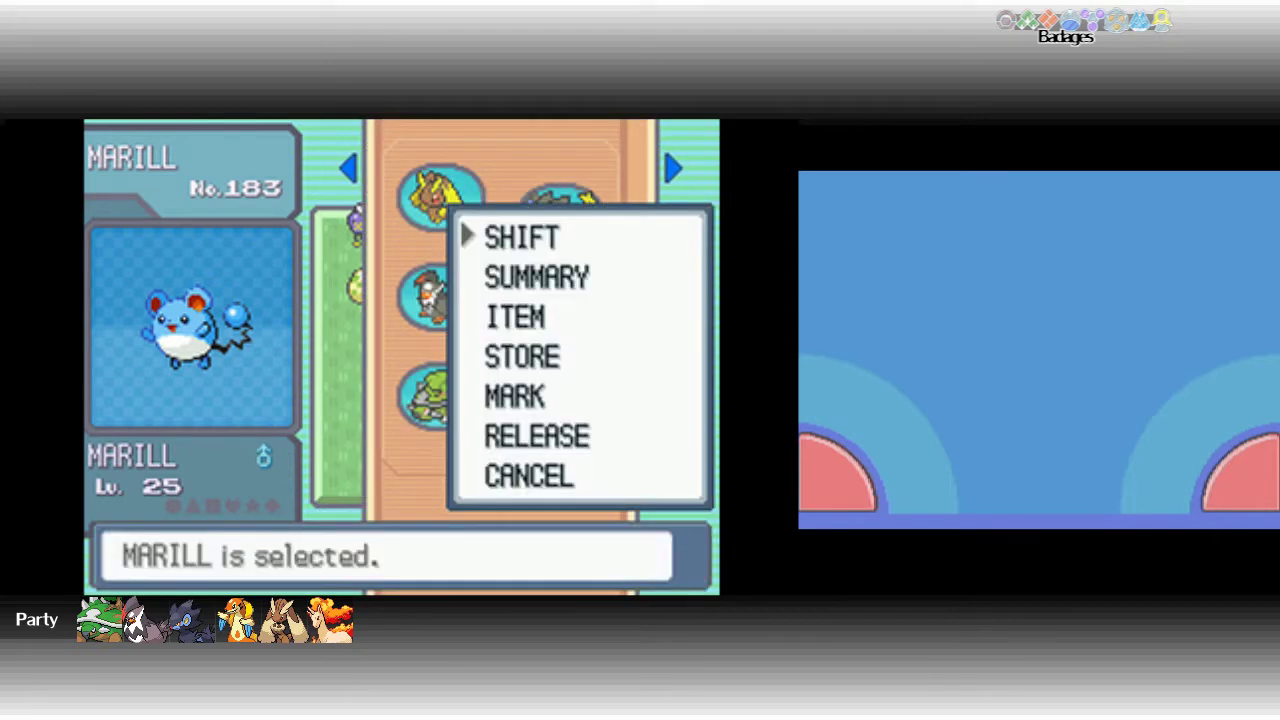
key("x")
key("z")
key("x")
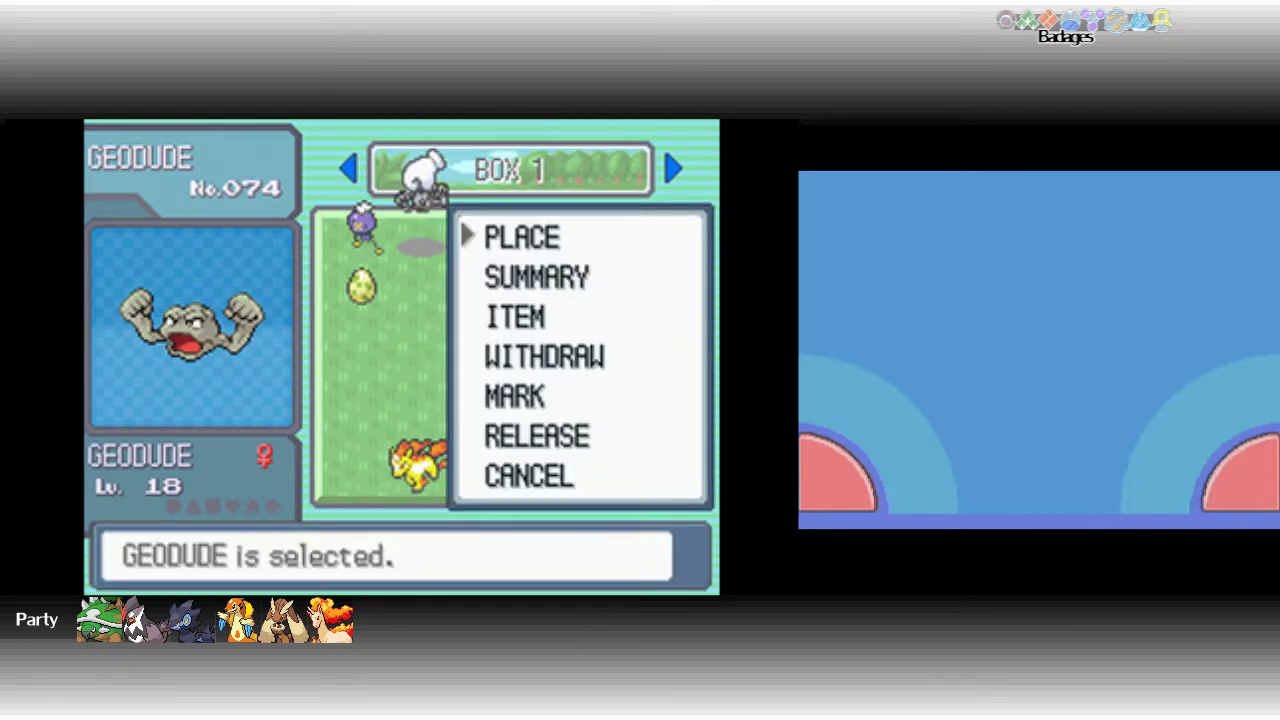
key("x")
Browse the party list, settling on Lopunny.
key("Right")
key("Up")
key("Down")
key("Down")
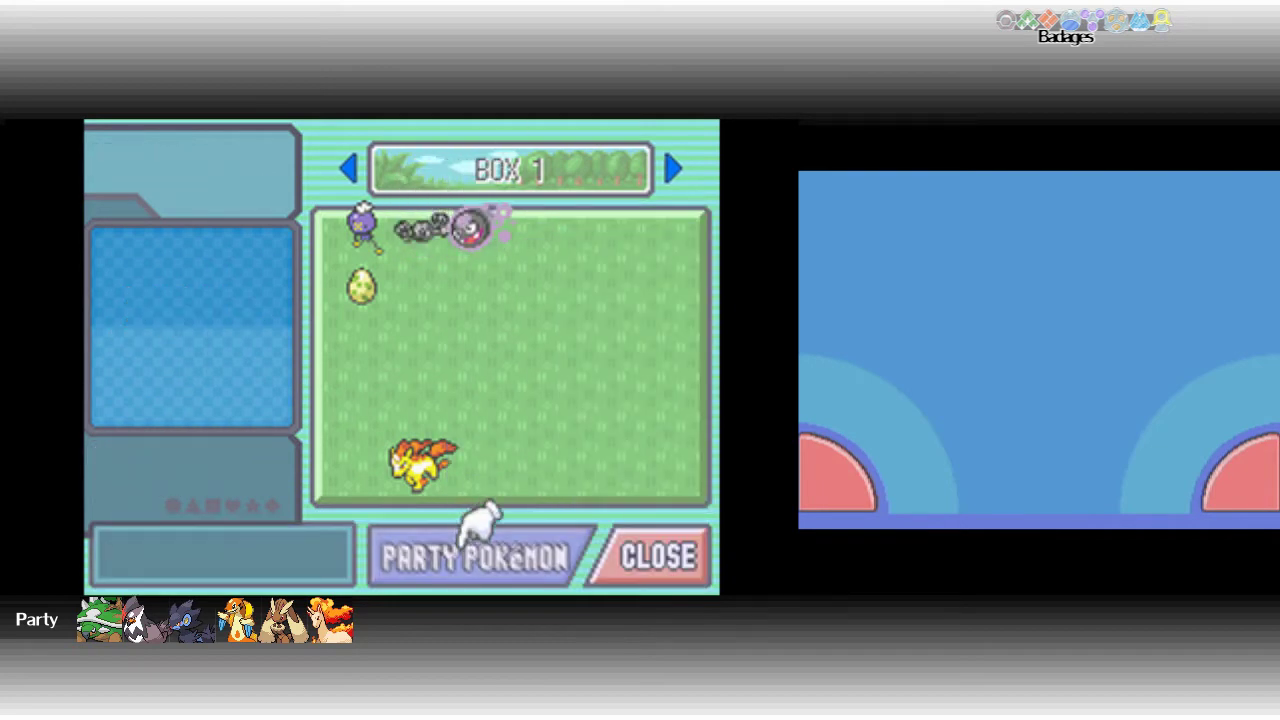
key("x")
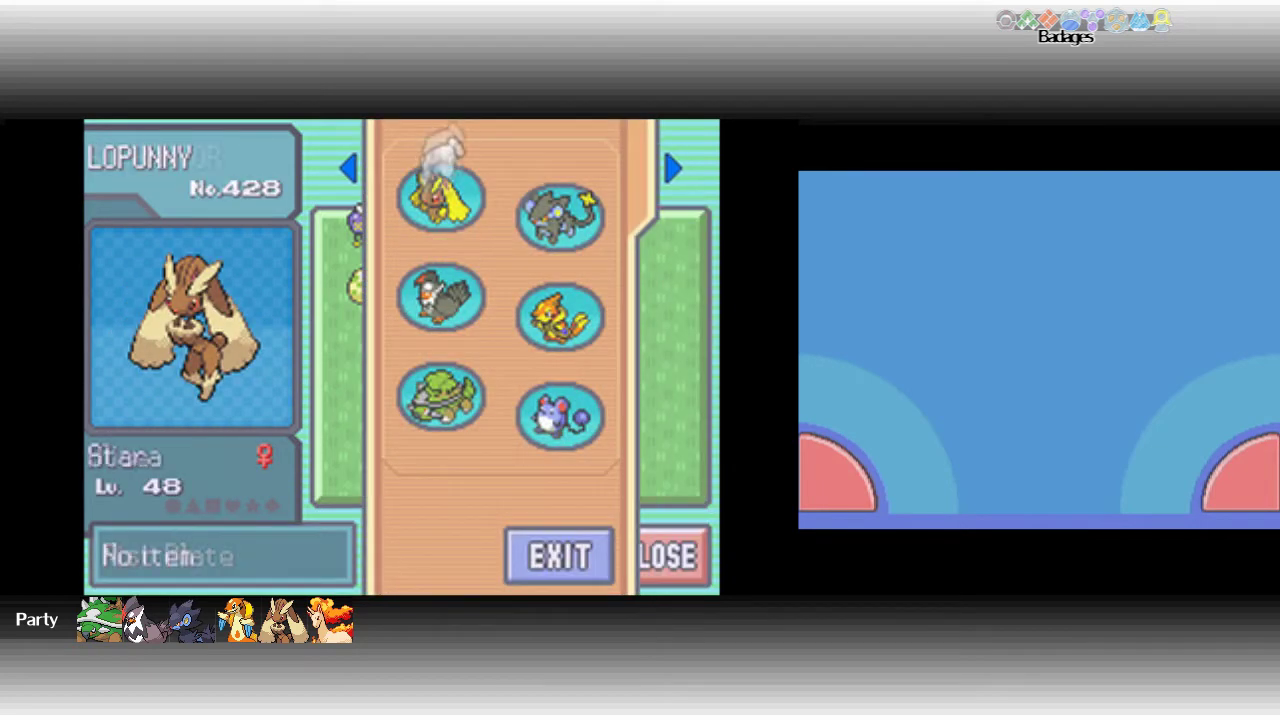
key("Down")
key("Right")
key("Up")
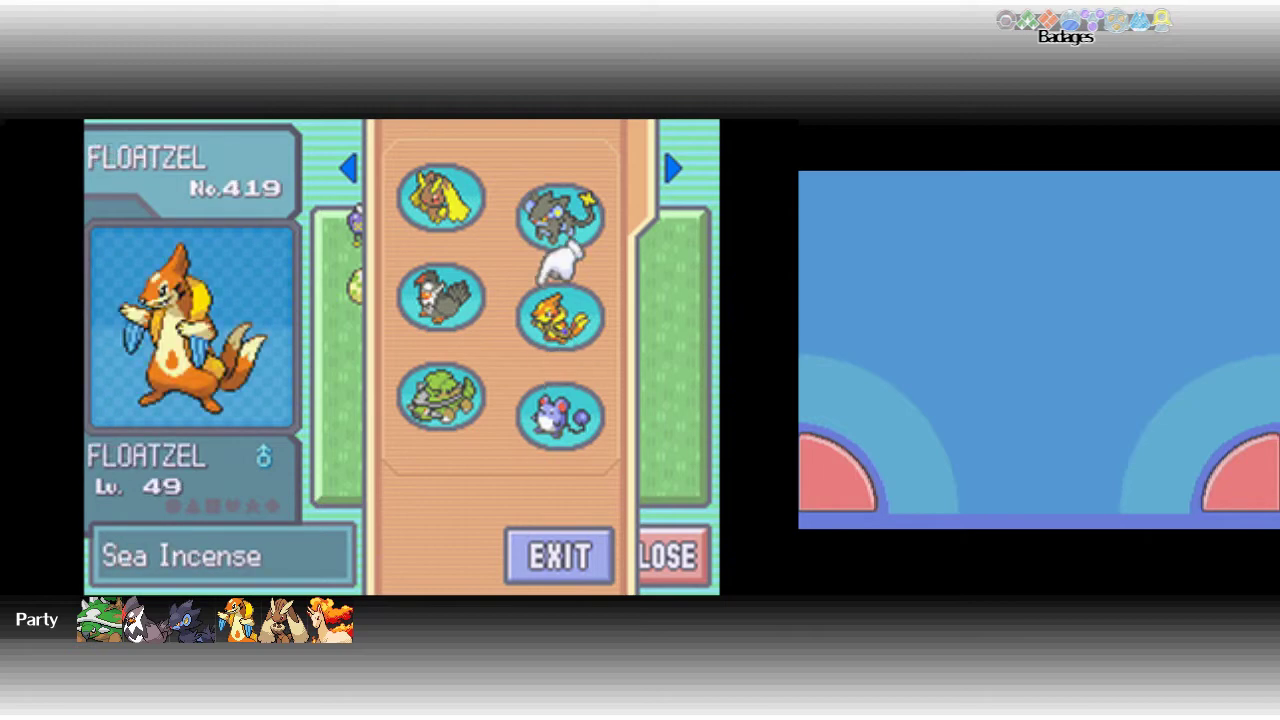
key("Left")
key("Up")
key("Right")
key("Left")
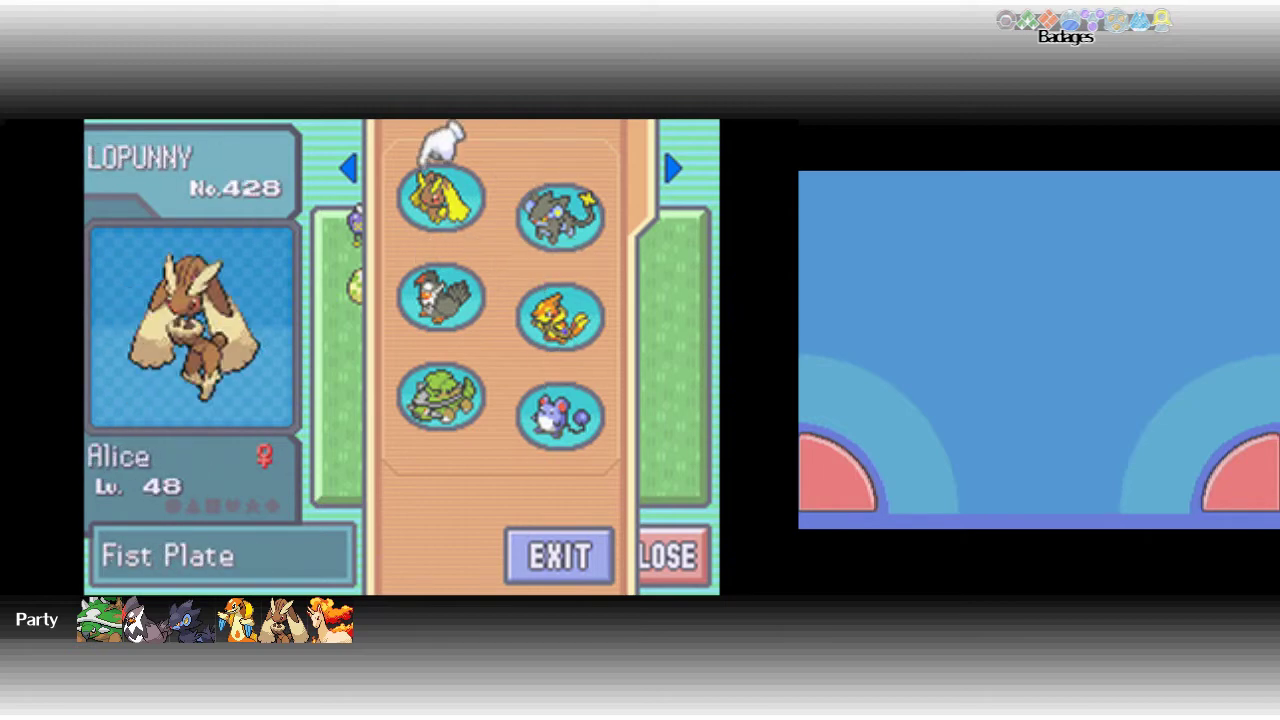
Move Lopunny into an empty Box 1 spot and leave the storage system.
key("x")
key("z")
key("x")
key("Down")
key("Down")
key("Down")
key("x")
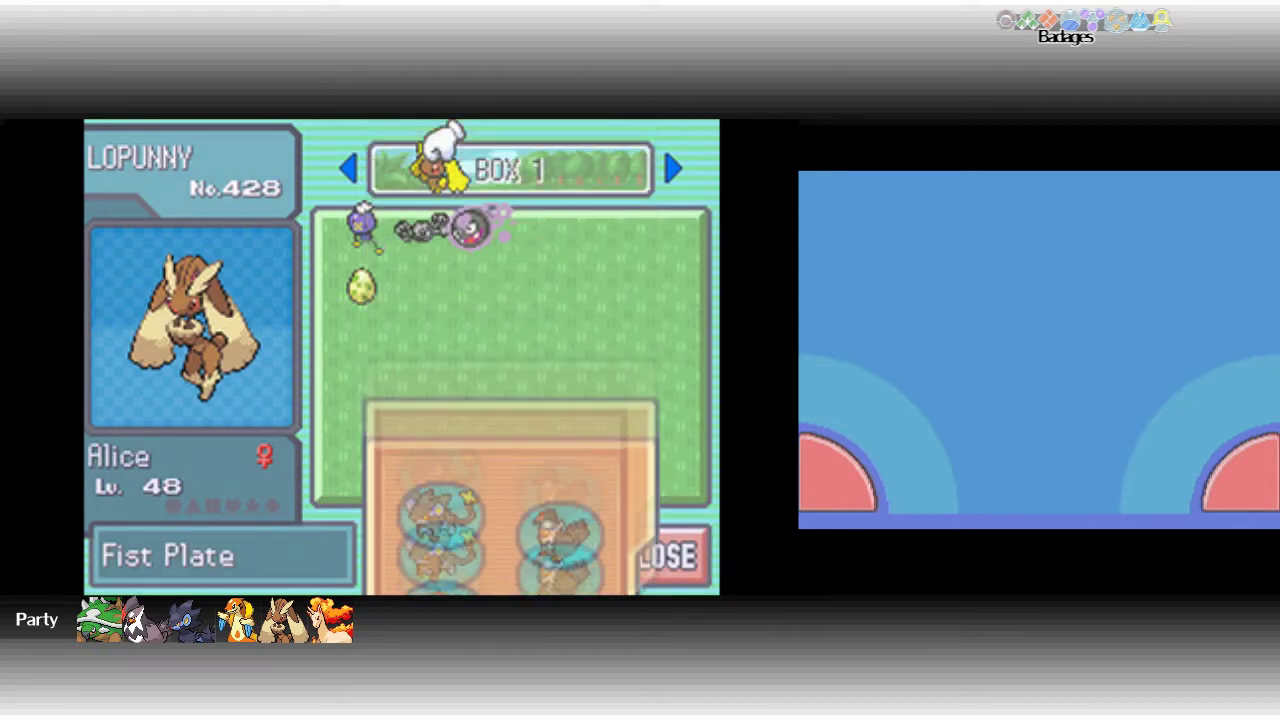
key("Down")
key("Down")
key("Down")
key("x")
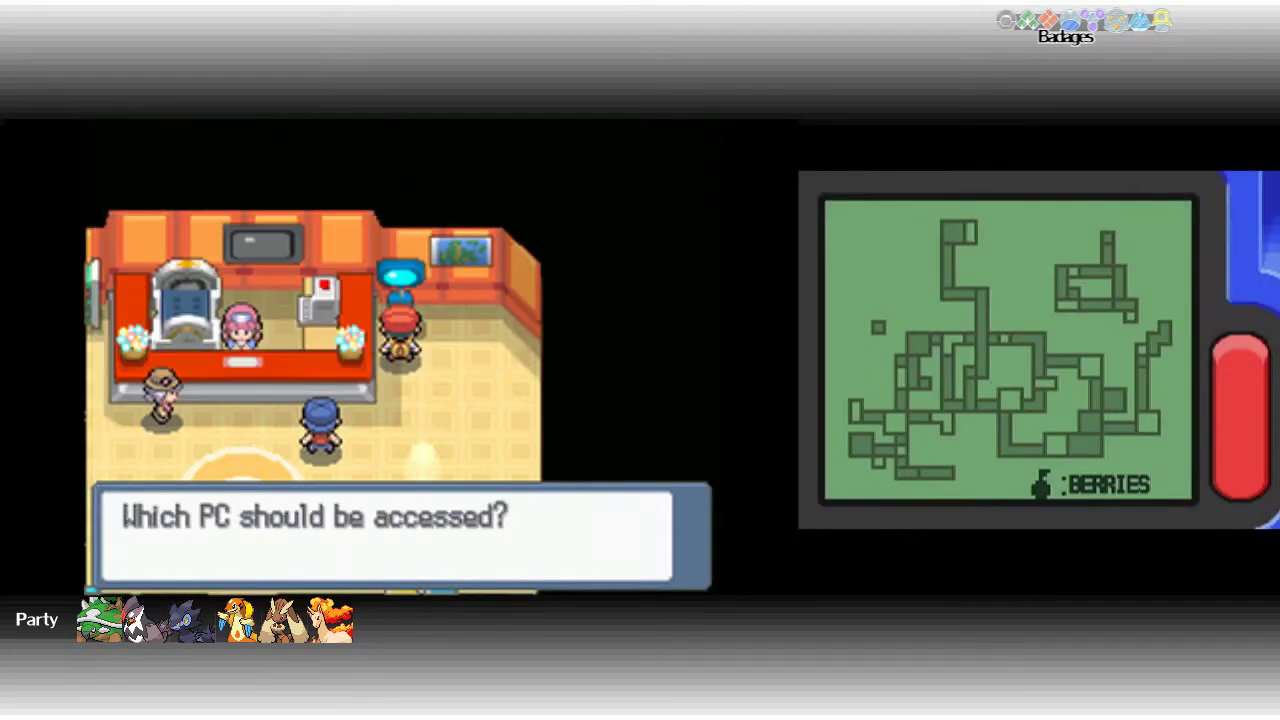
key("z")
Walk out of the Pokémon Center and into Bebe's house.
key("Down")
key("Down")
key("Down")
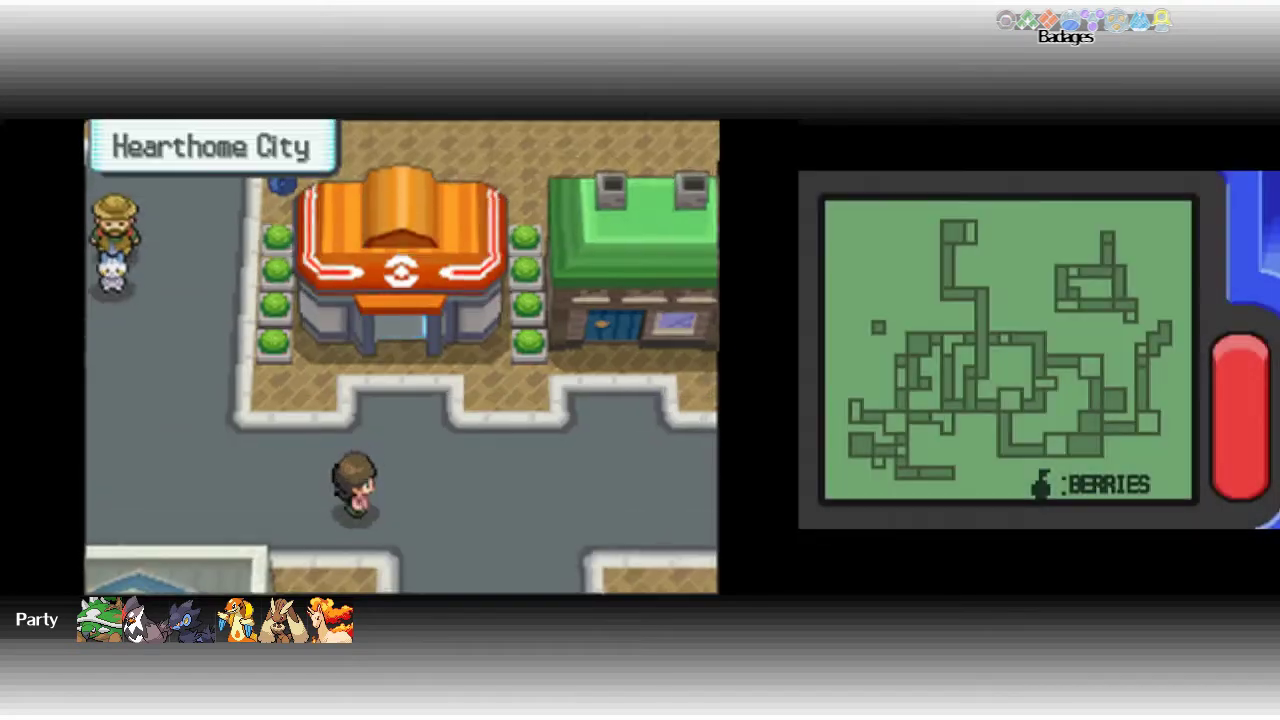
key("Down")
key("Left")
key("Left")
key("Up")
key("Up")
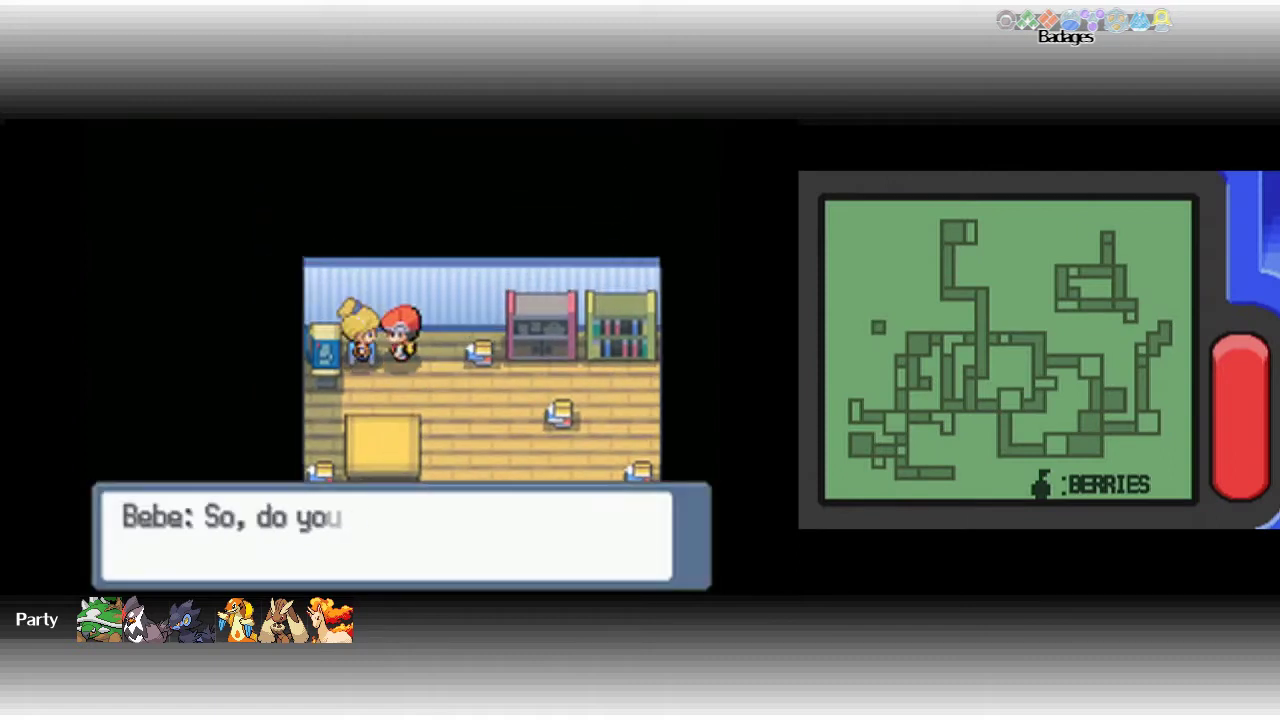
Talk to Bebe, answer Yes, and receive the Eevee up to the nickname prompt.
key("x")
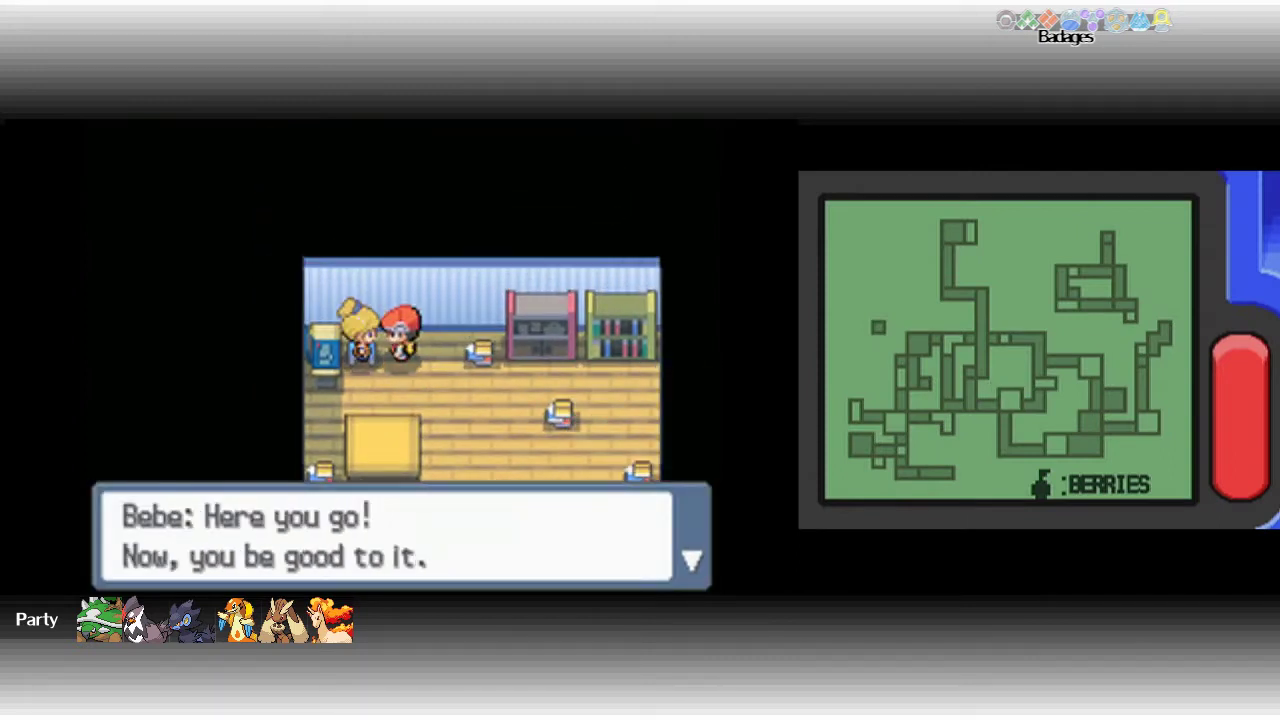
key("x")
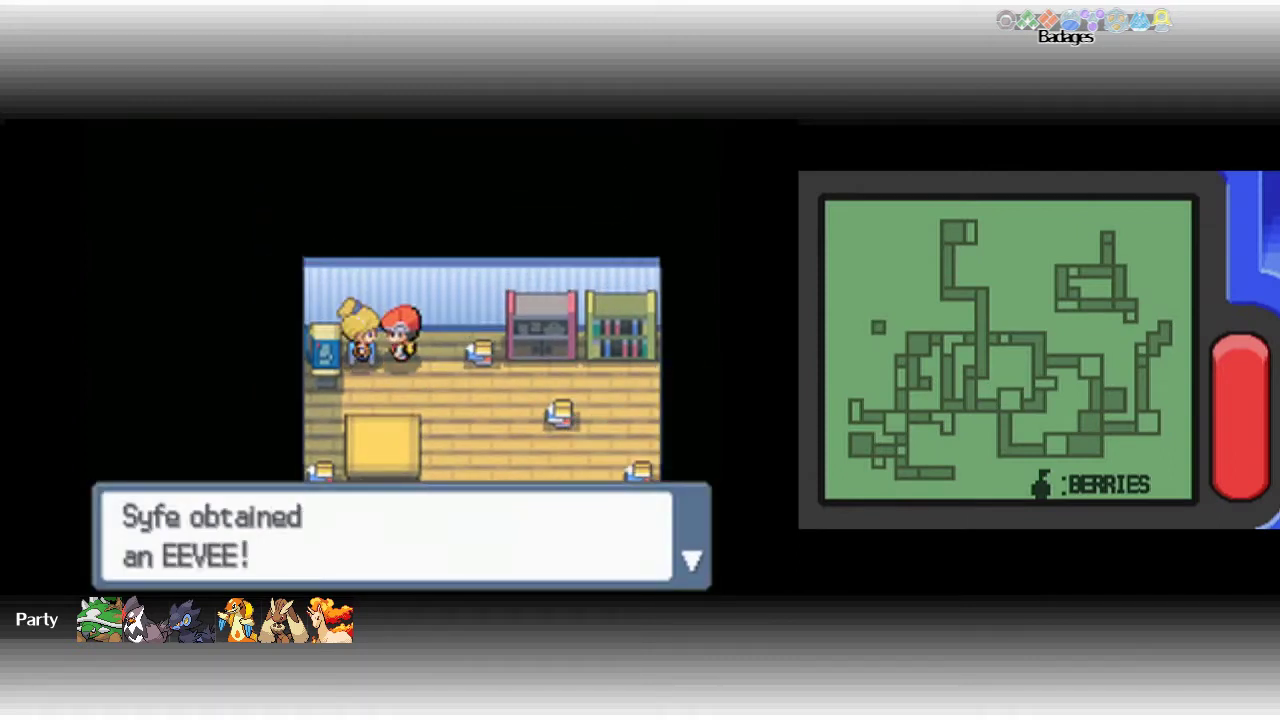
key("x")
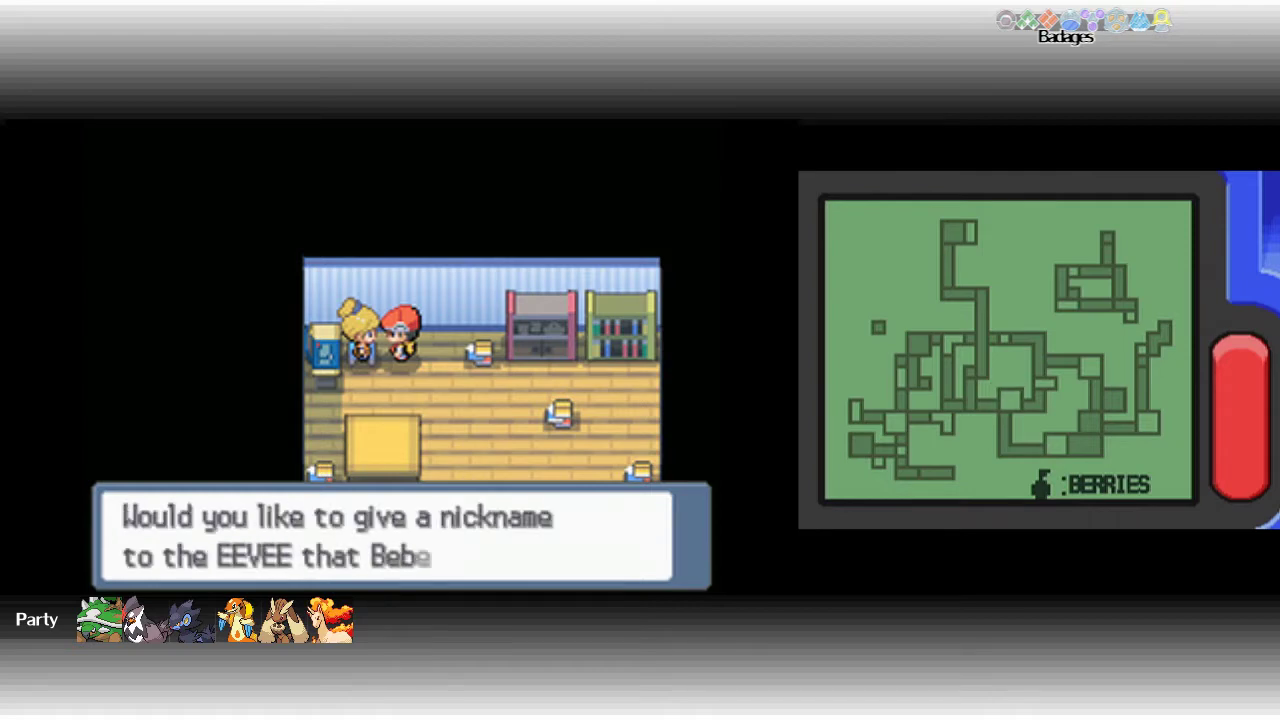
key("x")
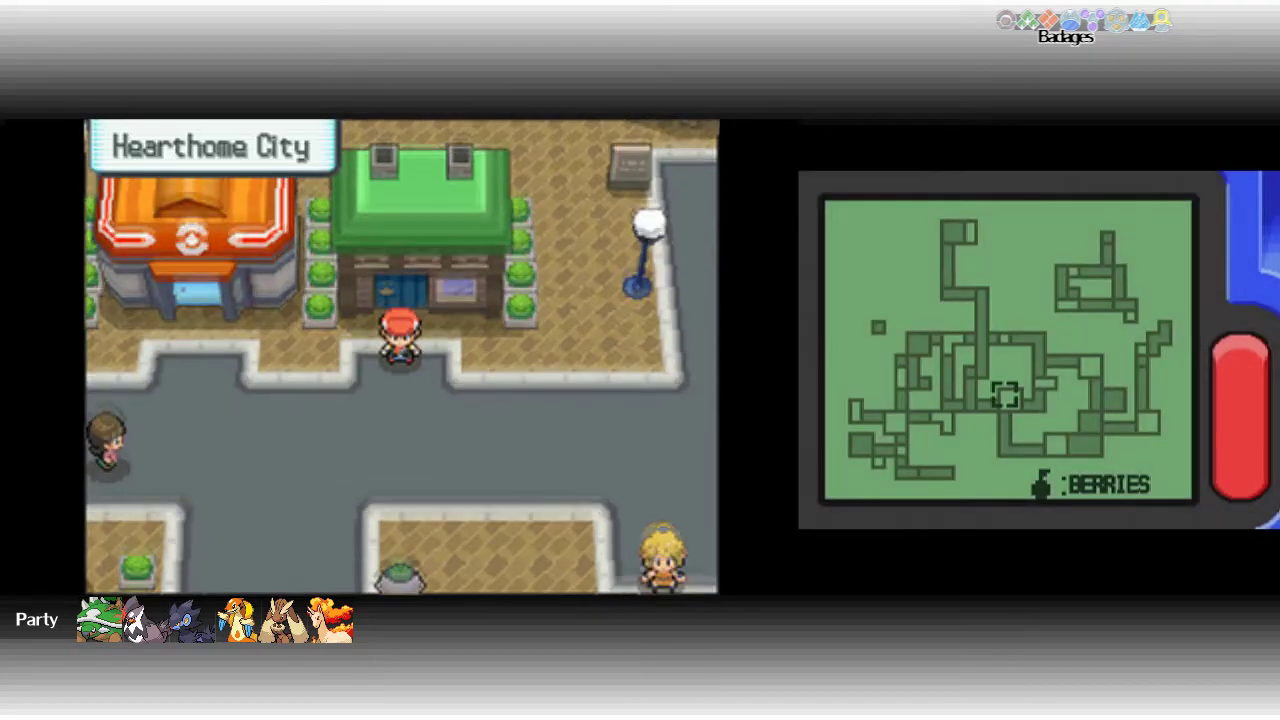
Walk left past the fountain and view Eevee's Trainer Memo: Naughty nature, Lv. 5.
key("Left")
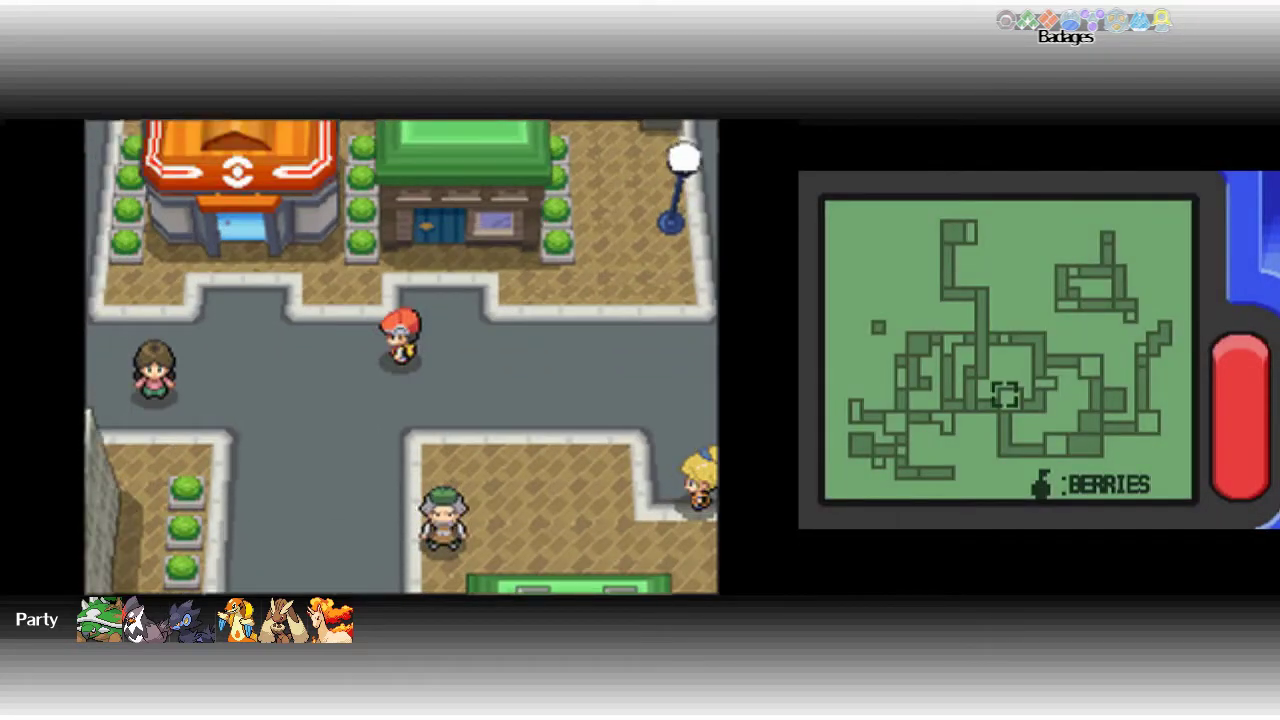
key("Left")
key("Left")
key("Left")
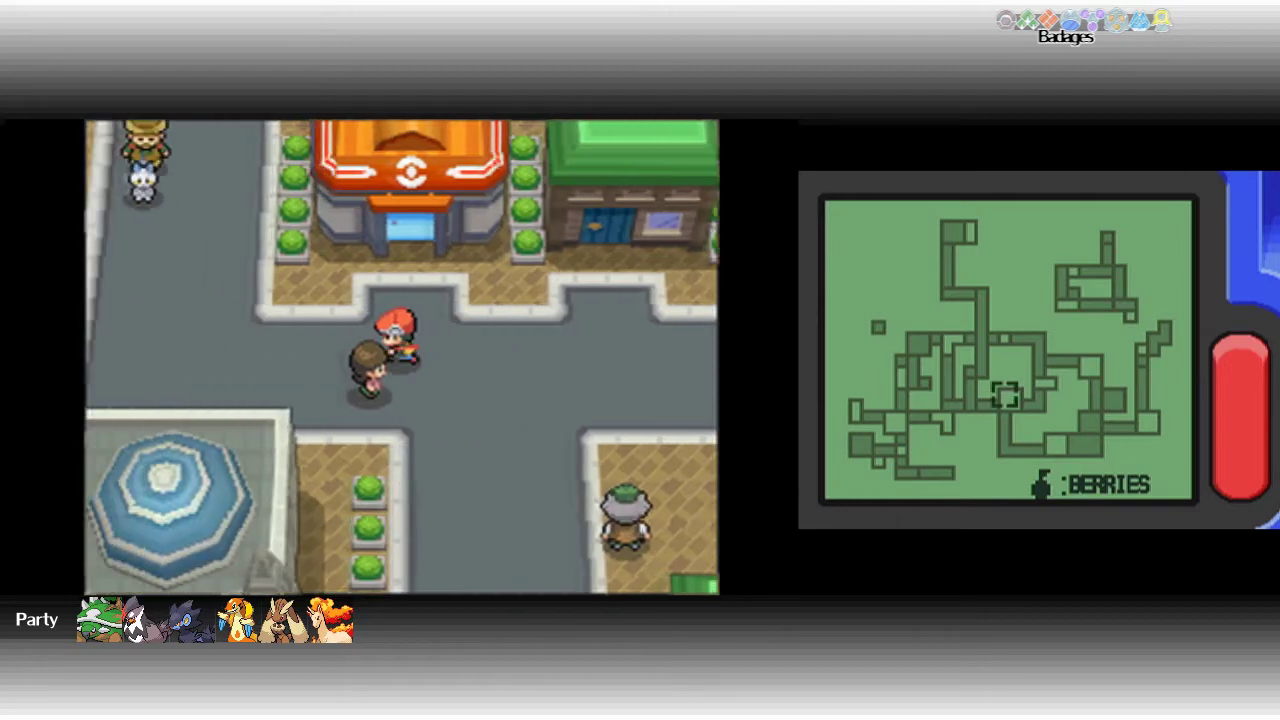
key("Left")
key("x")
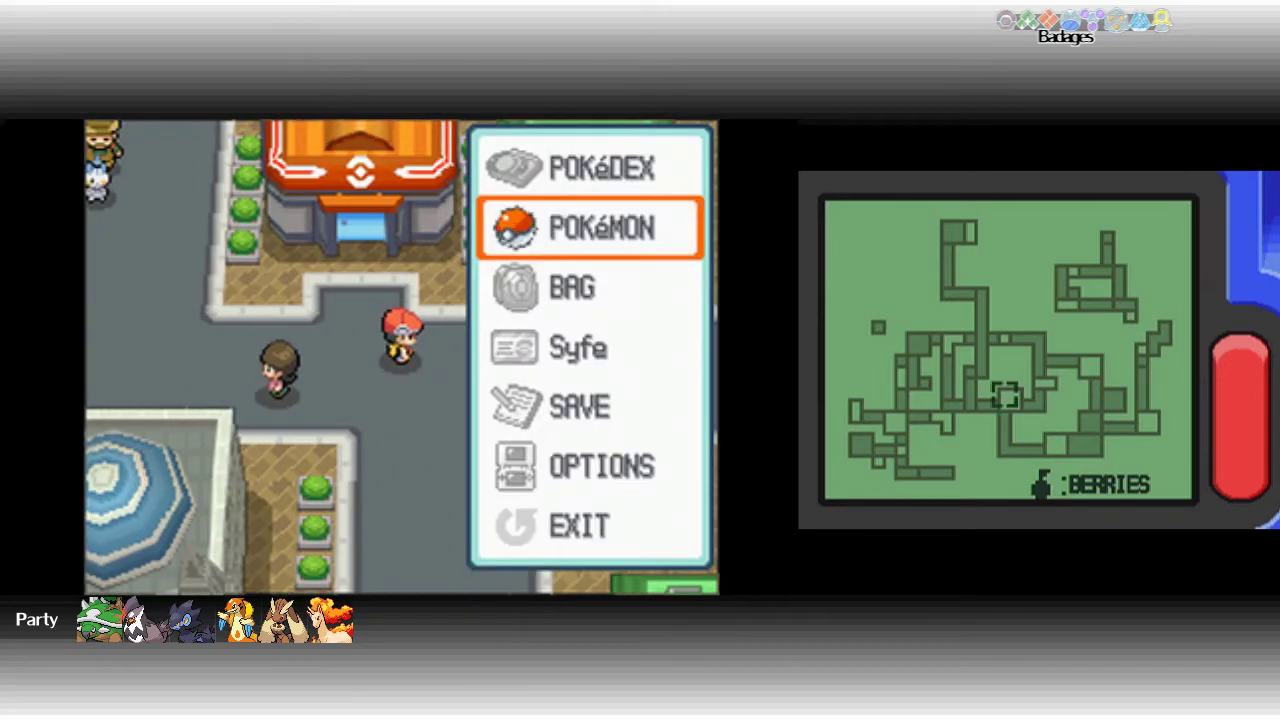
key("x")
key("Down")
key("Down")
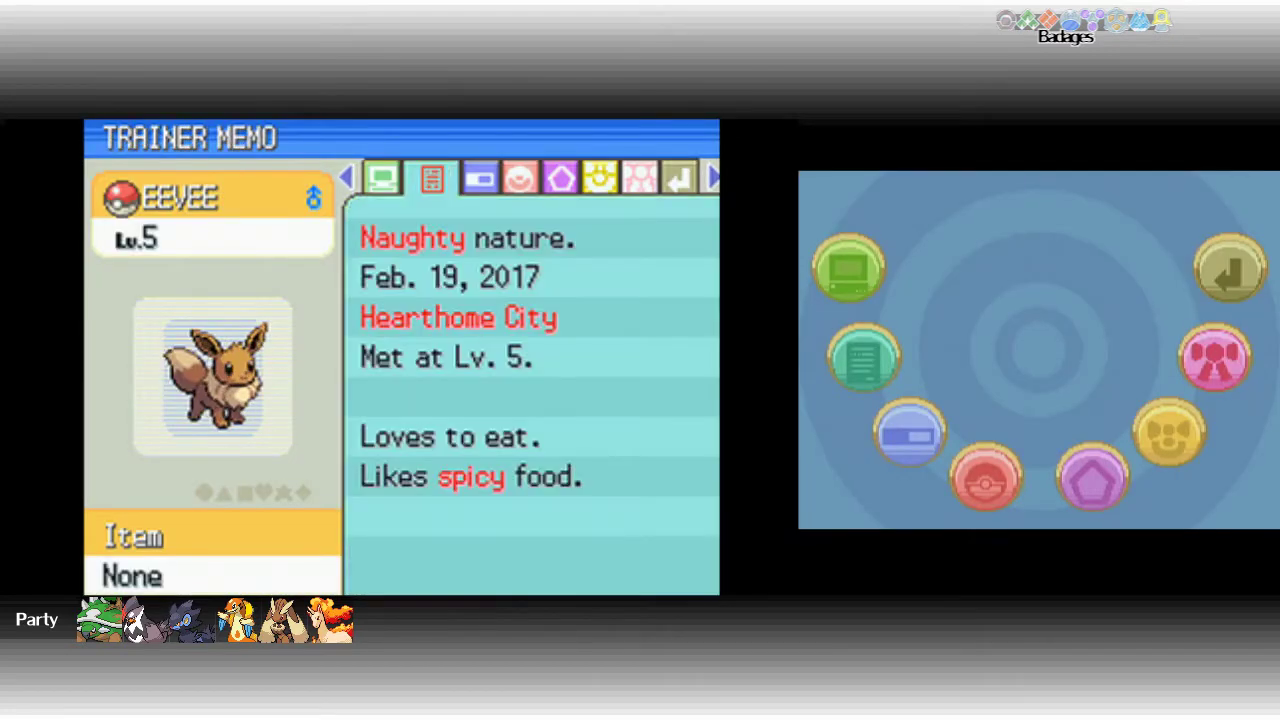
key("Right")
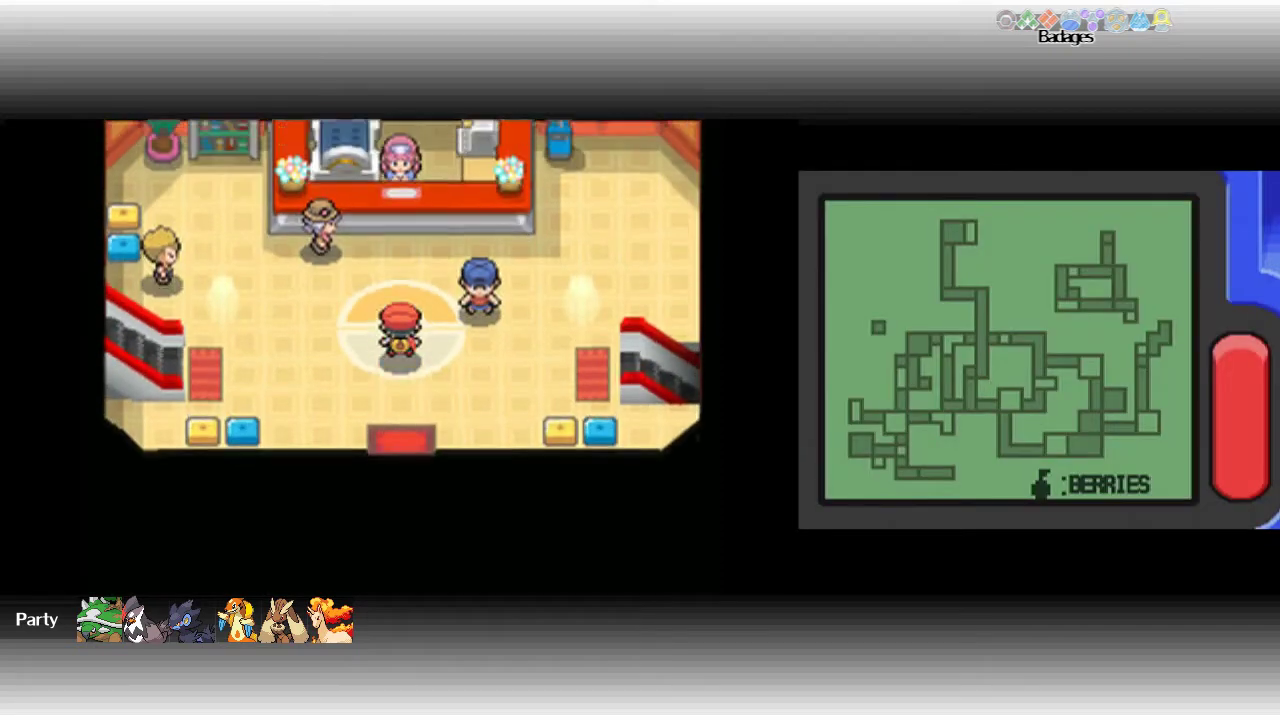
key("Up")
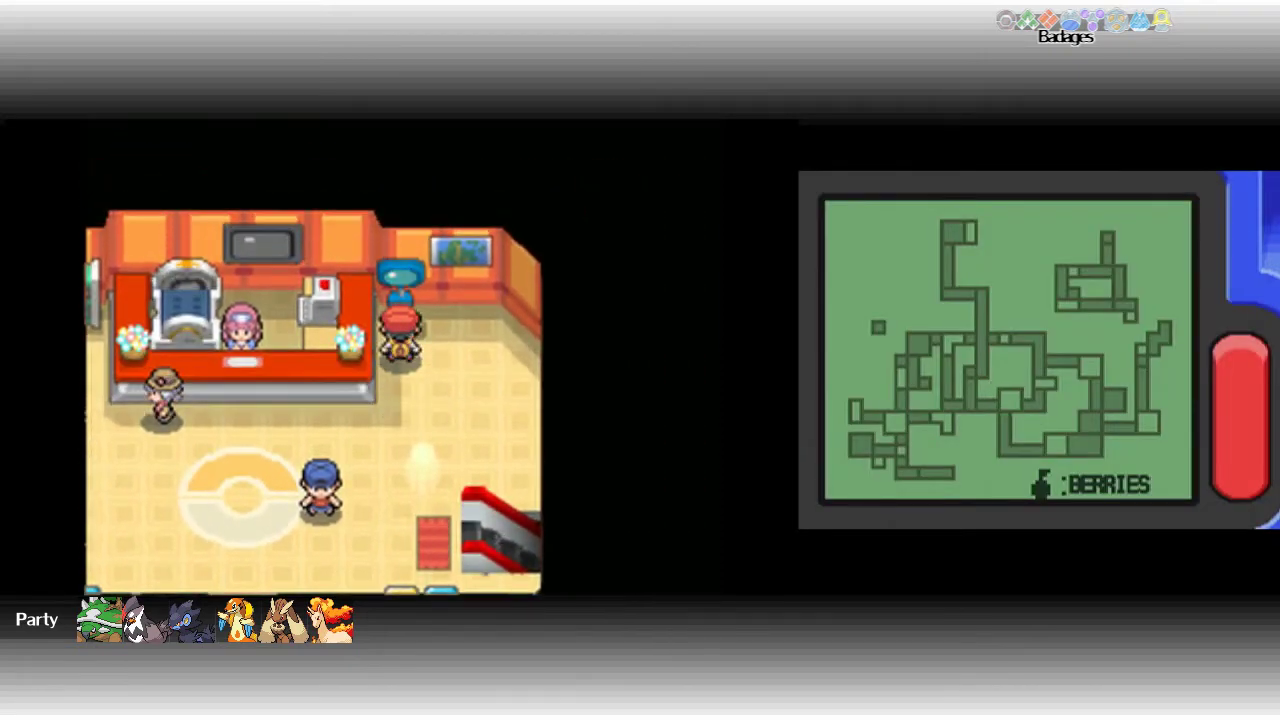
Open the Pokémon Center PC's Move Pokémon view on the PKMNBANK box.
key("x")
key("x")
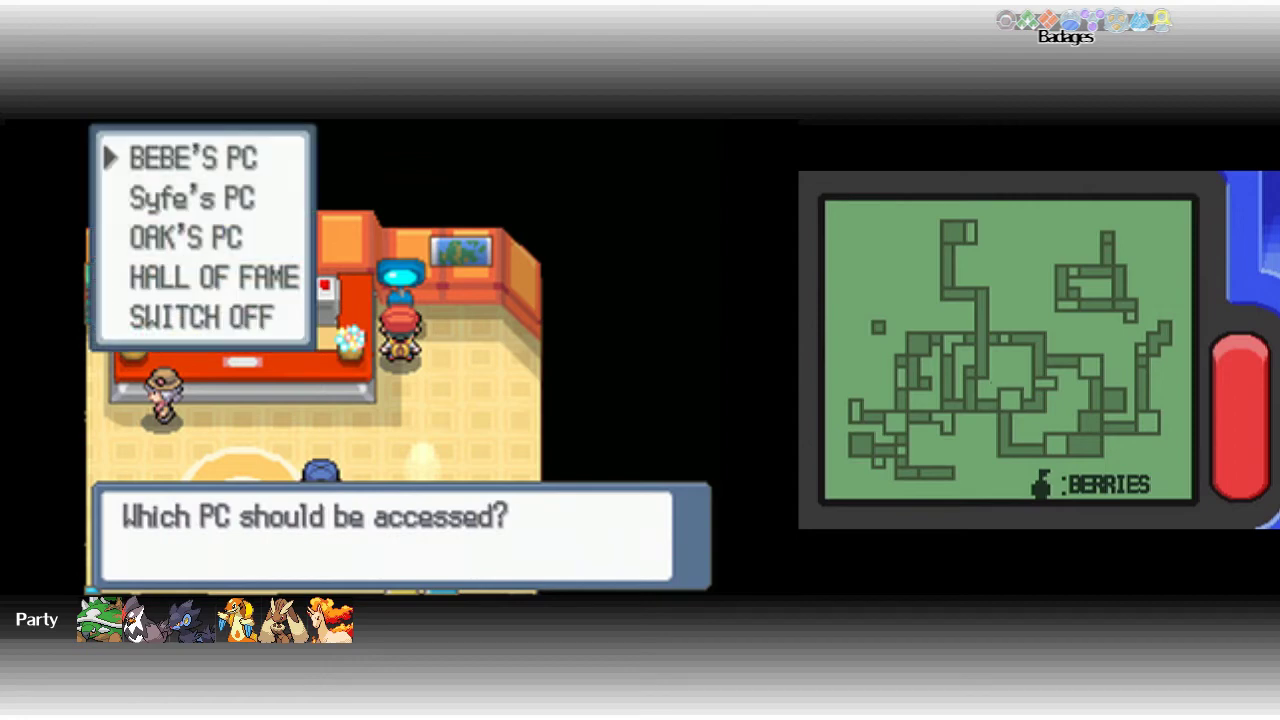
key("x")
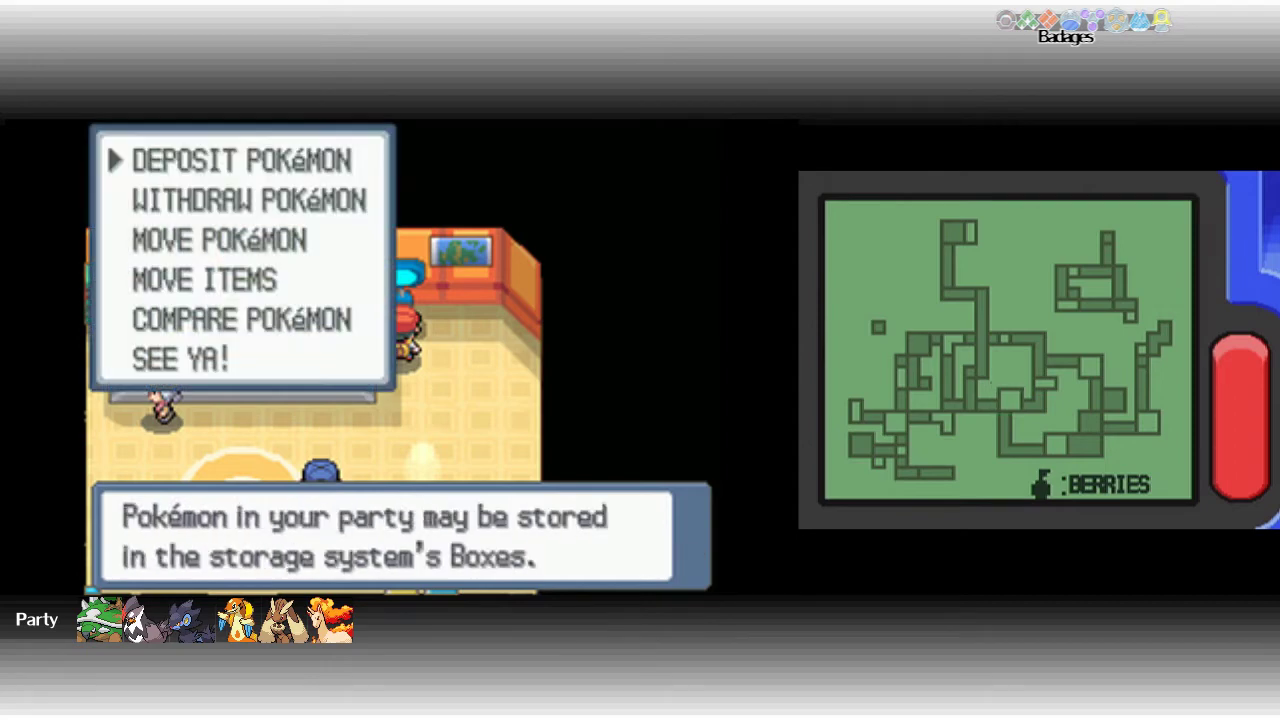
key("Down")
key("Down")
key("x")
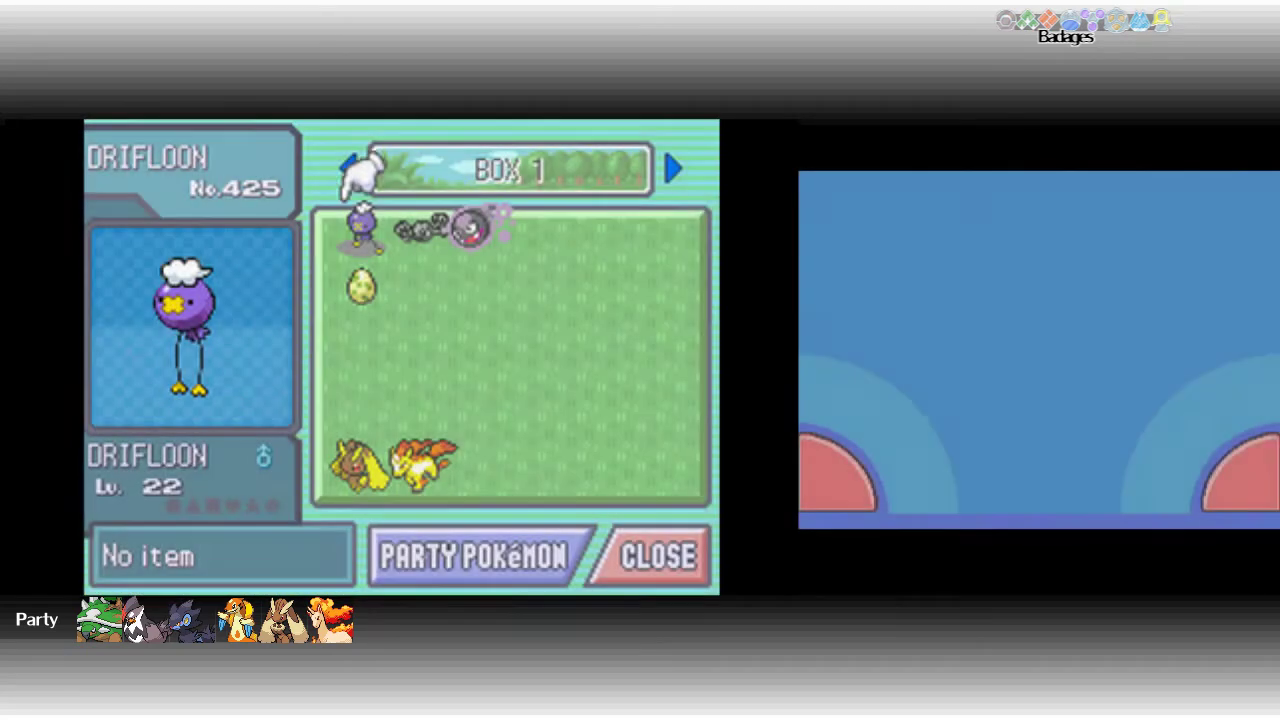
key("Down")
key("Up")
key("Up")
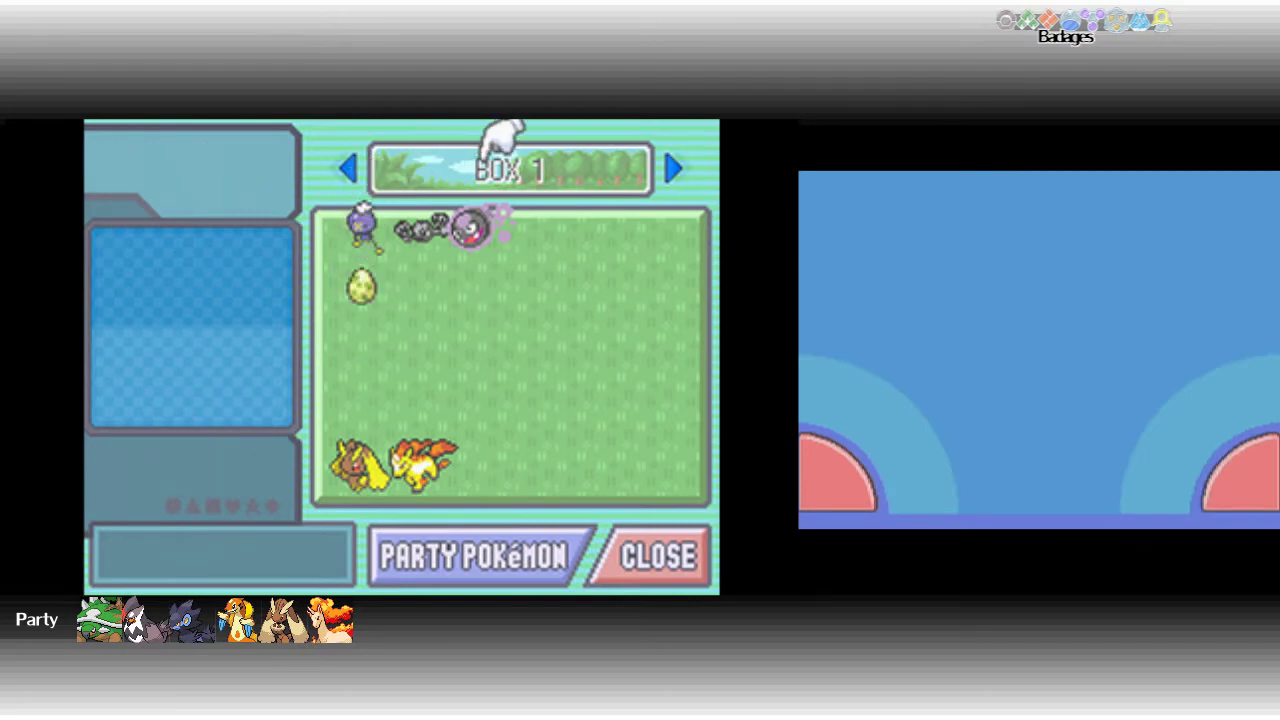
key("Left")
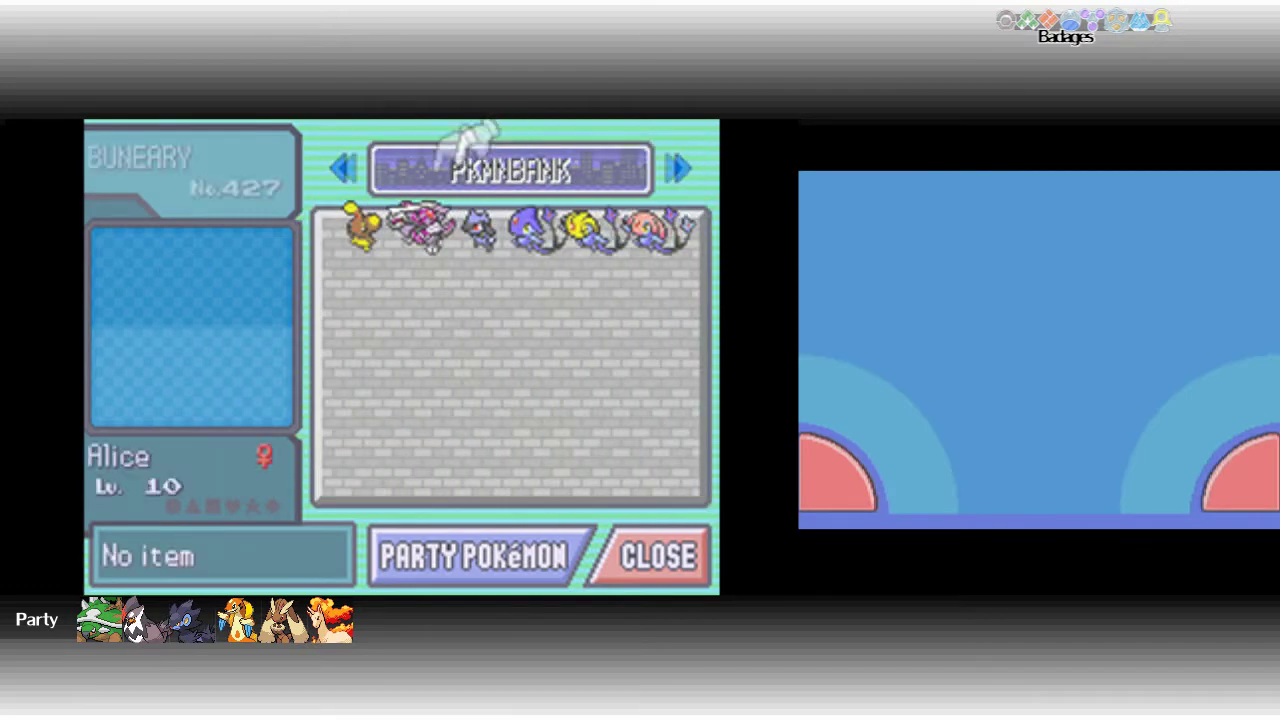
Move Eevee from the party into the PKMNBANK box, then leave the PC.
key("Down")
key("Down")
key("Down")
key("Down")
key("Down")
key("Down")
key("x")
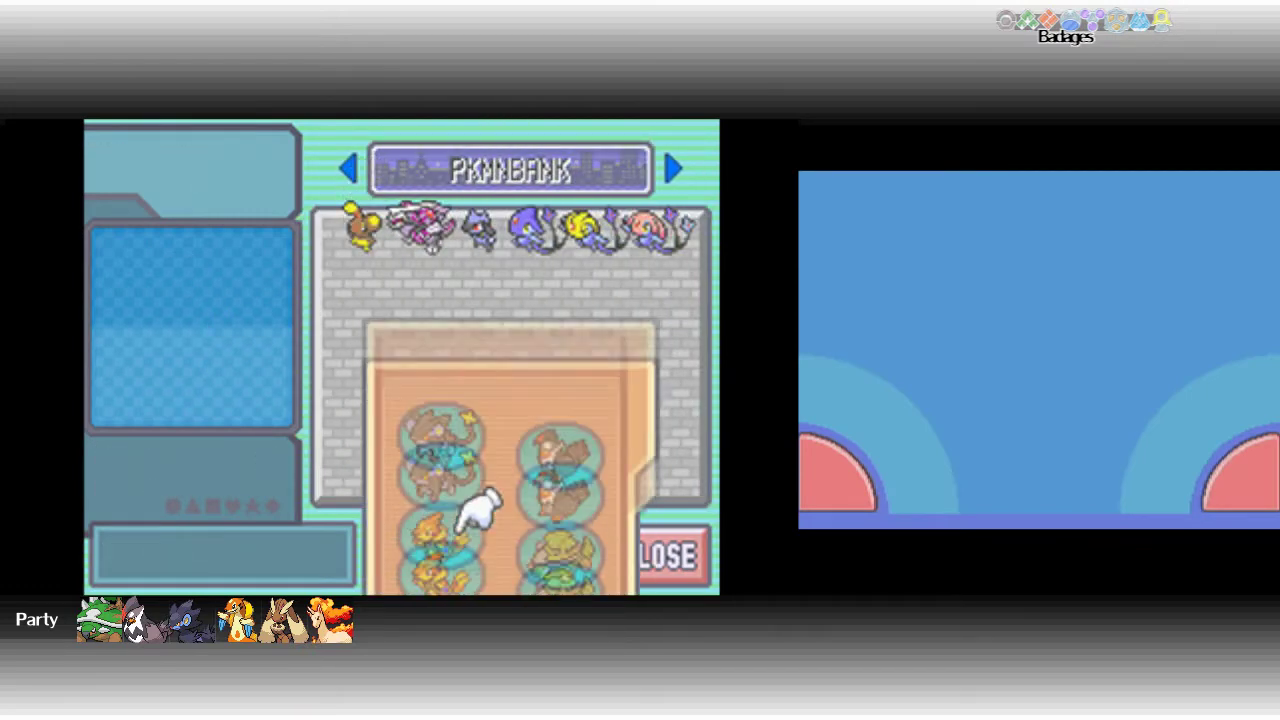
key("Down")
key("Down")
key("Right")
key("x")
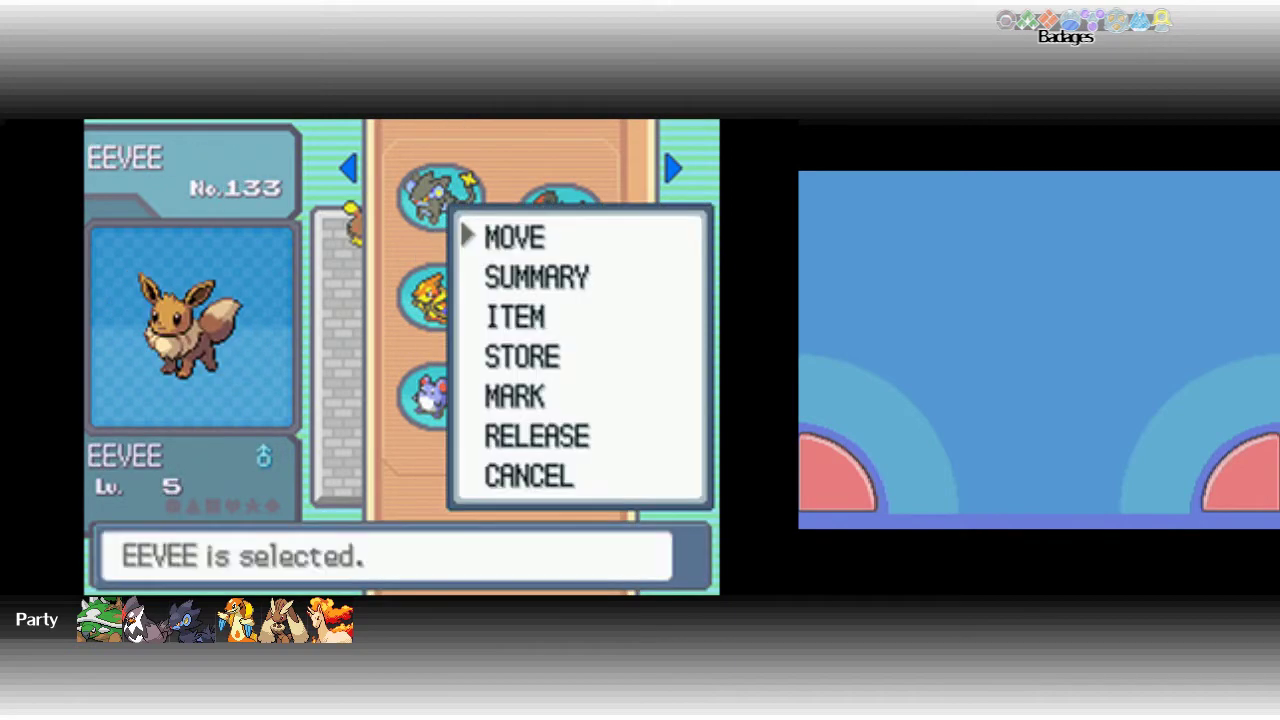
key("x")
key("Up")
key("Down")
key("x")
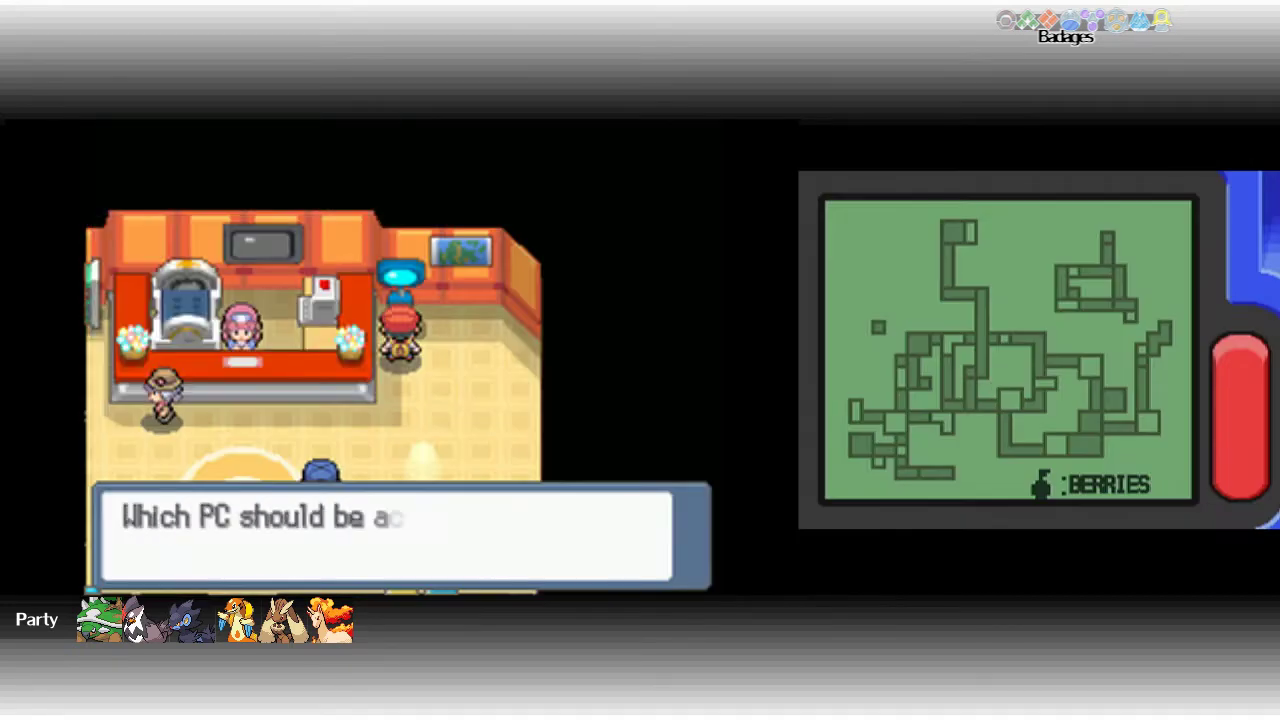
key("z")
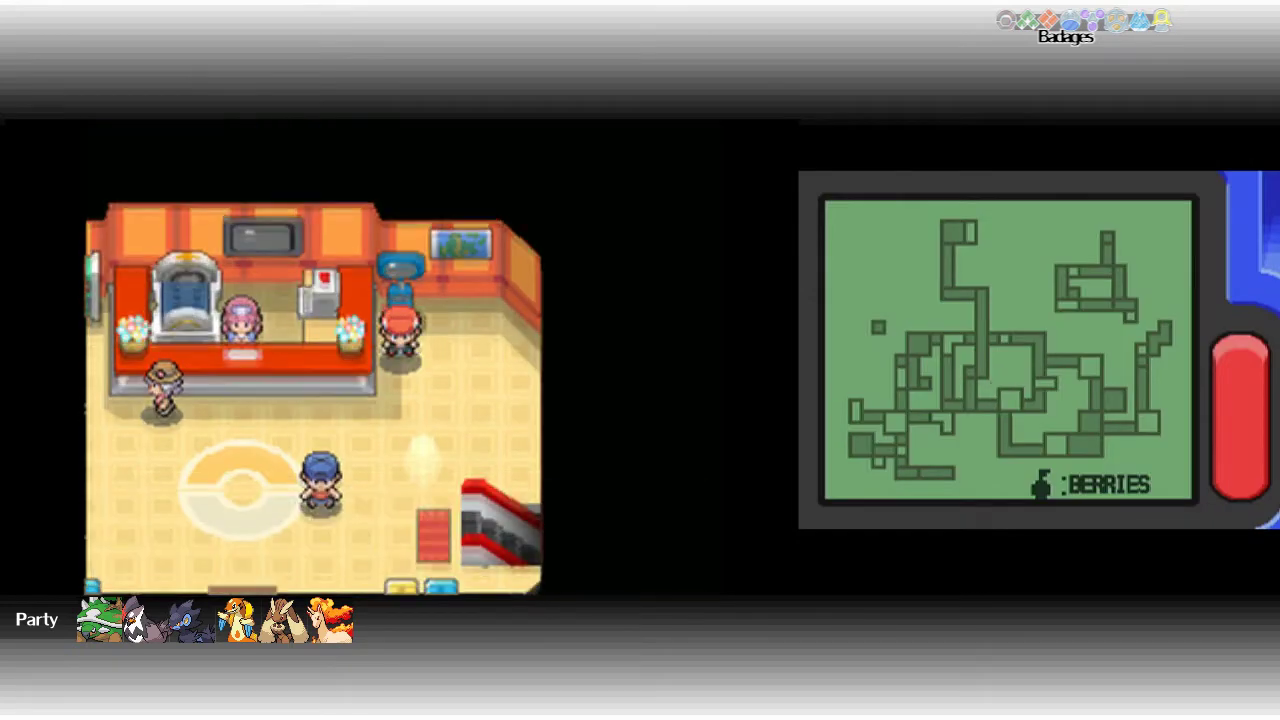
key("Down")
key("Down")
Leave the Pokémon Center and walk south and west through Hearthome City.
key("Left")
key("Left")
key("Down")
key("Down")
key("Down")
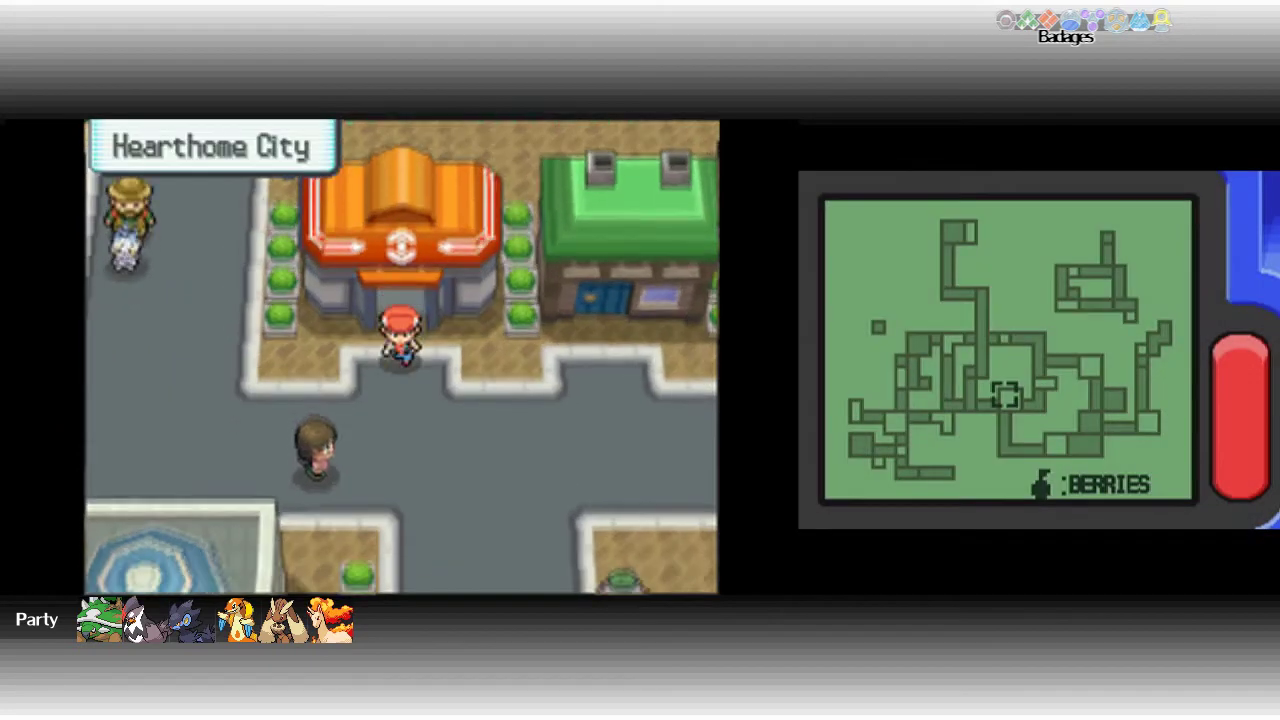
key("Down")
key("Down")
key("Down")
key("Down")
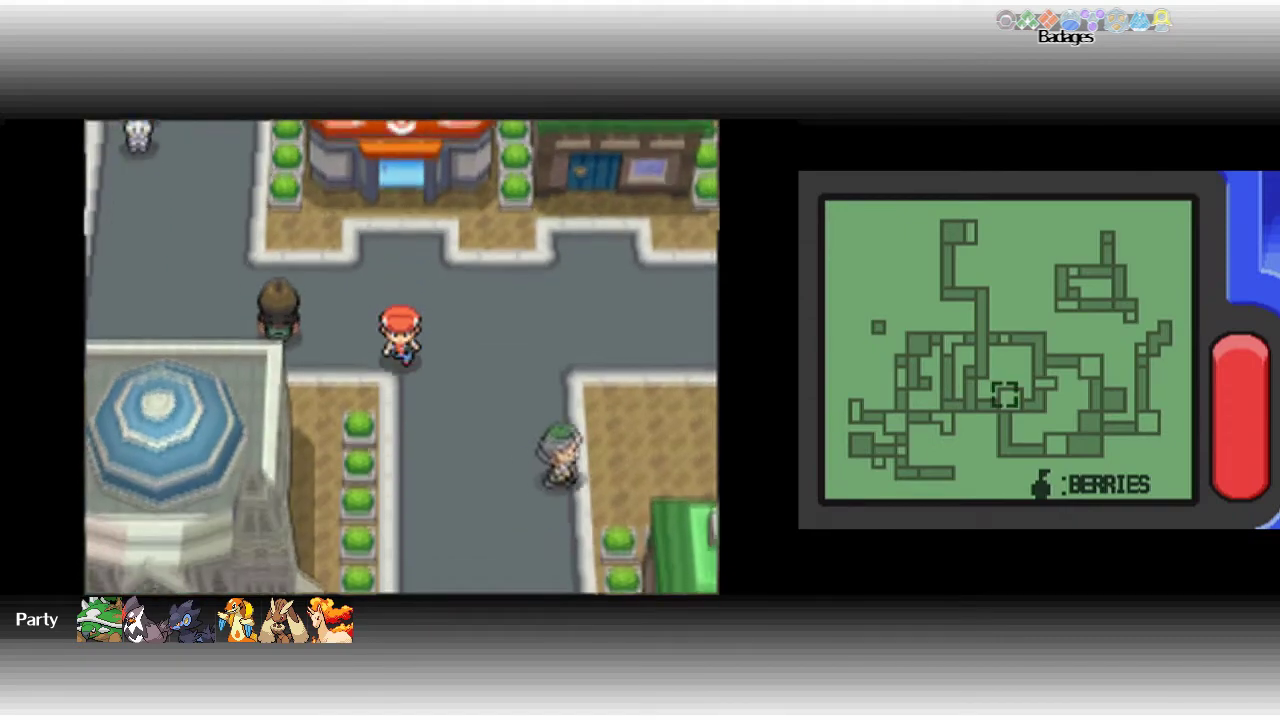
key("Down")
key("Down")
key("Down")
key("Down")
key("Down")
key("Down")
key("Down")
key("Down")
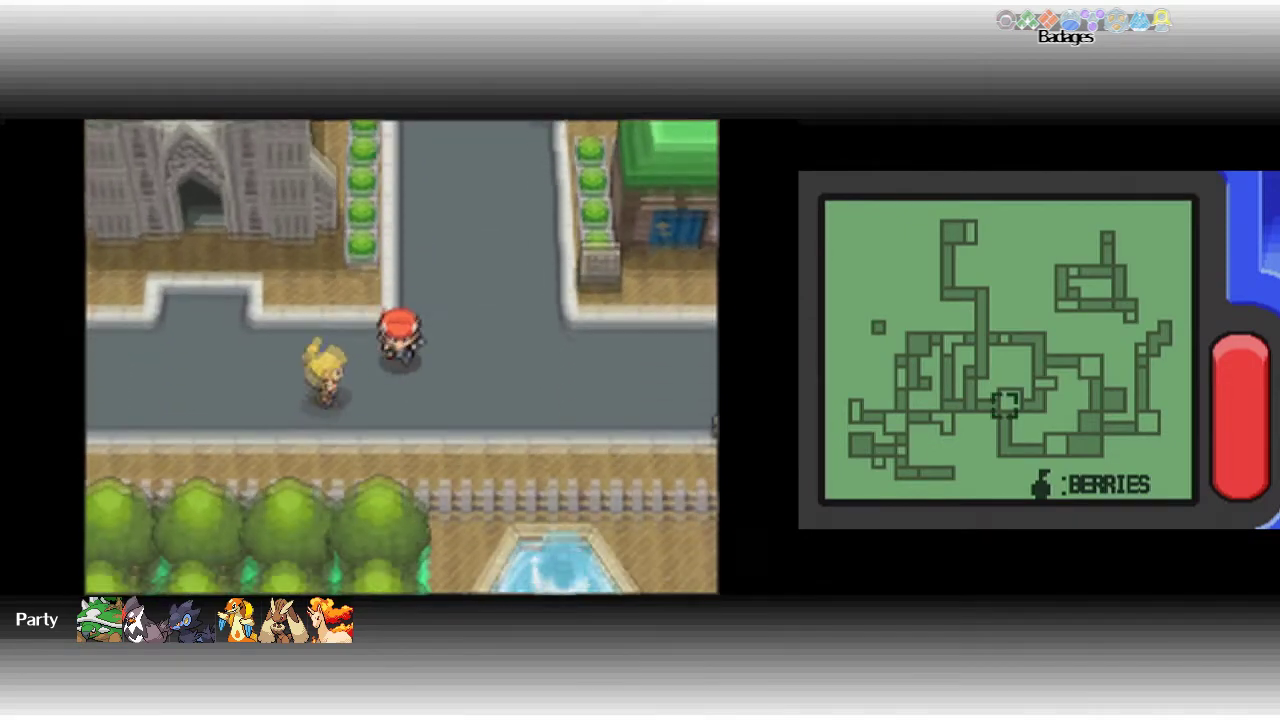
key("Left")
key("Left")
key("Left")
key("Left")
key("Right")
key("Right")
key("Right")
key("Right")
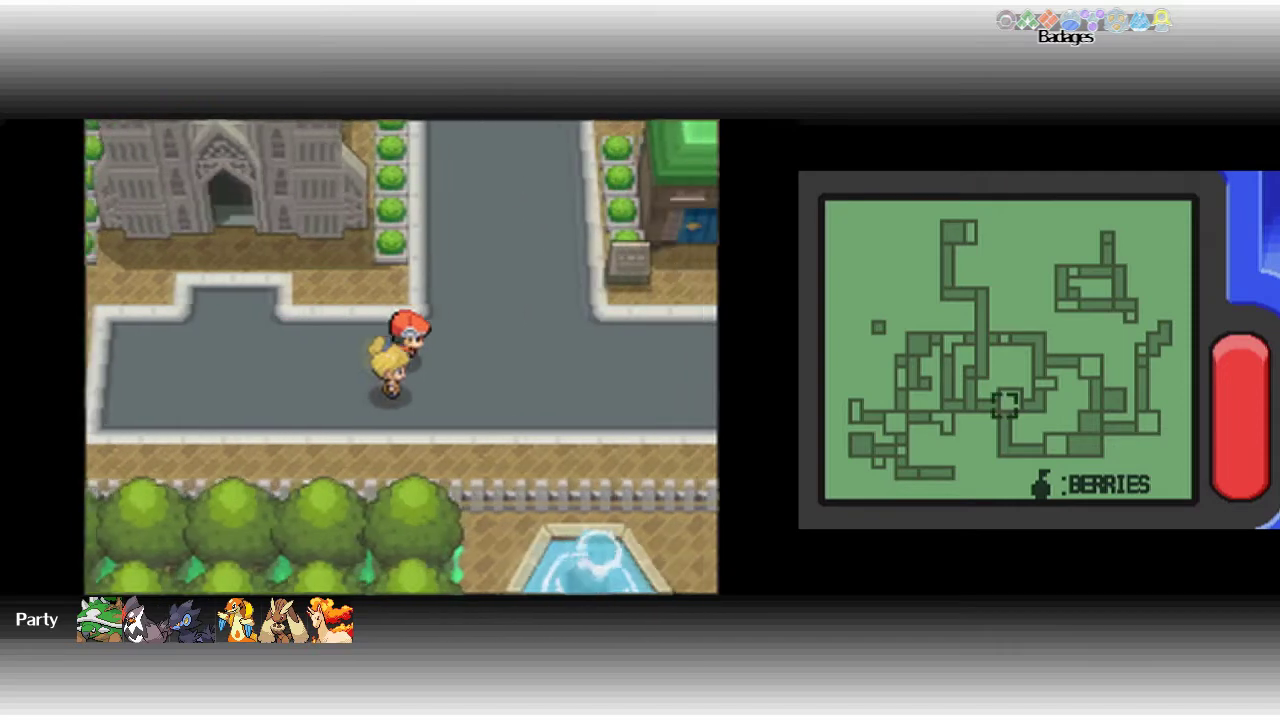
key("Right")
key("Right")
key("Right")
key("Right")
key("Right")
key("Right")
key("Right")
key("Right")
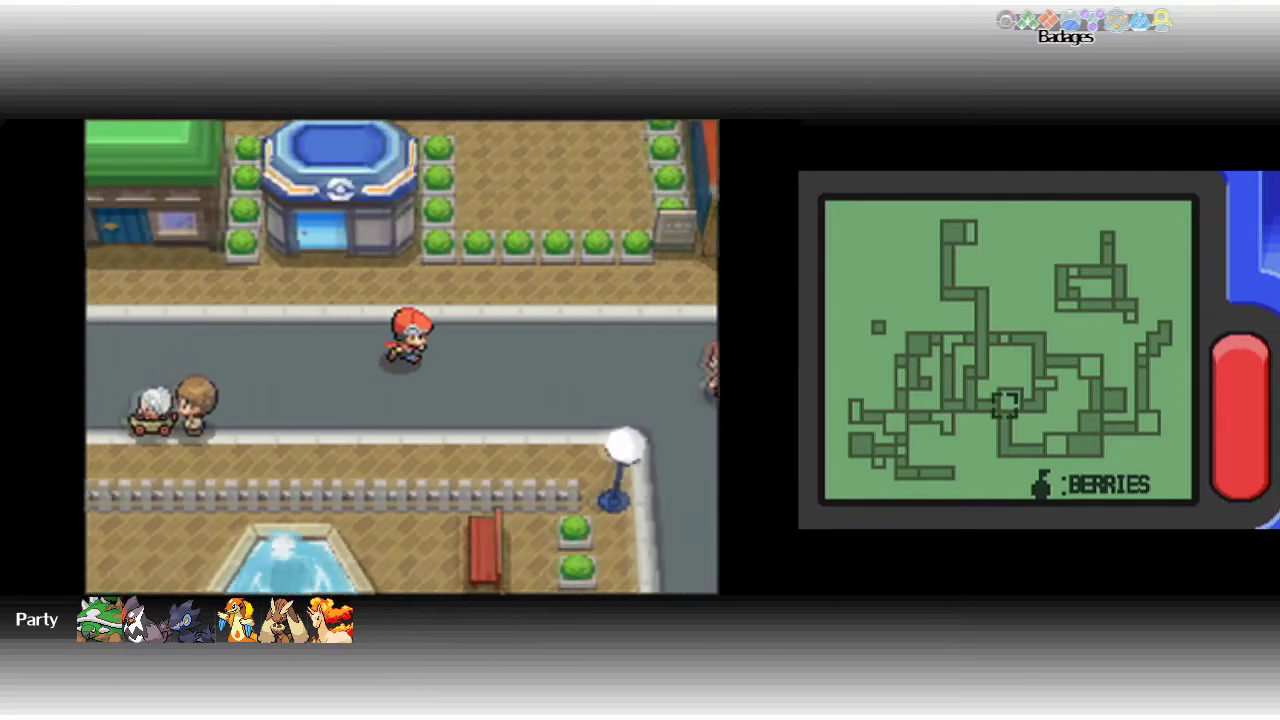
key("Right")
key("Right")
key("Right")
key("Right")
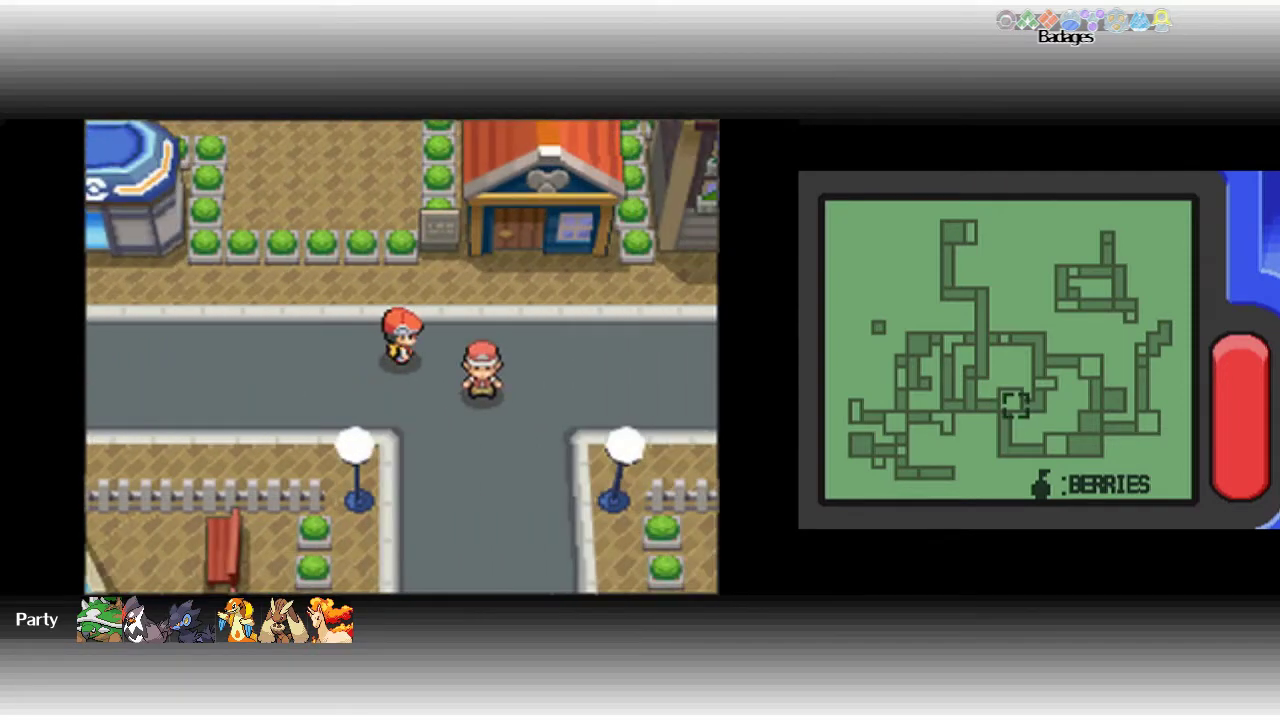
key("Down")
key("Down")
key("Down")
key("Down")
key("Down")
key("Down")
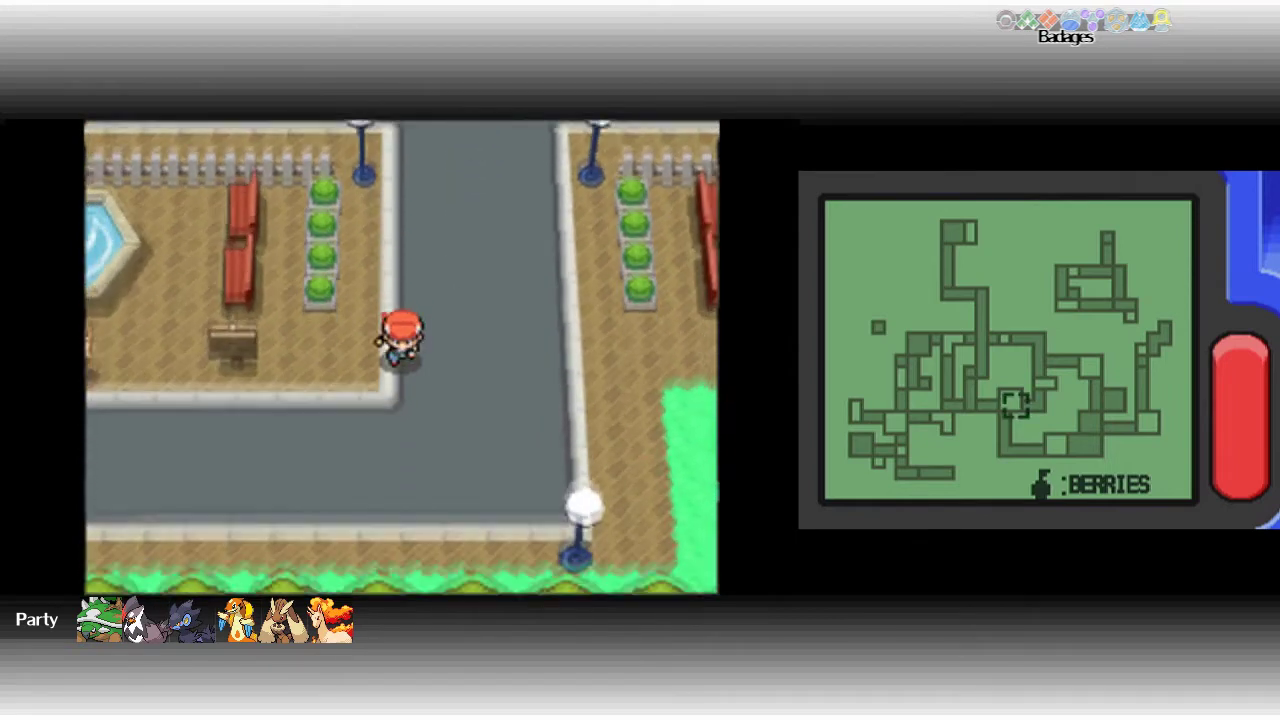
key("Left")
key("Left")
key("Left")
key("Left")
key("Left")
key("Left")
key("Left")
key("Left")
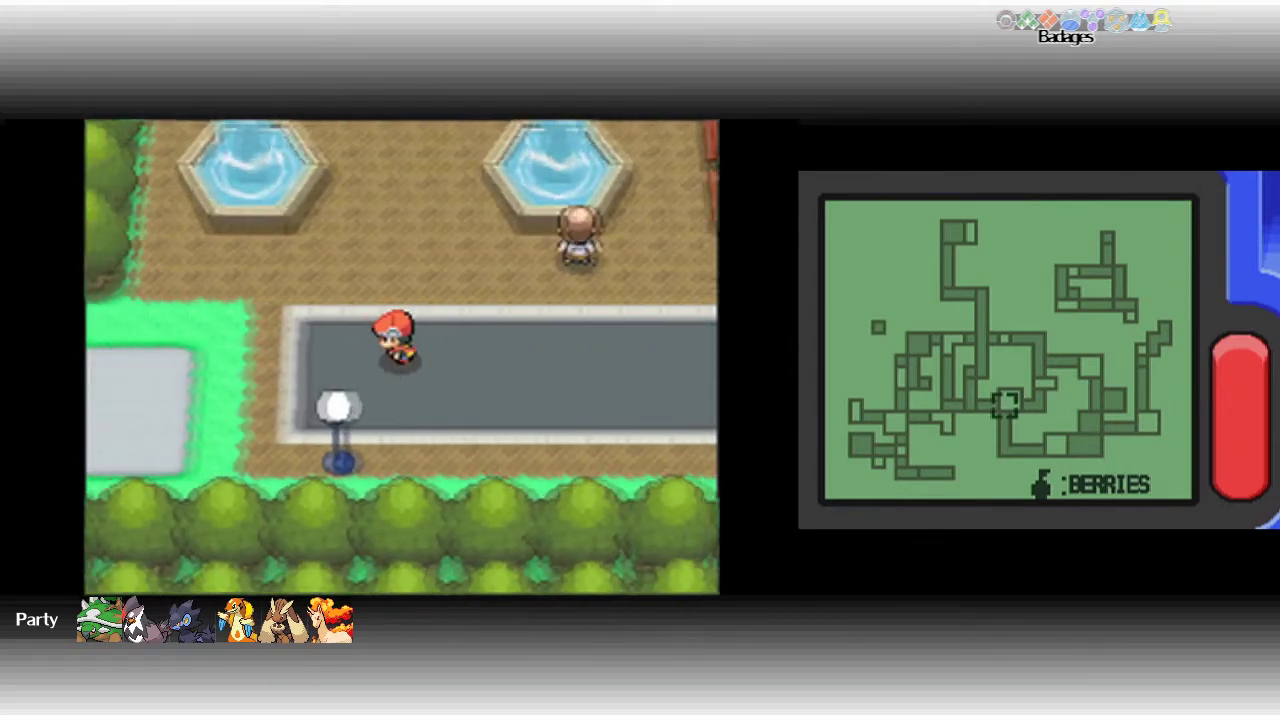
key("Left")
key("Left")
key("Left")
key("Left")
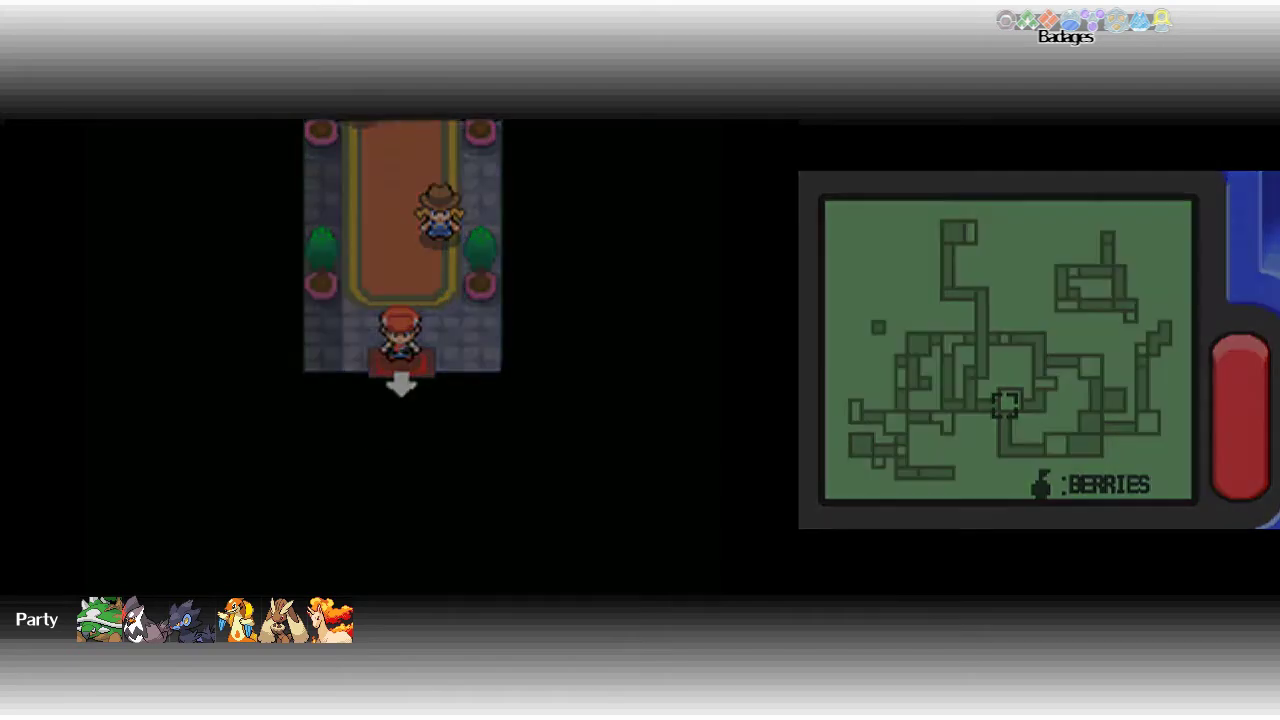
key("Down")
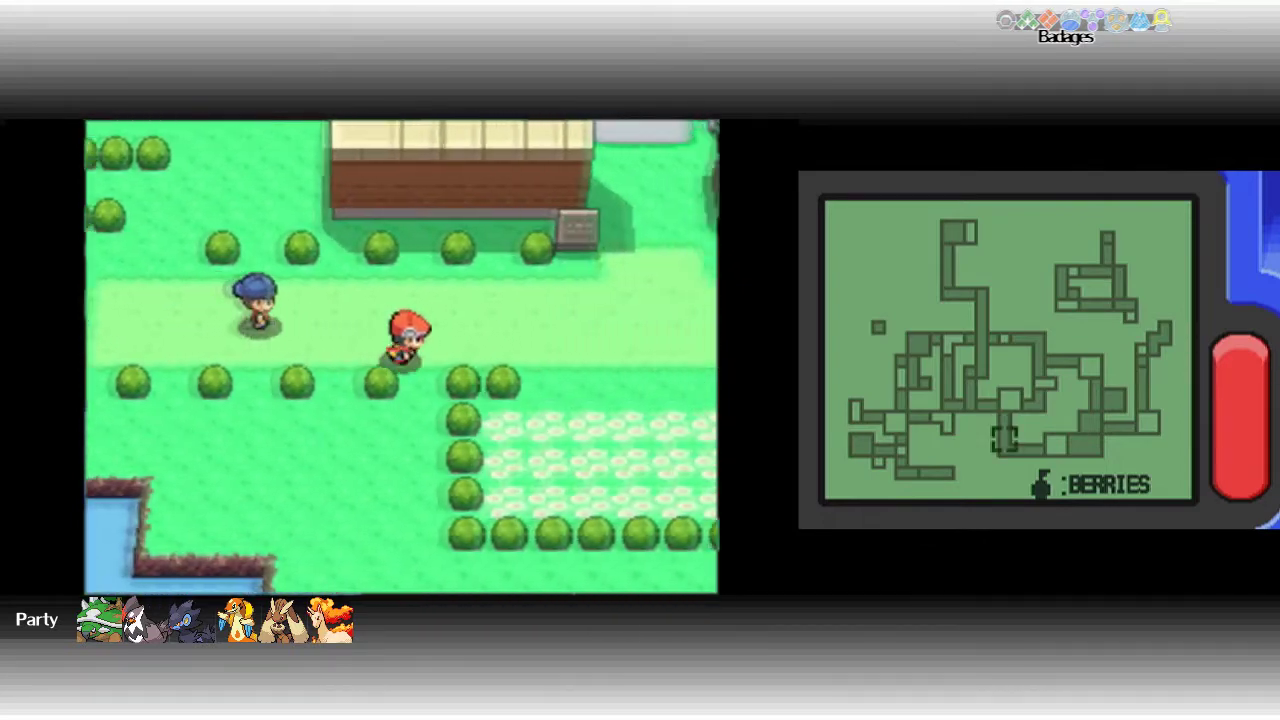
Pass through the gatehouse and enter the red-carpeted mansion toward the side room.
key("Up")
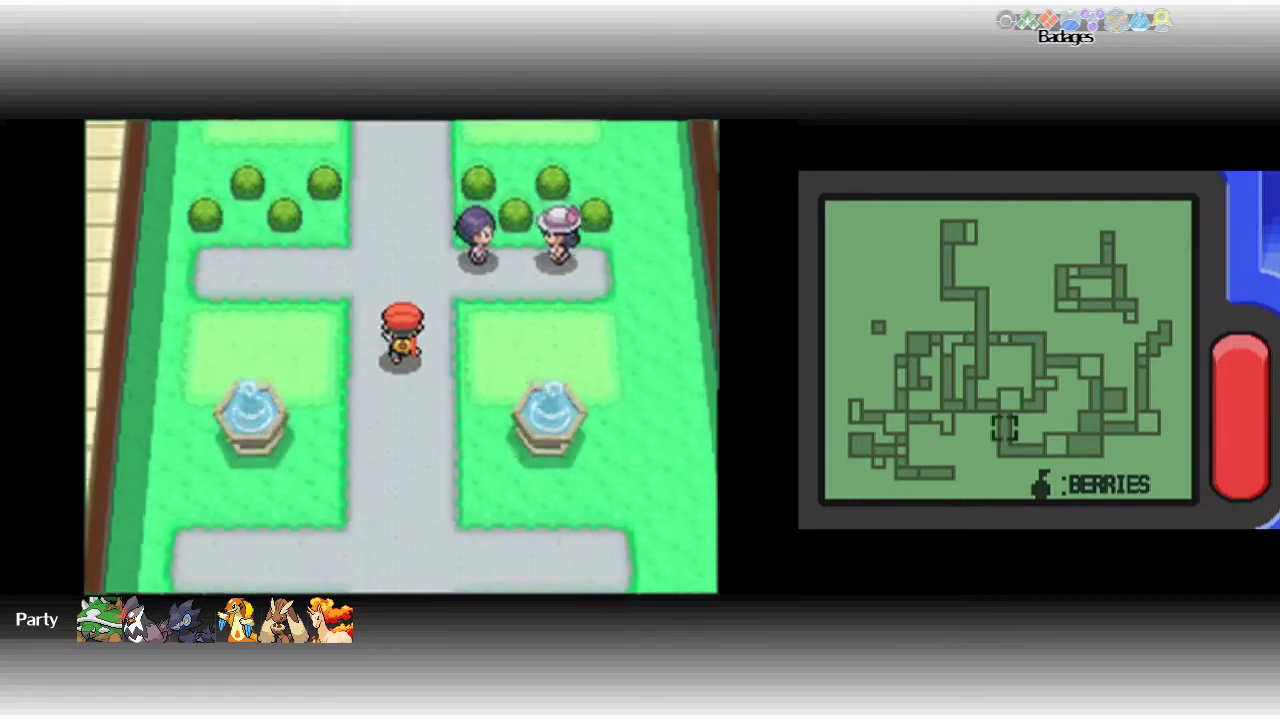
key("Up")
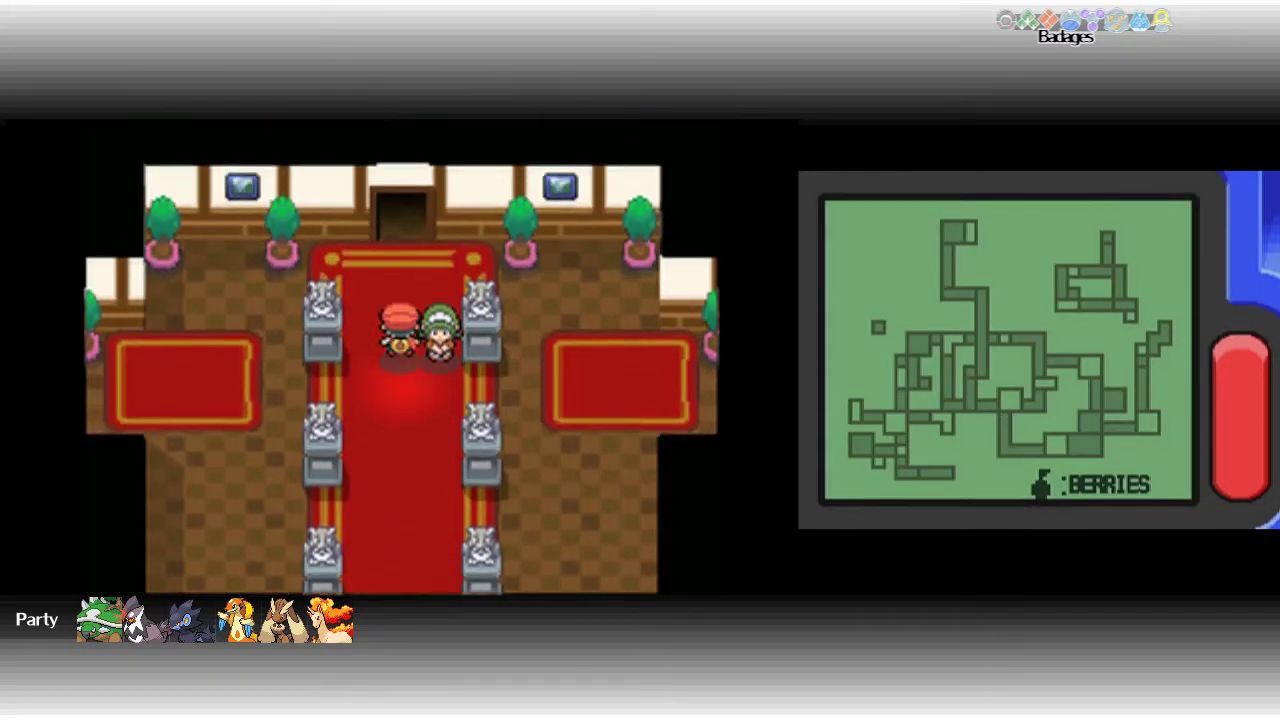
key("Right")
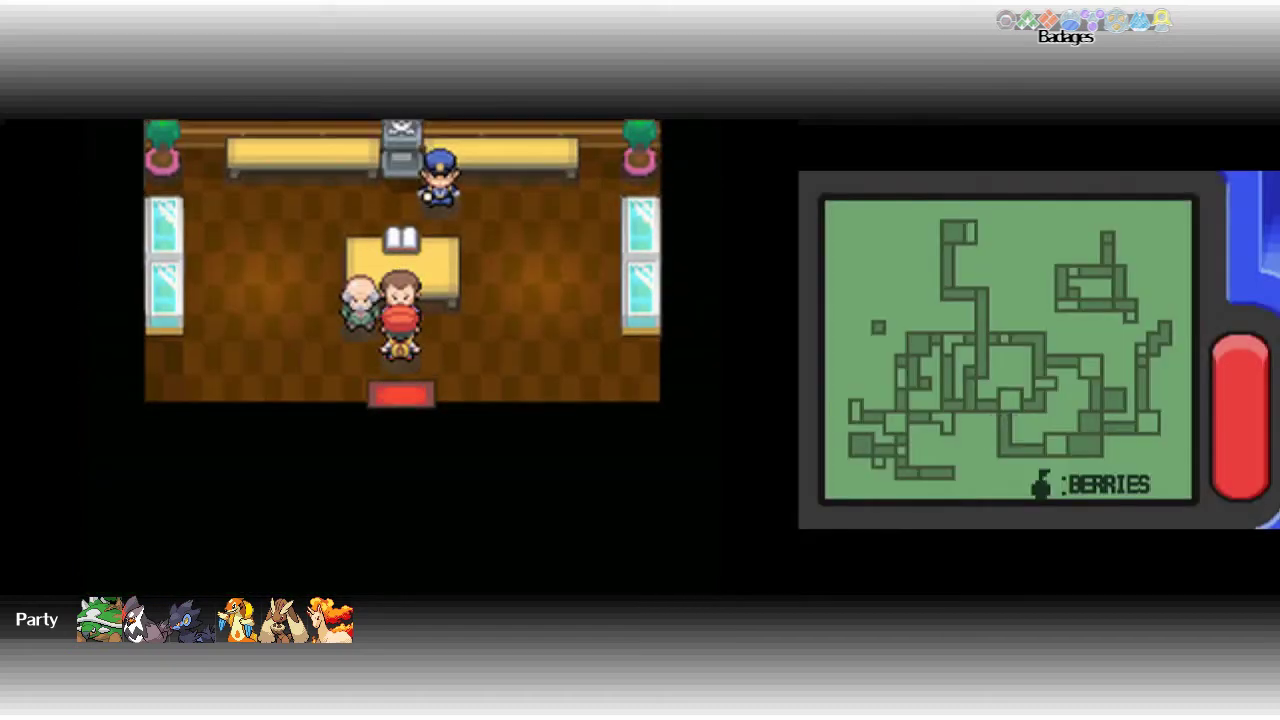
Advance Backlot's opening dialogue, answering Yes to envying his trophy garden.
key("x")
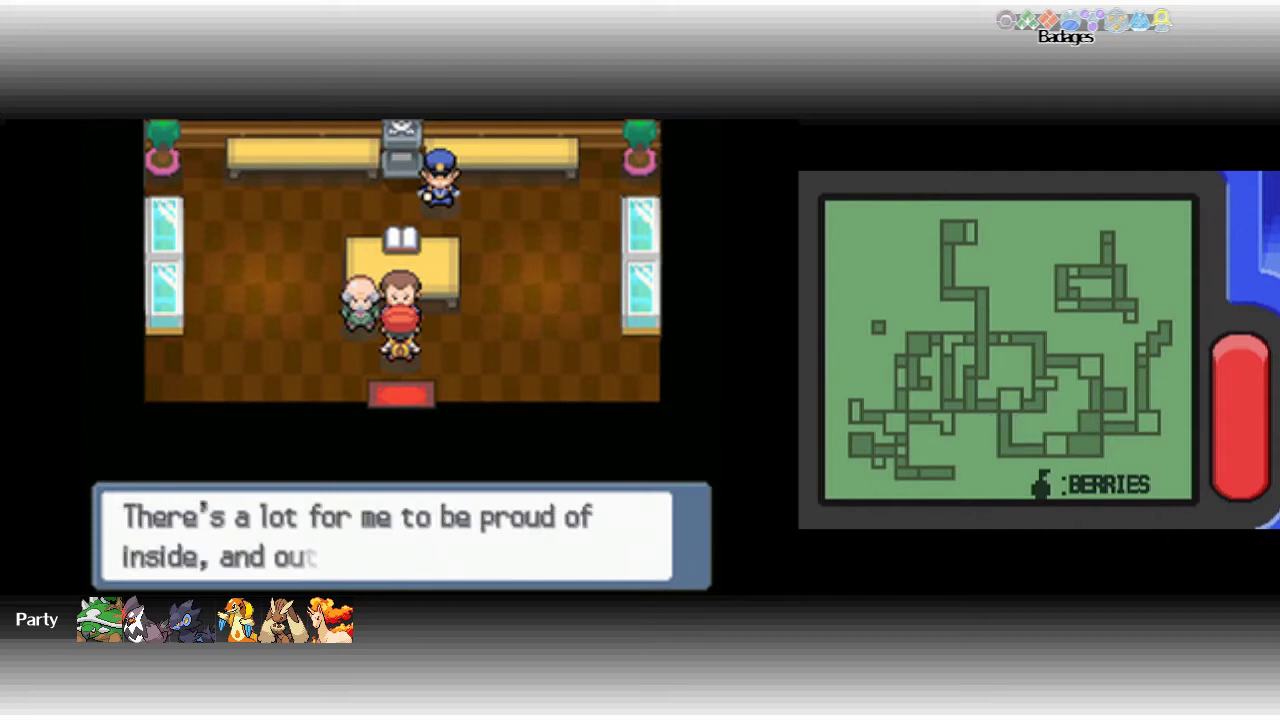
key("x")
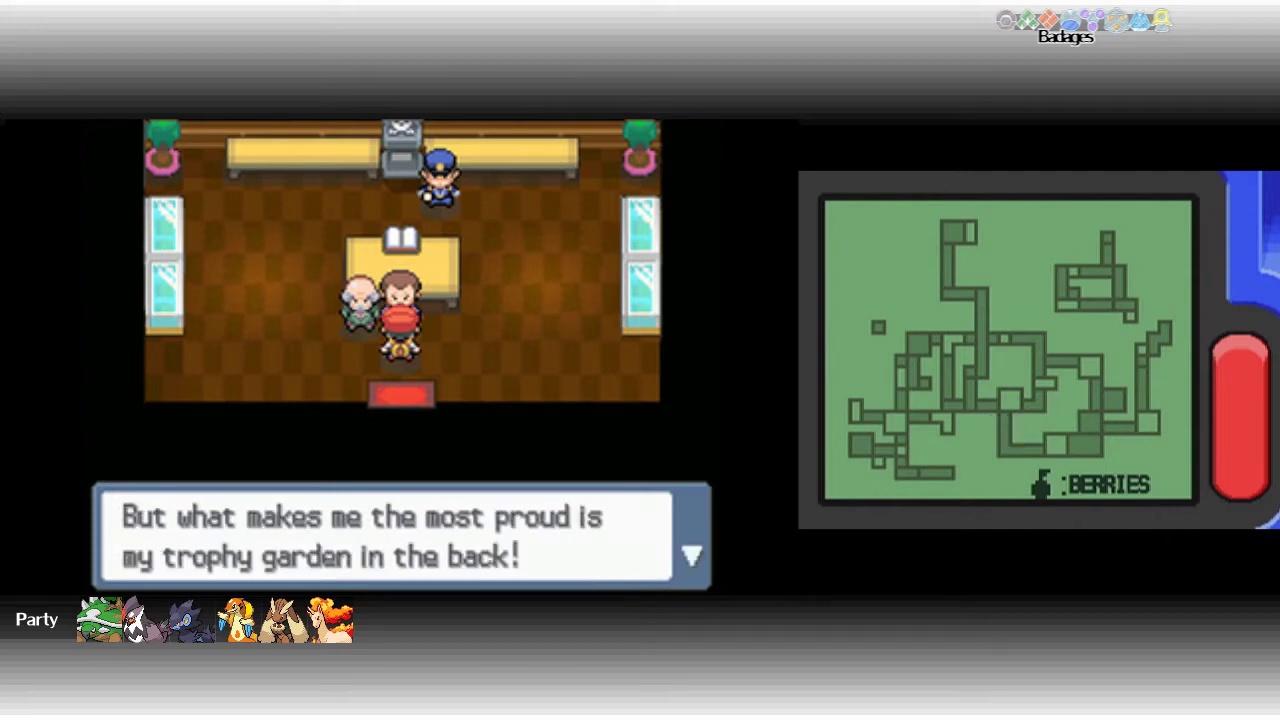
key("x")
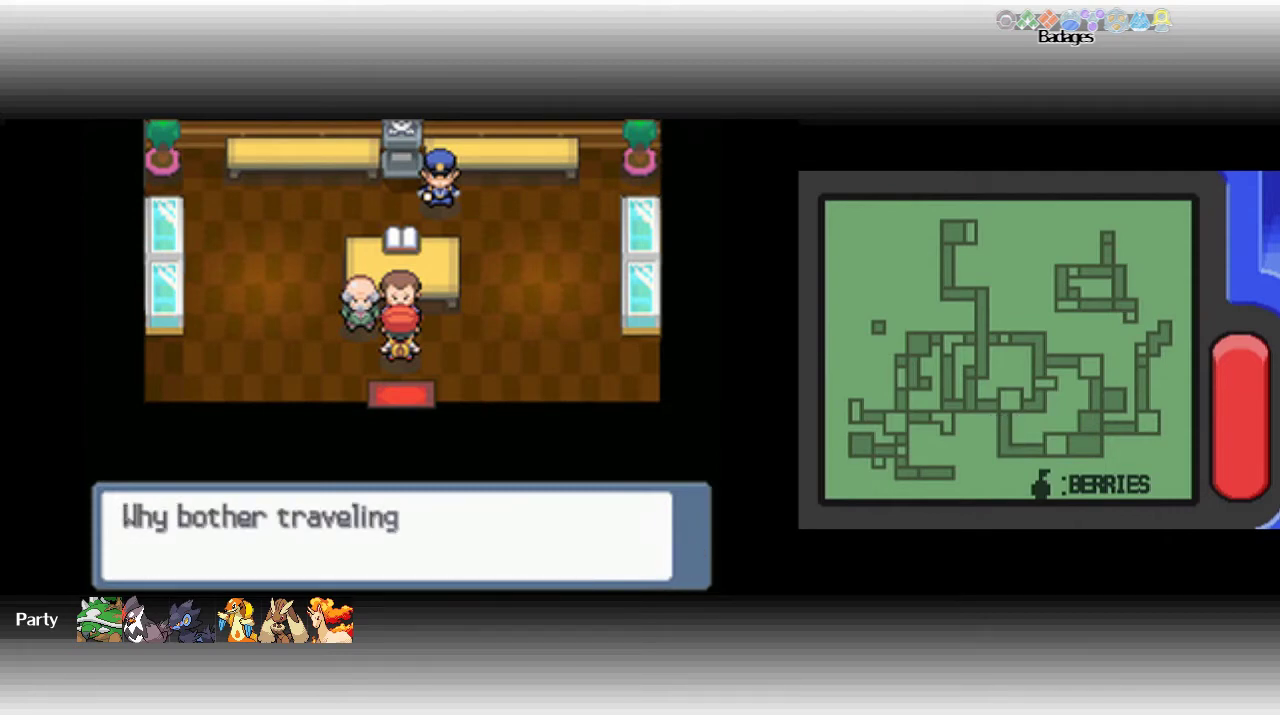
key("x")
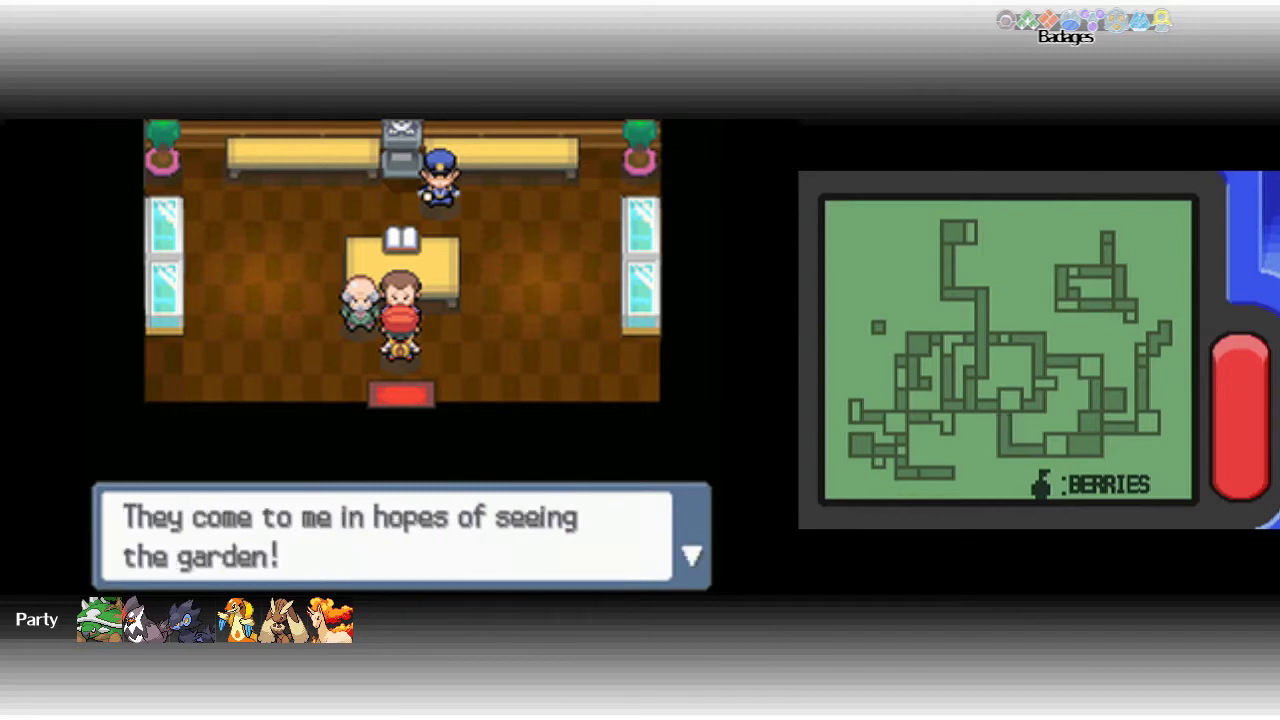
key("x")
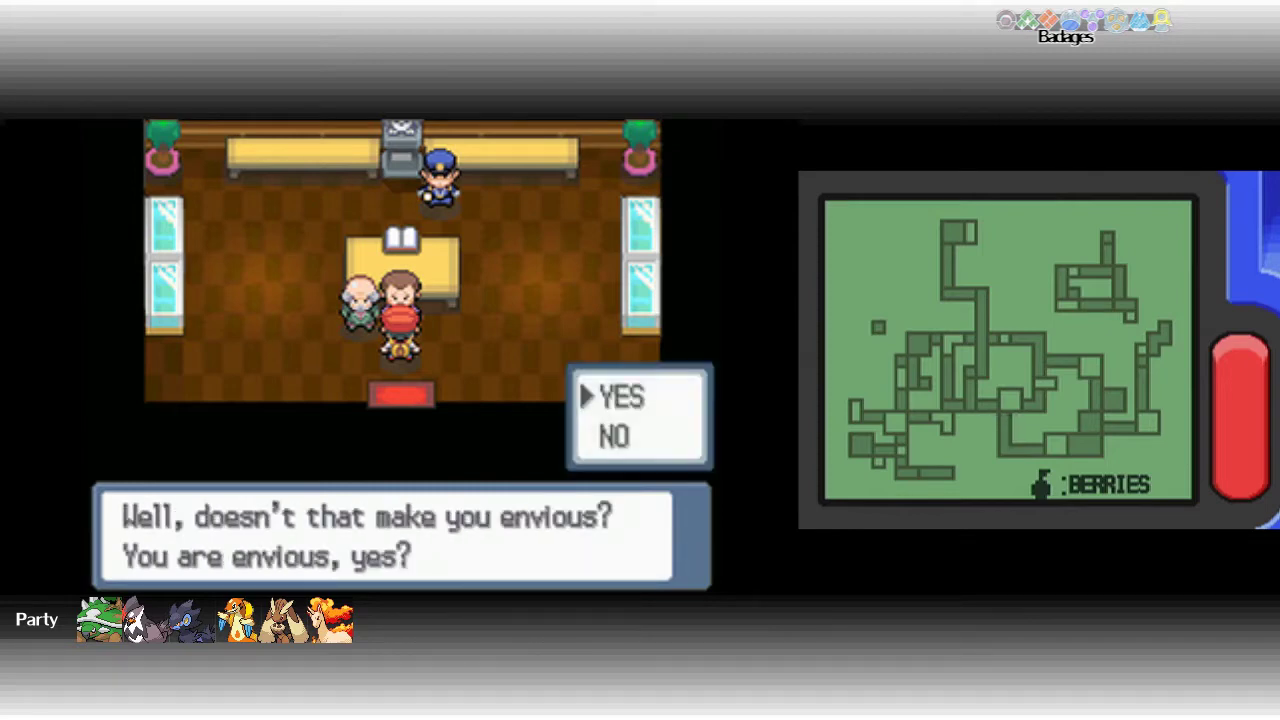
key("x")
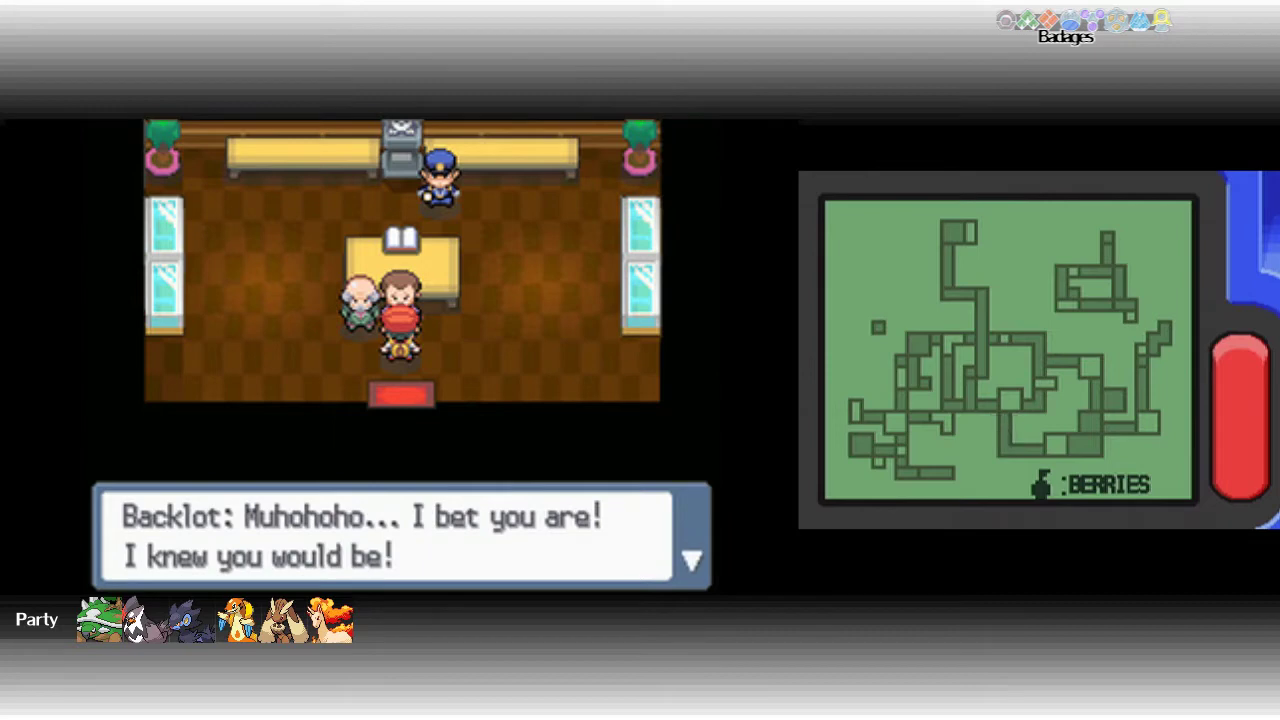
key("x")
key("x")
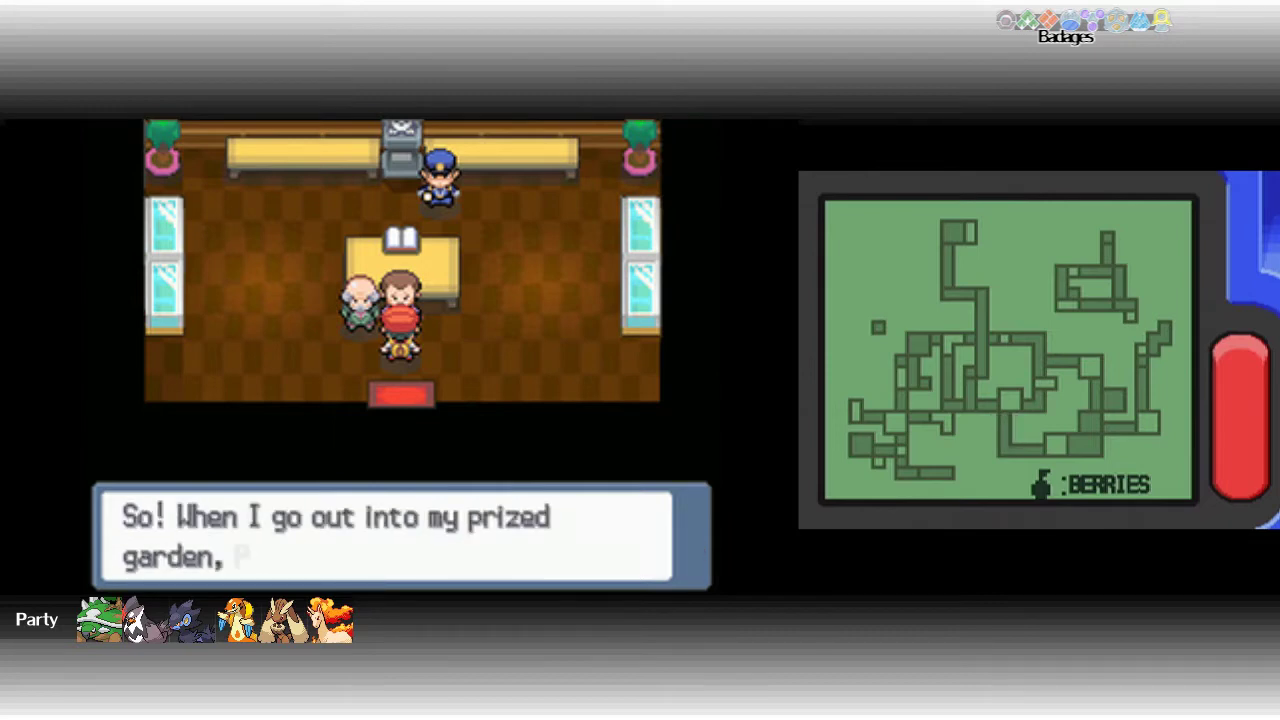
key("x")
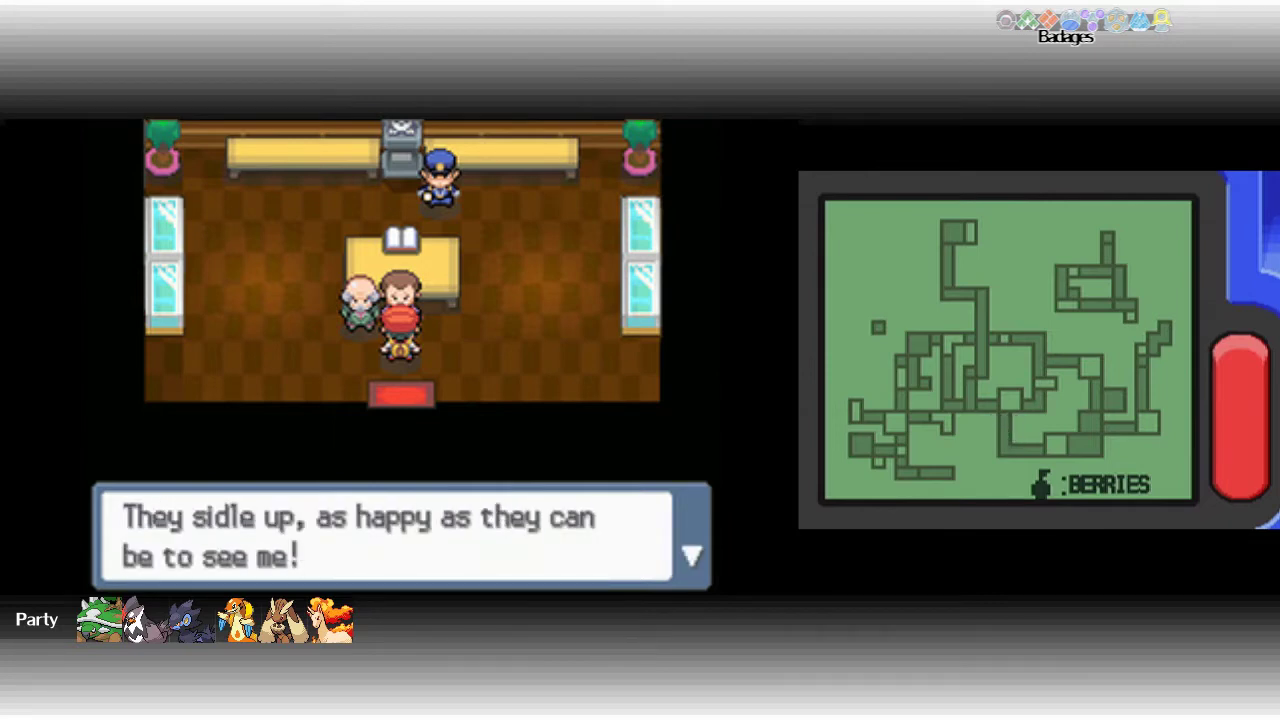
key("x")
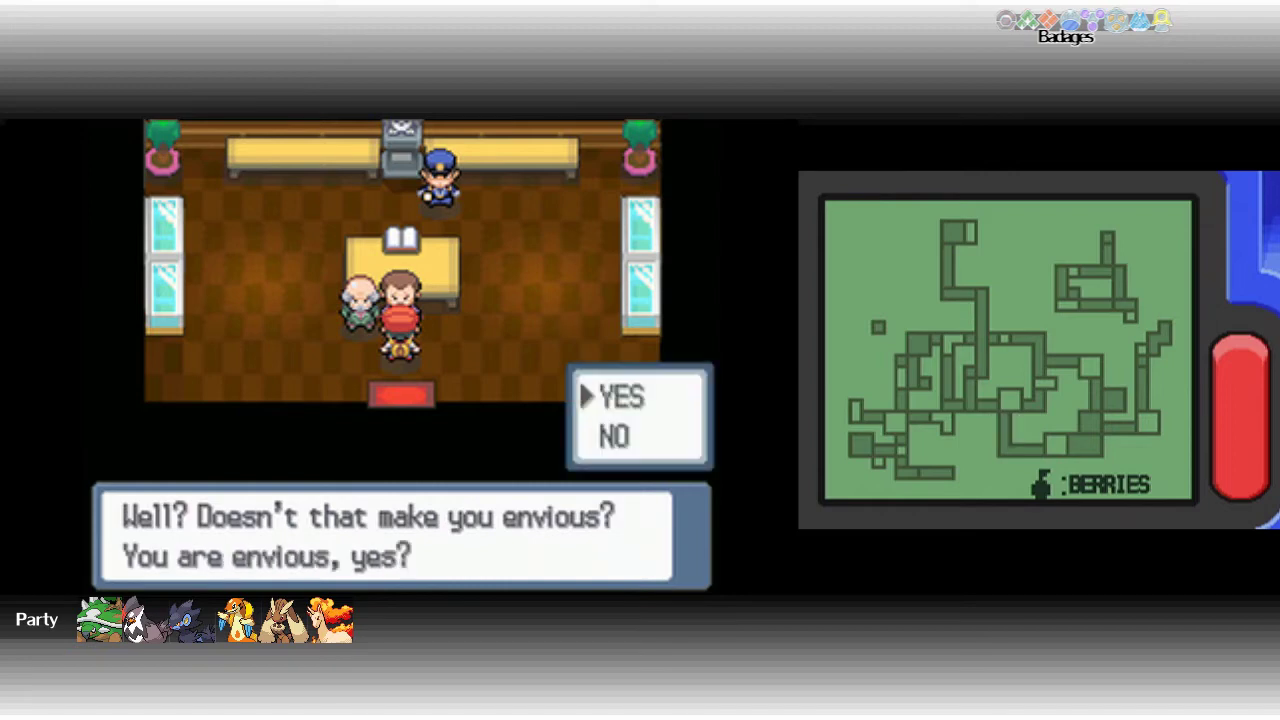
key("x")
key("x")
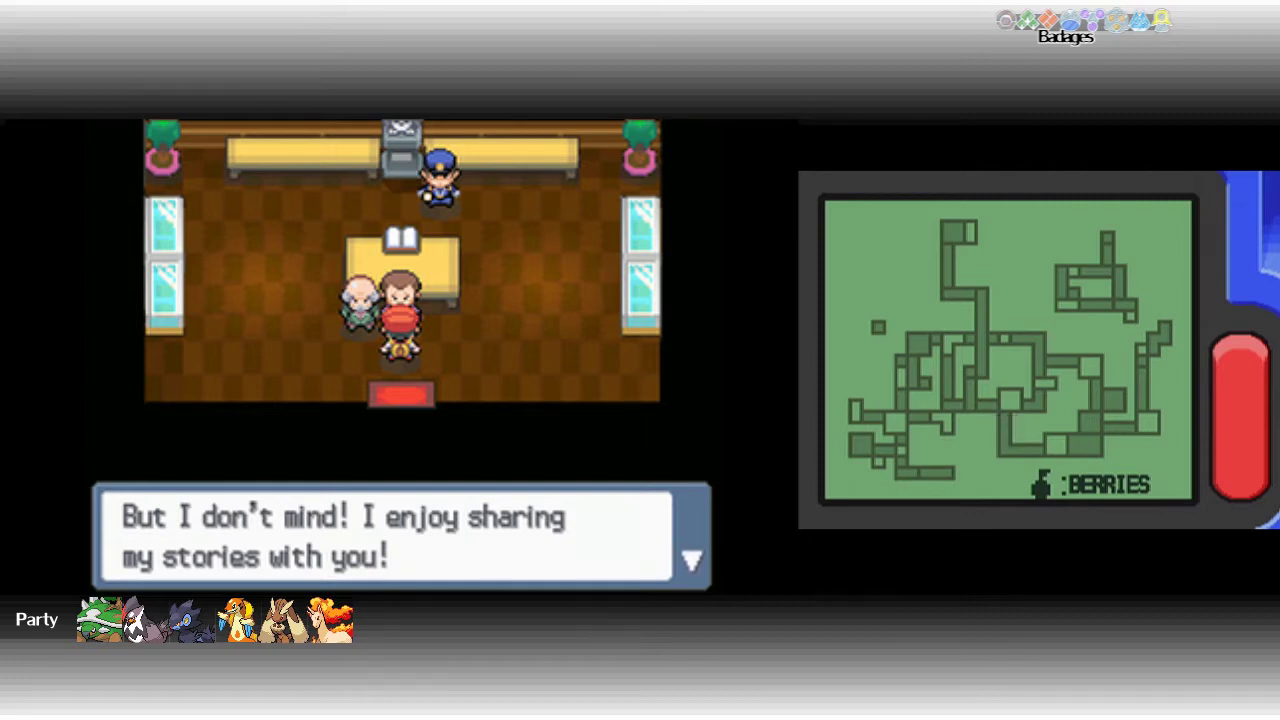
Hear Backlot's Happiny garden story and the butler's interruption, then talk to him again.
key("x")
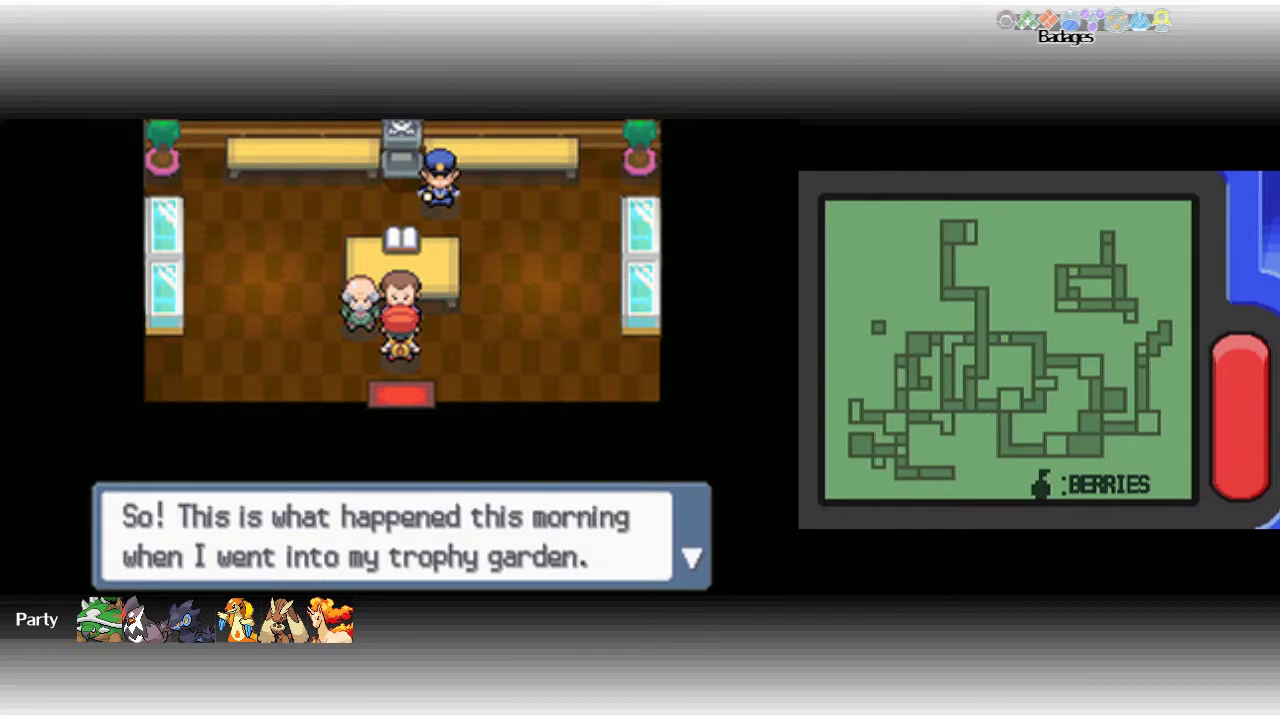
key("x")
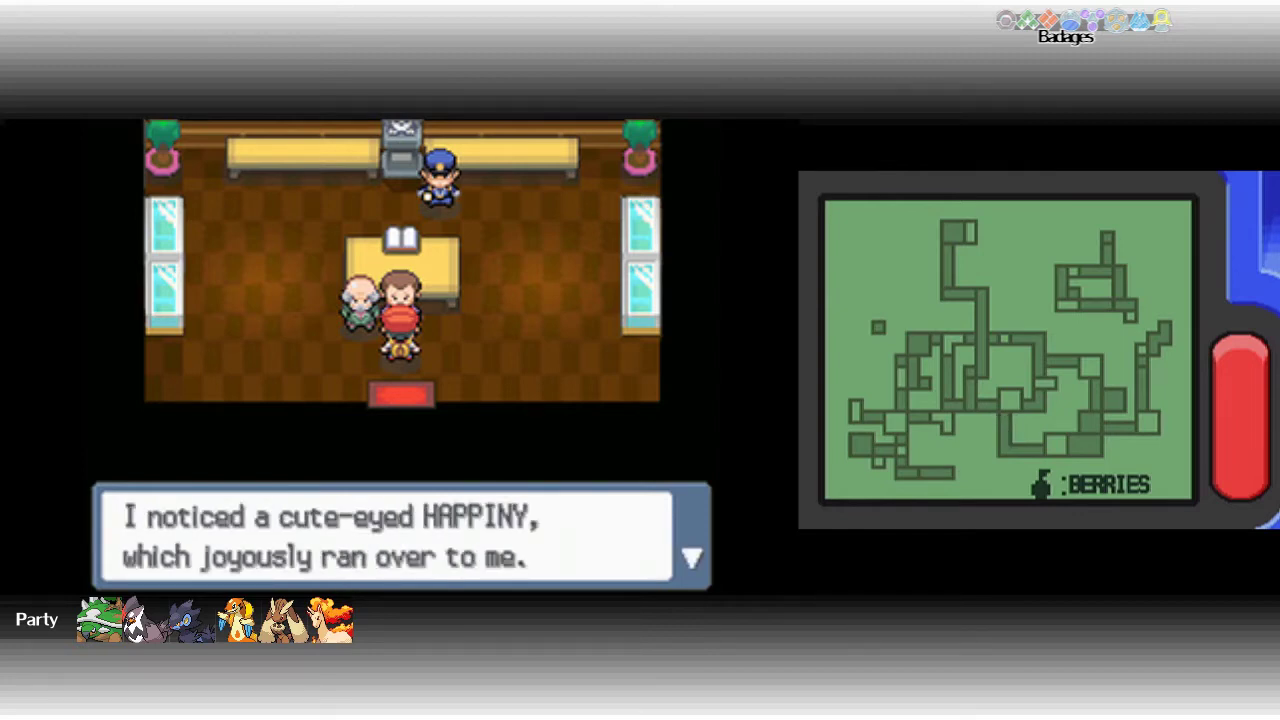
key("x")
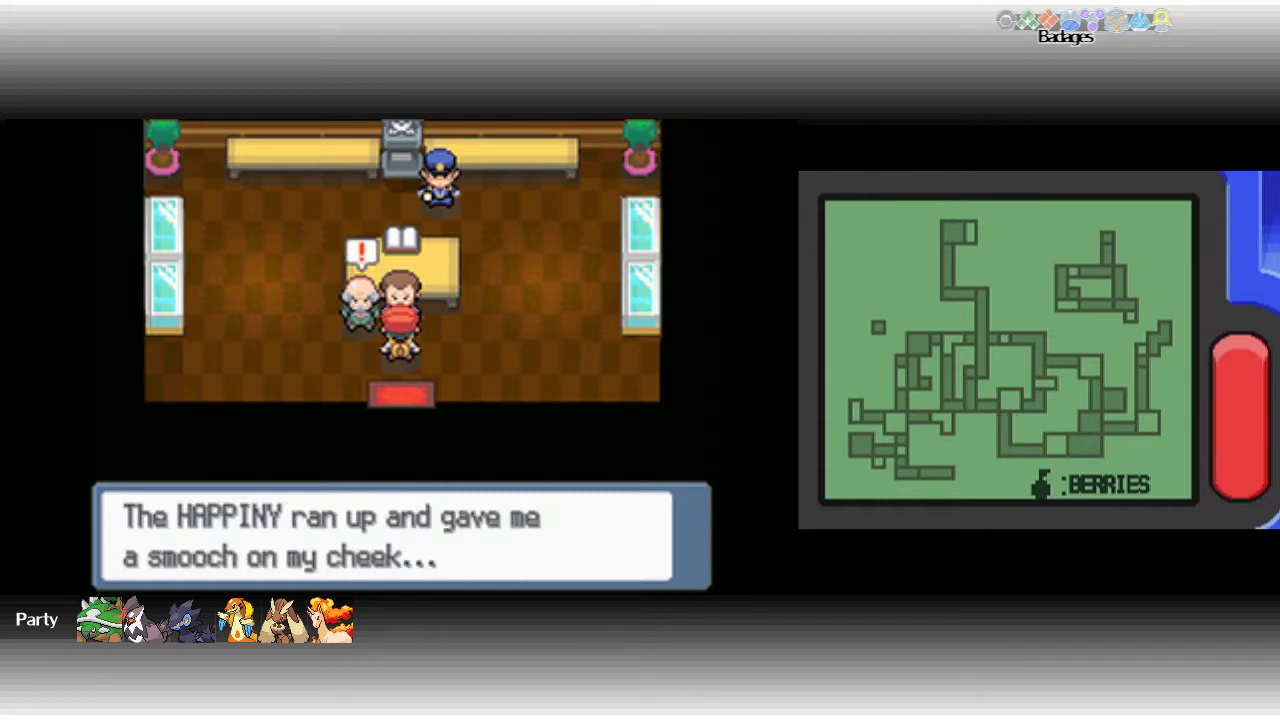
key("x")
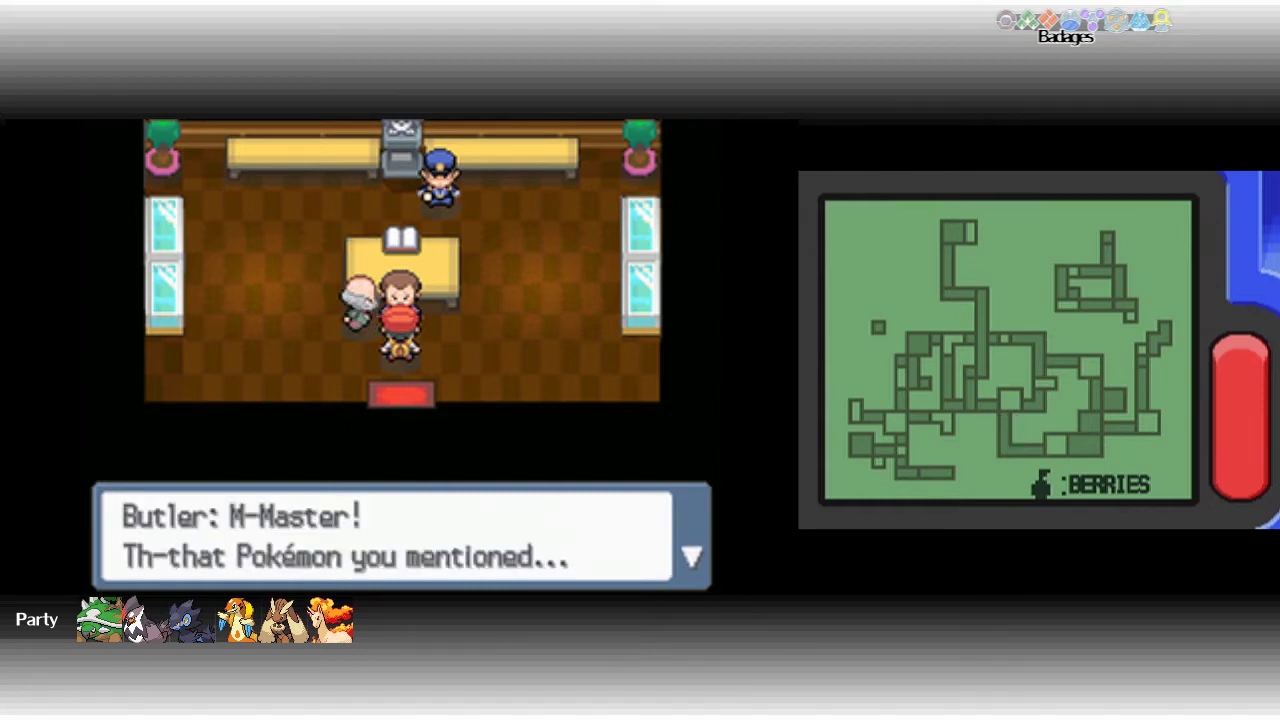
key("x")
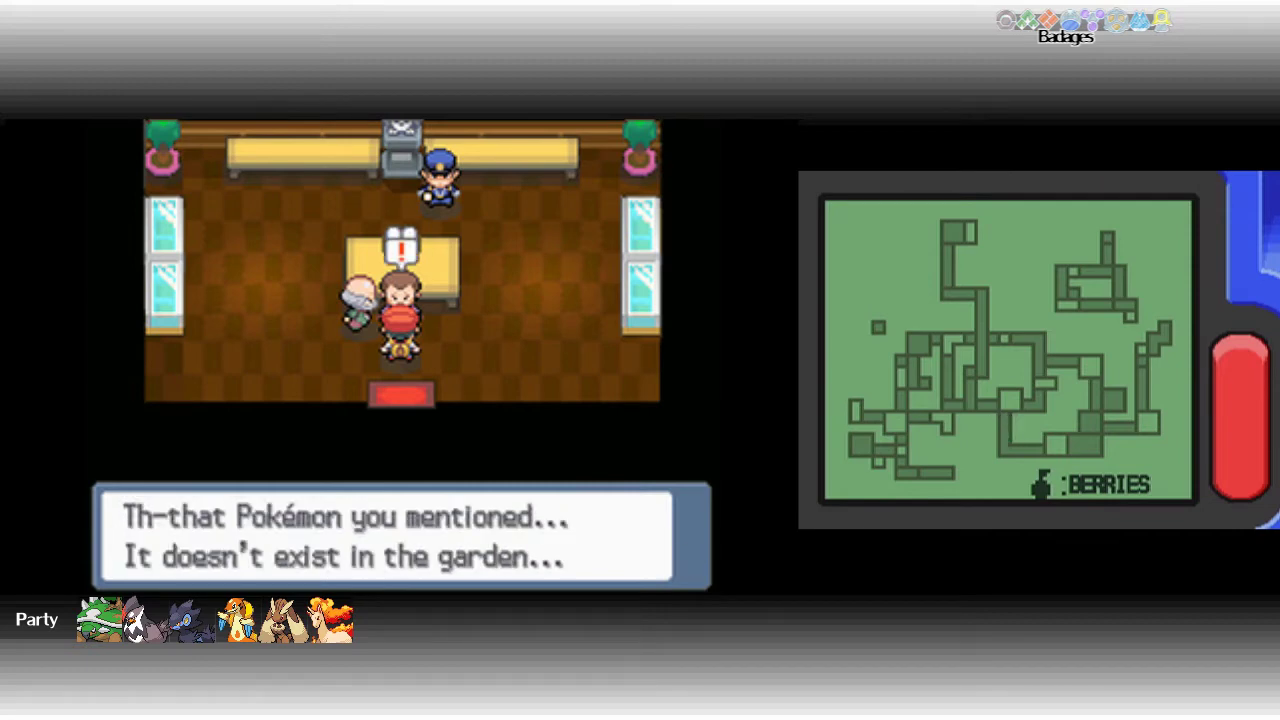
key("x")
key("x")
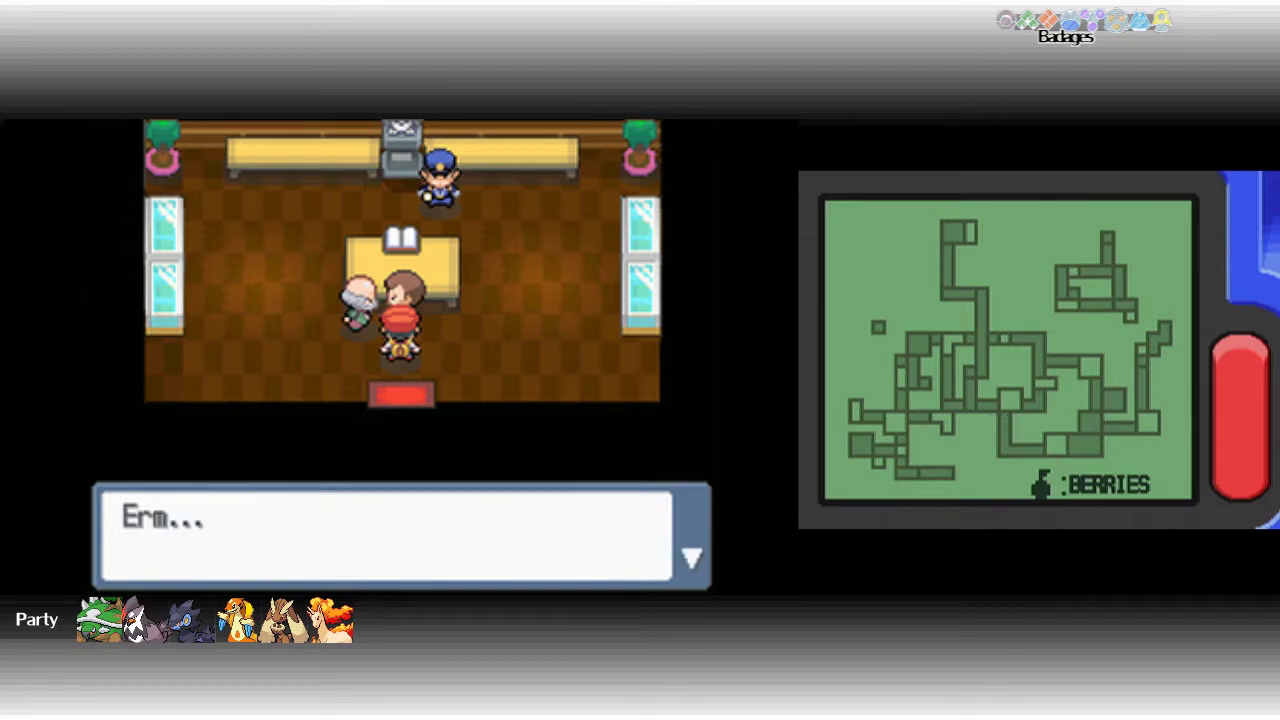
key("x")
key("x")
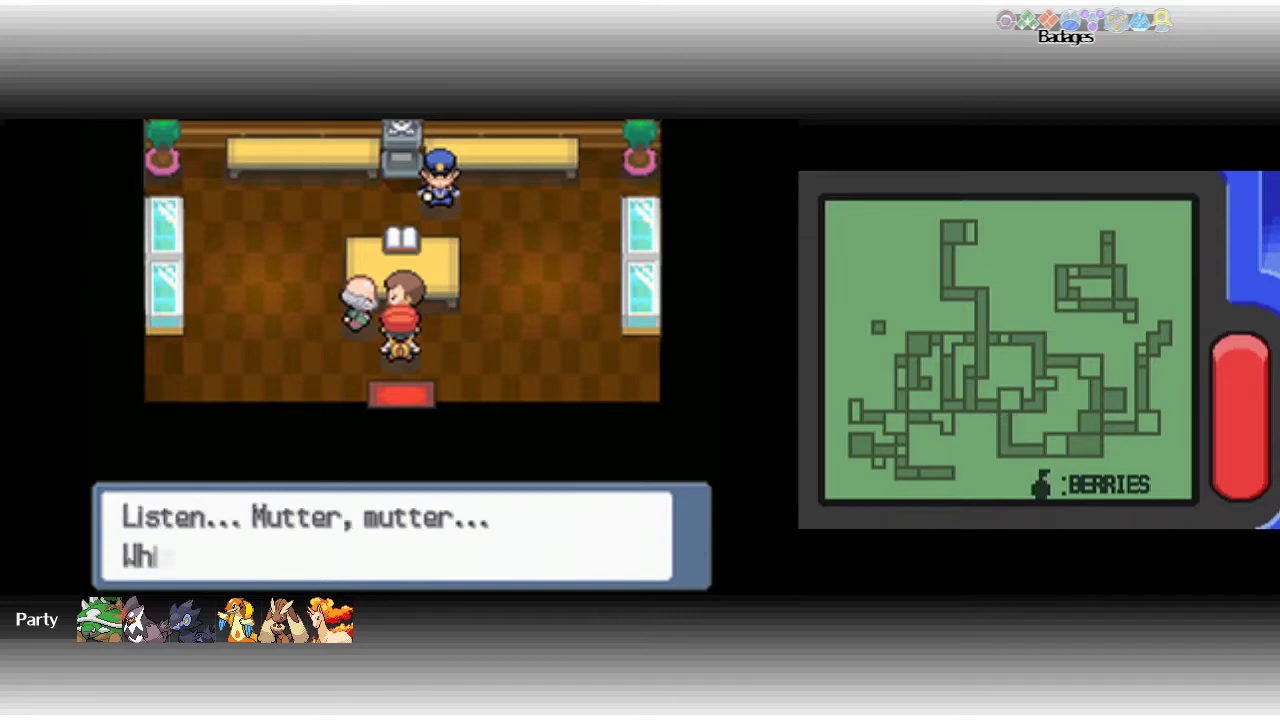
key("x")
key("x")
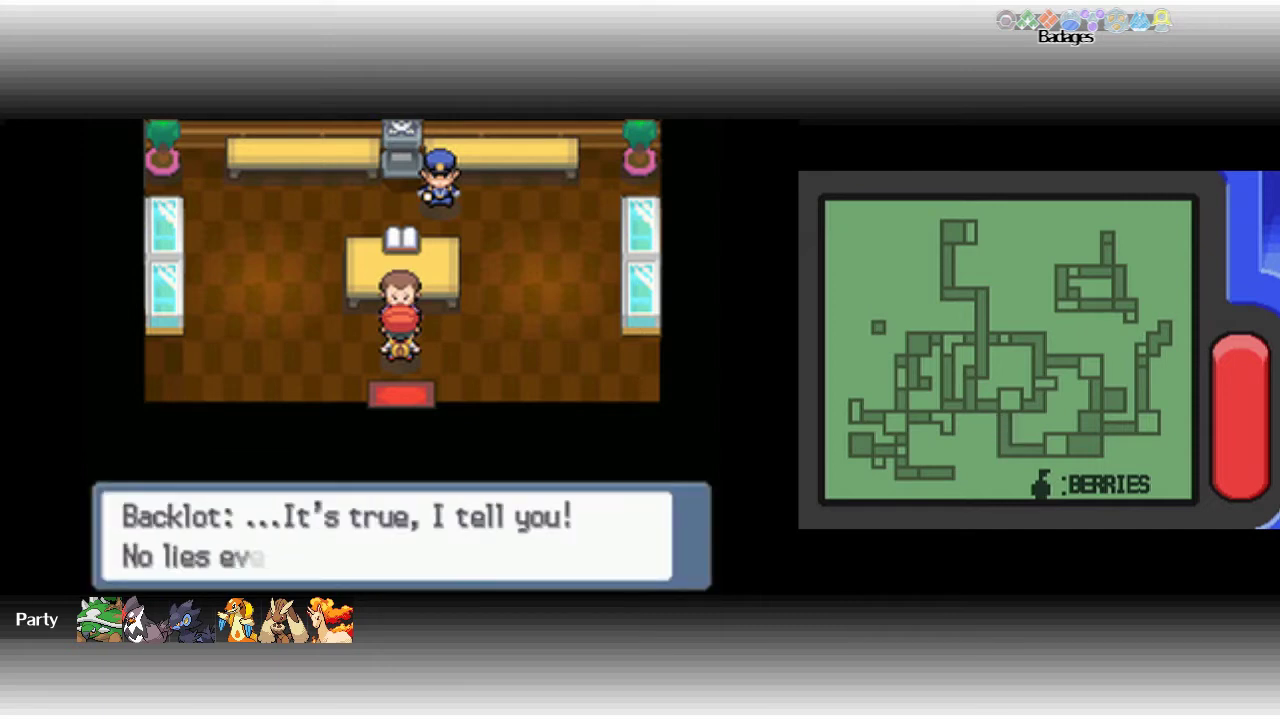
key("x")
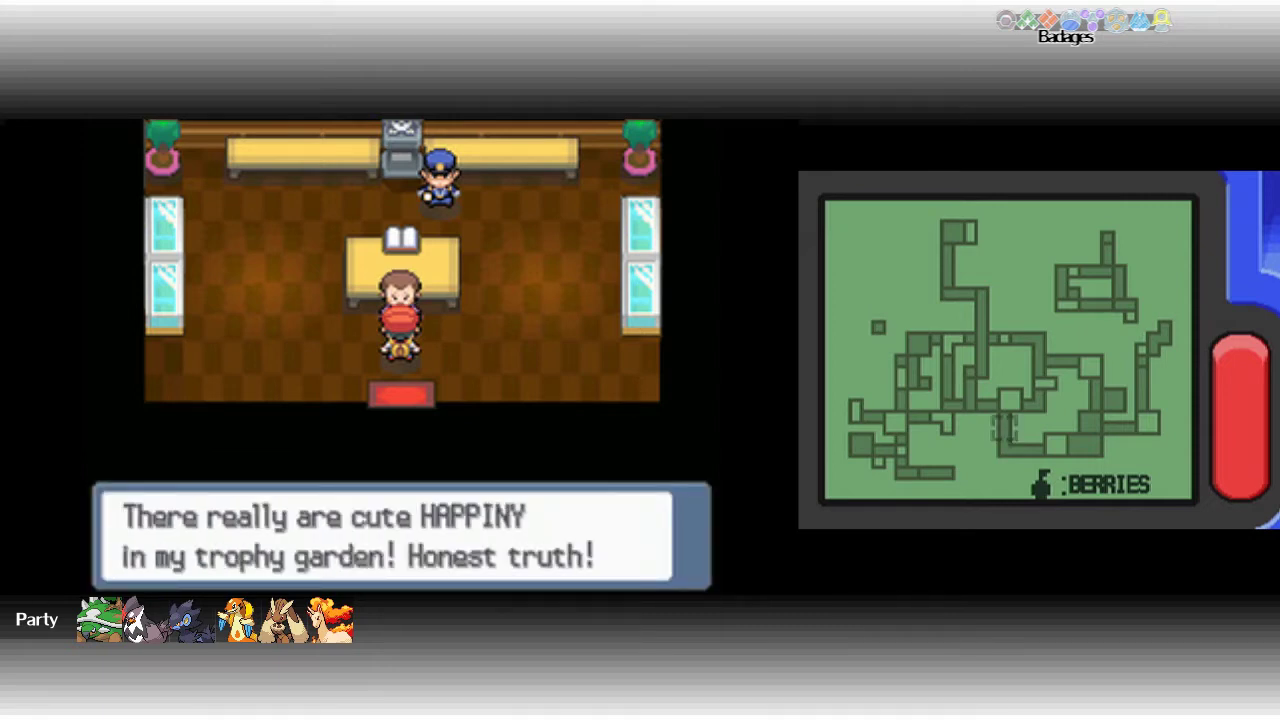
key("x")
key("x")
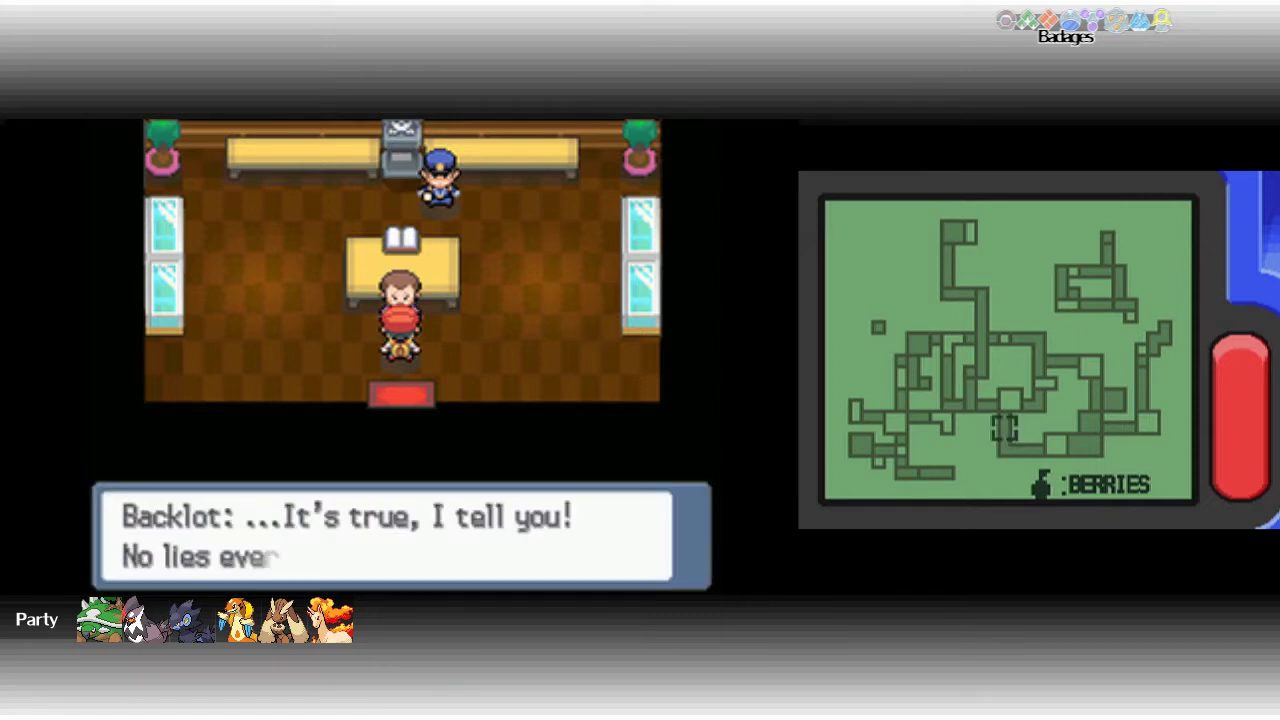
key("x")
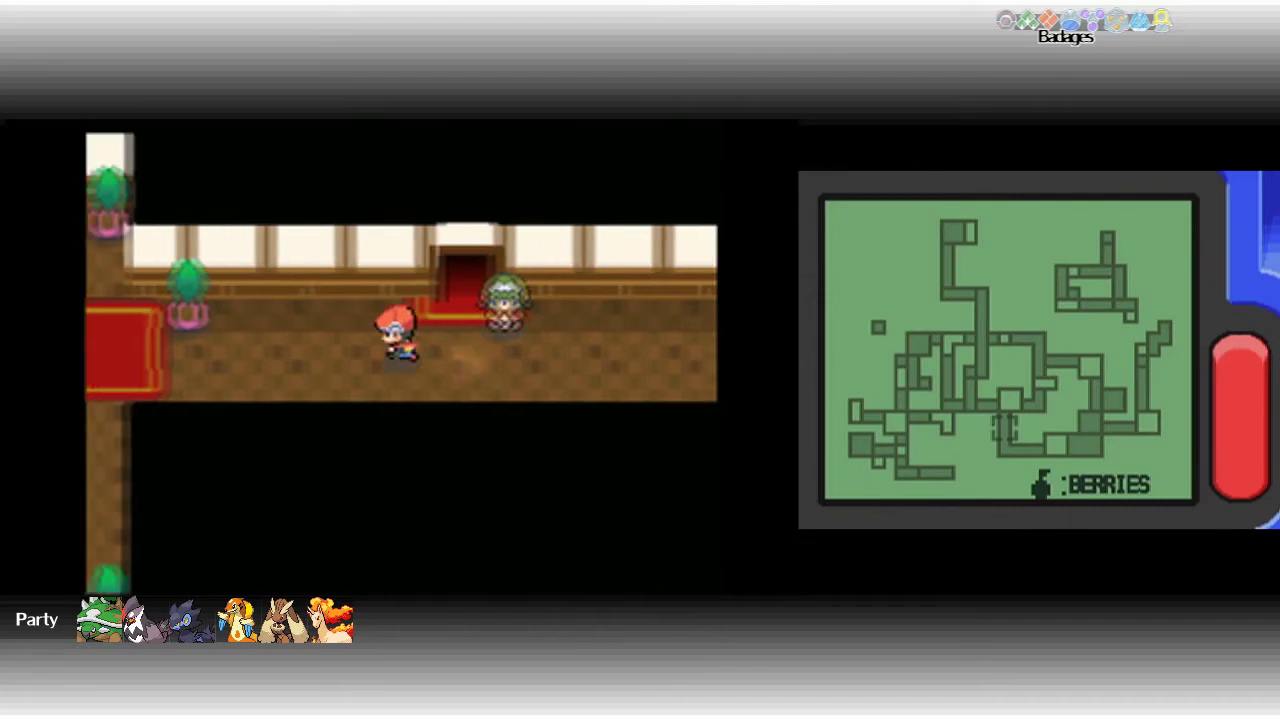
key("Left")
key("Left")
key("Left")
Walk to the Trophy Garden and swap Marill with Spica to lead the party.
key("Up")
key("Up")
key("Up")
key("Up")
key("Up")
key("Up")
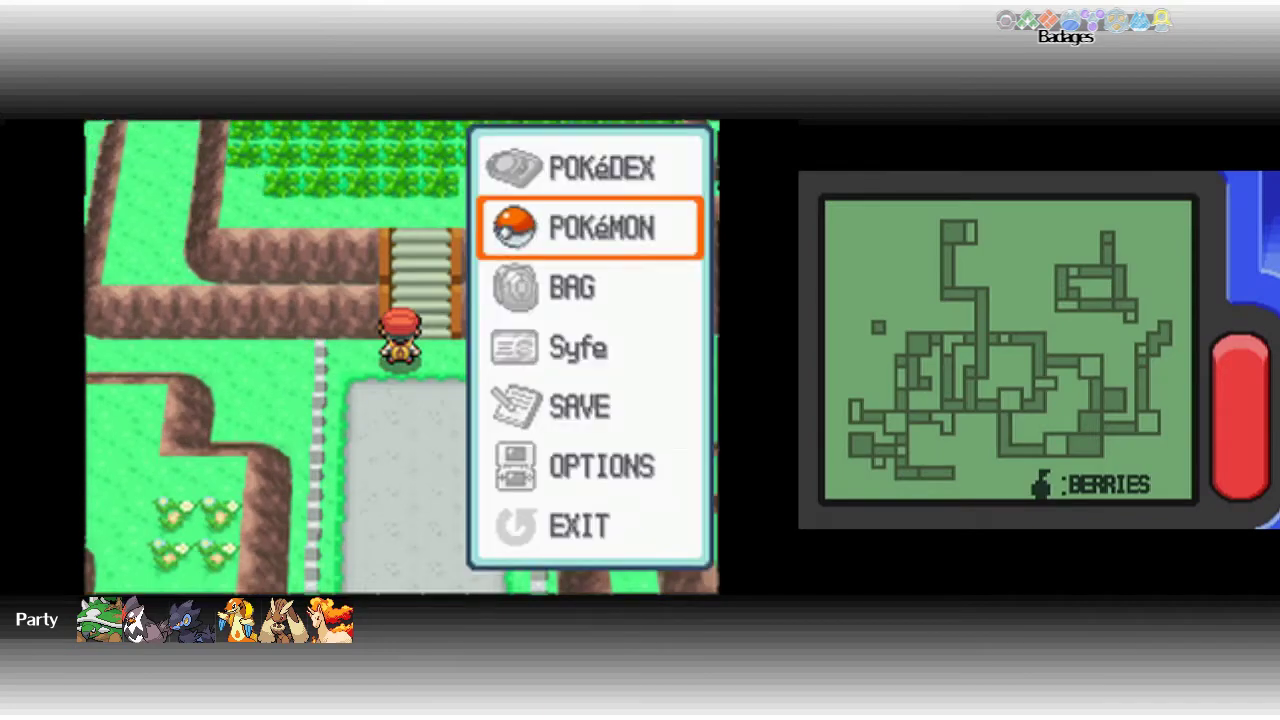
key("x")
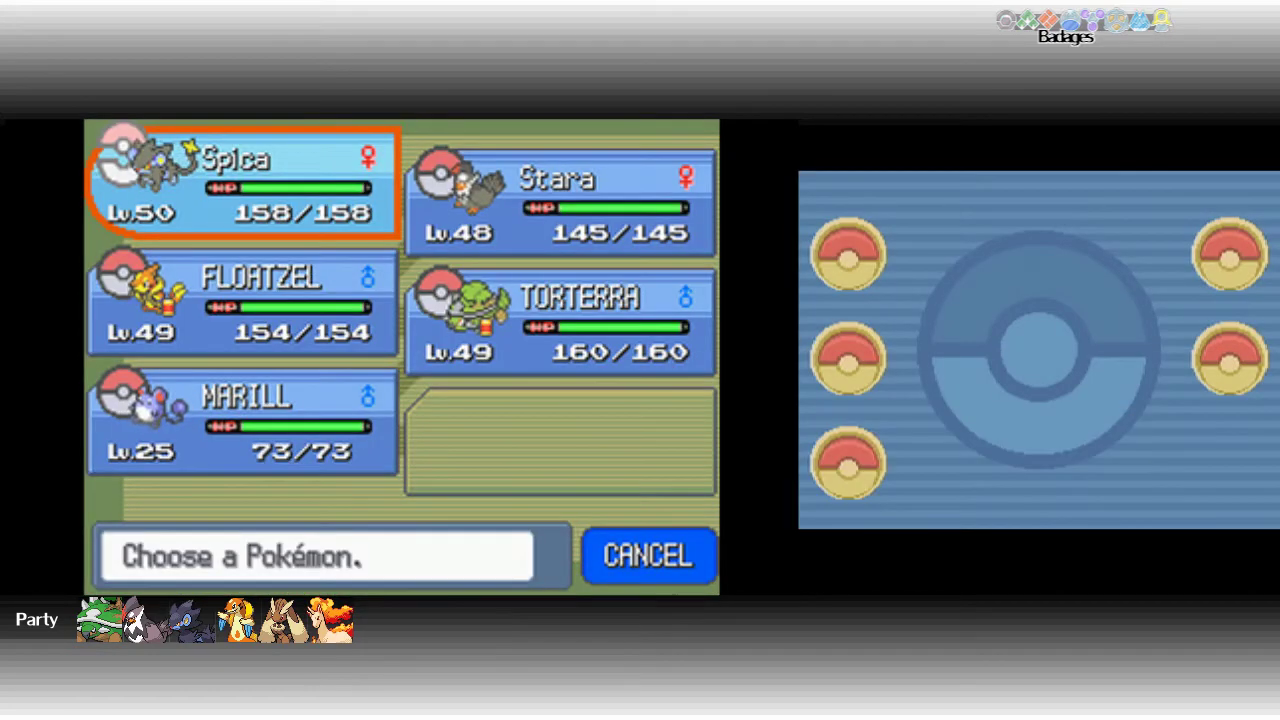
key("Down")
key("Down")
key("x")
key("Down")
key("x")
key("Up")
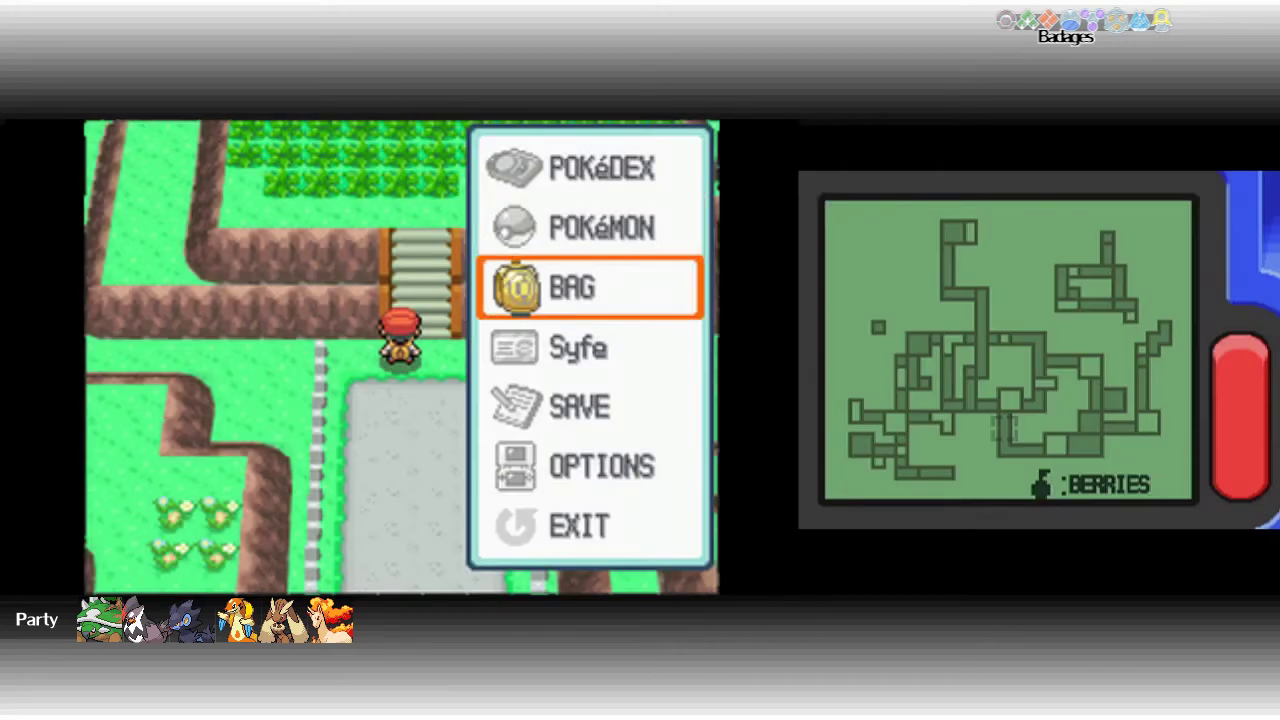
key("x")
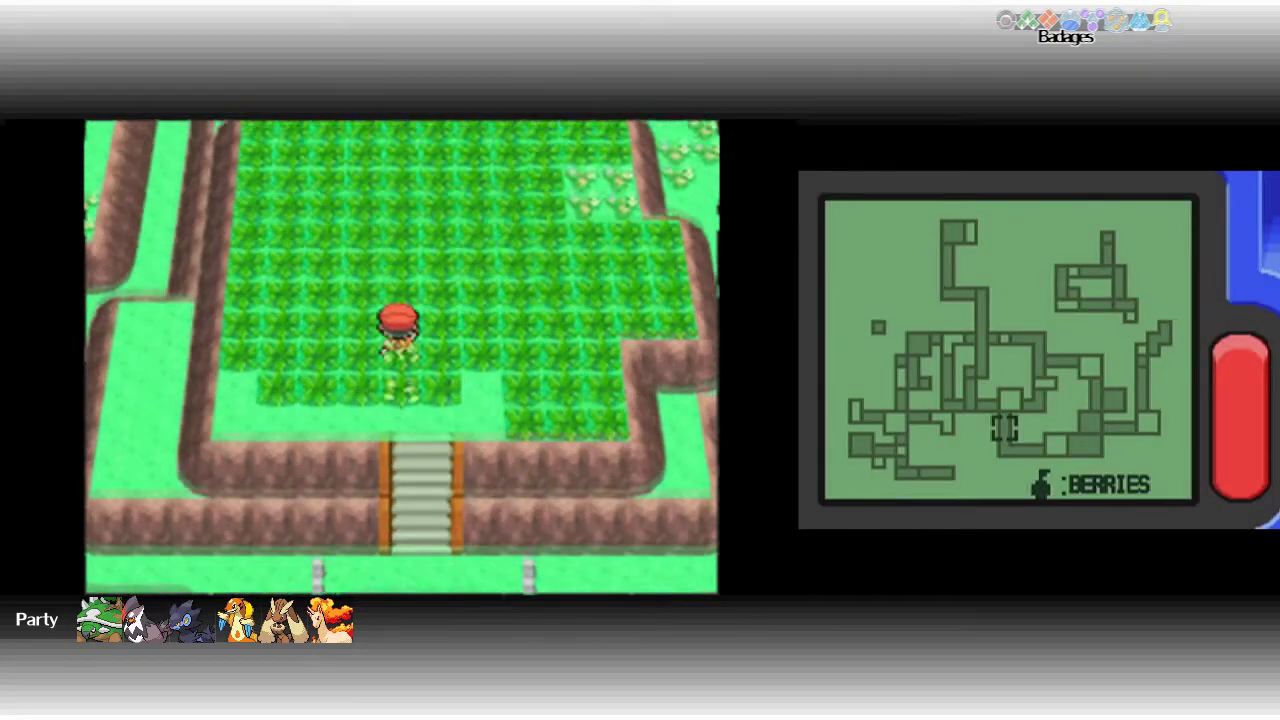
Walk around the Trophy Garden tall grass looking for encounters.
key("Up")
key("Up")
key("Up")
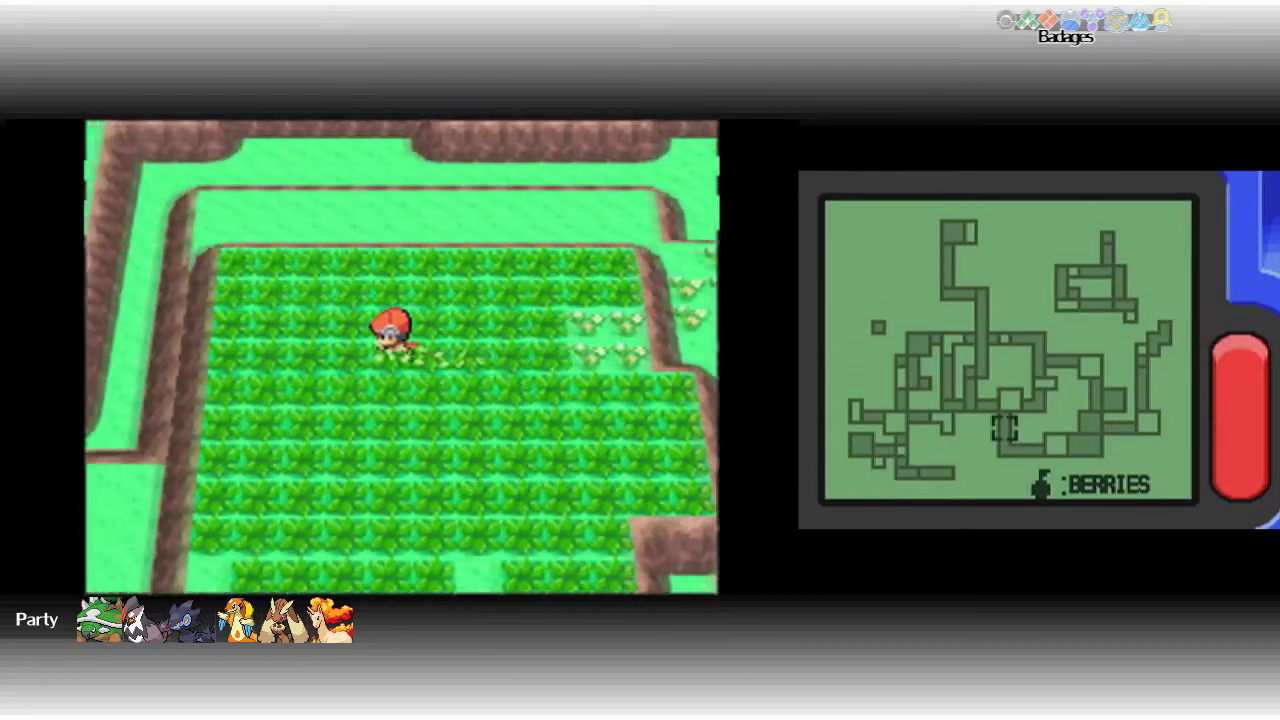
key("Left")
key("Left")
key("Up")
key("Left")
key("Left")
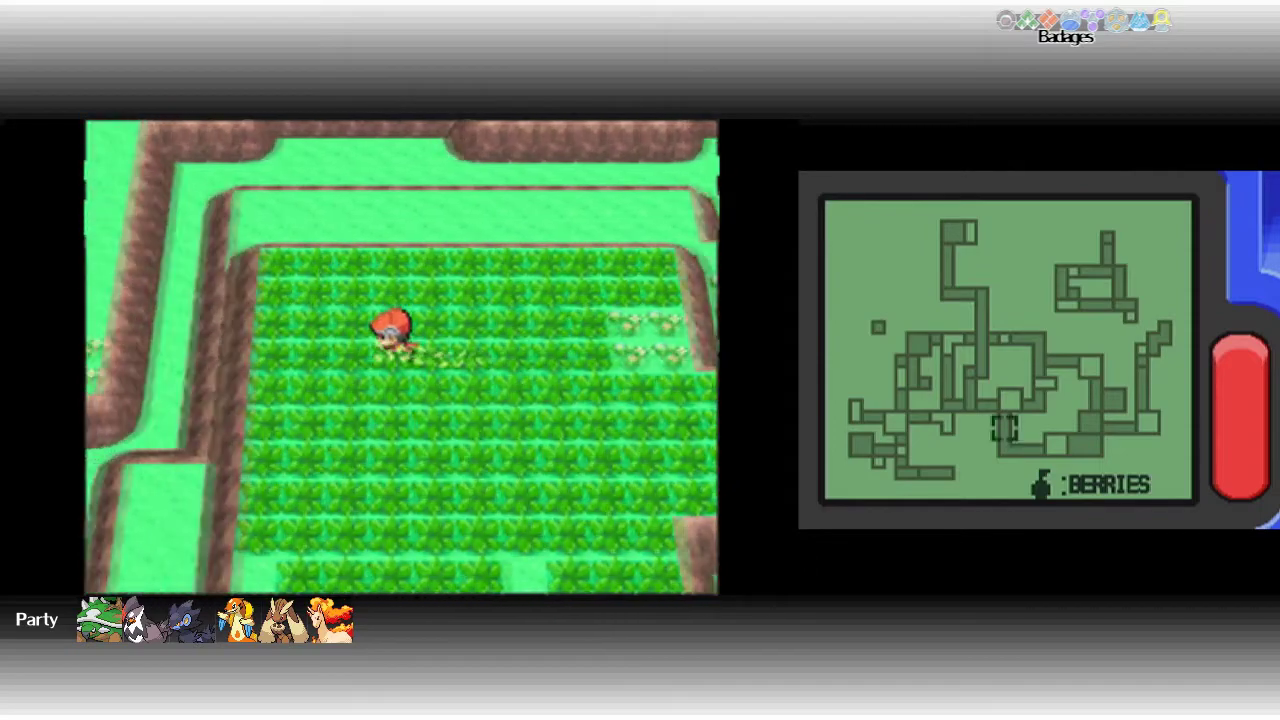
key("Left")
key("Up")
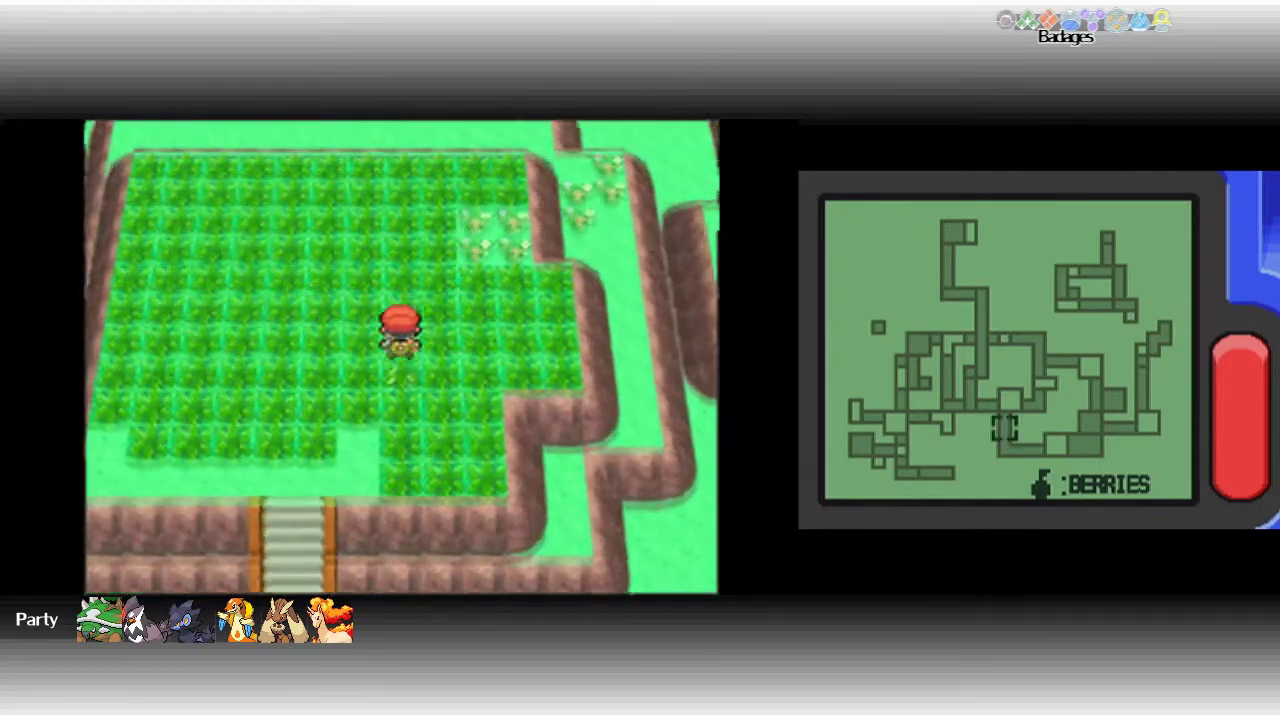
key("Up")
key("Up")
key("Left")
key("Left")
key("Left")
key("Left")
key("Left")
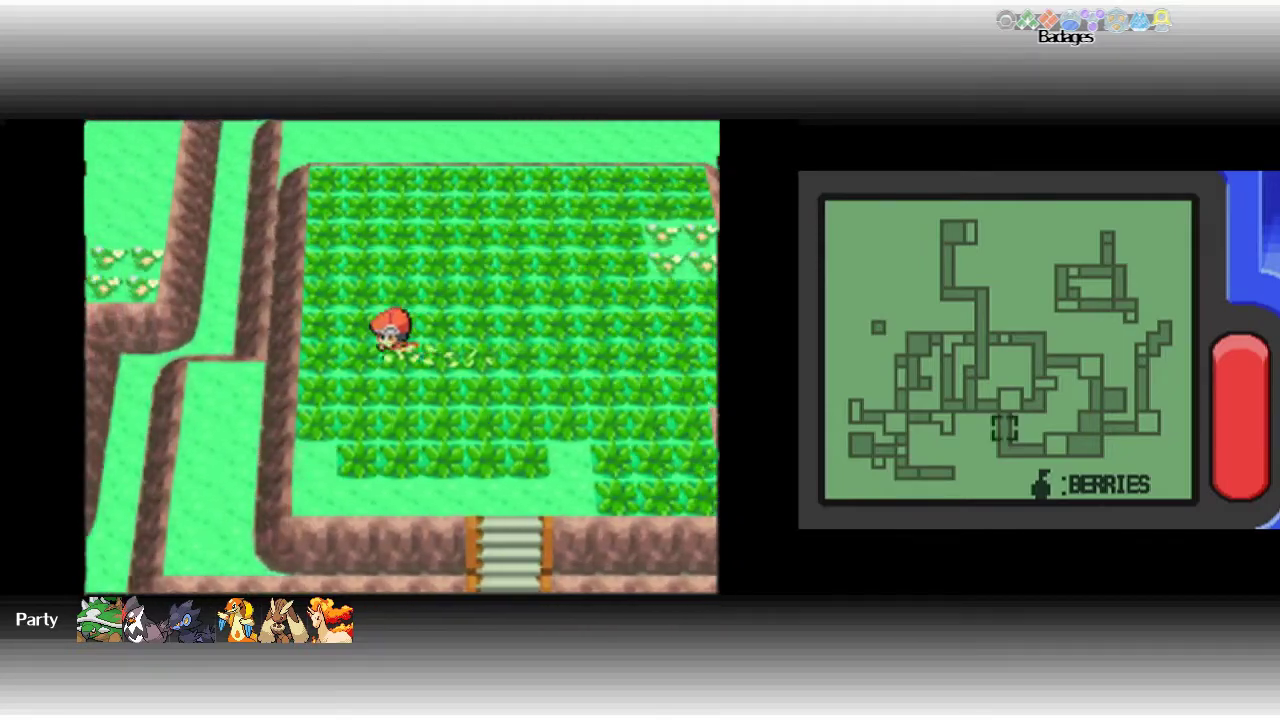
Head back toward the garden stairs to leave the mansion.
key("Right")
key("Right")
key("Down")
key("Down")
key("Right")
key("Down")
key("Down")
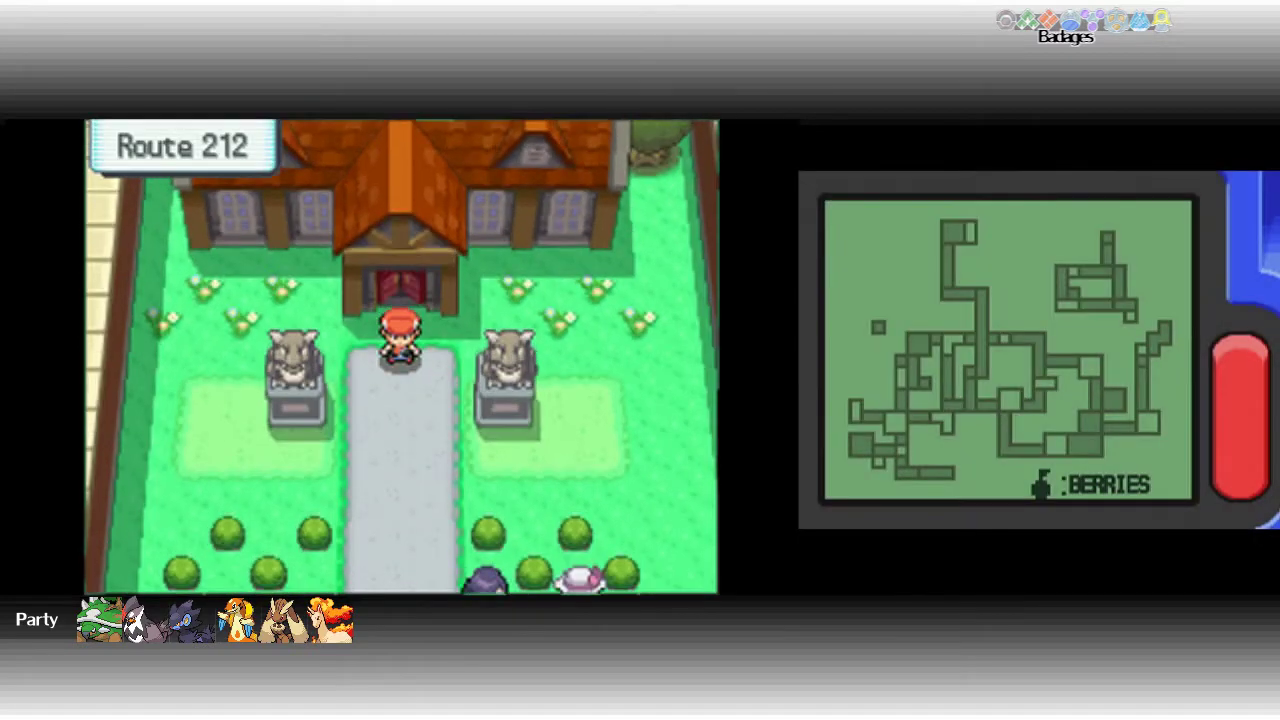
key("Down")
key("Down")
key("Down")
key("Down")
key("Down")
key("Down")
key("Down")
key("Down")
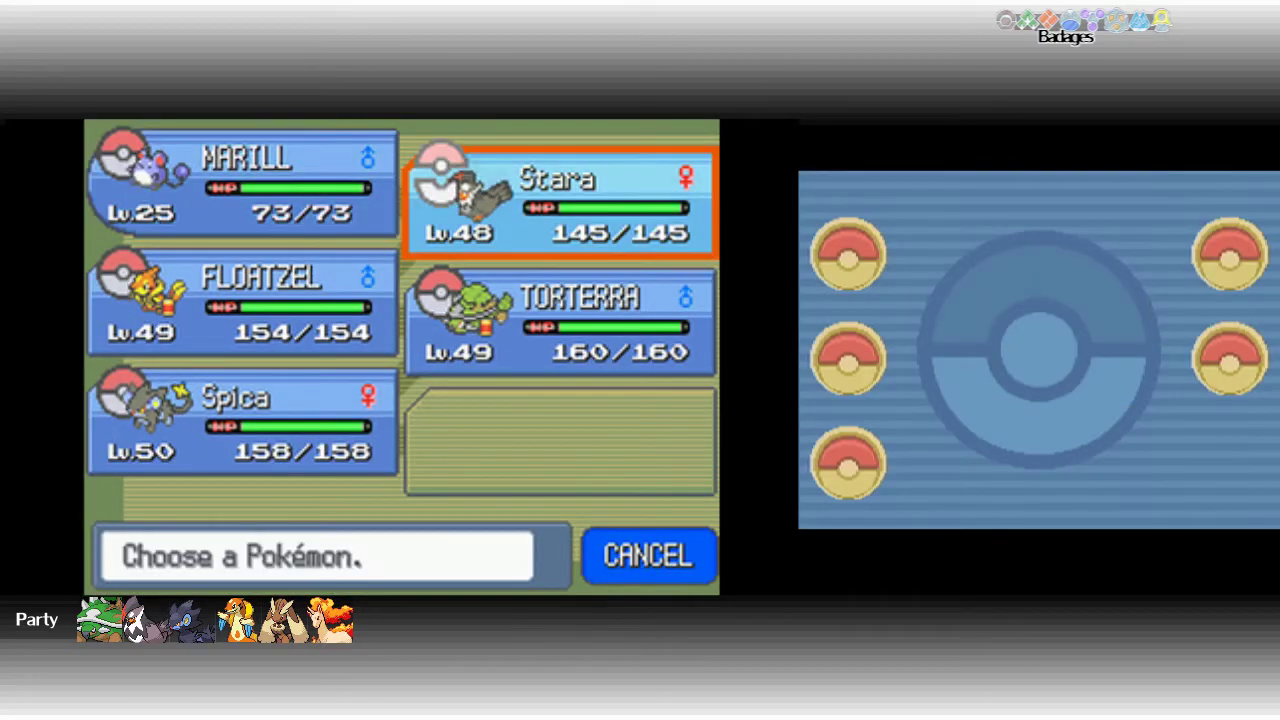
Step onto Route 212 and use Stara's Fly to reach Jubilife City.
key("x")
key("Down")
key("x")
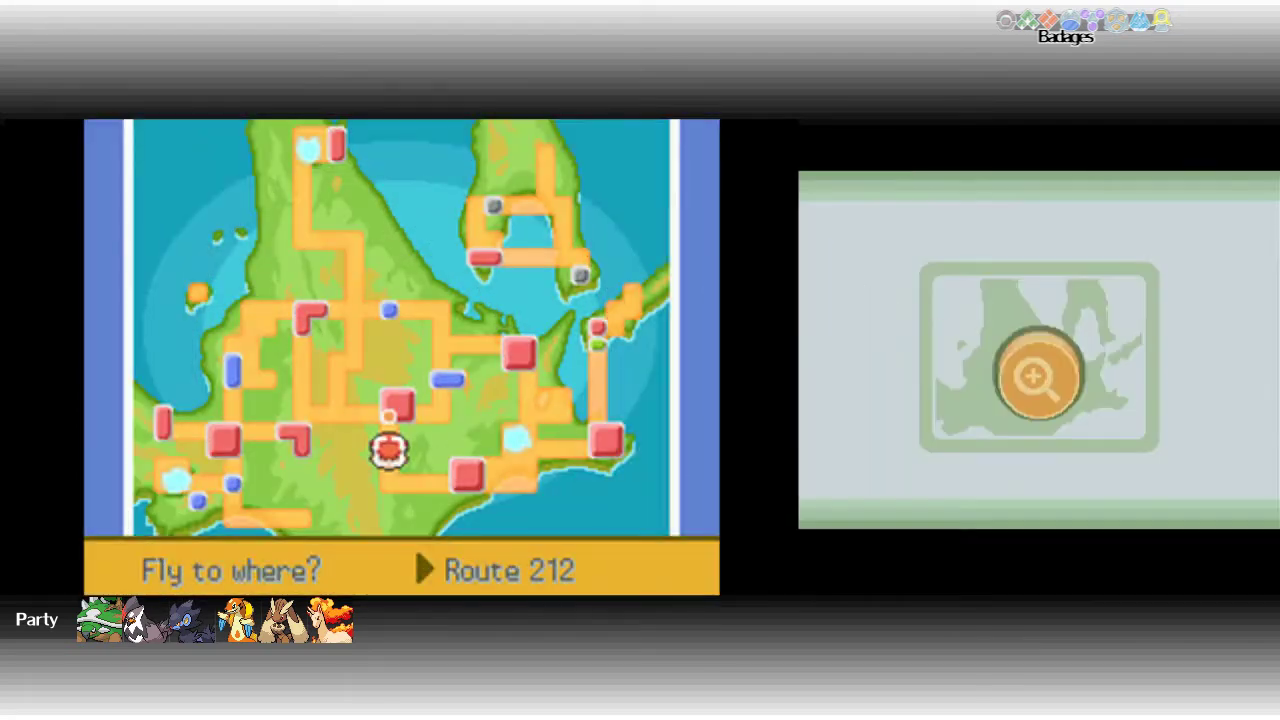
key("Left")
key("Left")
key("Left")
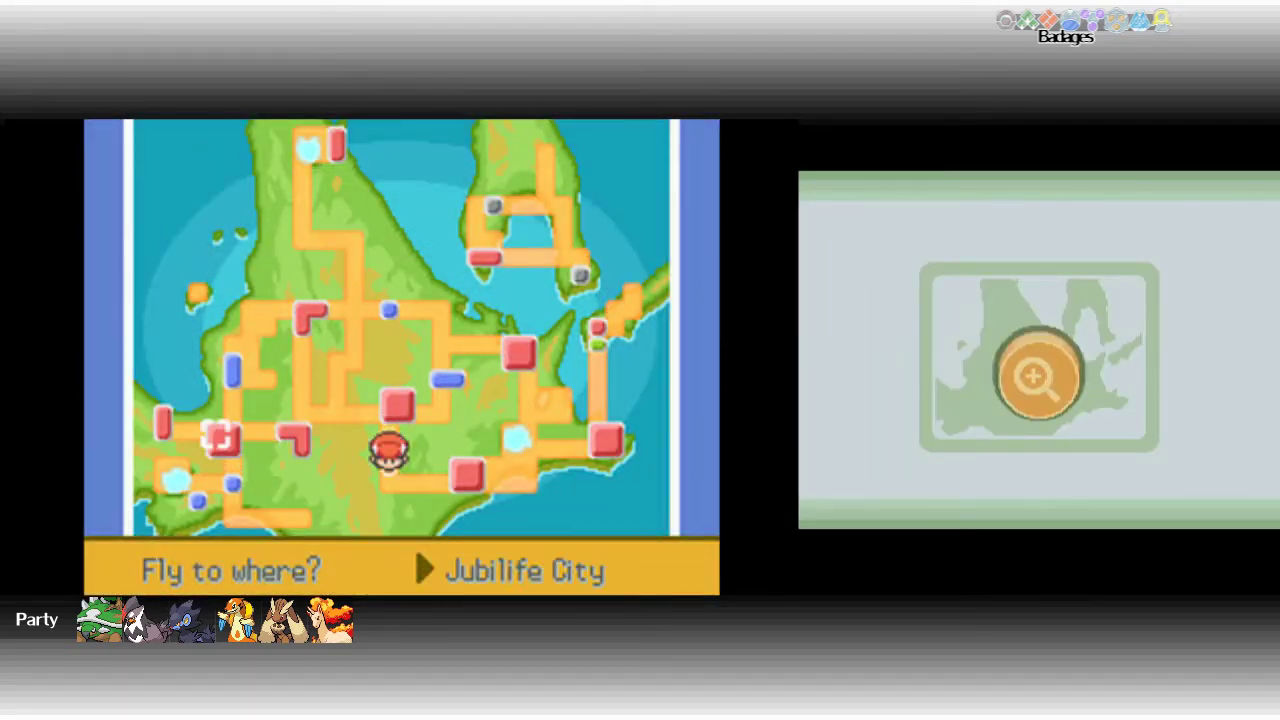
key("x")
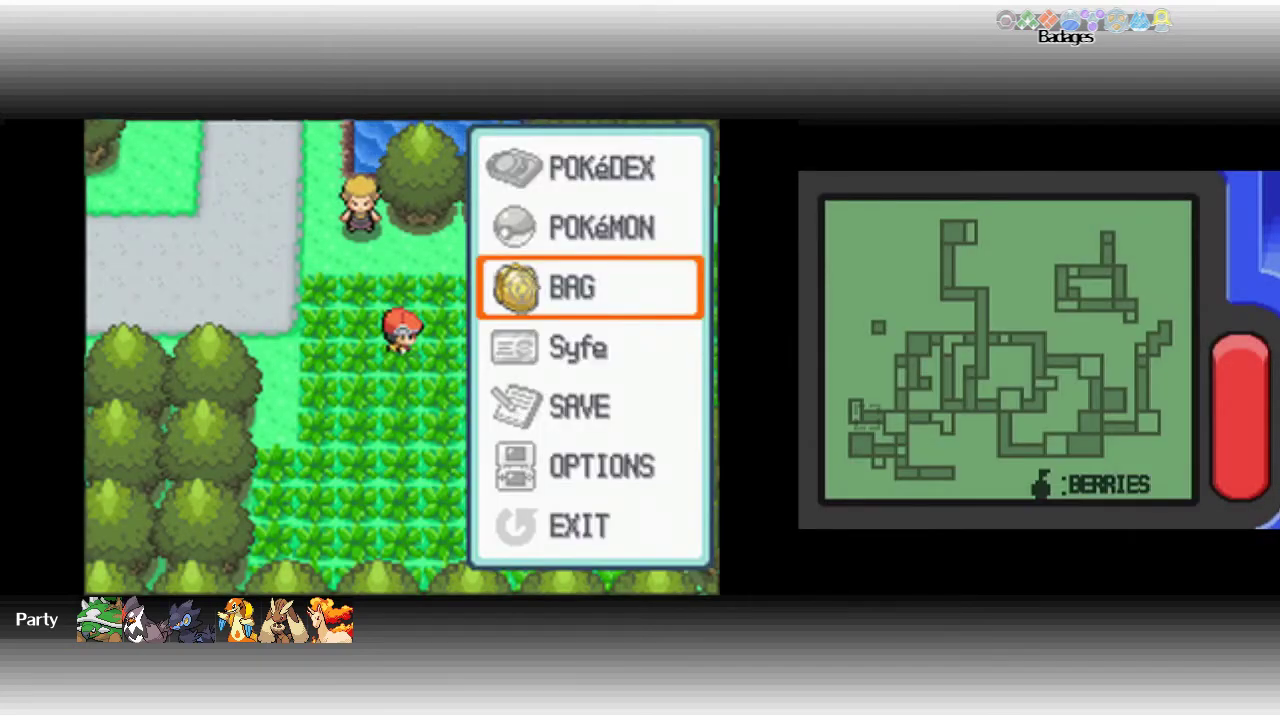
Swap Spica into Marill's lead slot, then walk the tall grass for an encounter.
key("x")
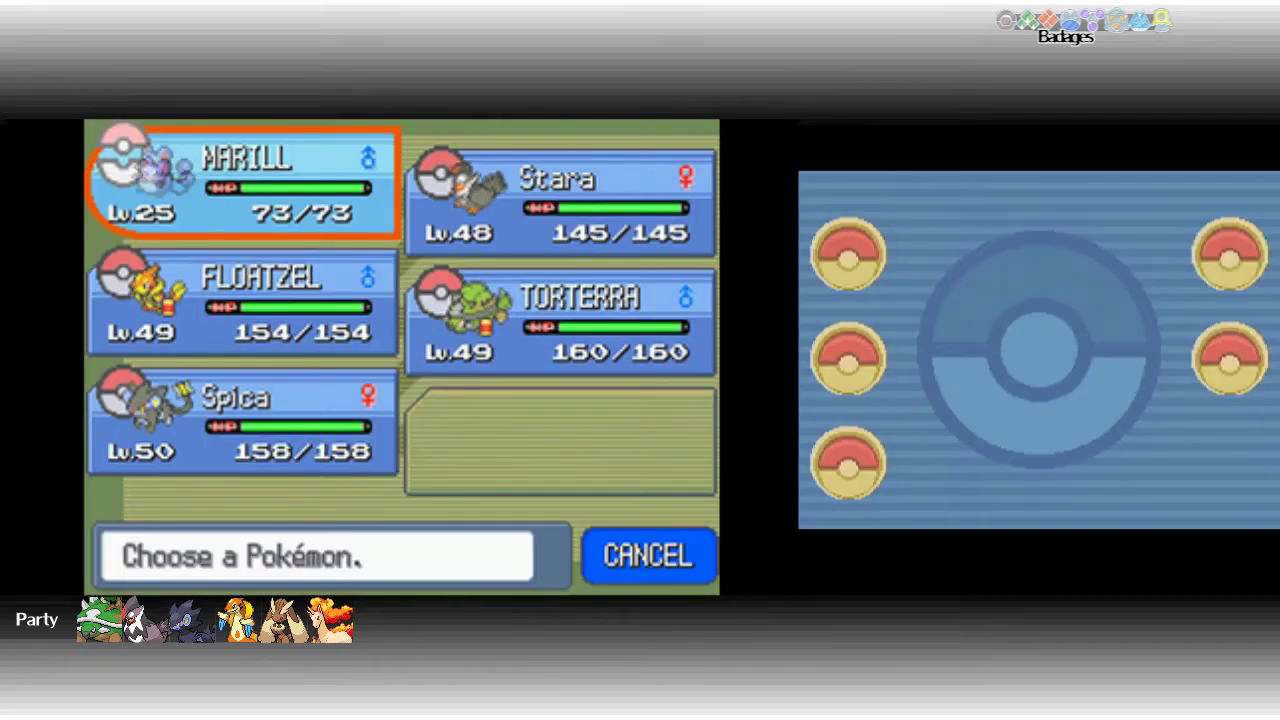
key("Right")
key("Down")
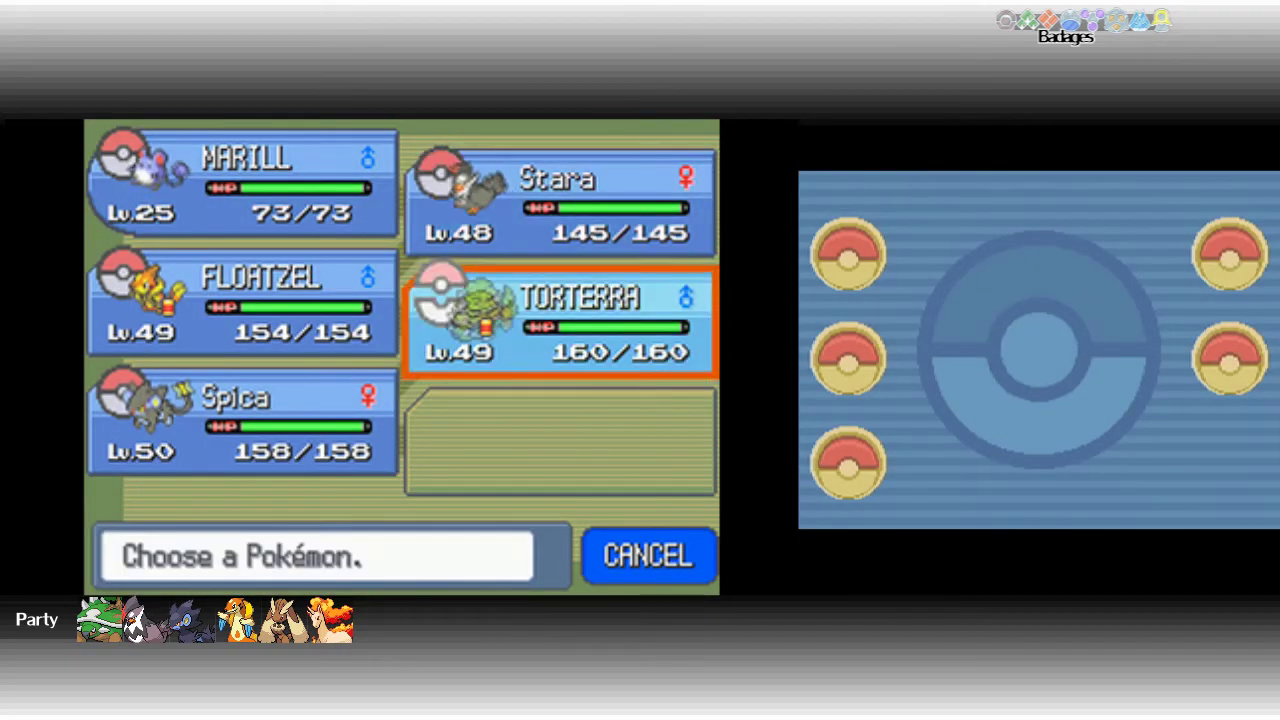
key("Down")
key("x")
key("Down")
key("x")
key("Up")
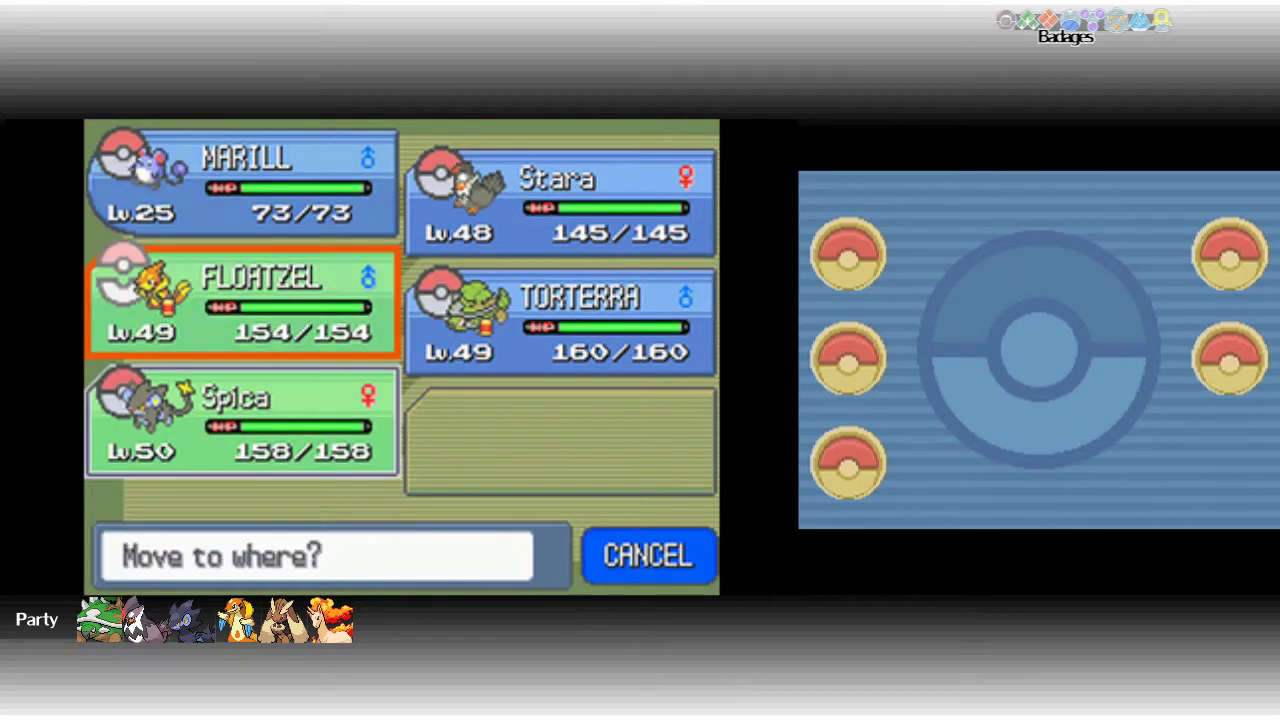
key("Up")
key("x")
key("z")
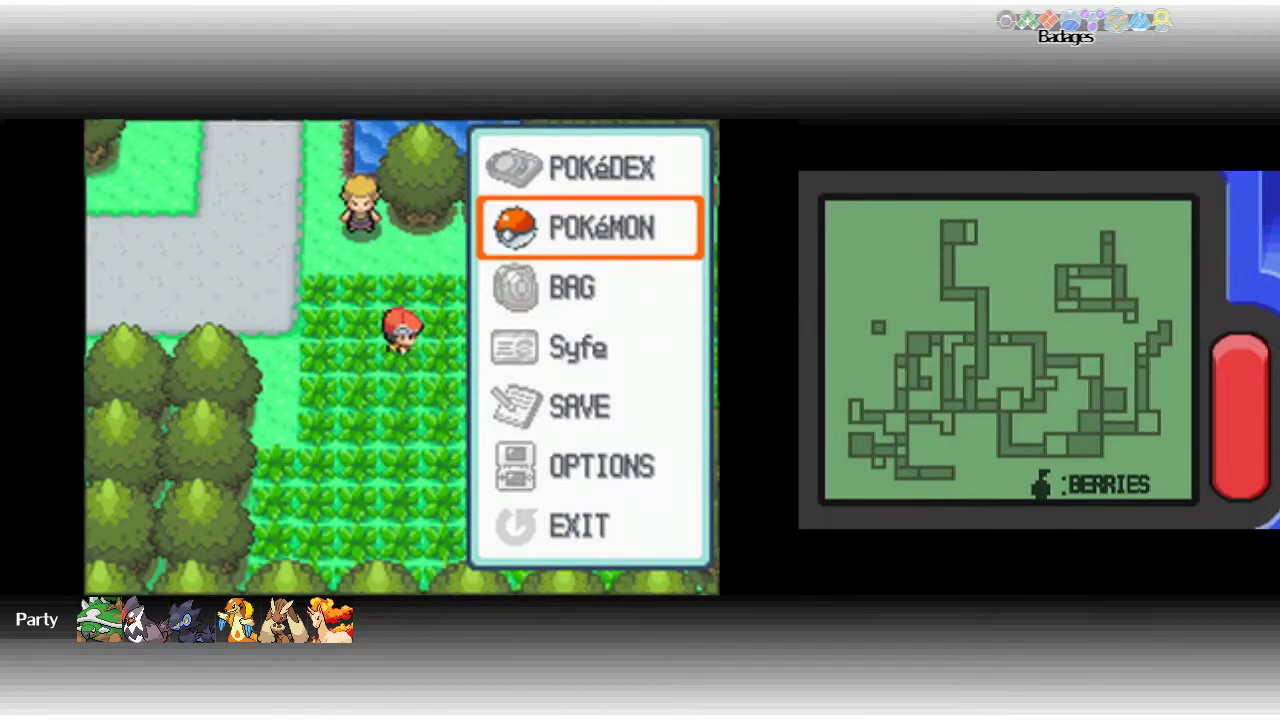
key("z")
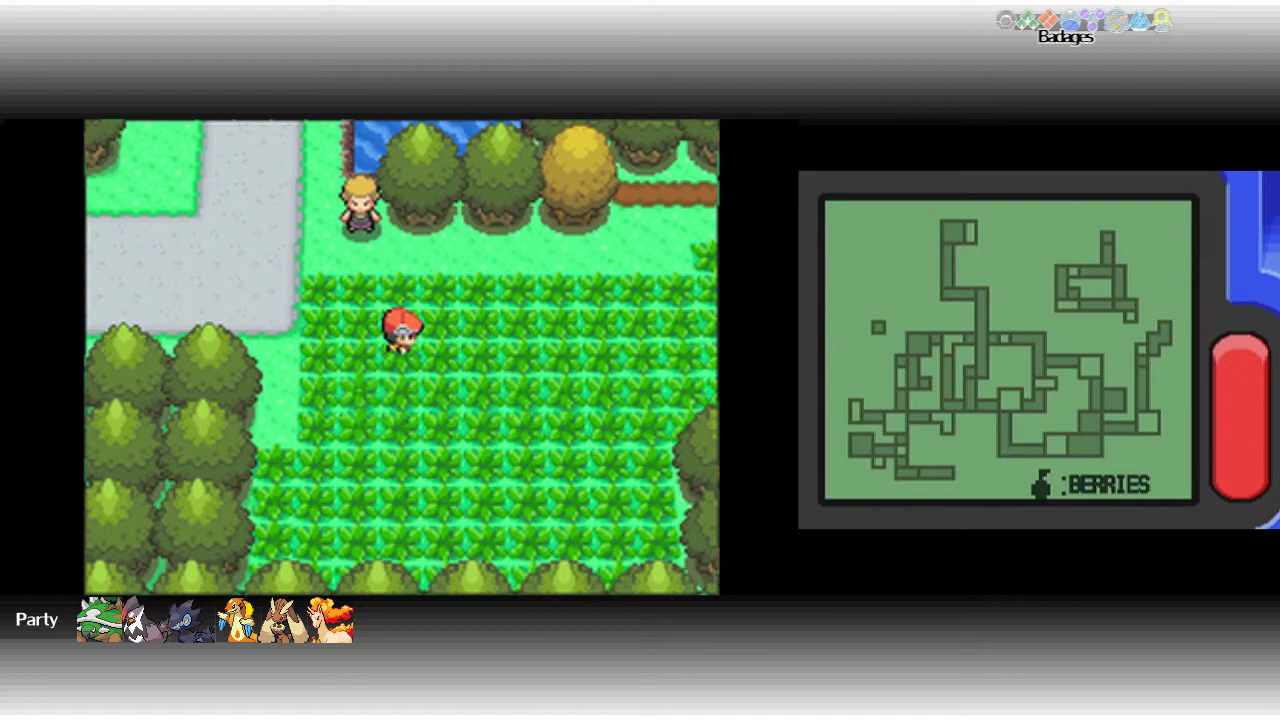
key("Right")
key("Right")
key("Right")
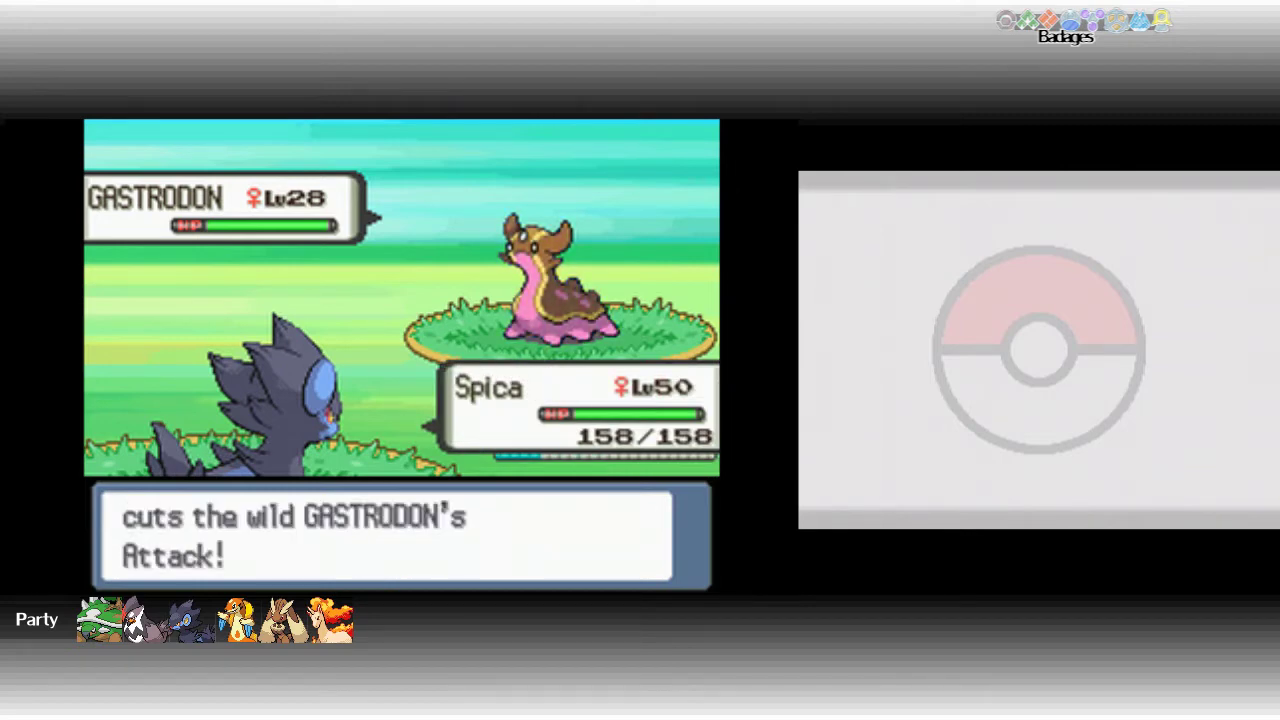
Run from the Gastrodon and walk the path until a wild Ditto appears.
key("Down")
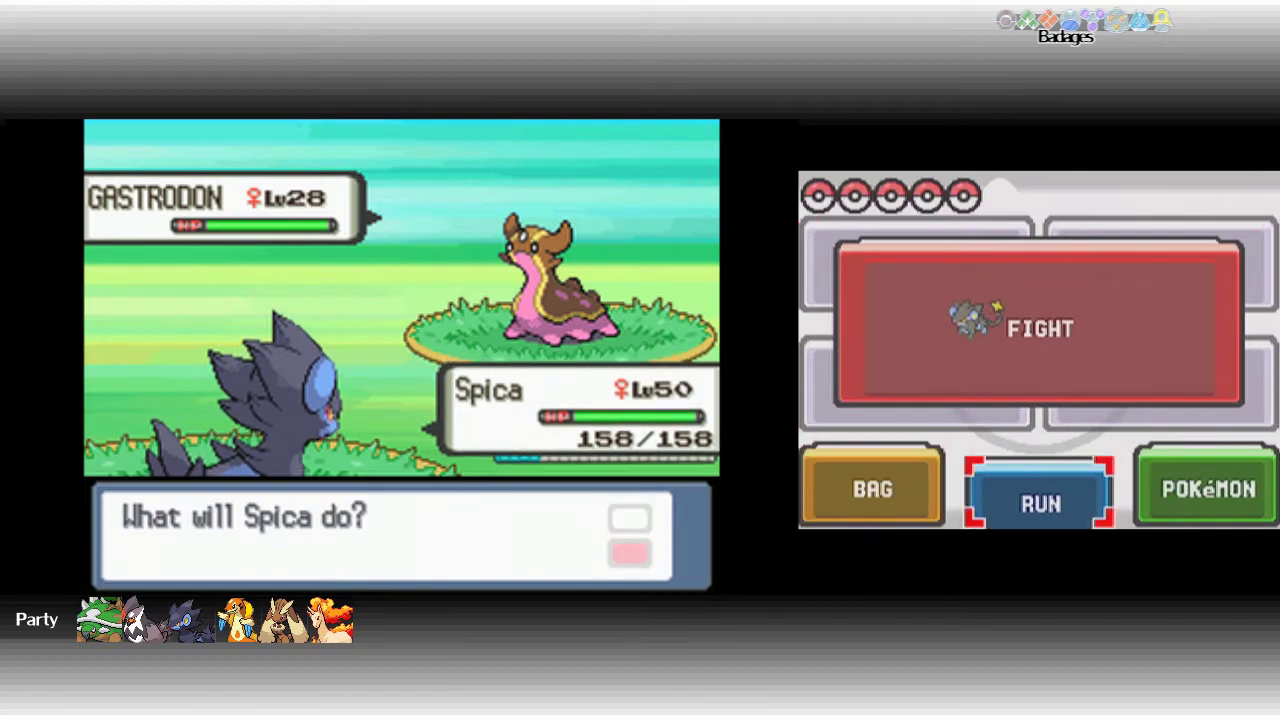
key("x")
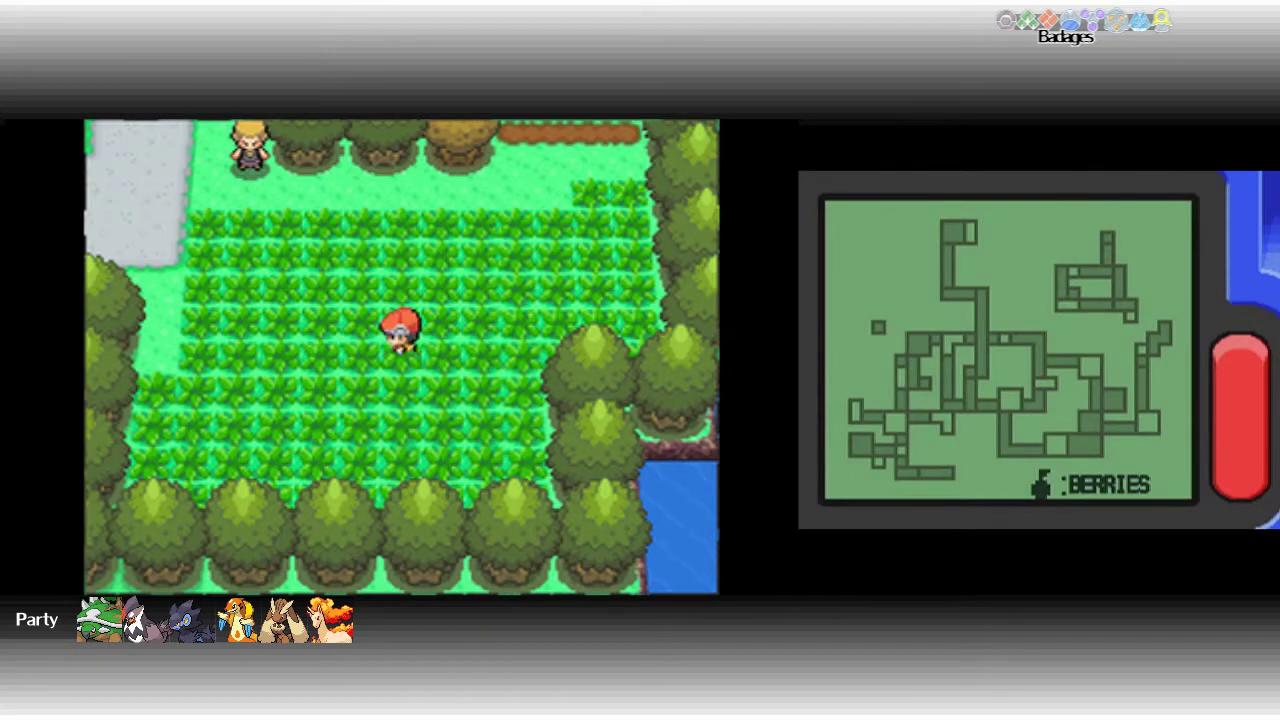
key("Up")
key("Up")
key("Up")
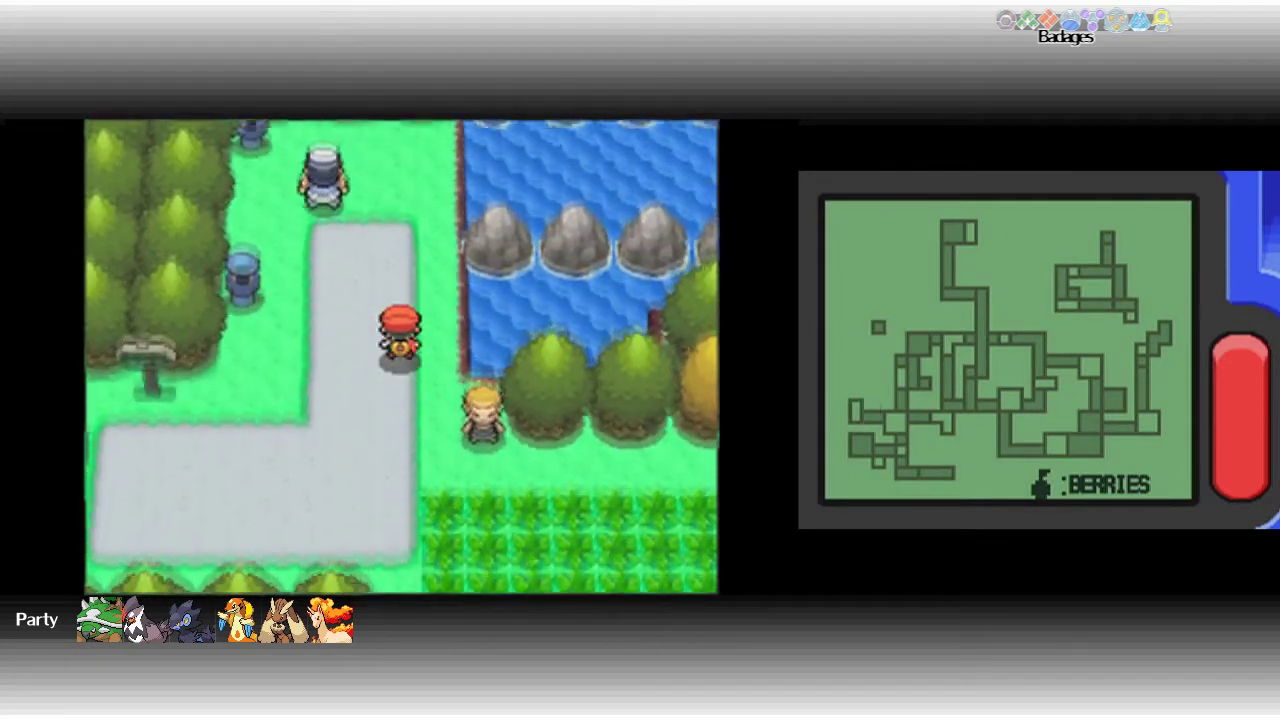
key("Up")
key("Up")
key("Down")
key("Down")
key("Down")
key("Down")
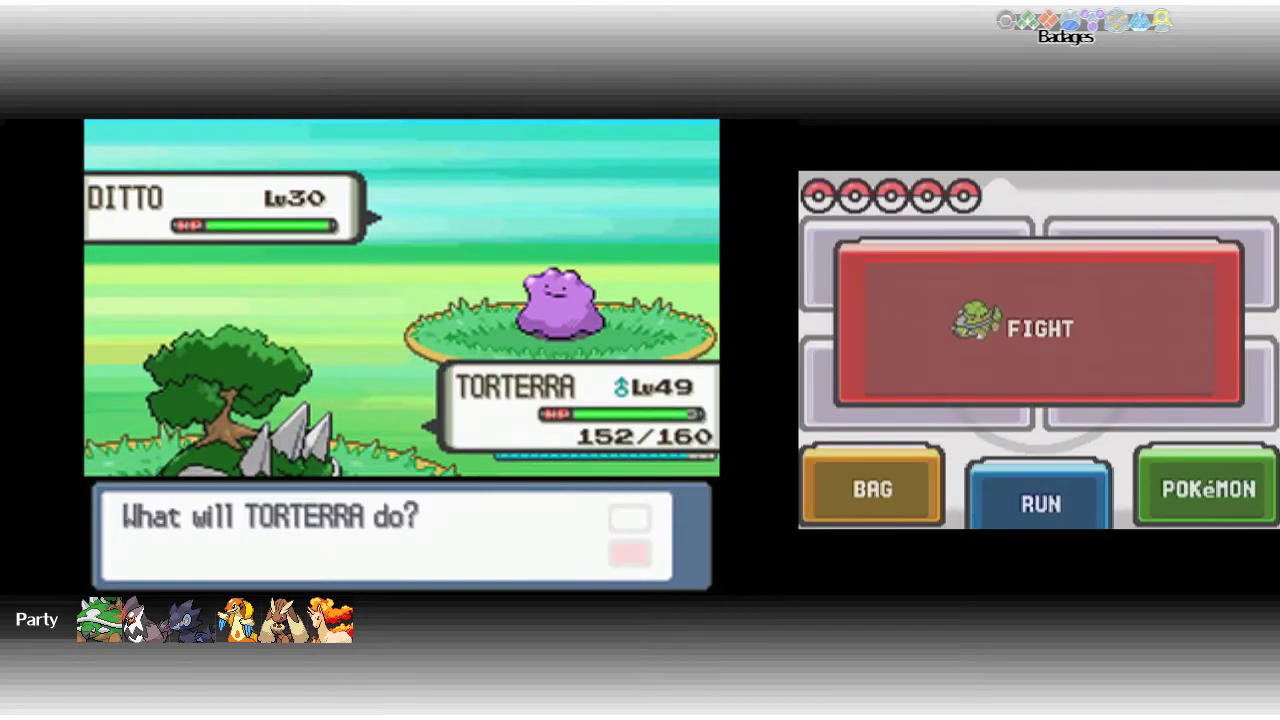
Throw a Quick Ball at the wild Ditto.
key("x")
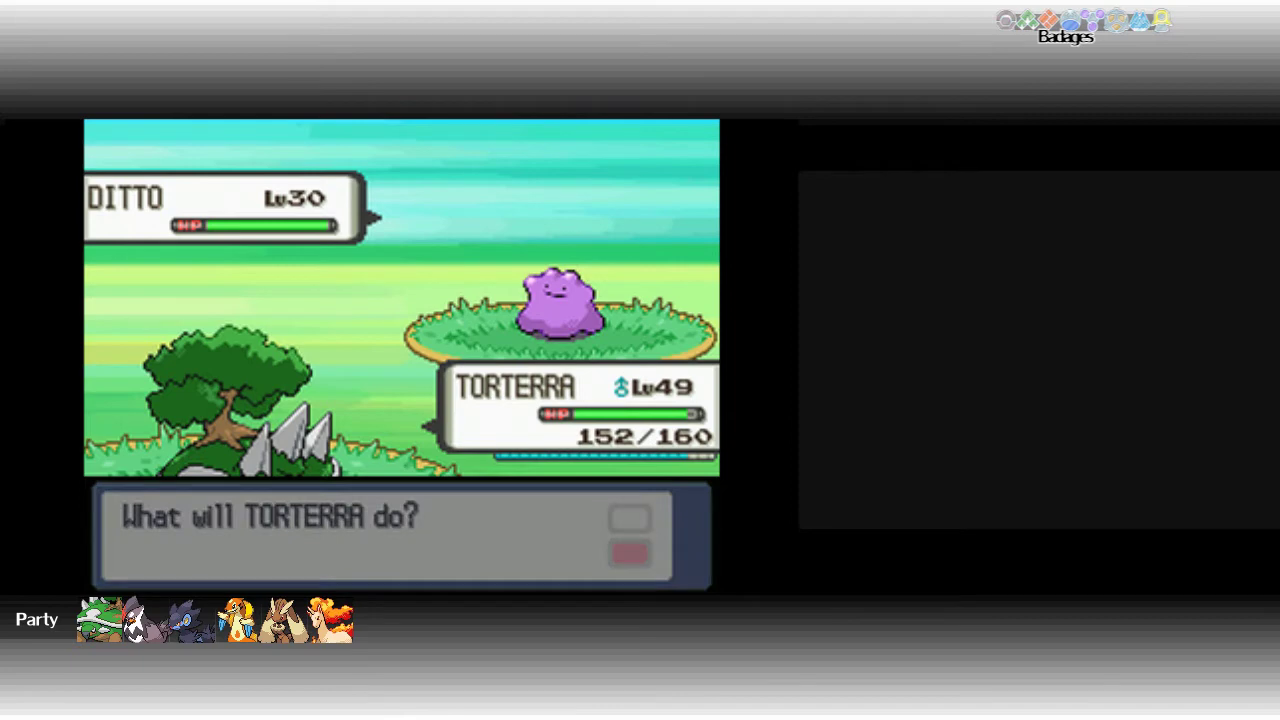
key("x")
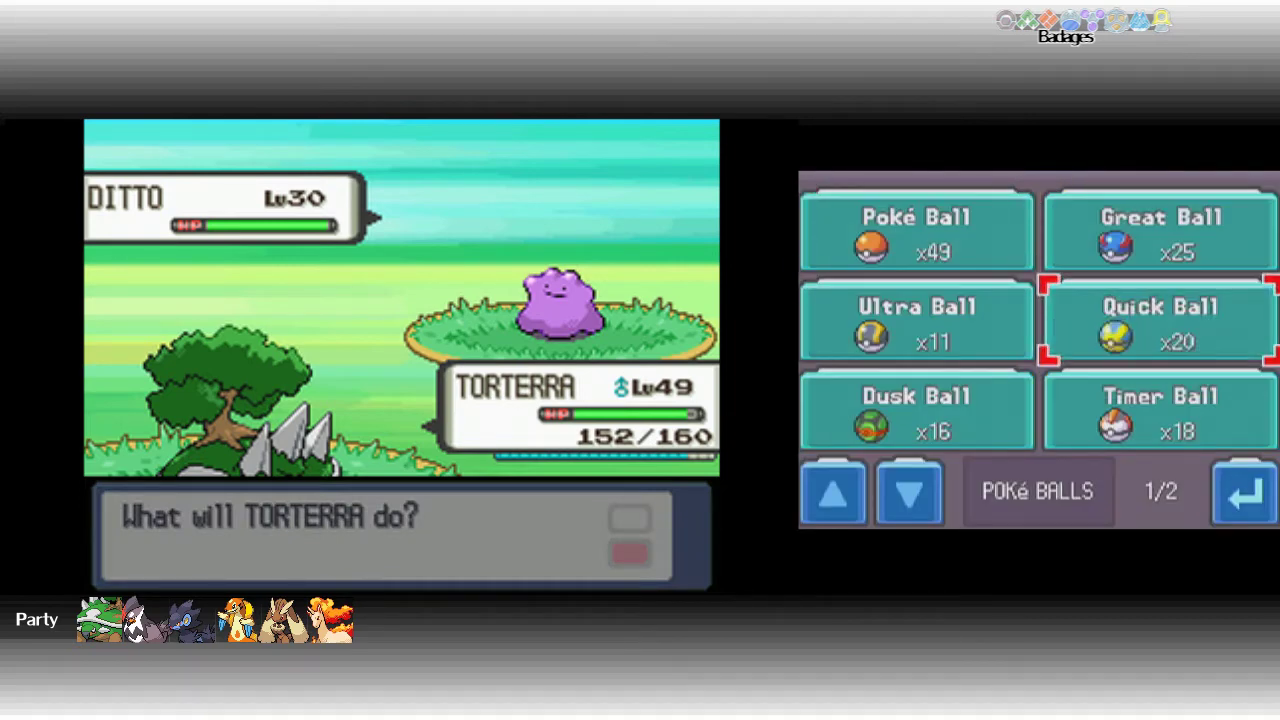
key("x")
key("x")
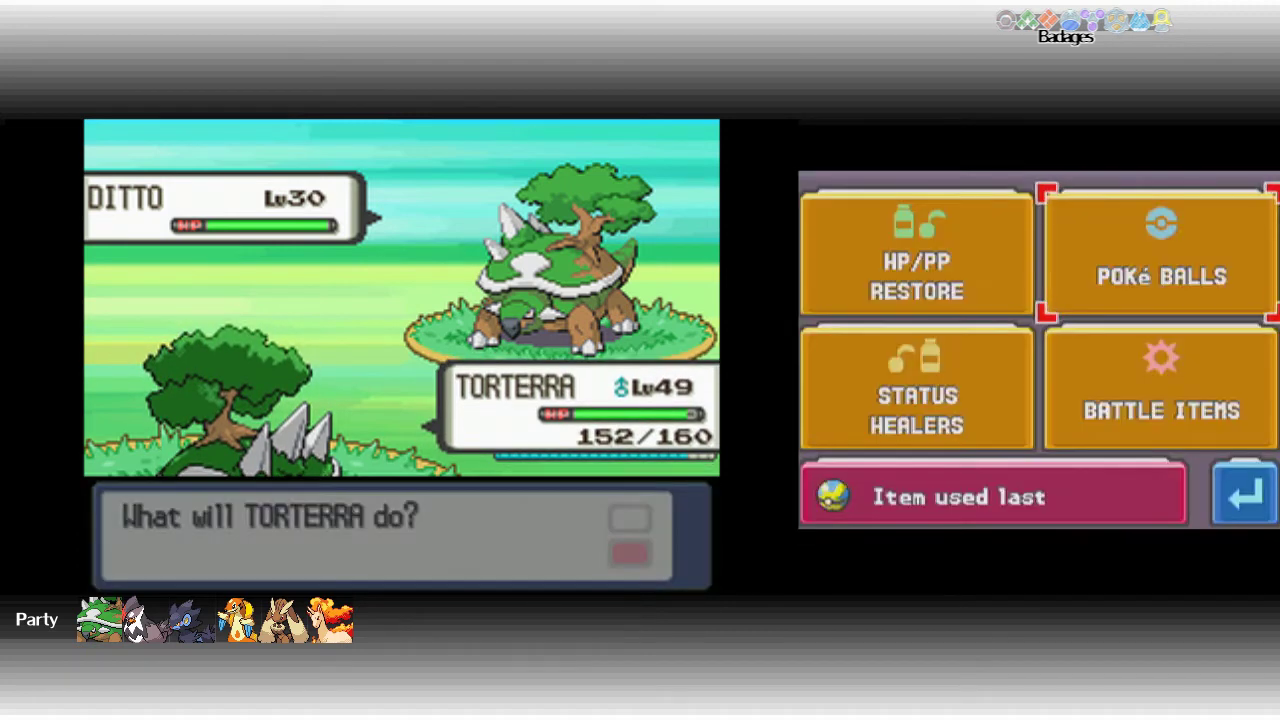
Page to the second ball page and throw a Nest Ball.
key("x")
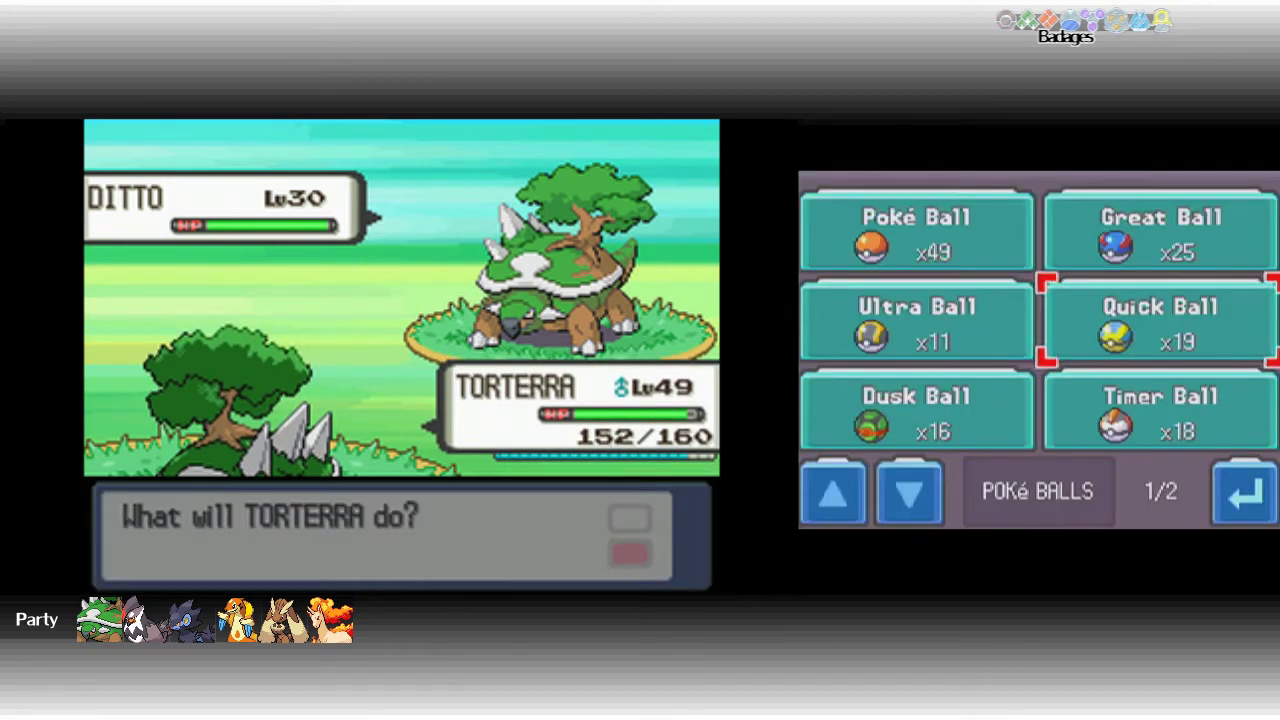
key("x")
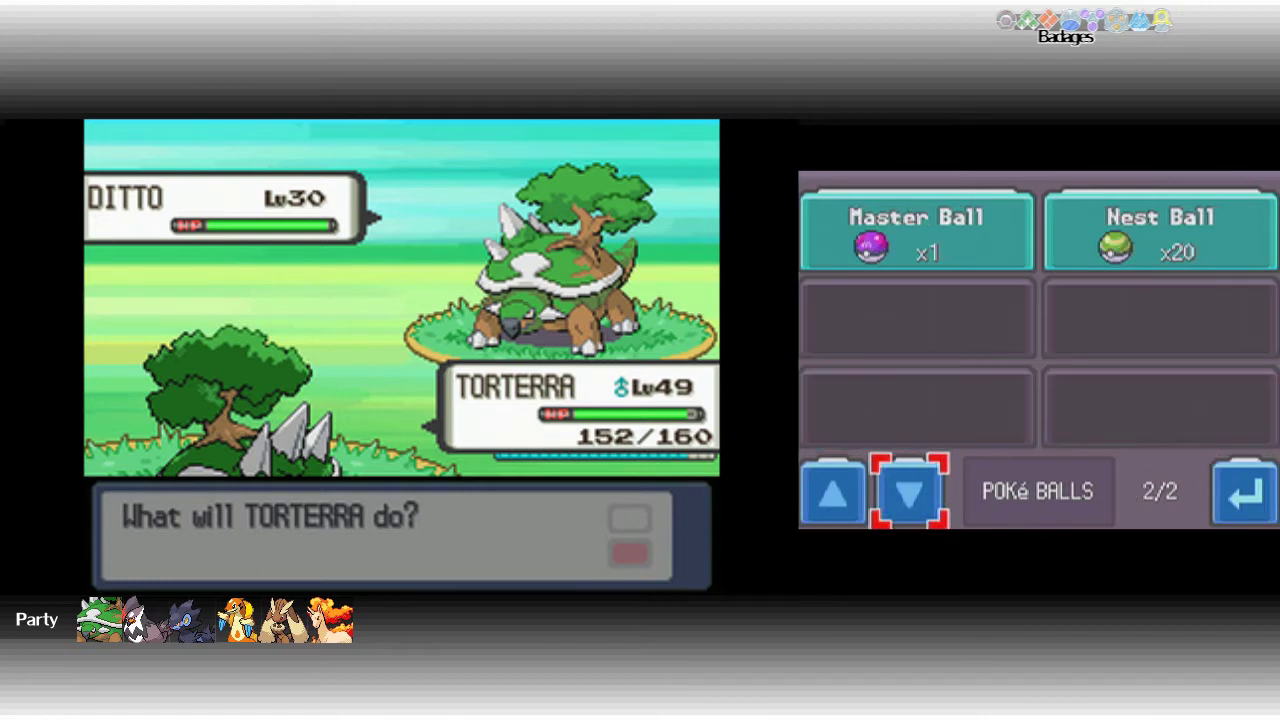
key("x")
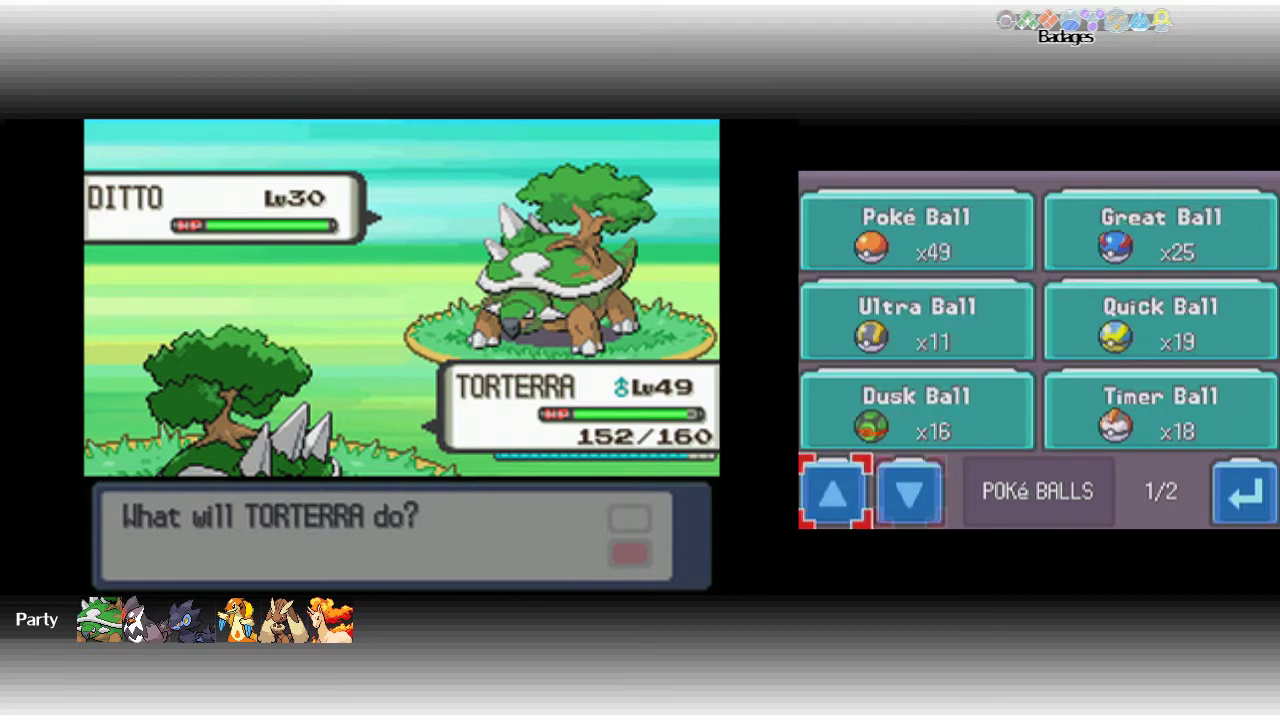
key("x")
key("Up")
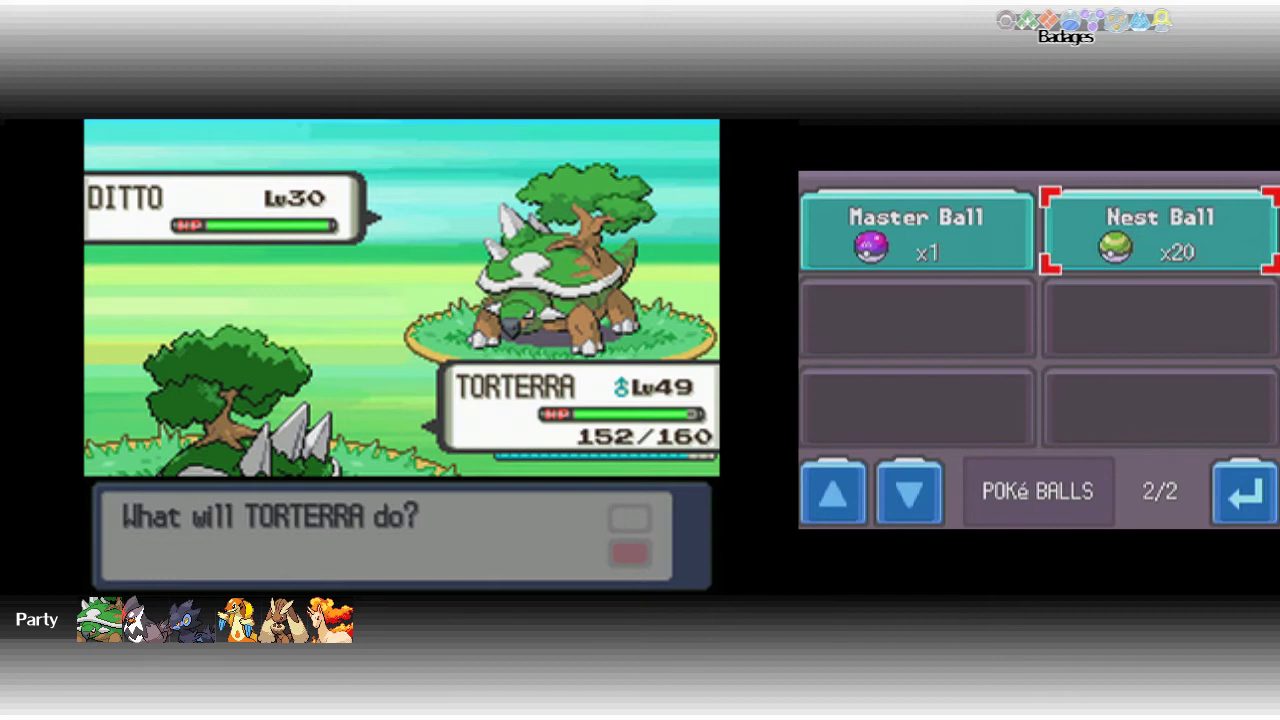
key("x")
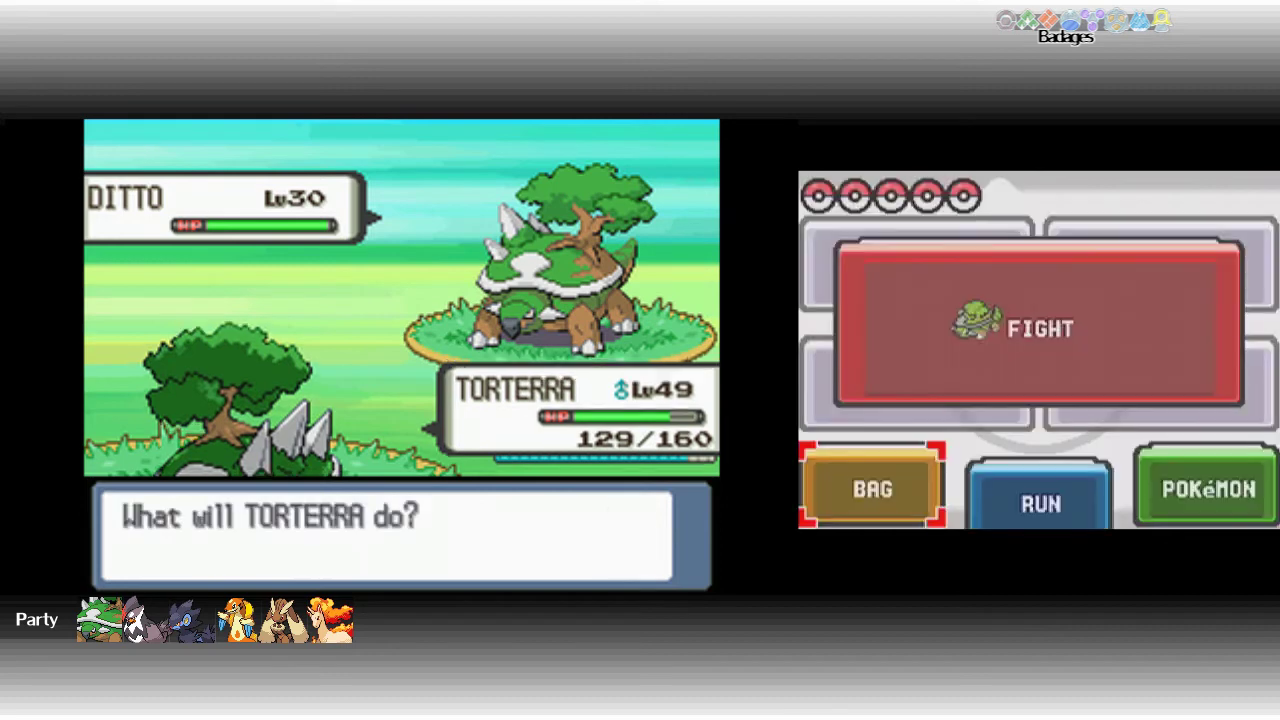
Back out of the move list and throw another Nest Ball via Item used last.
key("x")
key("x")
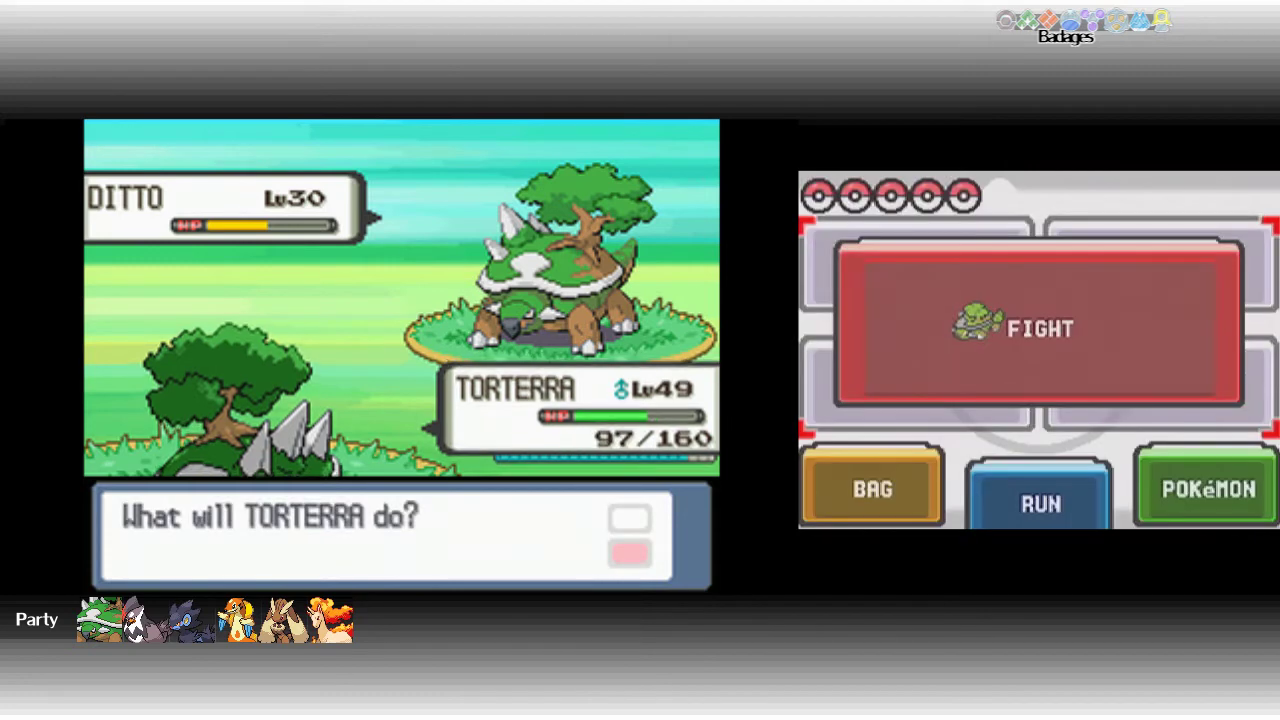
key("x")
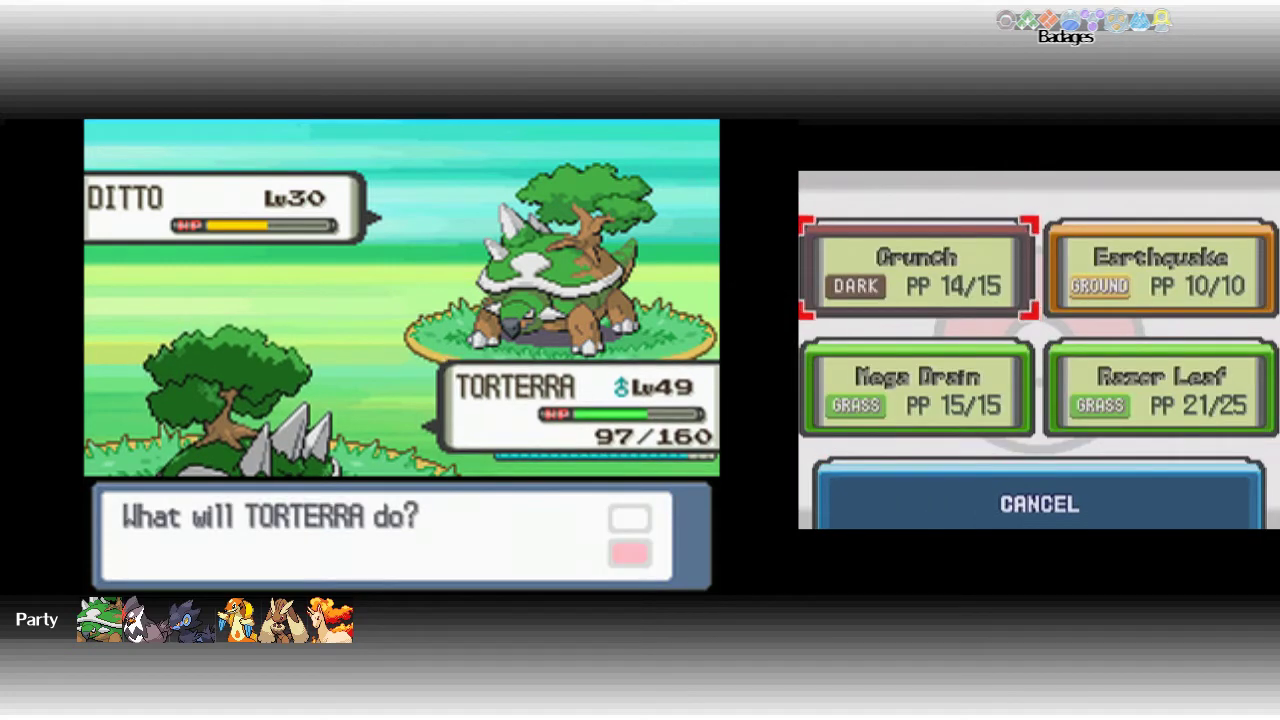
key("Down")
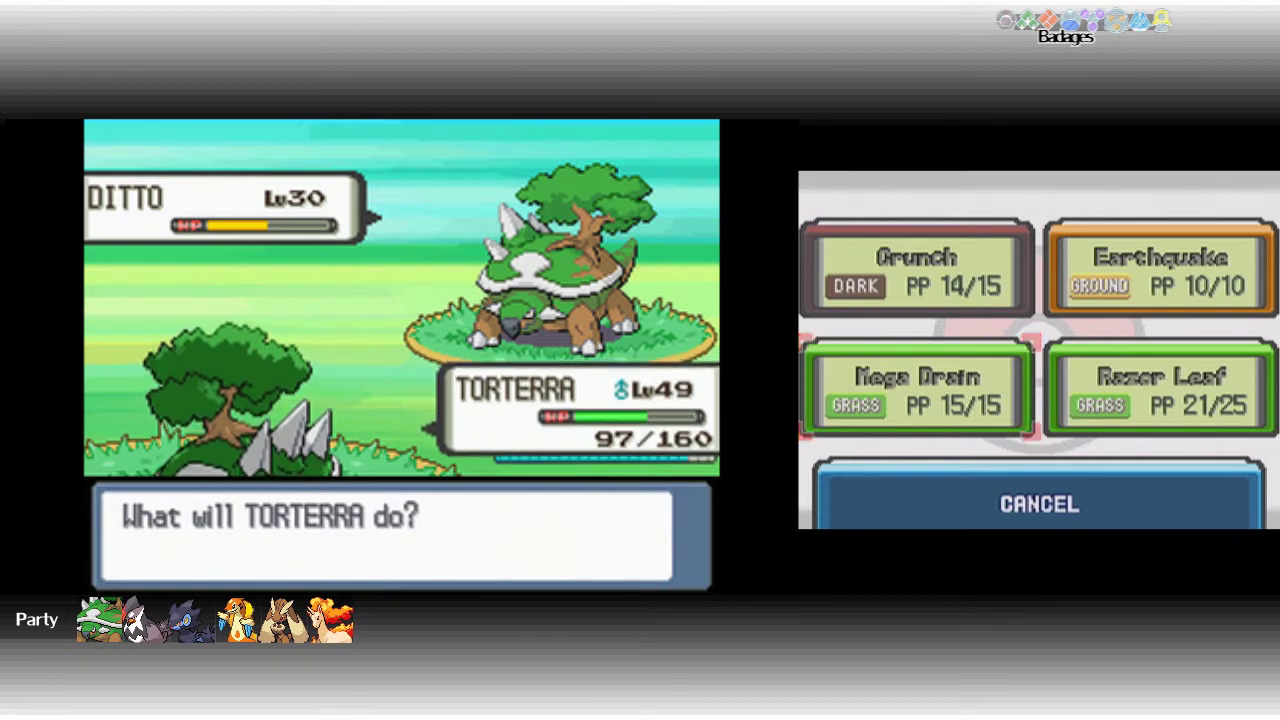
key("z")
key("x")
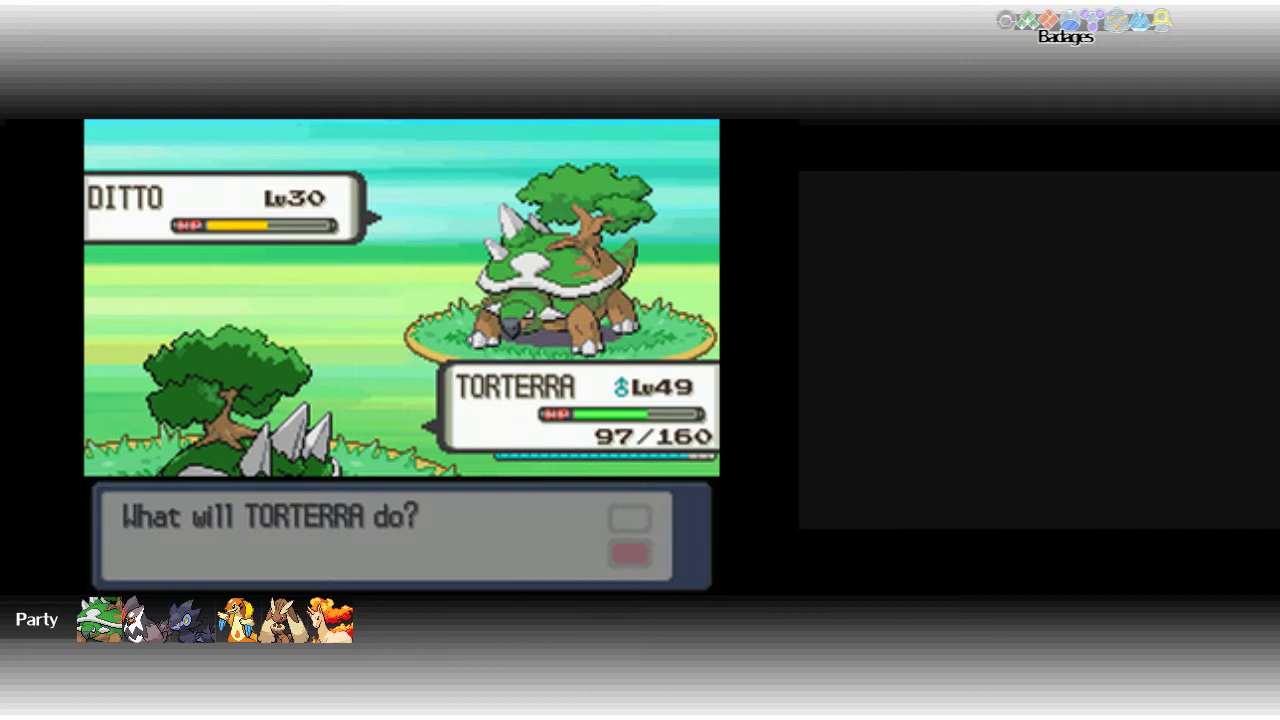
key("Down")
key("Down")
key("Left")
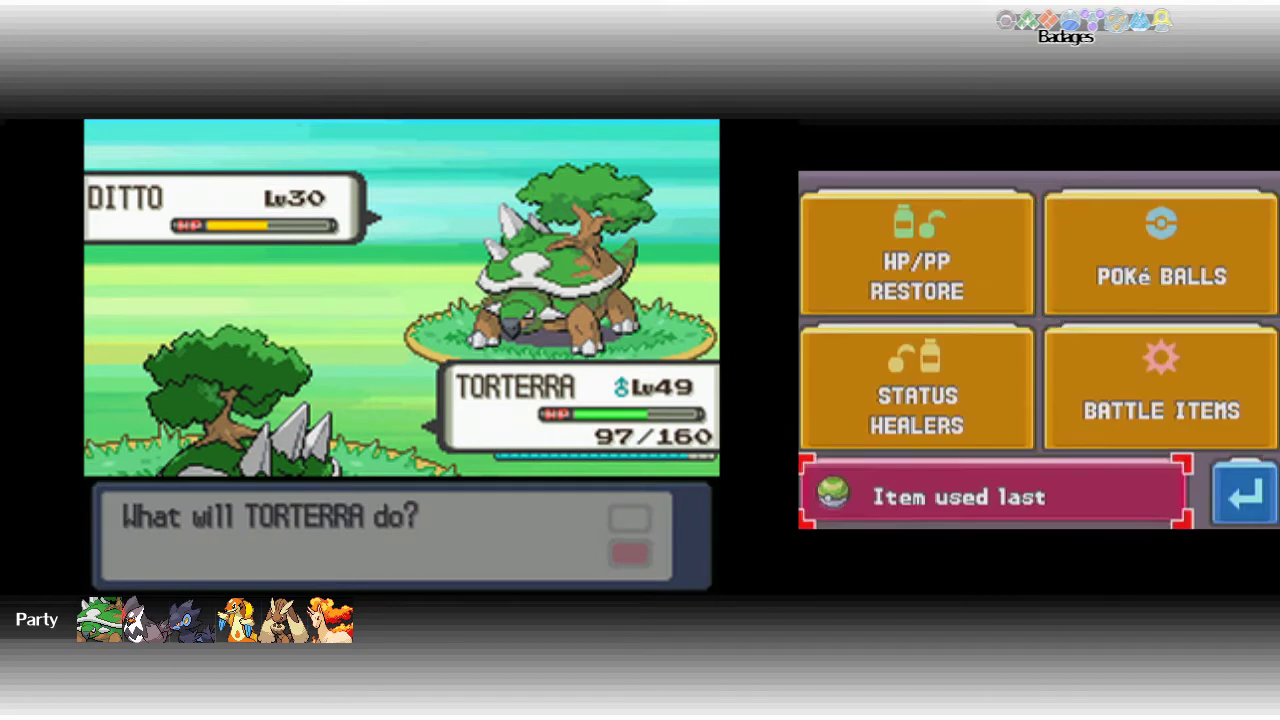
key("x")
key("x")
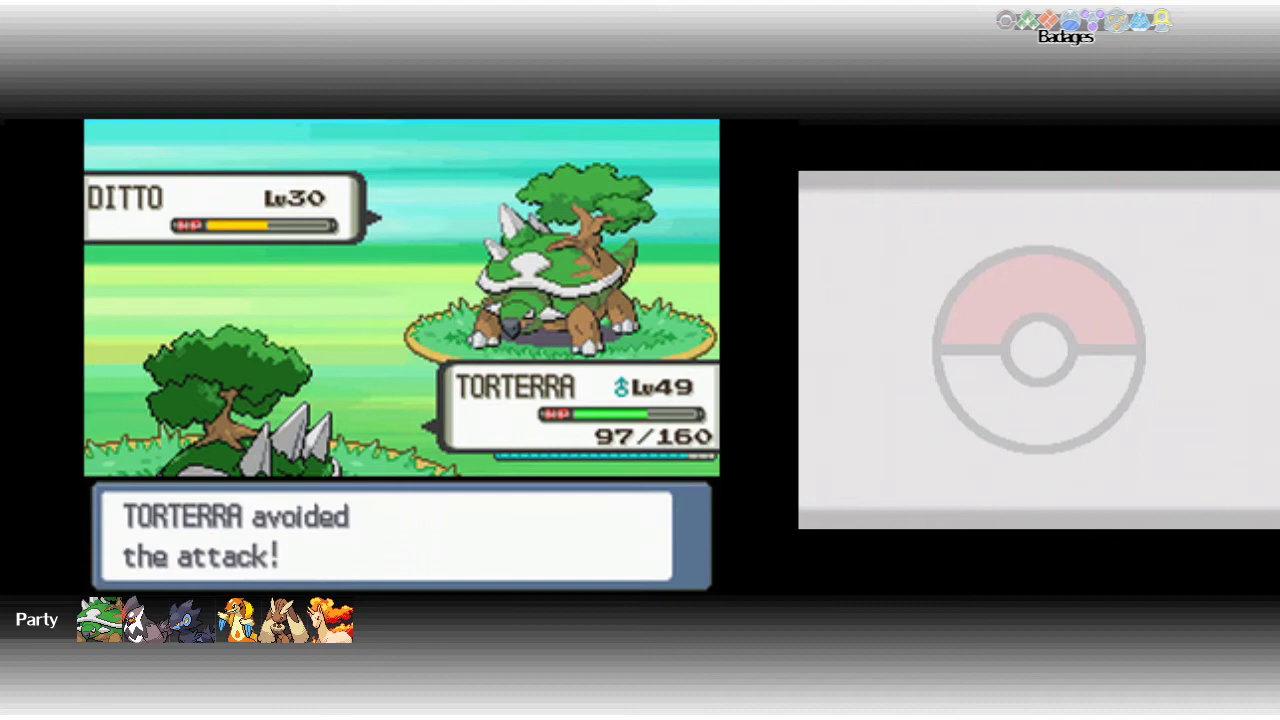
Attack Ditto with Torterra's Mega Drain.
key("x")
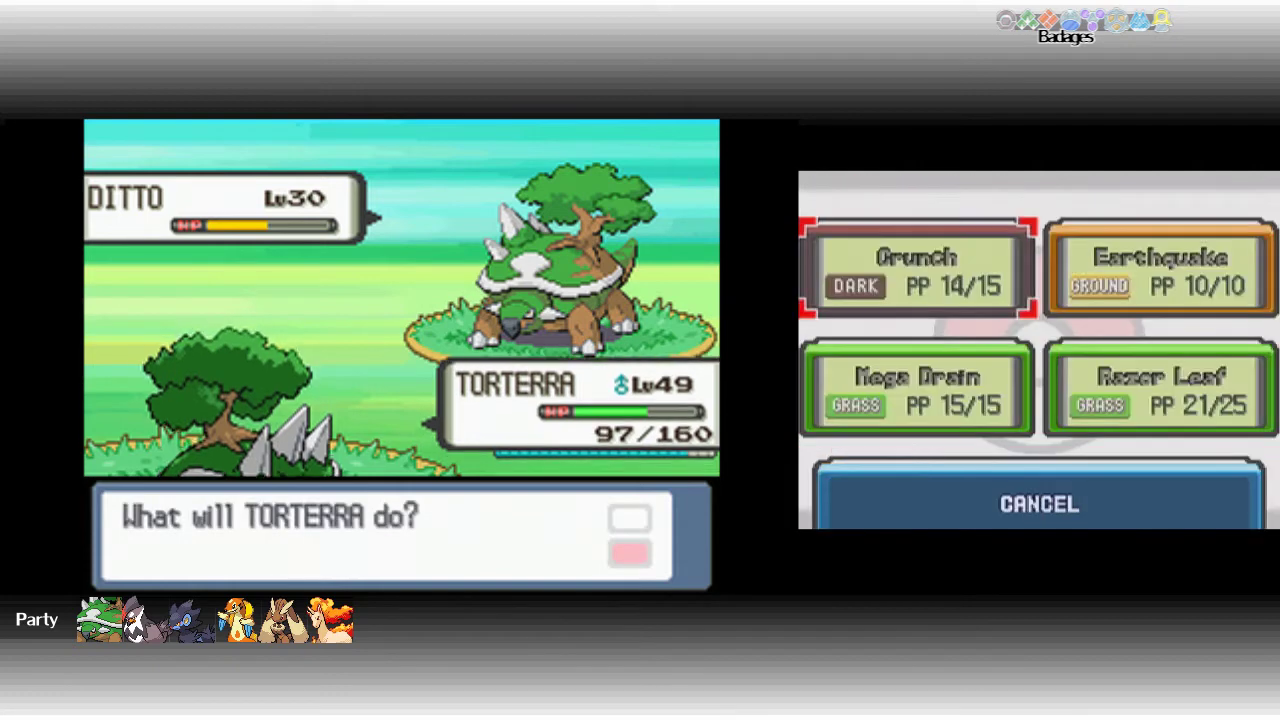
key("Down")
key("x")
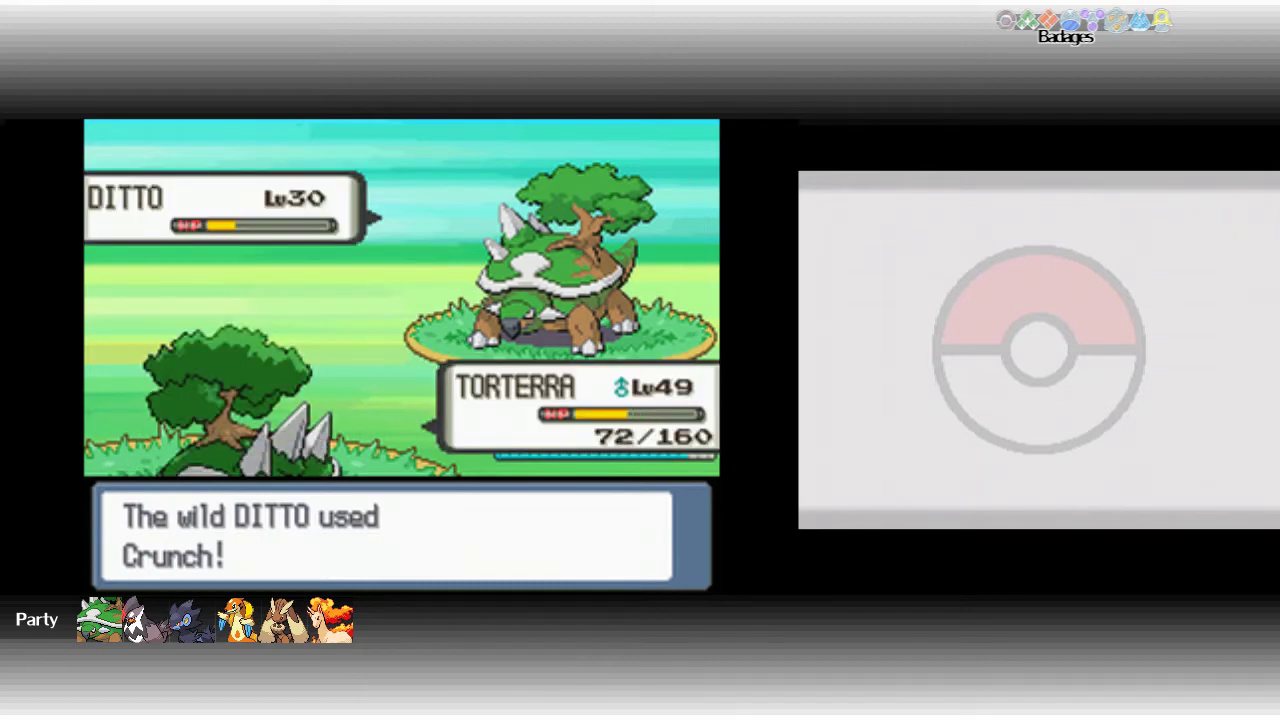
Throw a regular Poké Ball from the first page of Poké Balls.
key("Down")
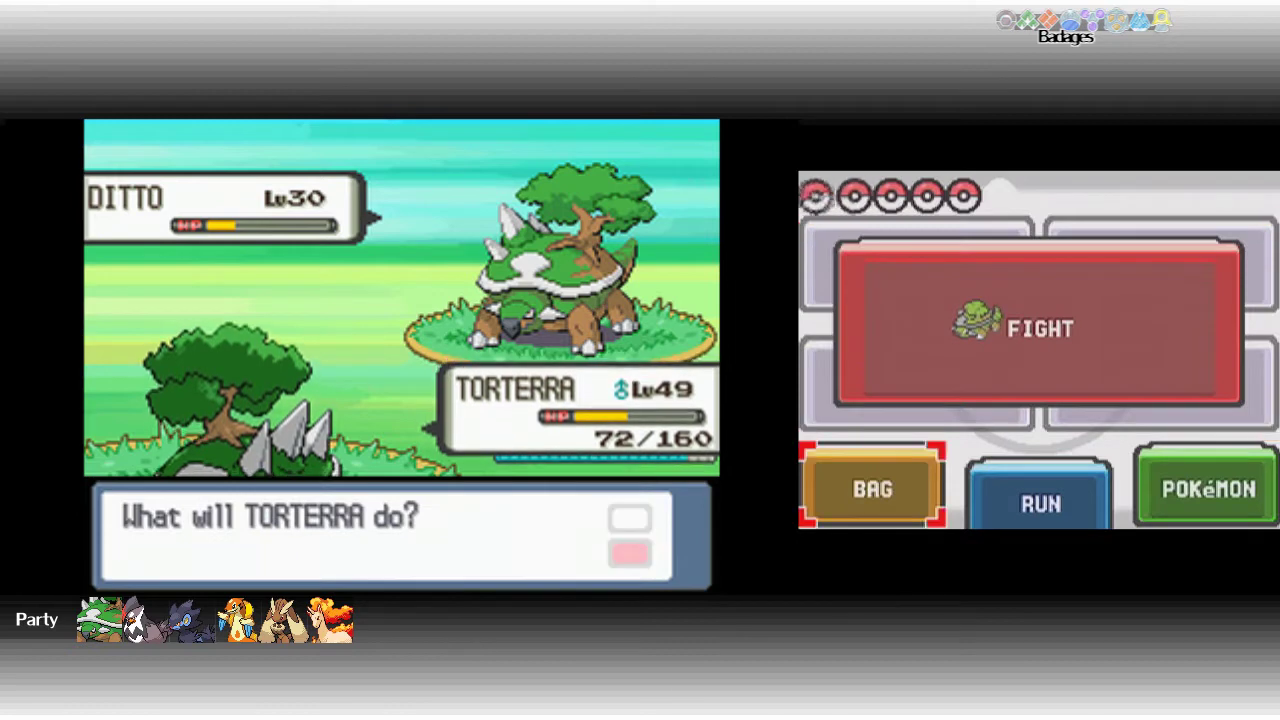
key("x")
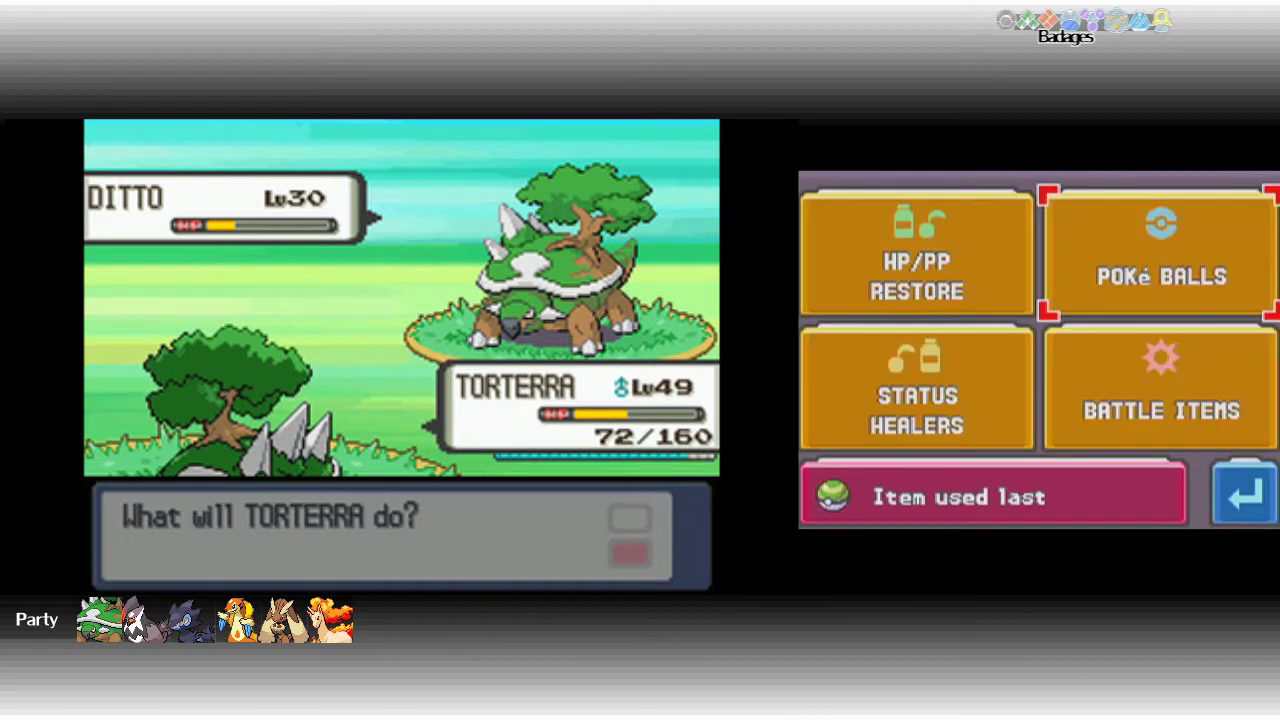
key("x")
key("Down")
key("Down")
key("Down")
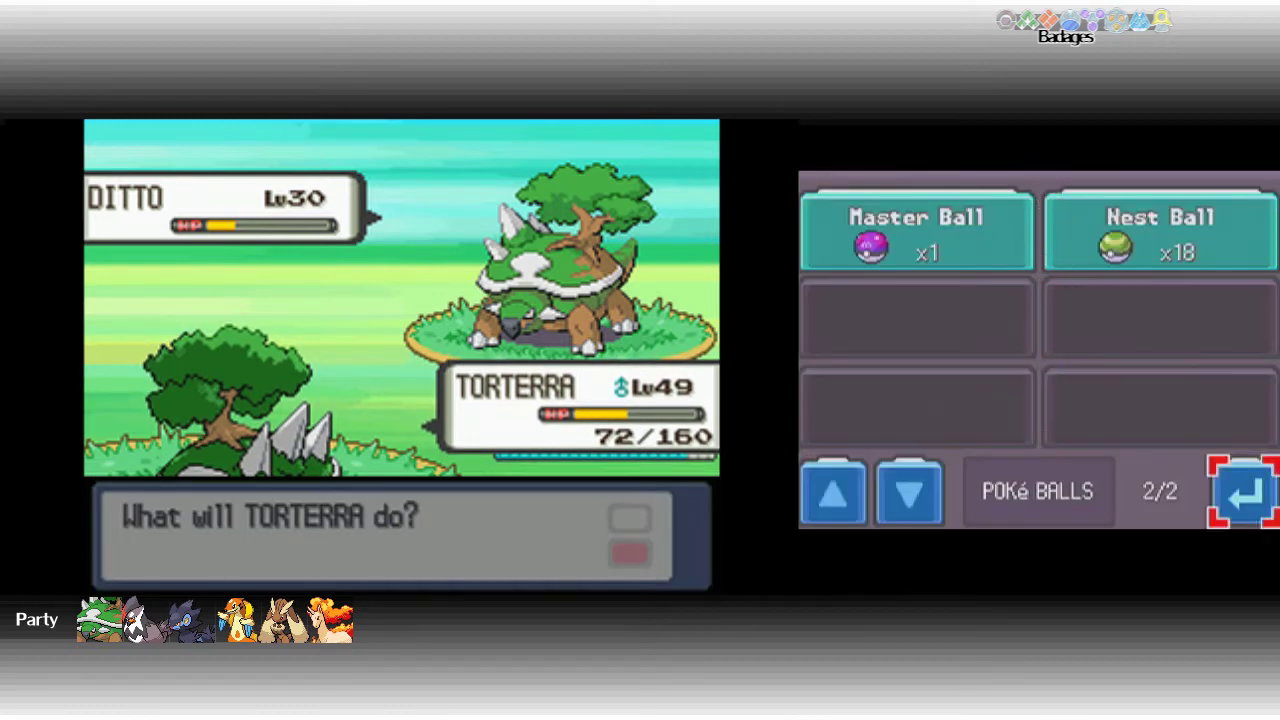
key("Left")
key("Left")
key("x")
key("Up")
key("Up")
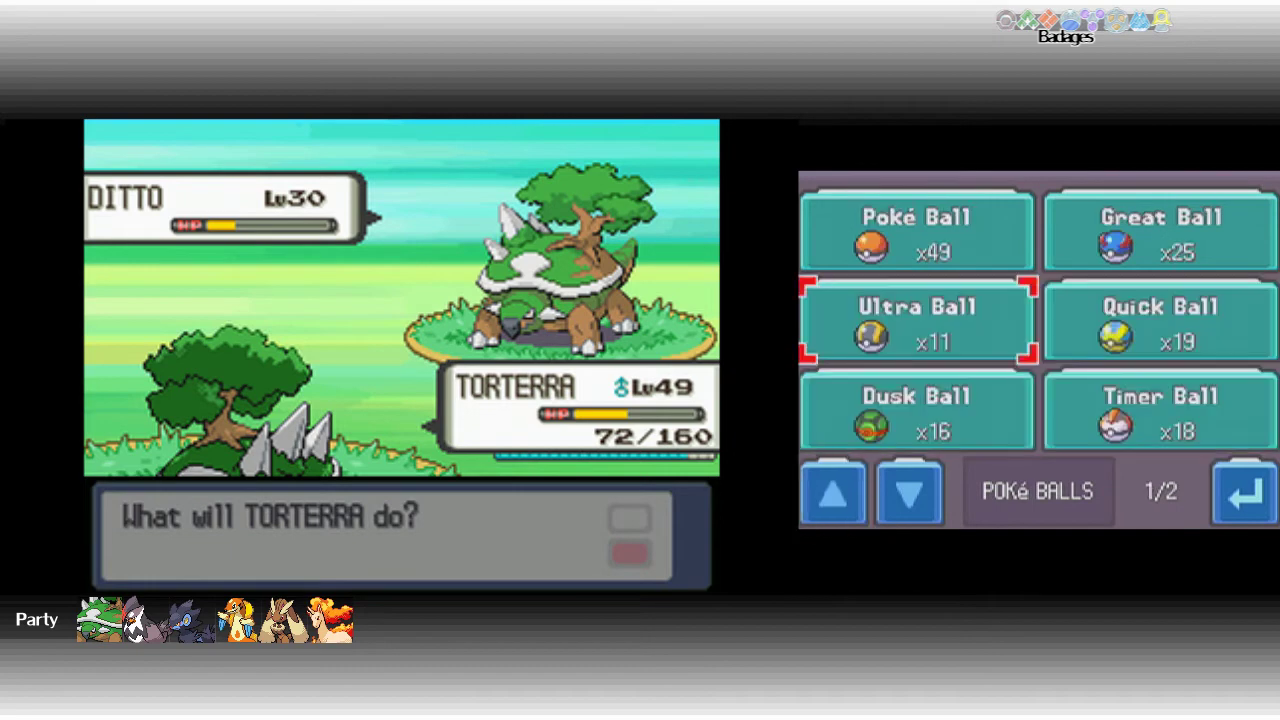
key("Up")
key("Right")
key("Left")
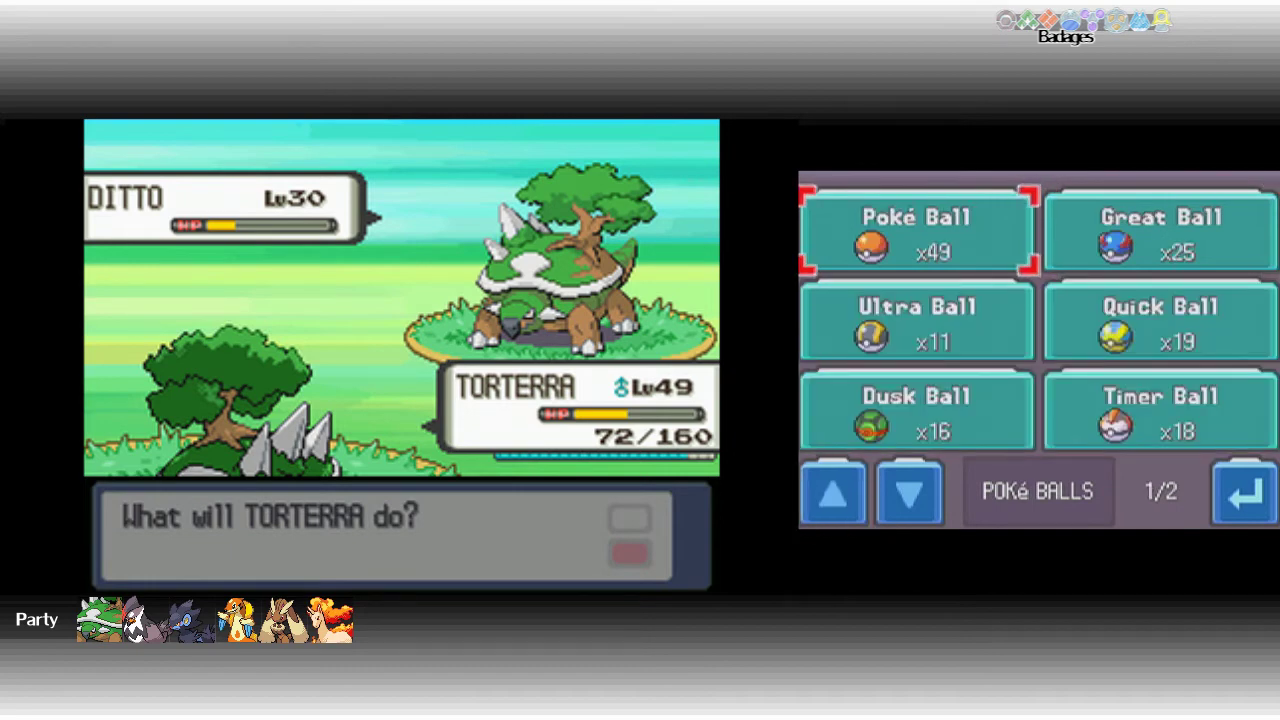
key("x")
key("x")
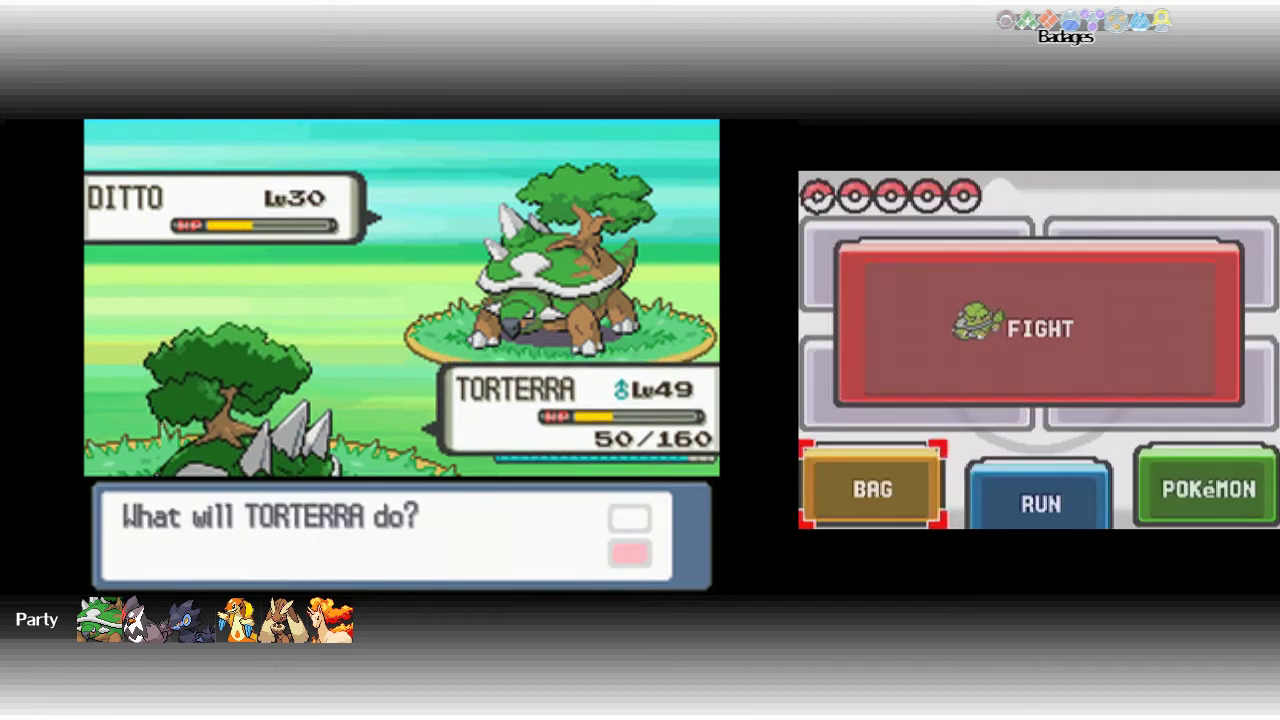
Throw a Great Ball at Ditto, then reopen the bag.
key("x")
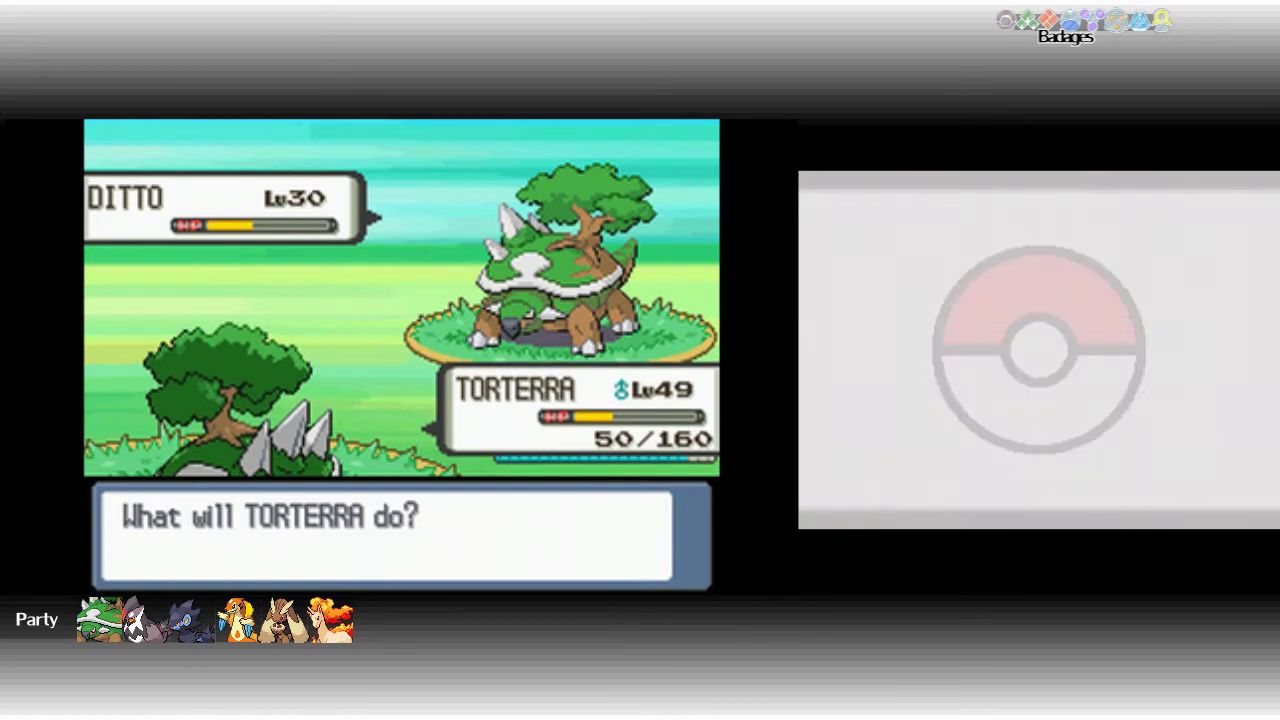
key("x")
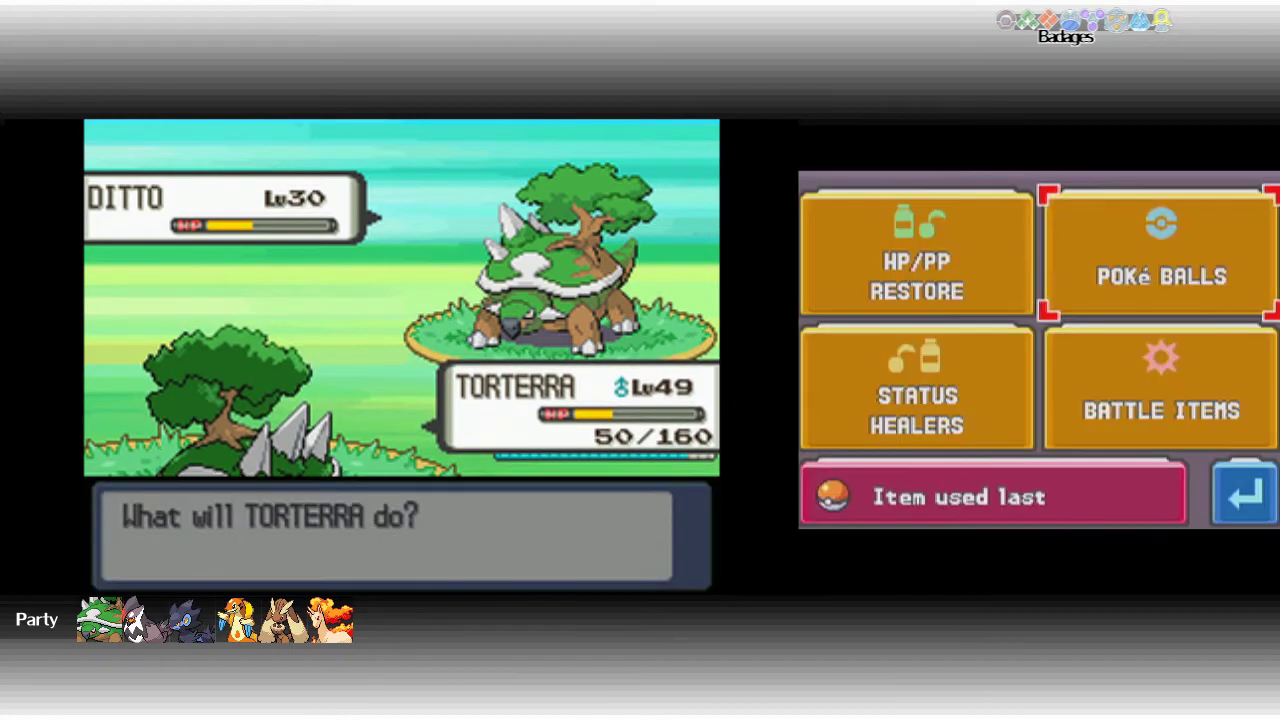
key("x")
key("Right")
key("x")
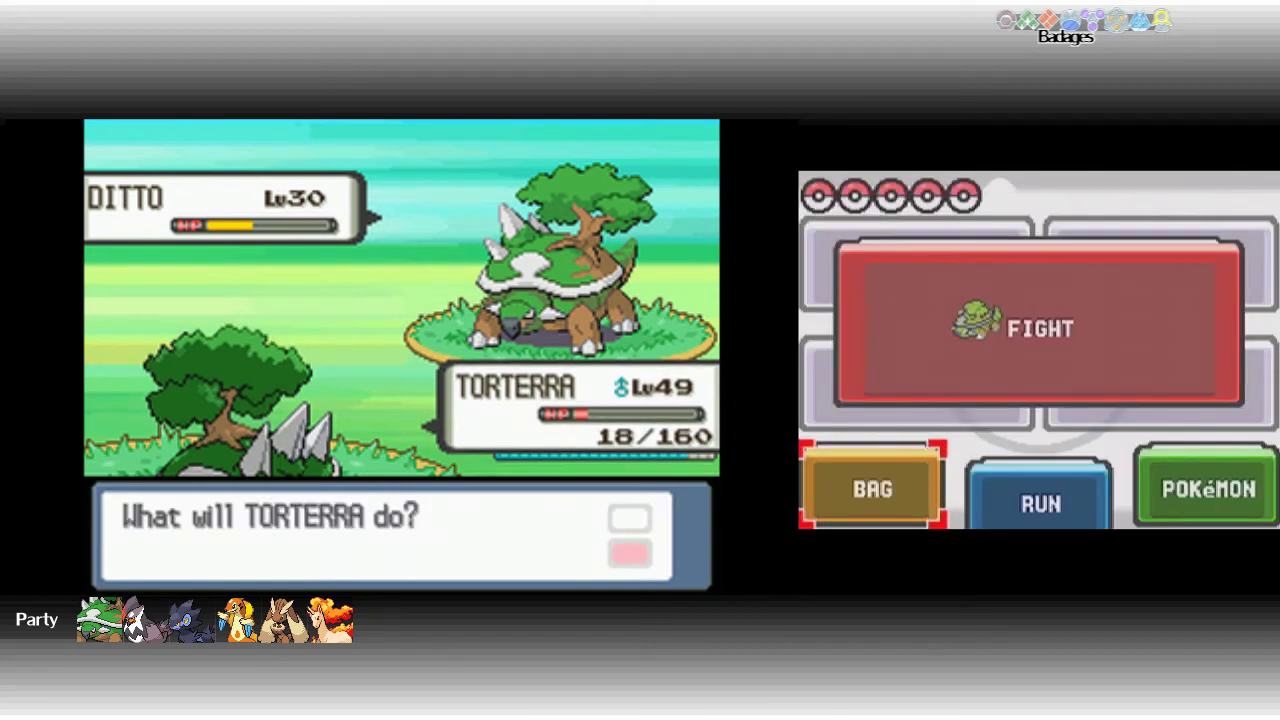
key("x")
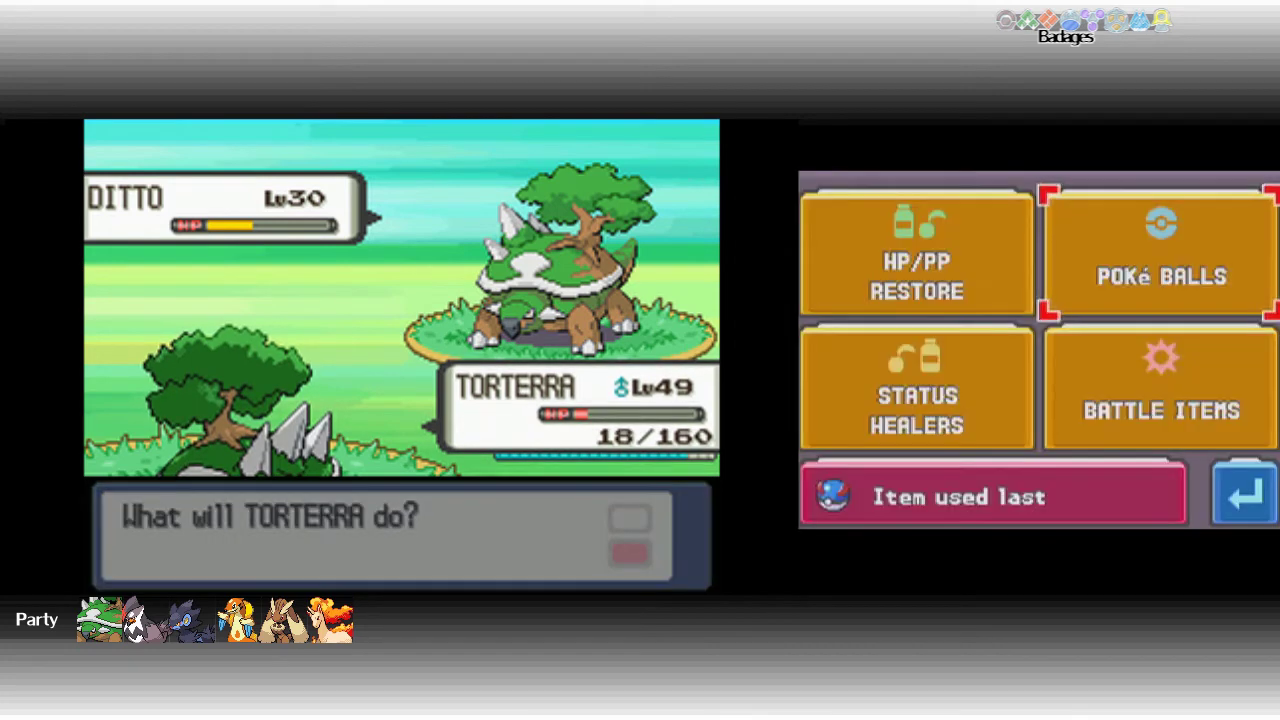
Attack with Mega Drain, then send out Stara after Torterra faints.
key("z")
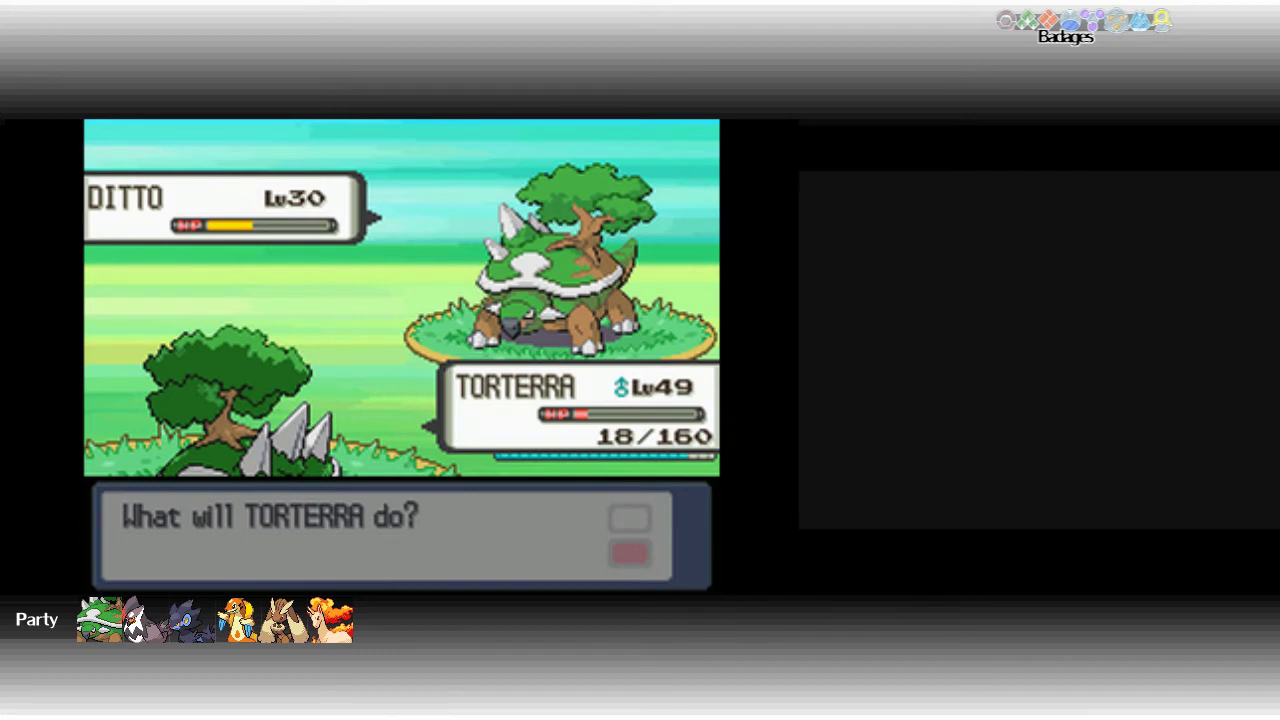
key("x")
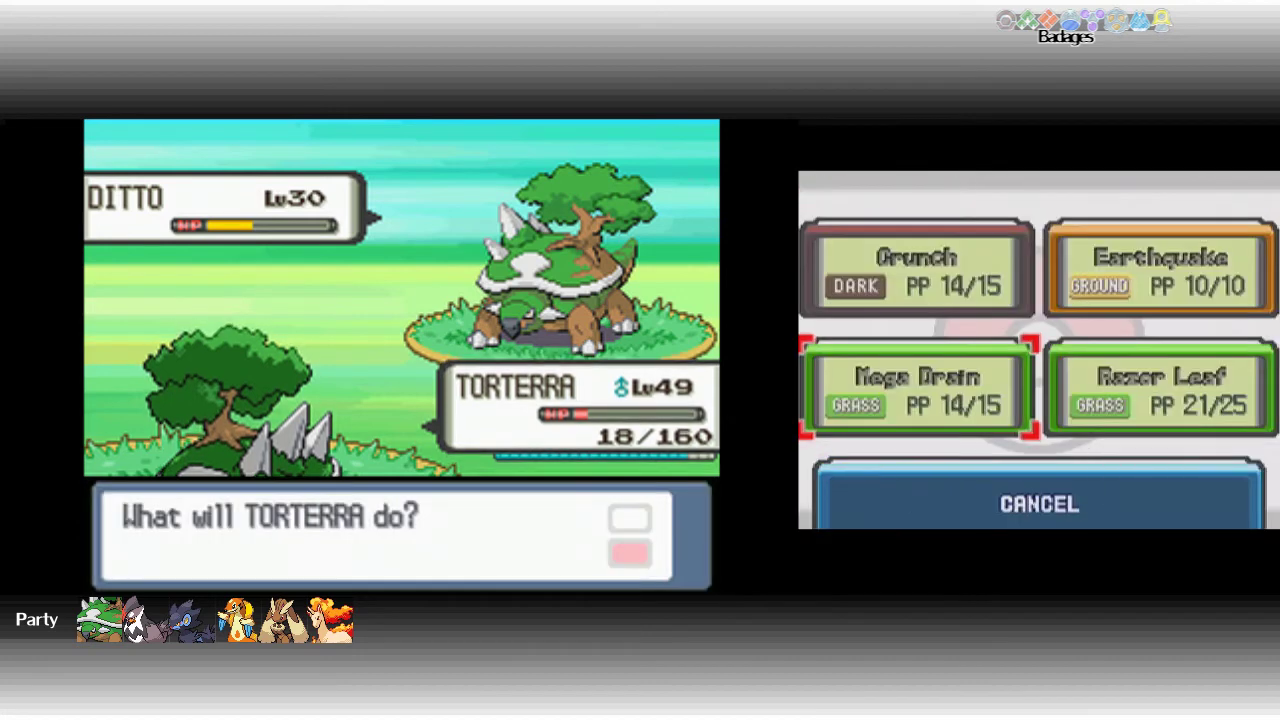
key("x")
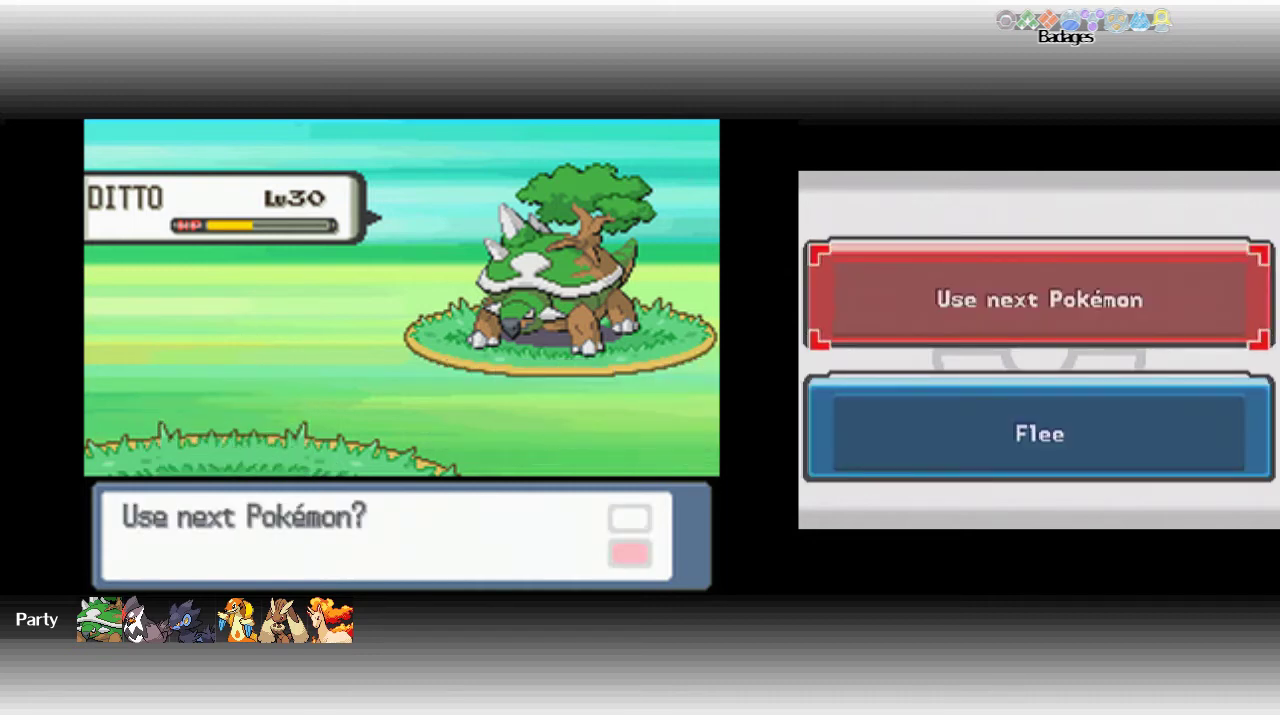
key("x")
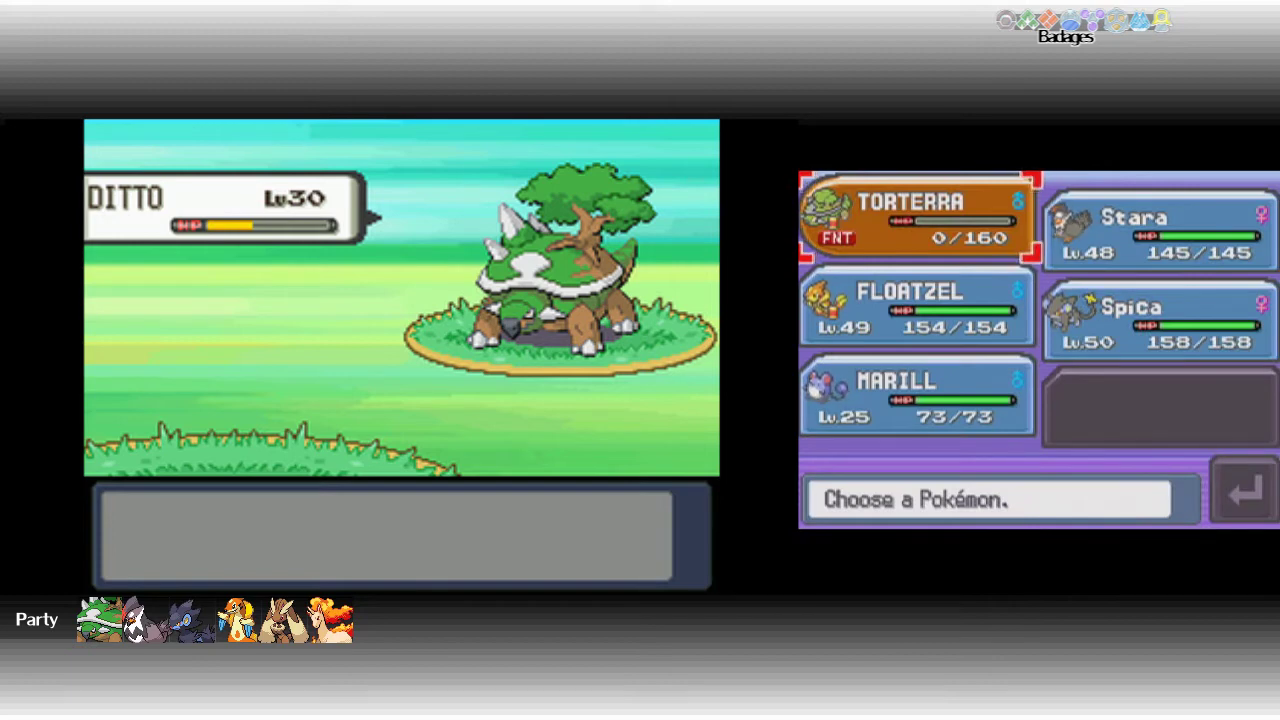
key("Right")
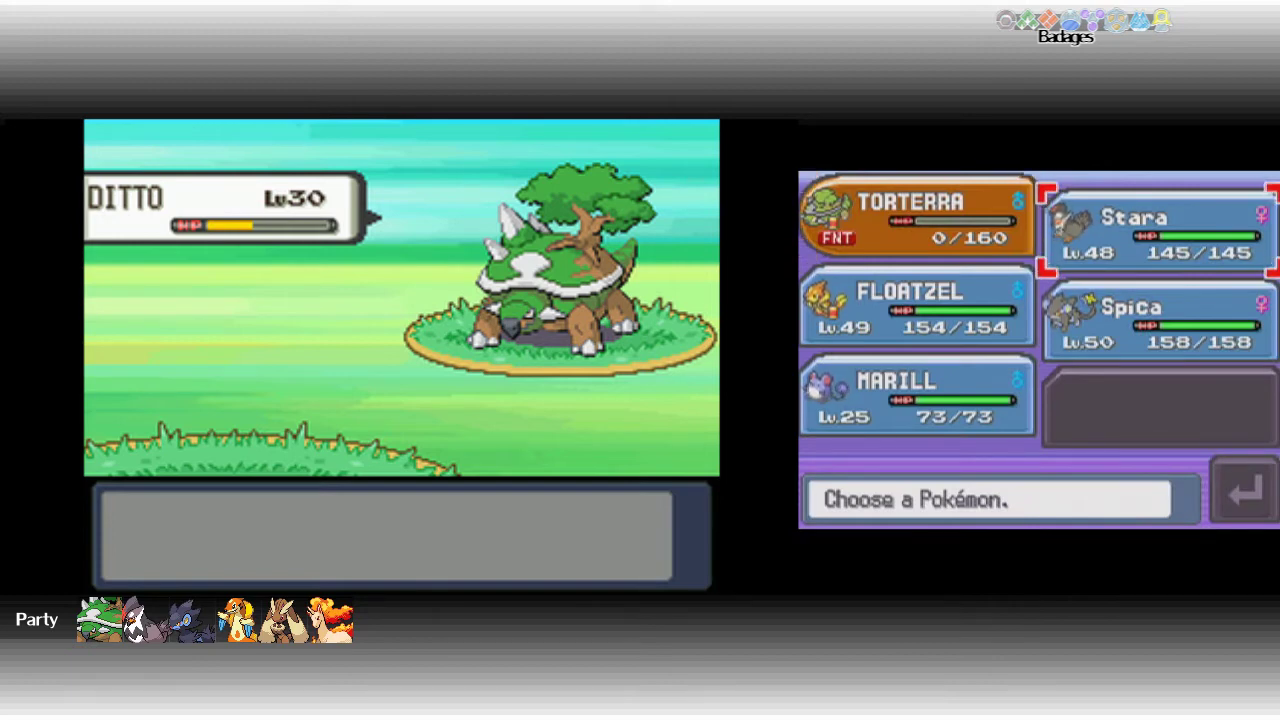
key("x")
key("x")
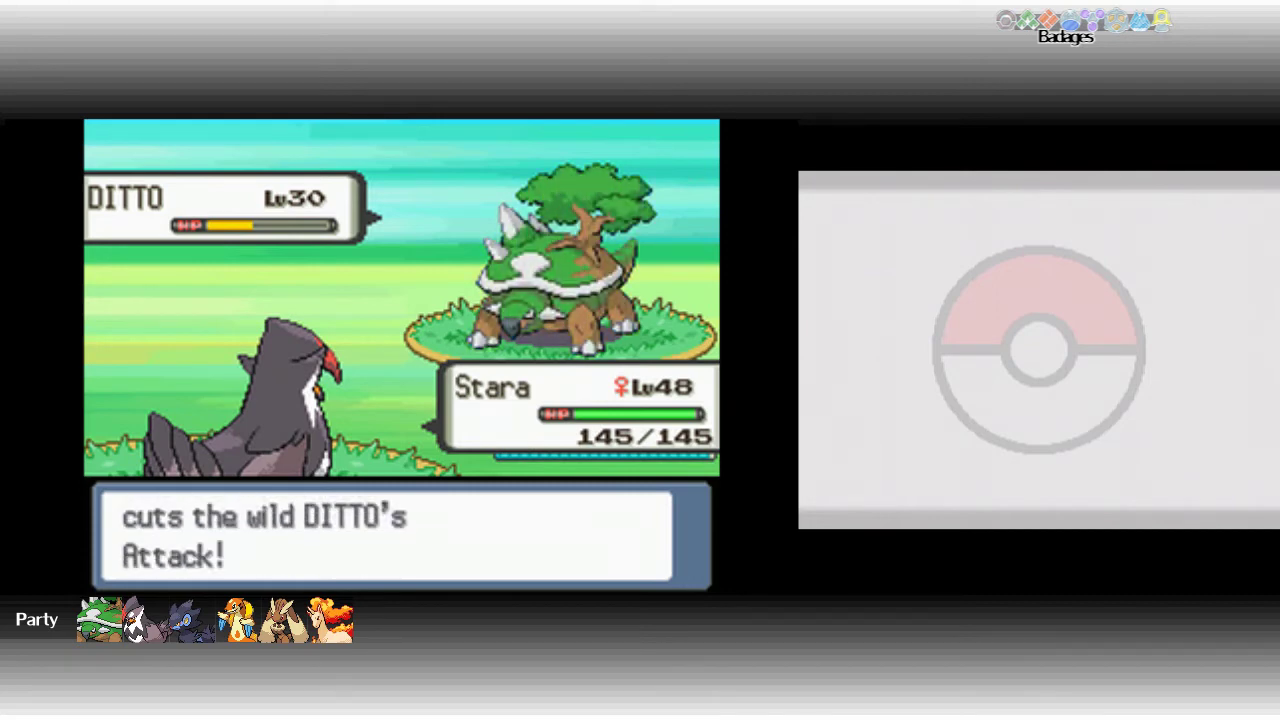
Throw an Ultra Ball at the wild Ditto.
key("x")
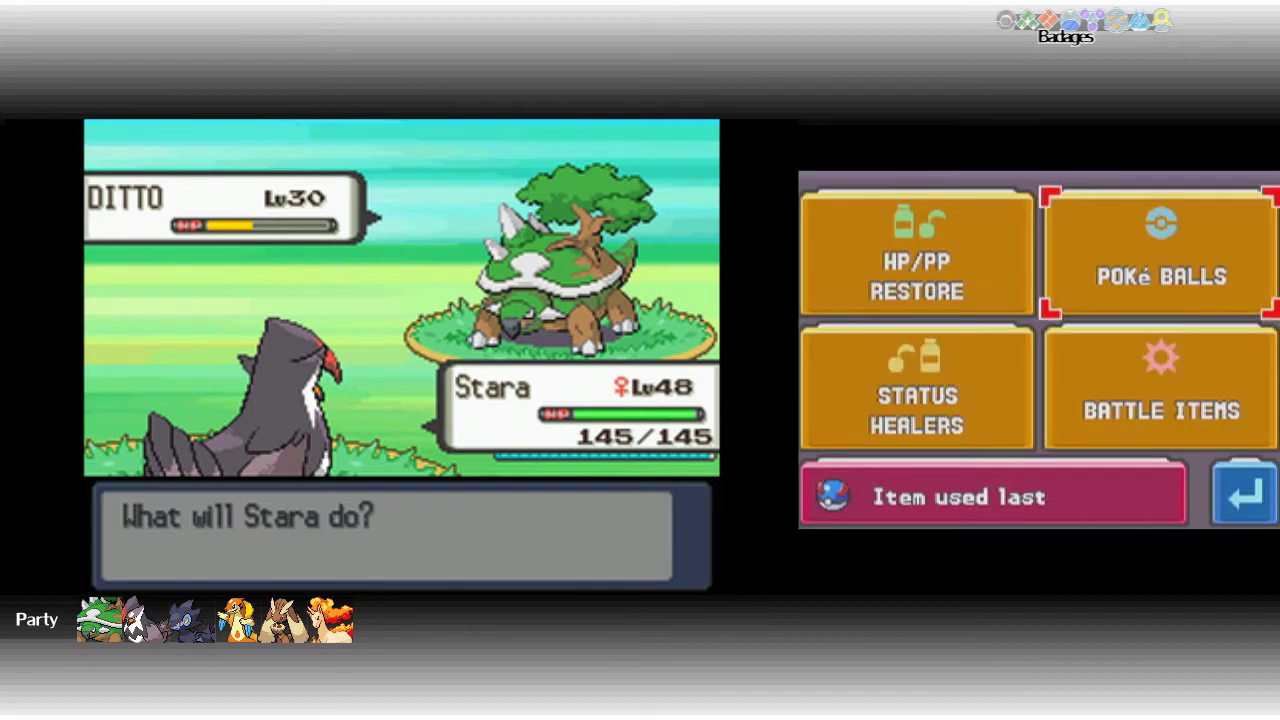
key("x")
key("Down")
key("Left")
key("x")
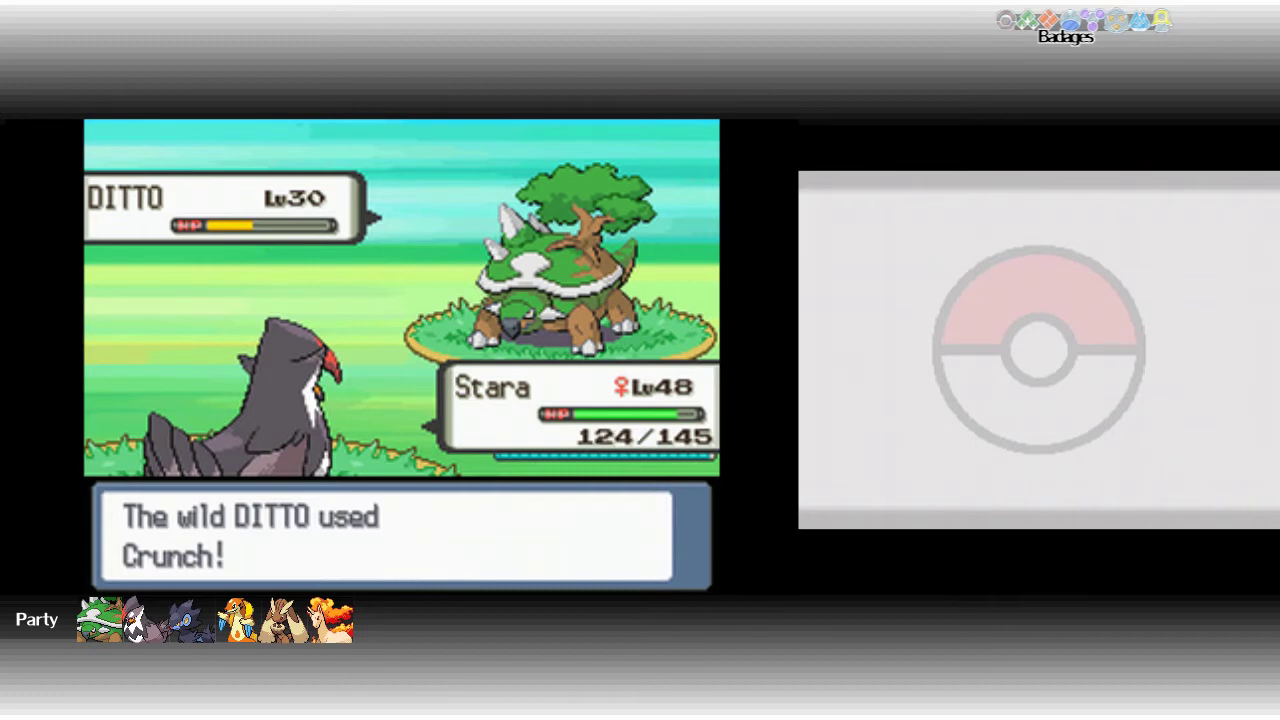
Use a Revive from Status Healers on the fainted Torterra.
key("x")
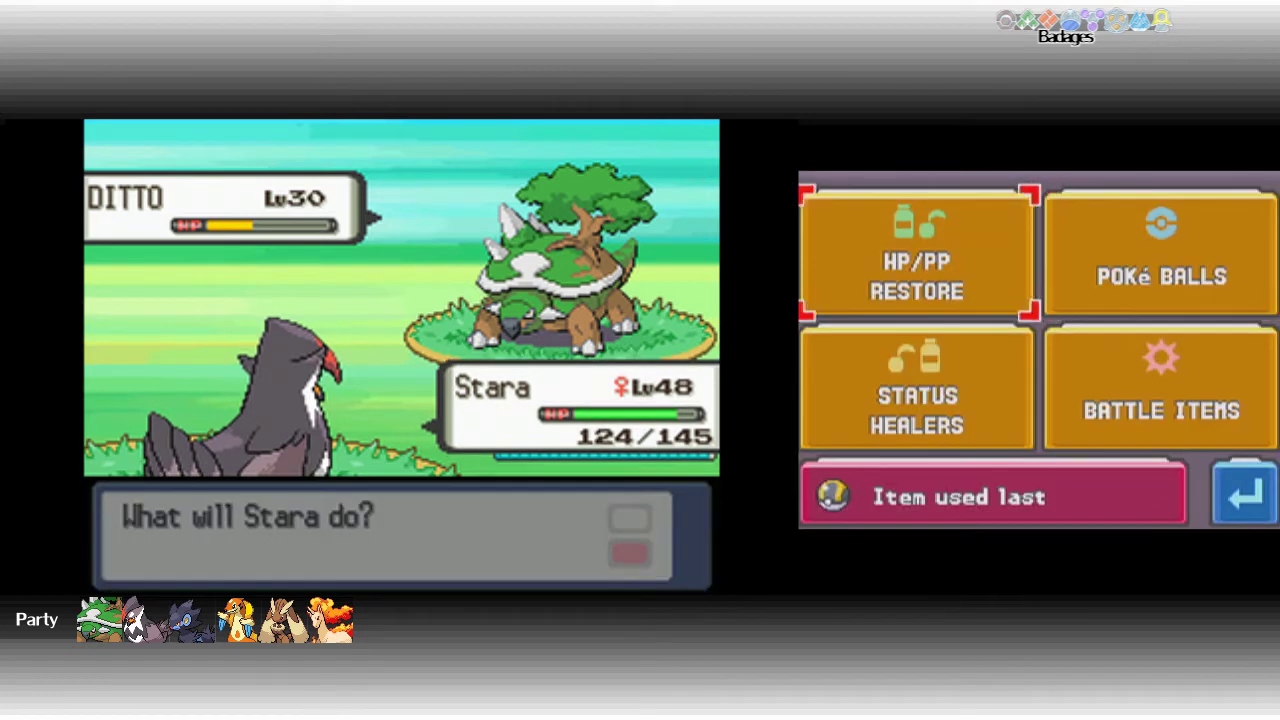
key("x")
key("Up")
key("Right")
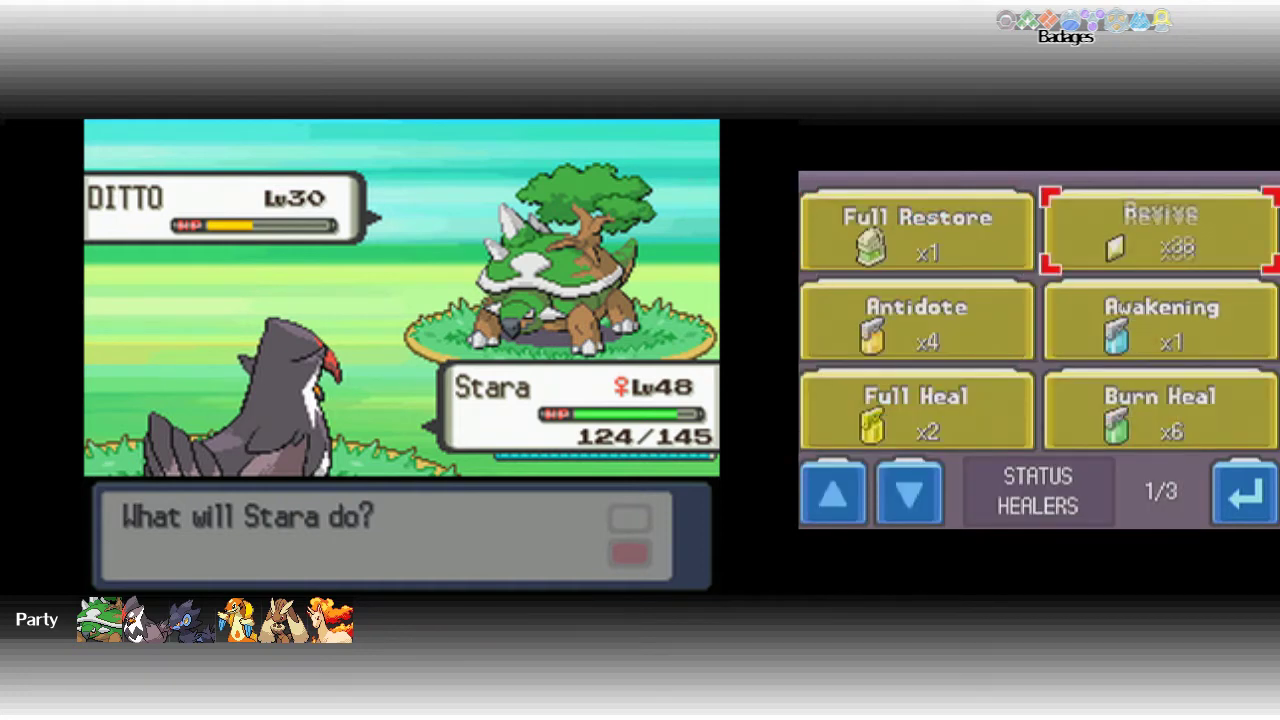
key("x")
key("x")
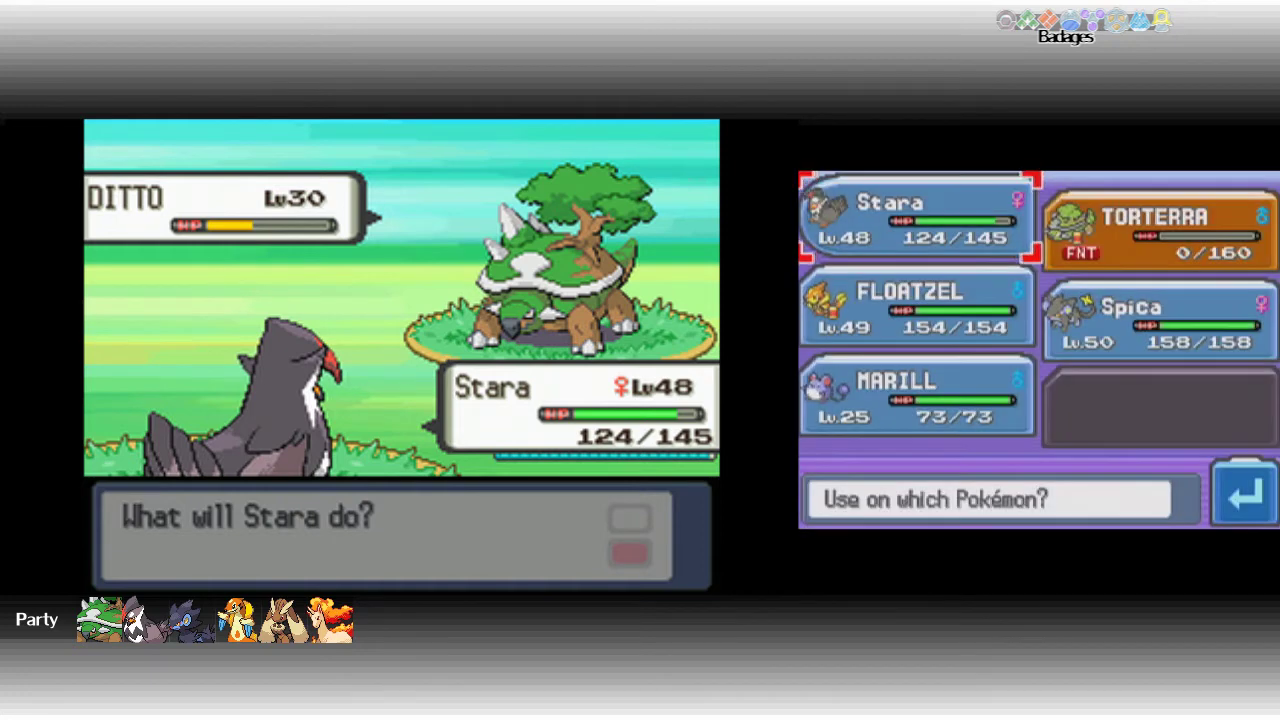
key("x")
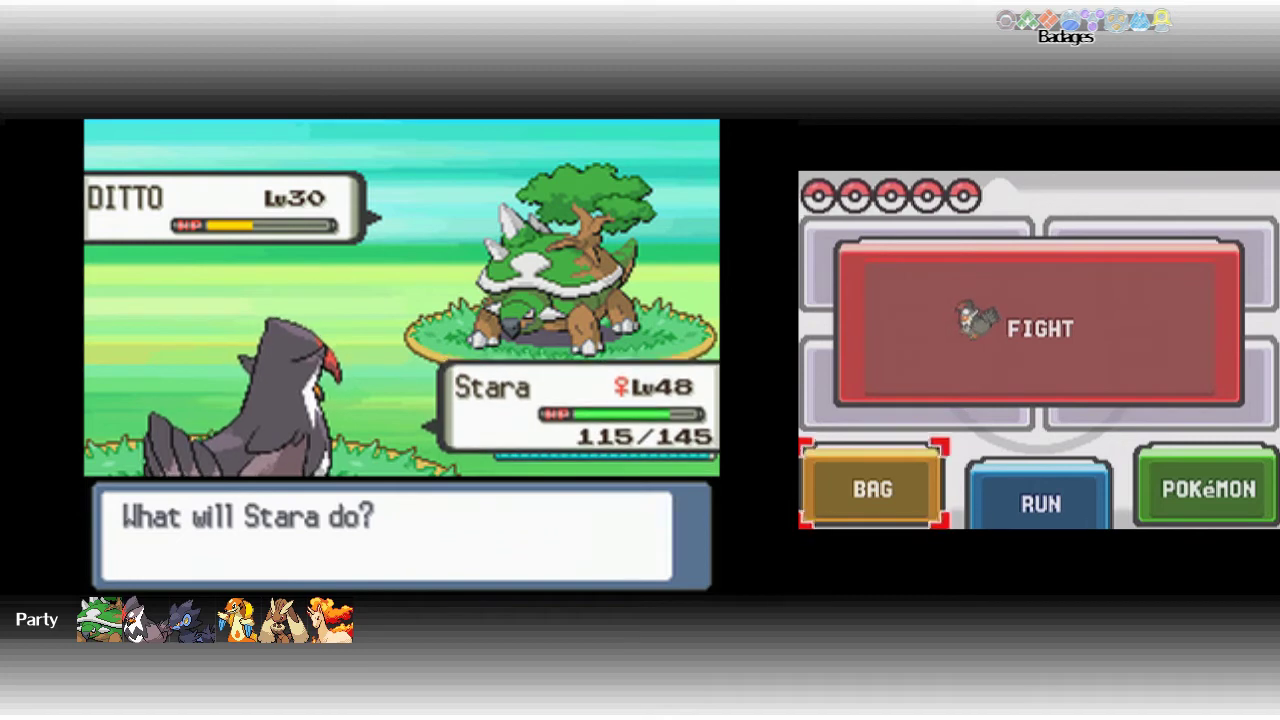
Shift Torterra back in for Stara from the party list.
key("Right")
key("Right")
key("x")
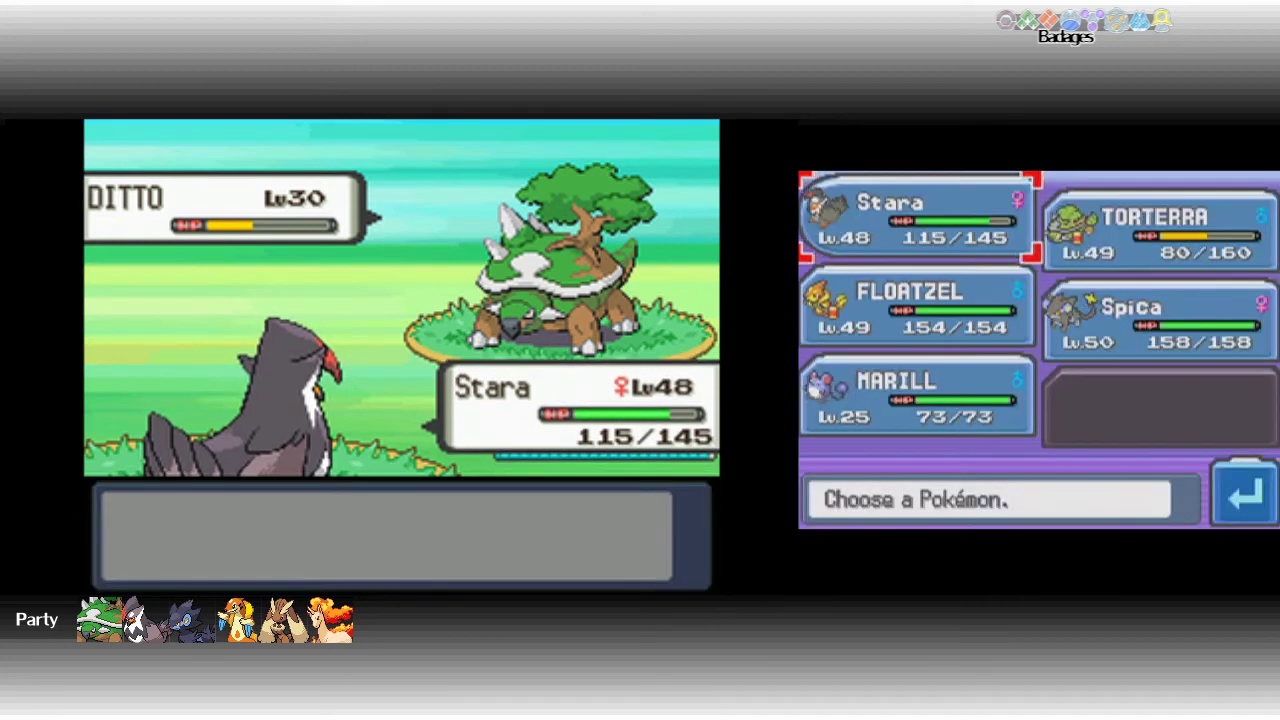
key("Right")
key("x")
key("x")
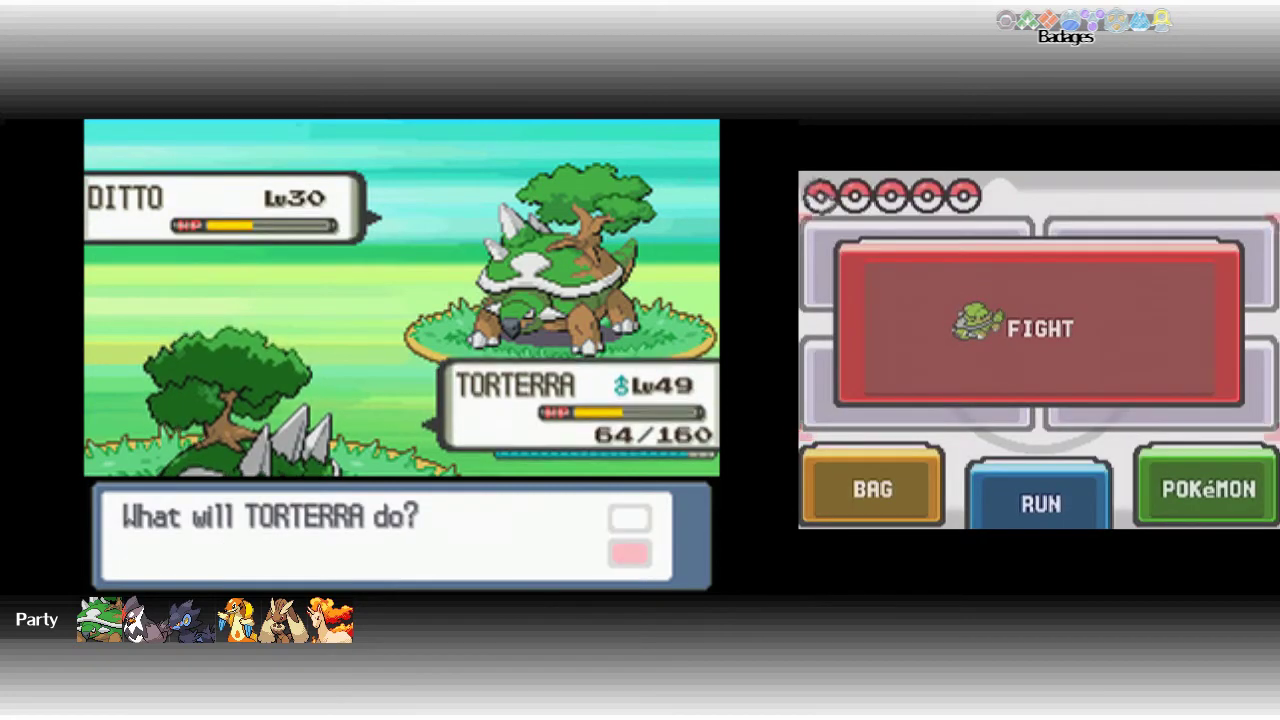
Open Torterra's move list to keep fighting the Ditto.
key("x")
key("x")
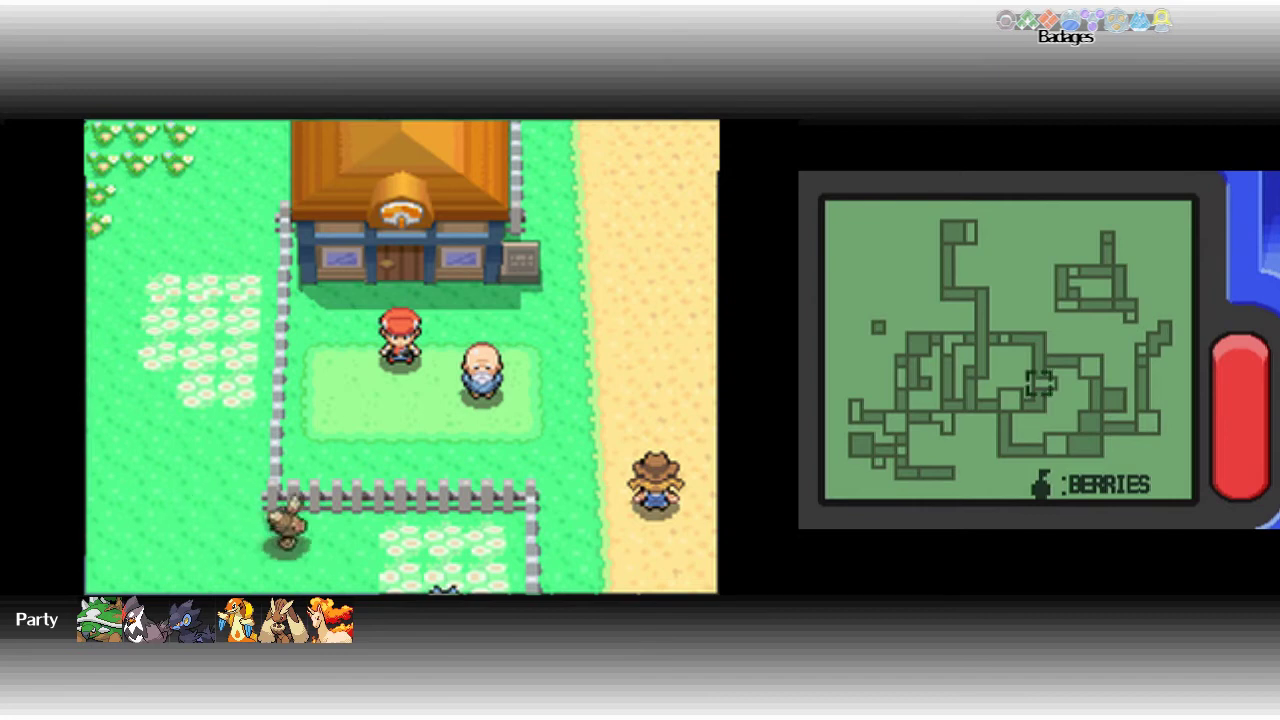
Use the Town Map from the Key Items pocket, then talk to the counter attendant.
key("x")
key("Down")
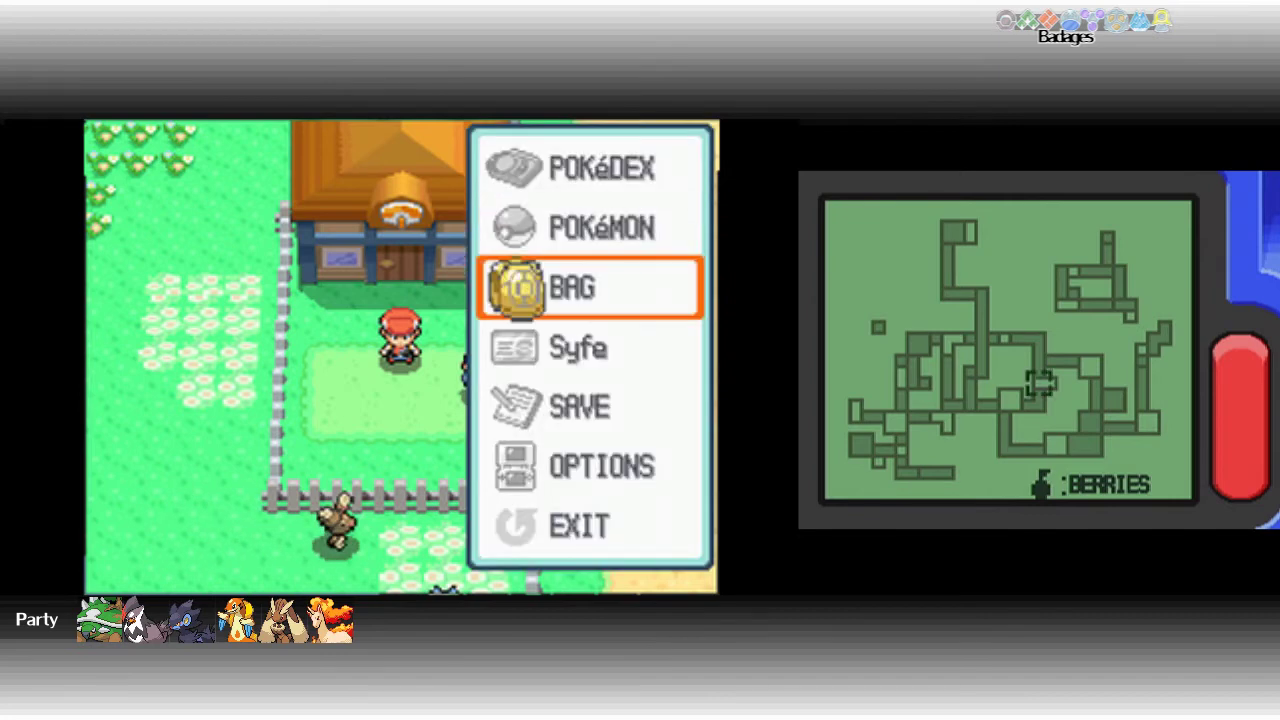
key("x")
key("Left")
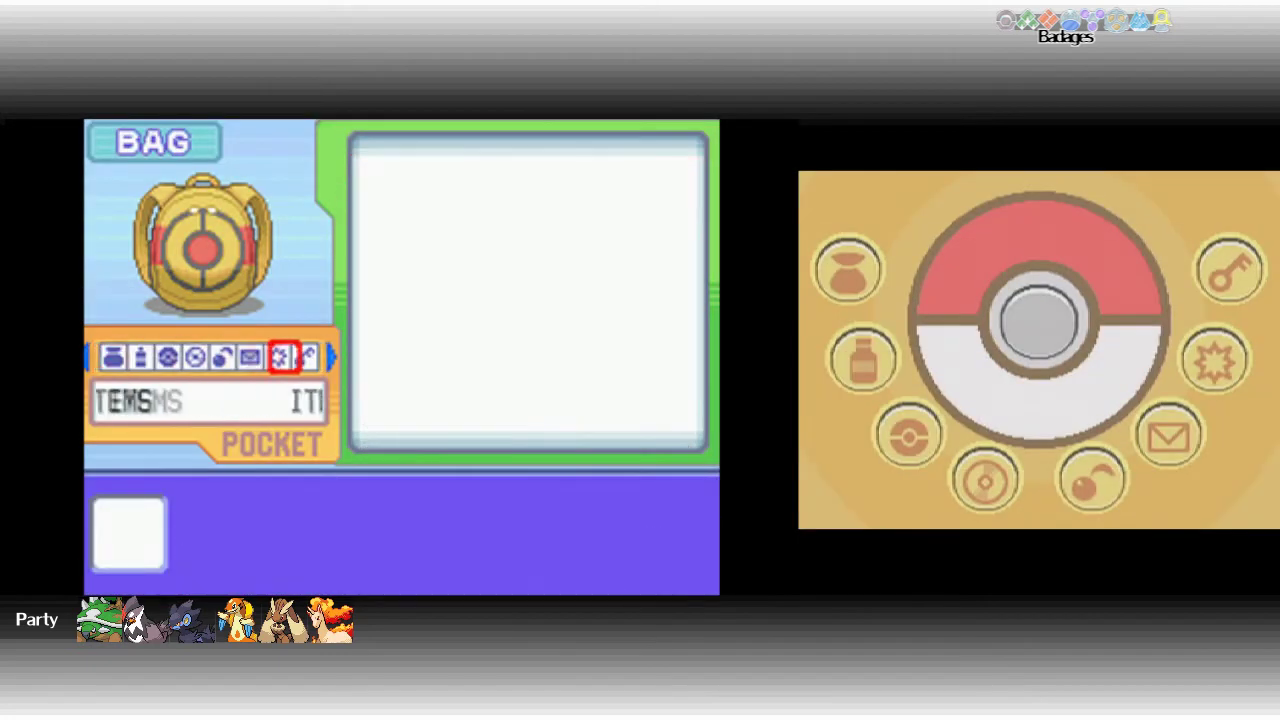
key("Down")
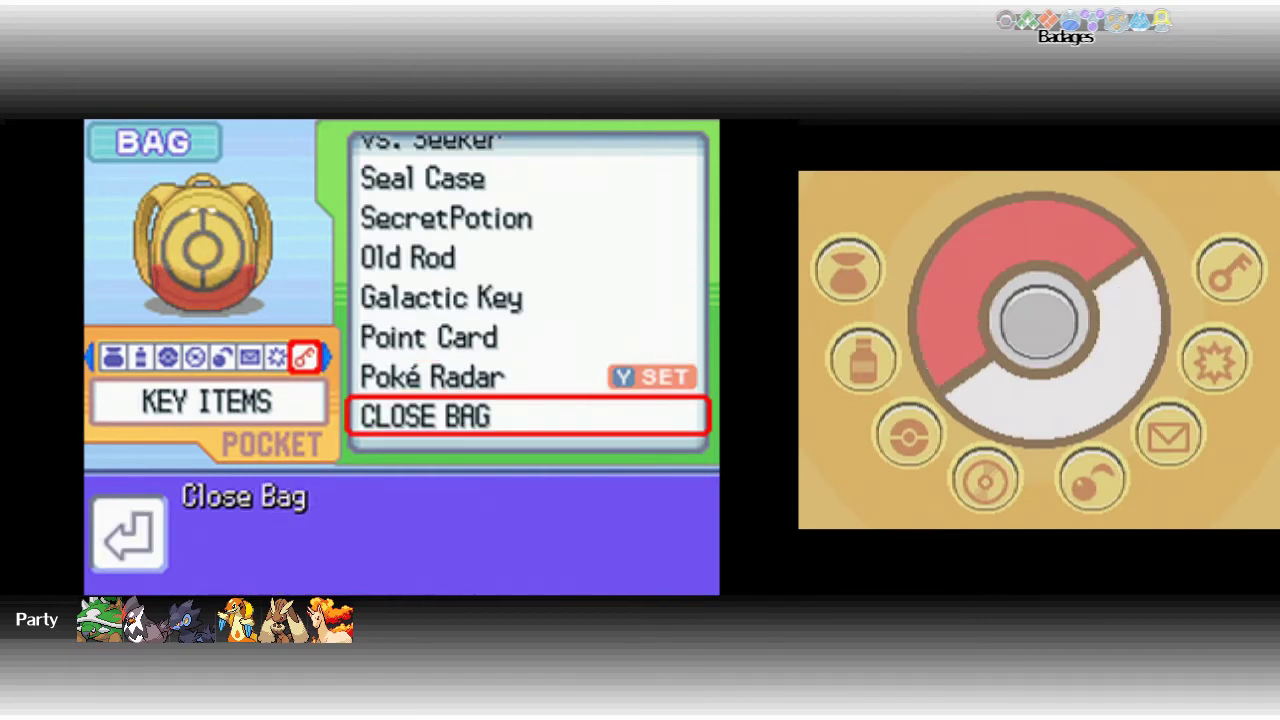
key("Up")
key("Up")
key("Up")
key("Up")
key("Up")
key("Up")
key("Up")
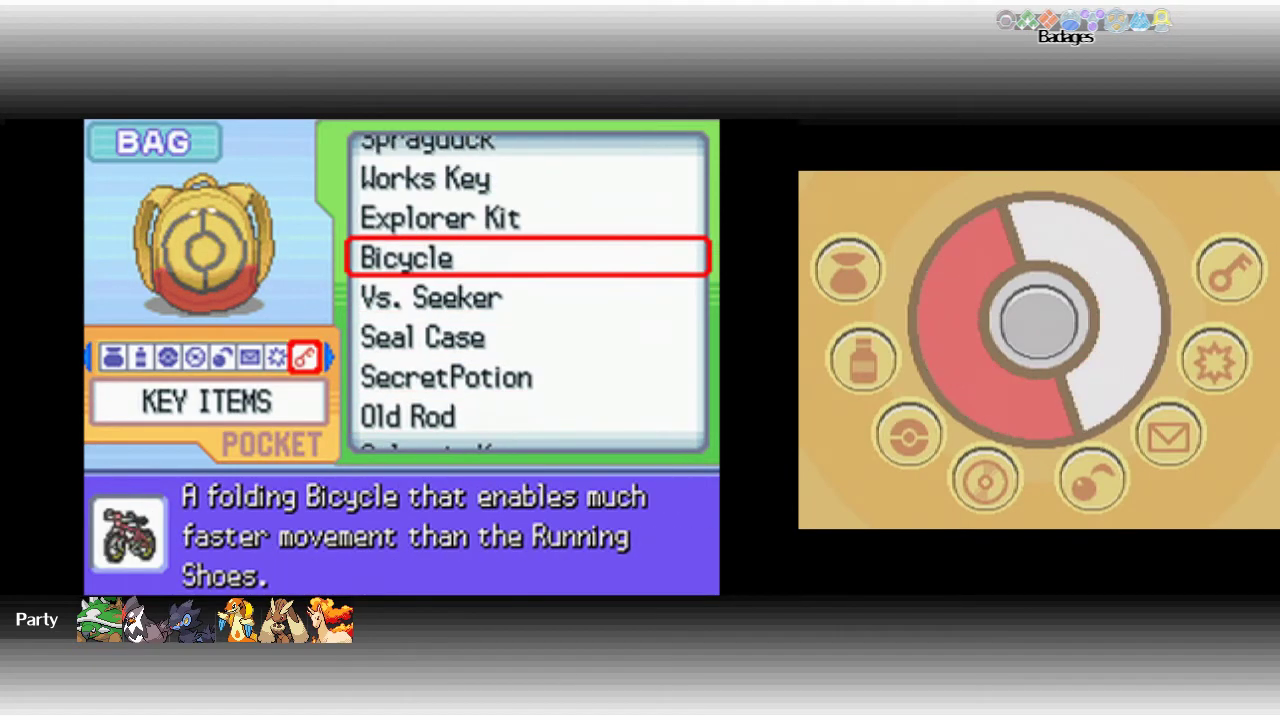
key("Up")
key("Up")
key("Up")
key("Up")
key("x")
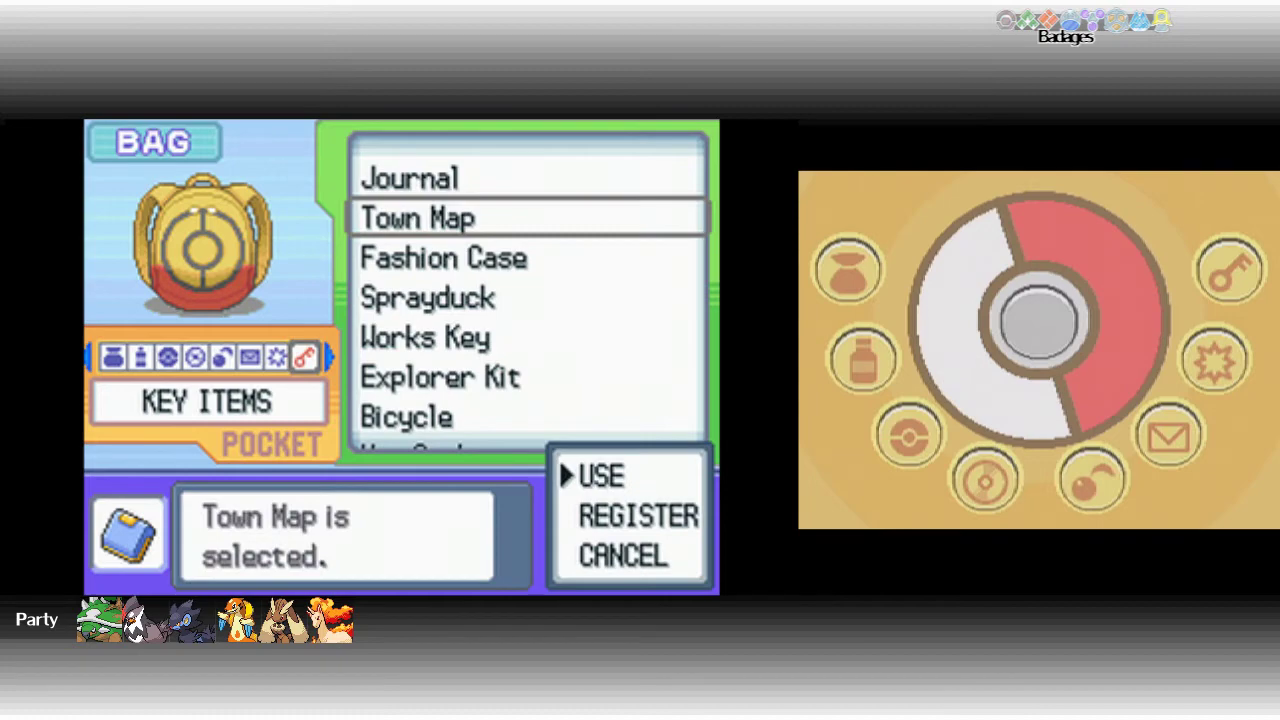
key("x")
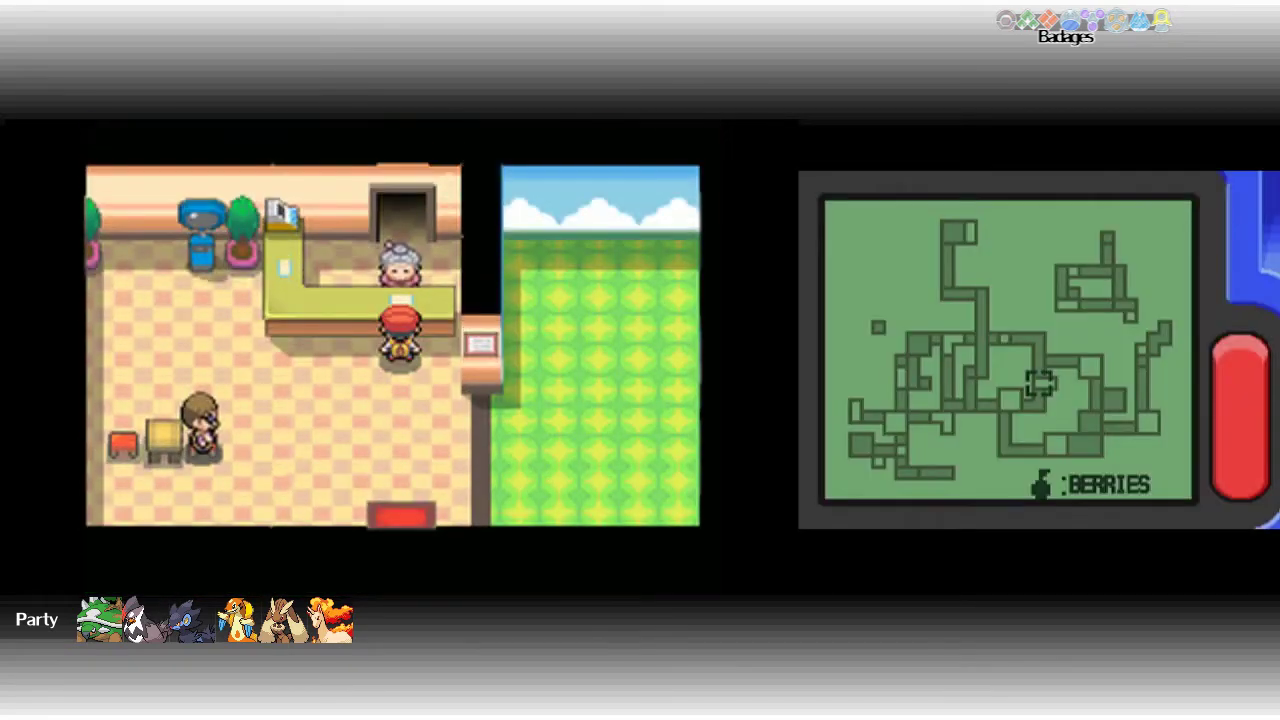
key("x")
Deposit Torterra, then Ditto, with the Day-Care Lady and walk out beside the old man.
key("x")
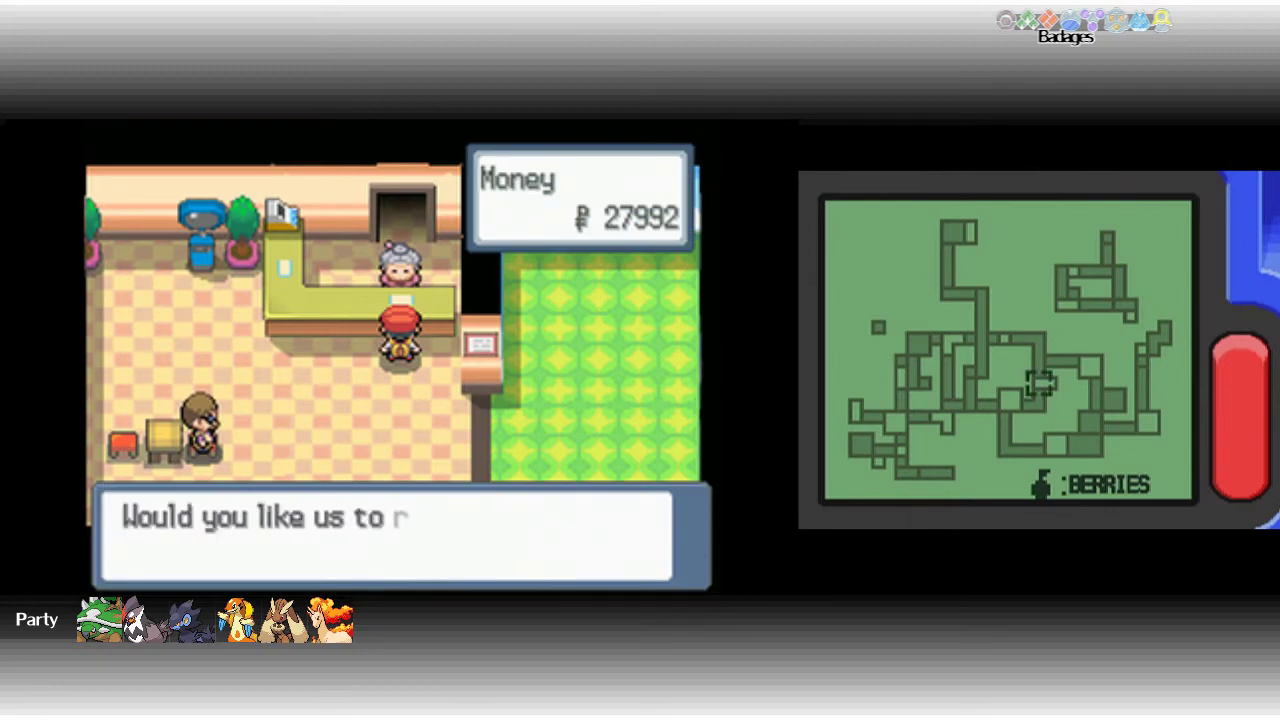
key("x")
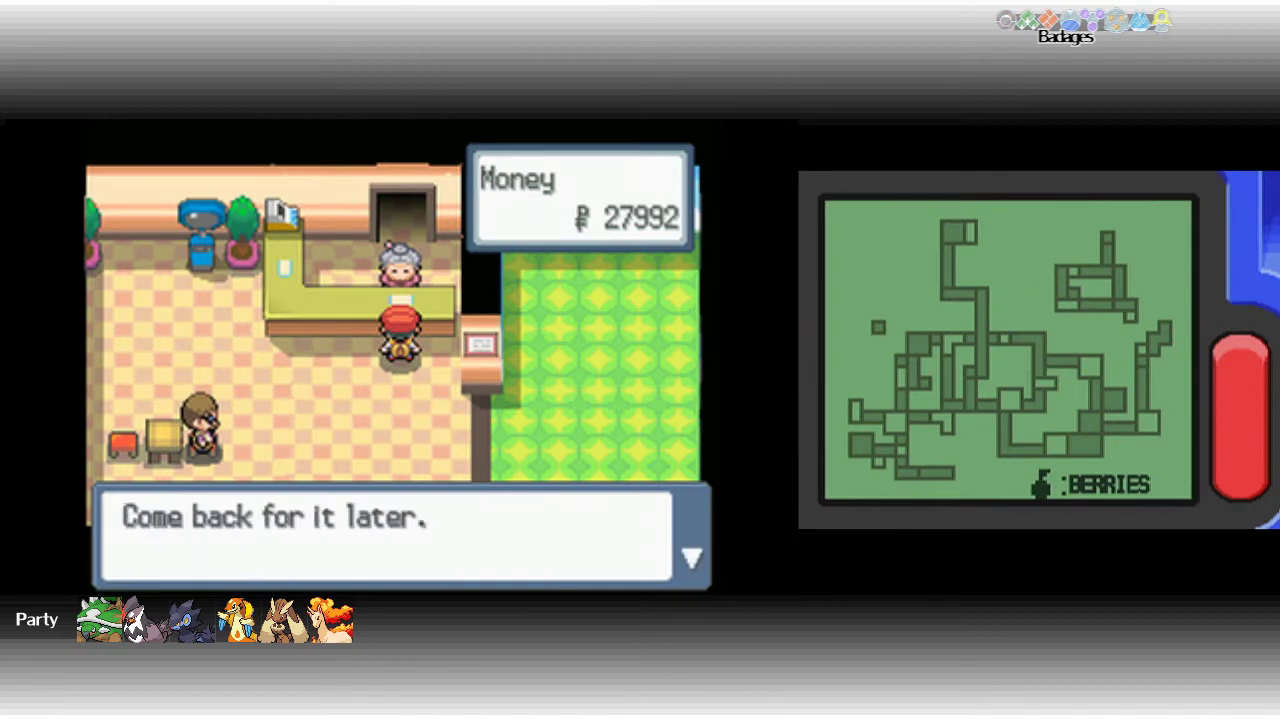
key("x")
key("x")
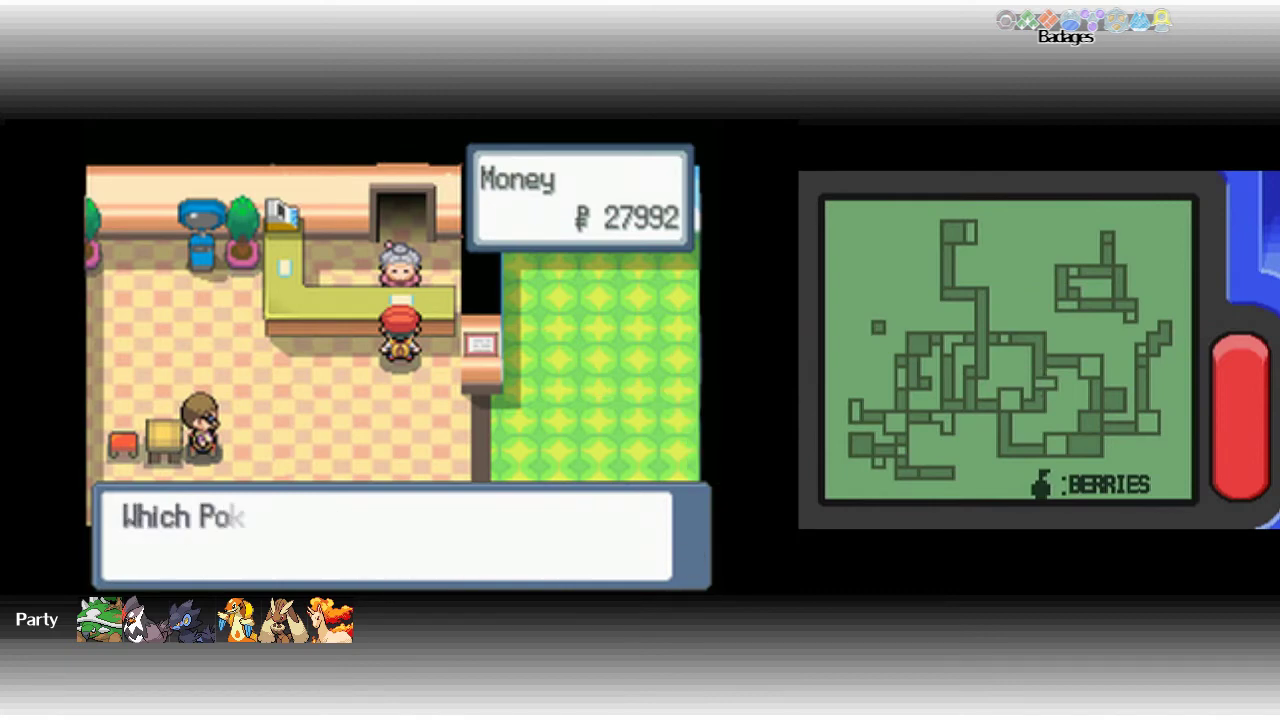
key("x")
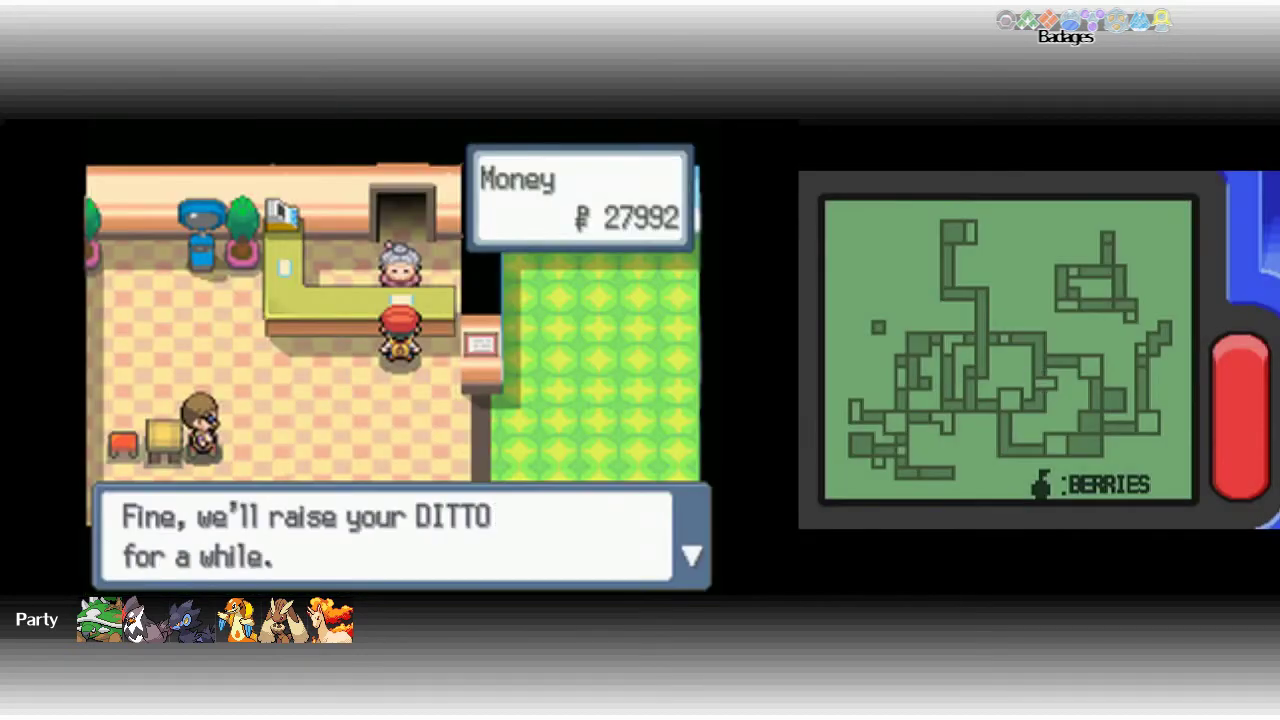
key("x")
key("x")
key("Down")
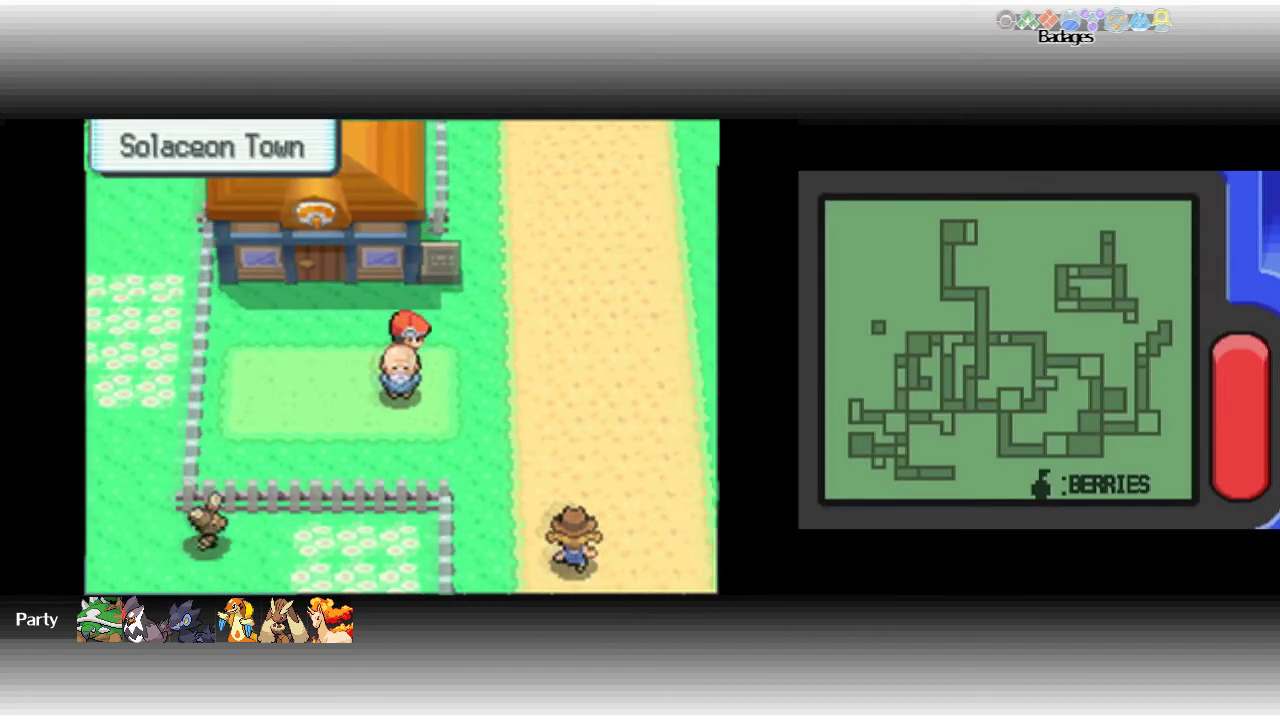
key("Down")
Hear the Day-Care Man's report, then walk north onto Route 210.
key("x")
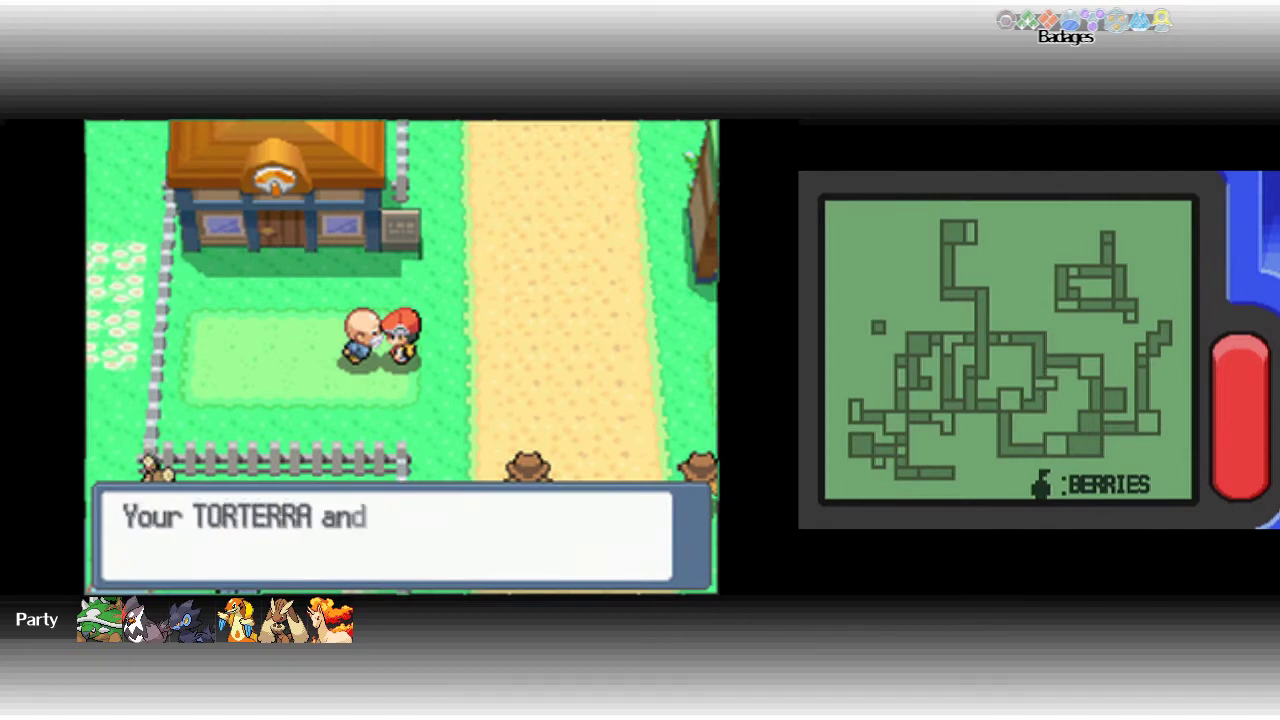
key("x")
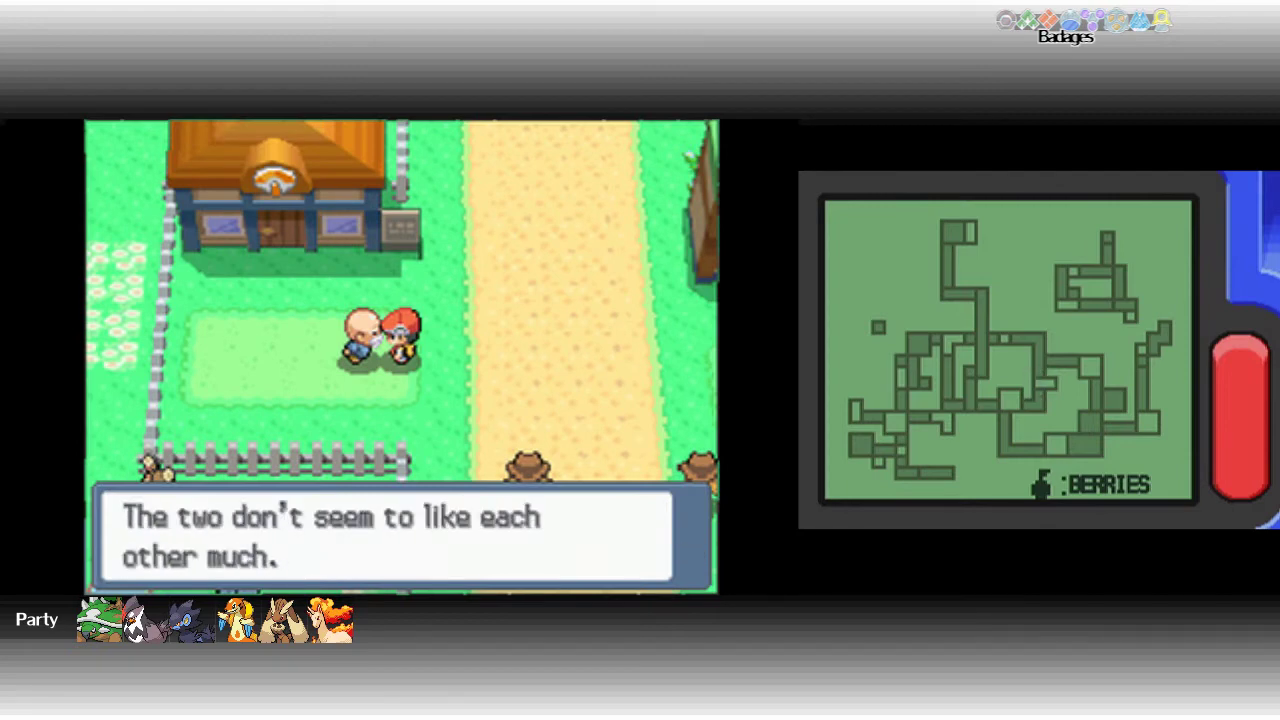
key("x")
key("Right")
key("Right")
key("Up")
key("Up")
key("Up")
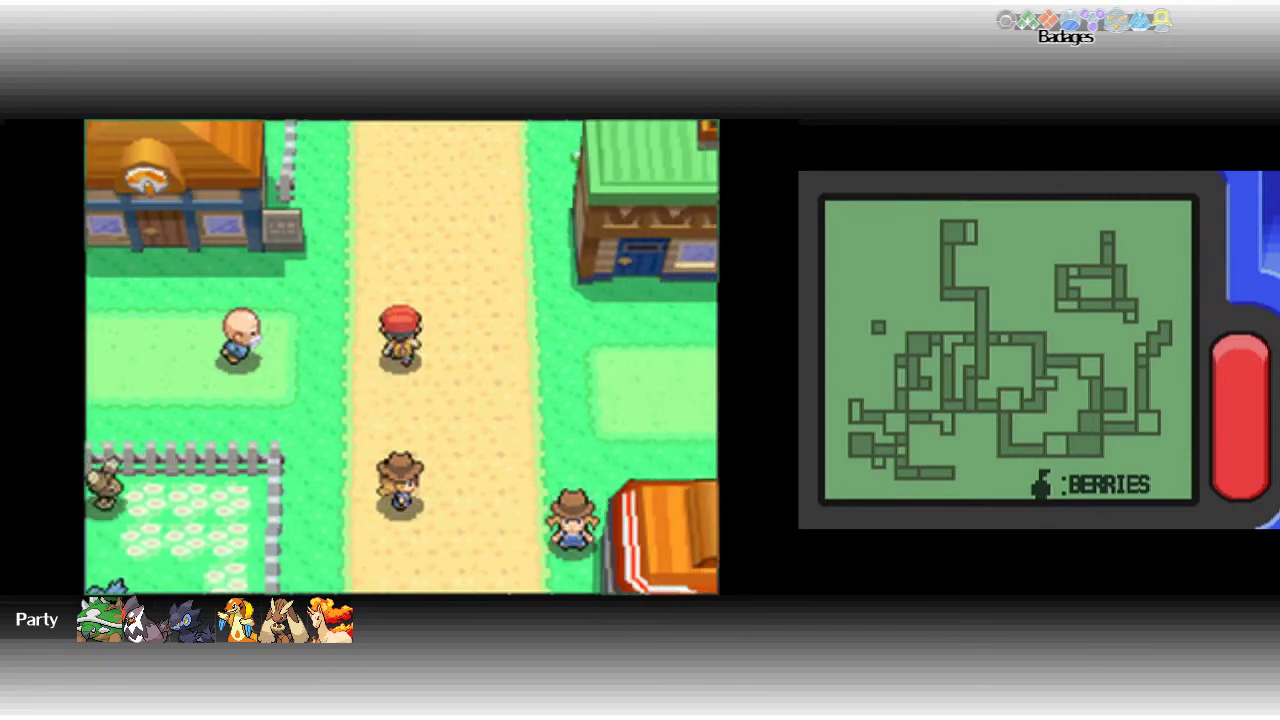
key("Up")
key("Up")
key("Up")
key("Up")
key("Up")
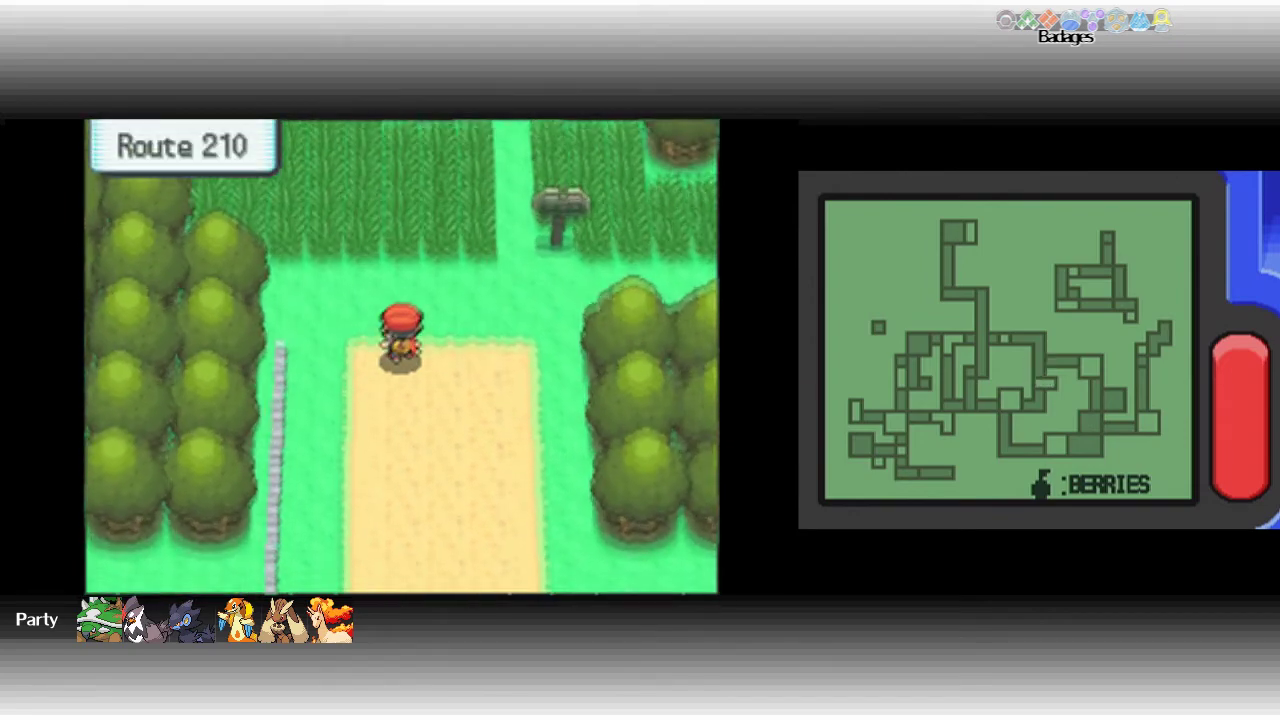
Return to the Day-Care Man, who says the pair don't get along, then bring up Stara's options.
key("Down")
key("Down")
key("Down")
key("Down")
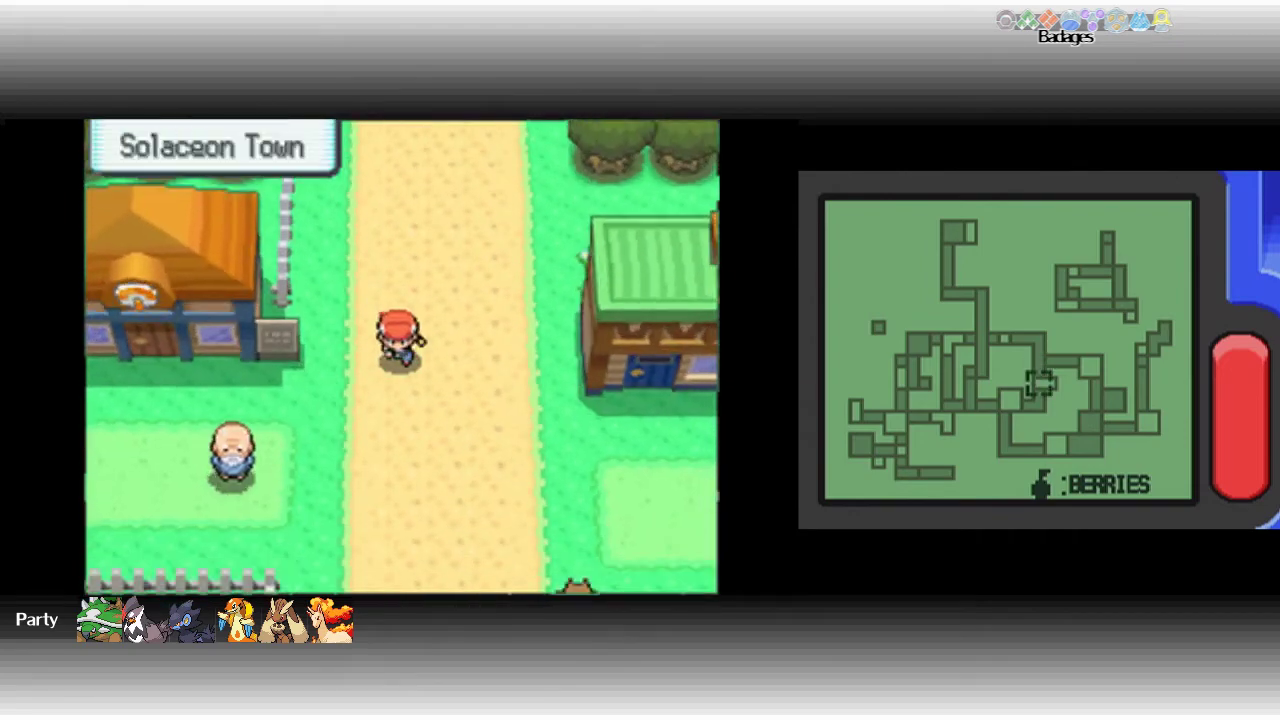
key("Down")
key("Down")
key("Left")
key("Left")
key("x")
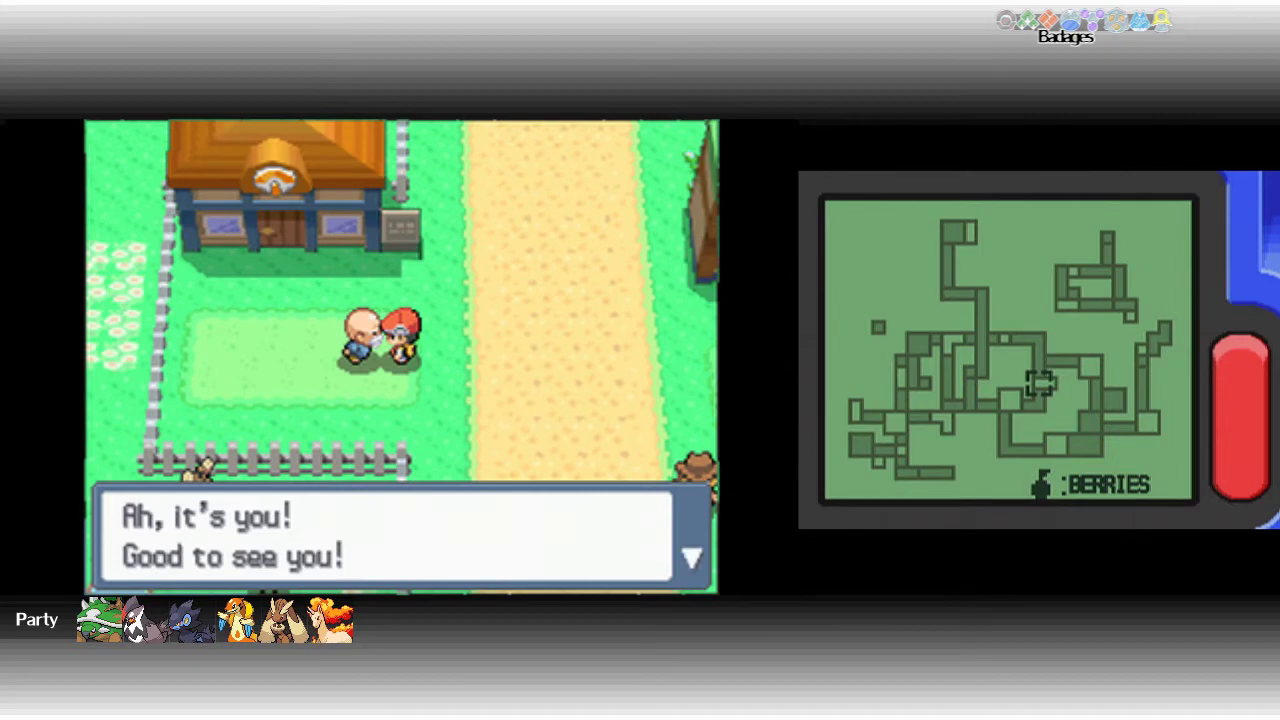
key("x")
key("x")
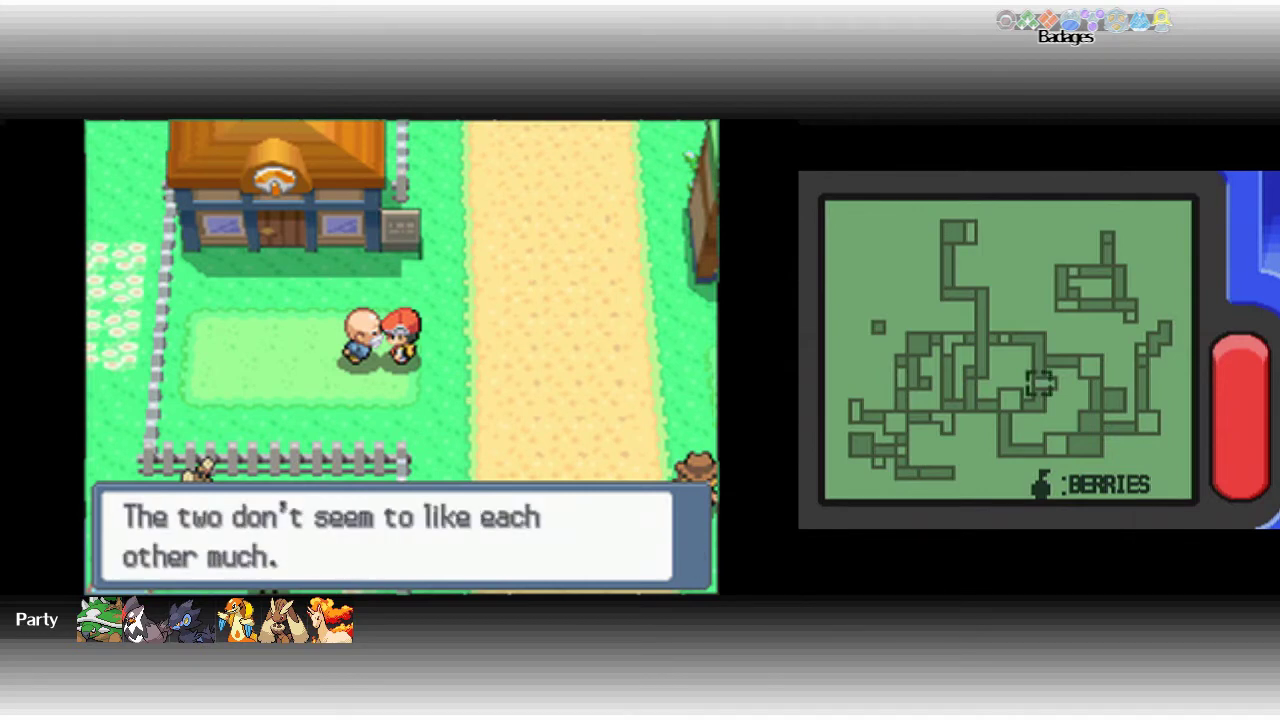
key("x")
key("Right")
key("Right")
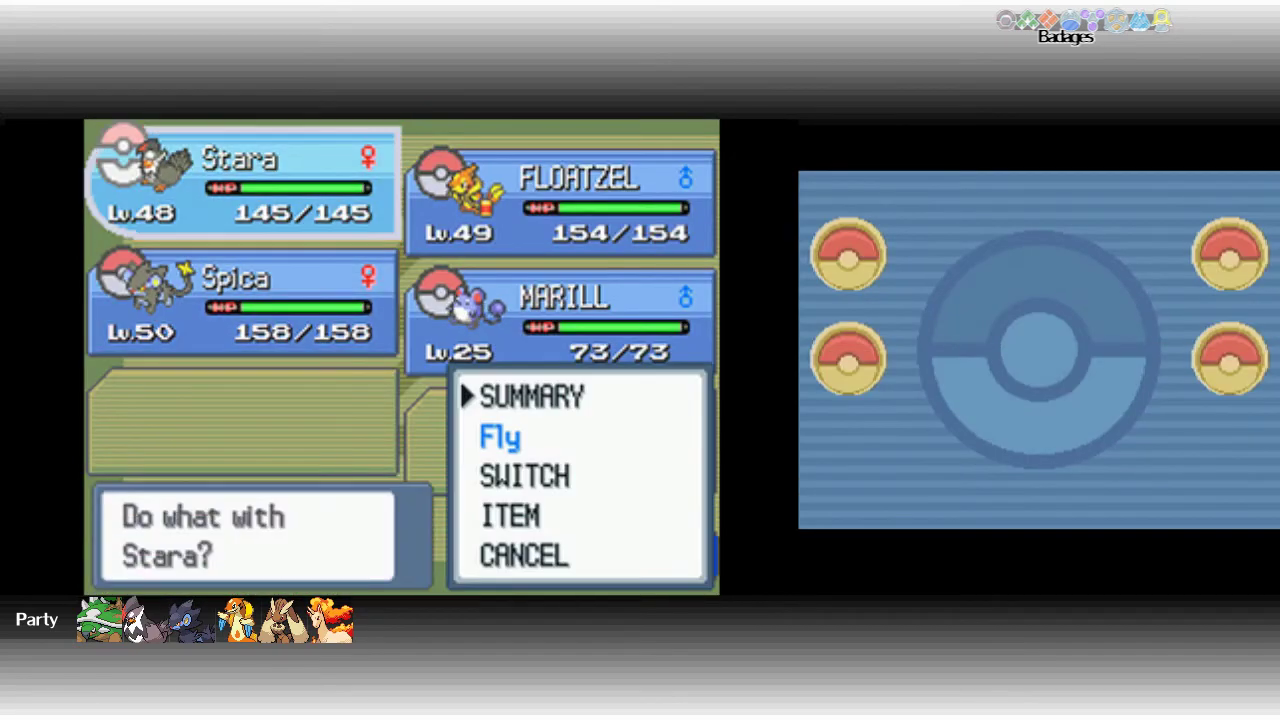
key("Down")
key("x")
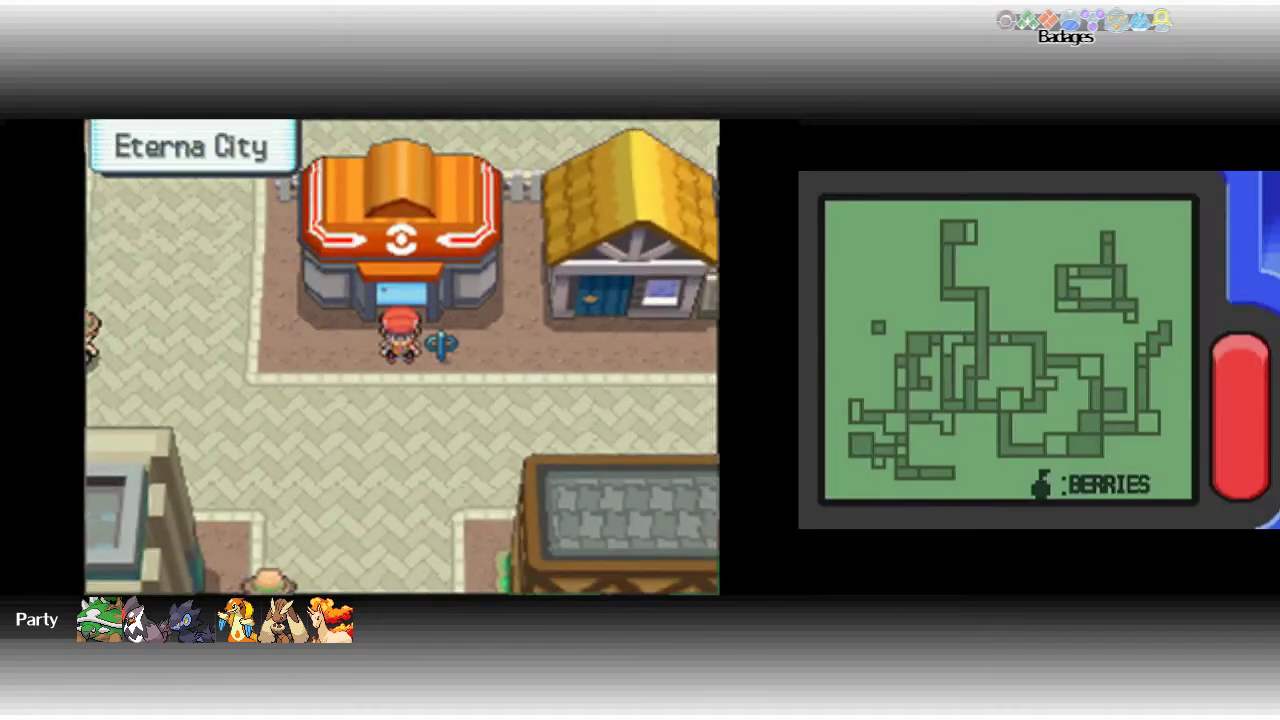
Fly with Stara, then walk south through Eterna City to the town gate.
key("Down")
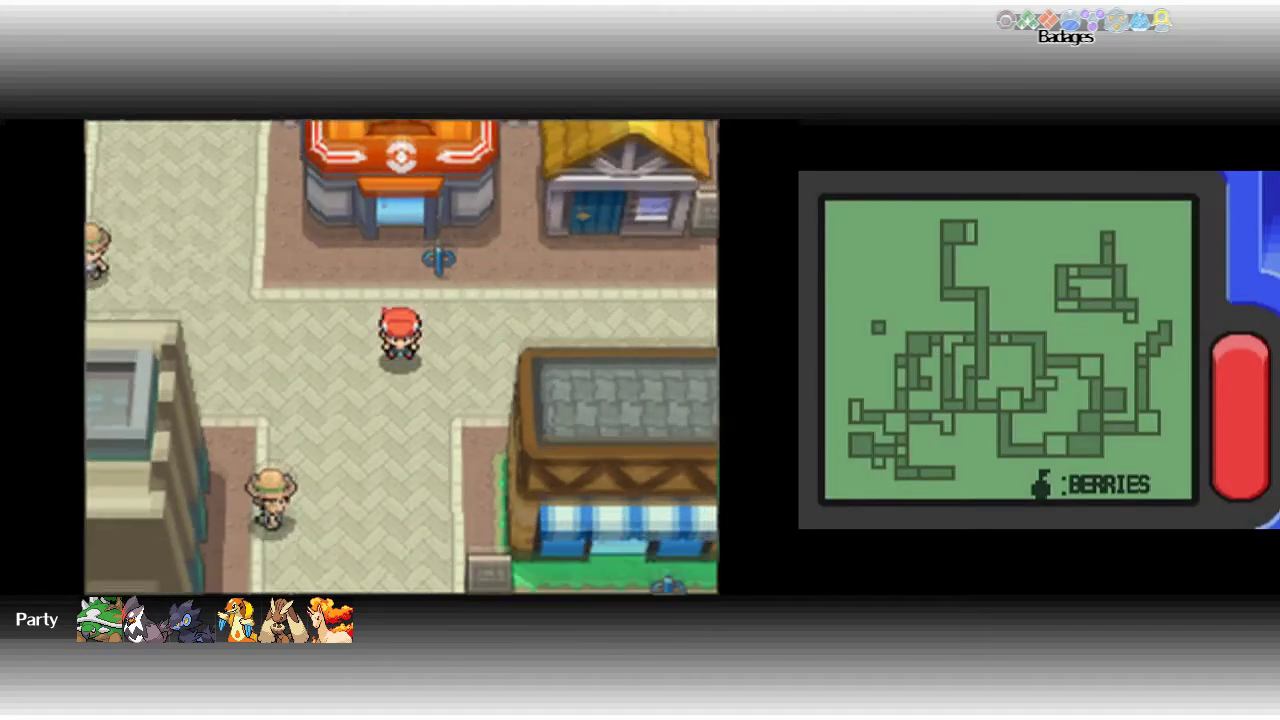
key("x")
key("Down")
key("Down")
key("Down")
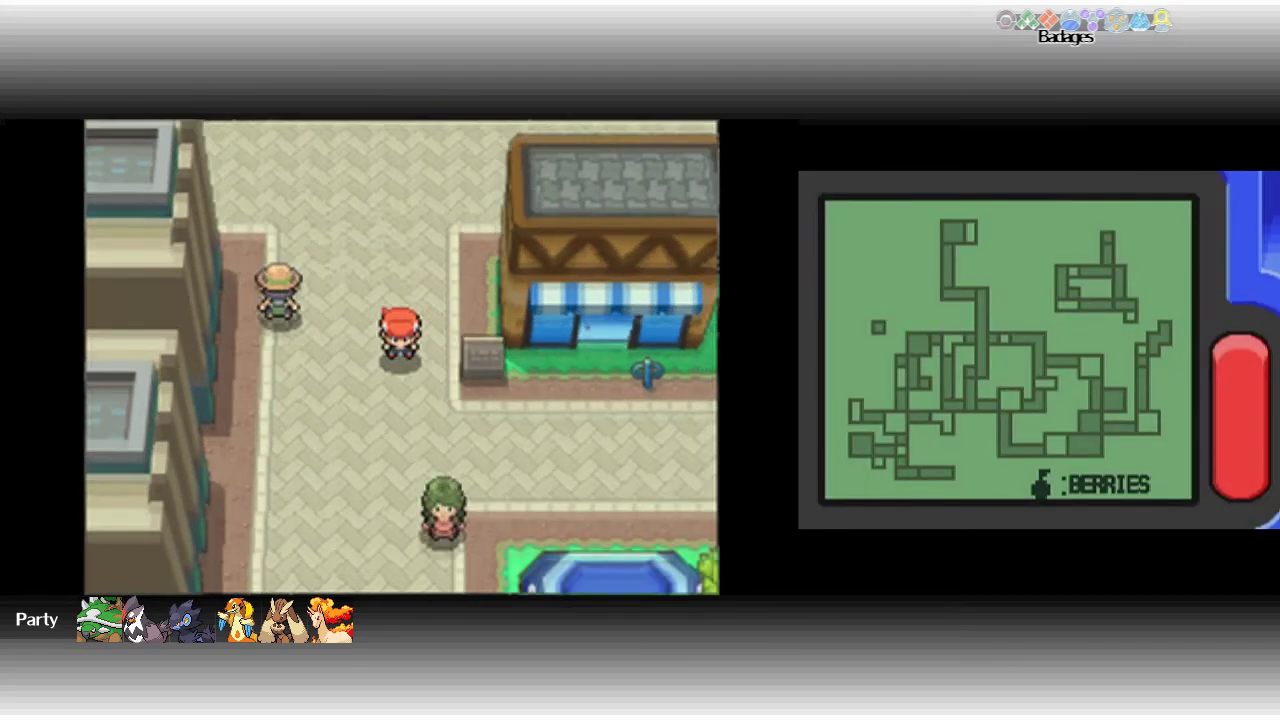
key("Down")
key("Down")
key("Down")
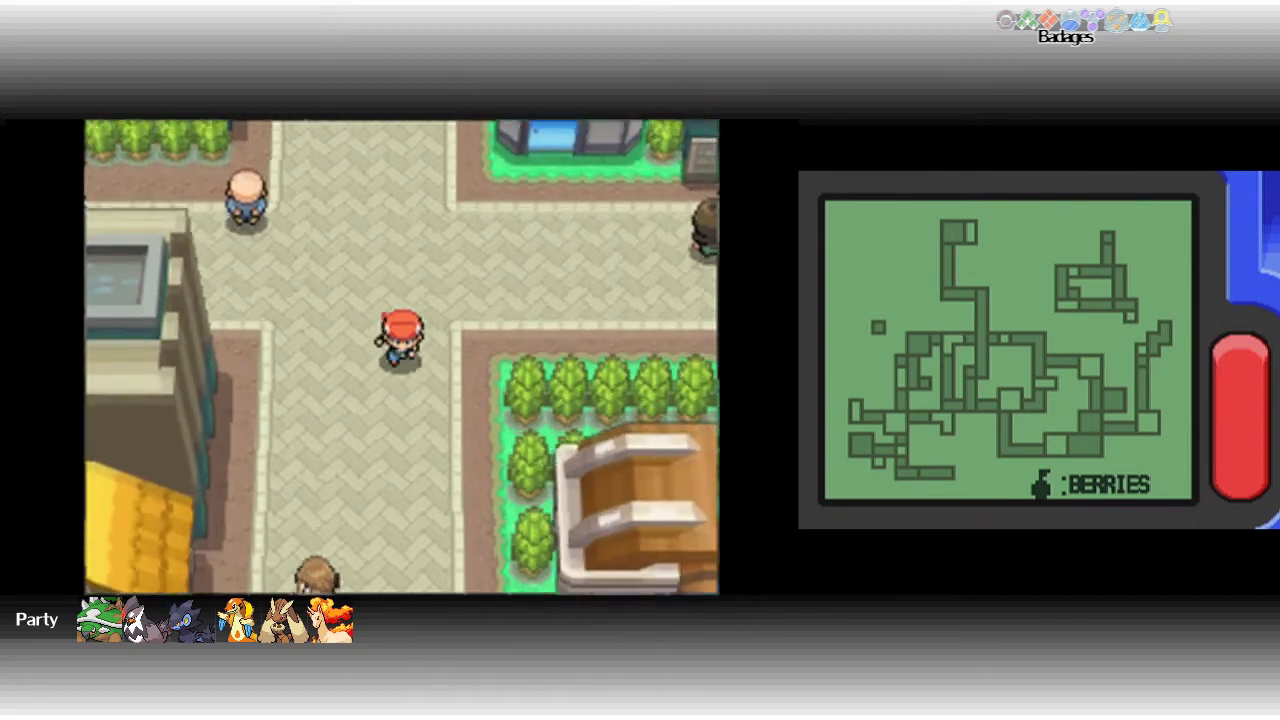
key("Down")
key("Down")
key("Down")
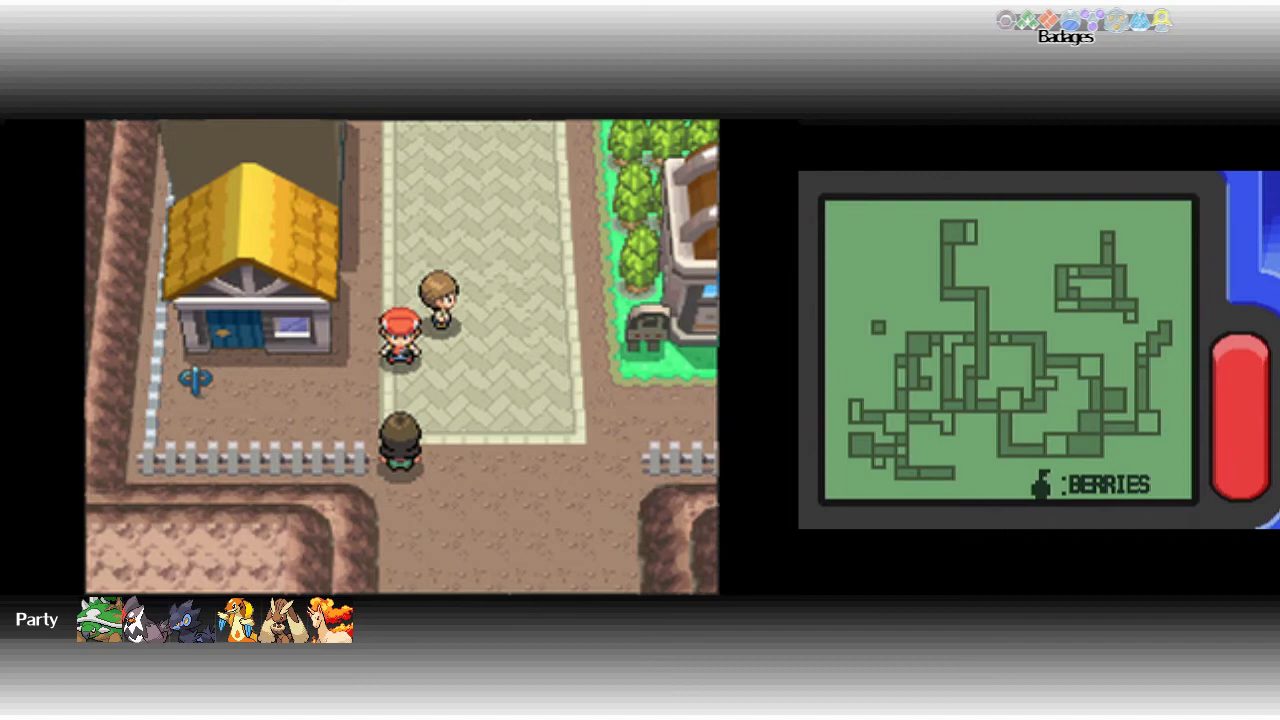
key("Down")
key("Down")
key("Down")
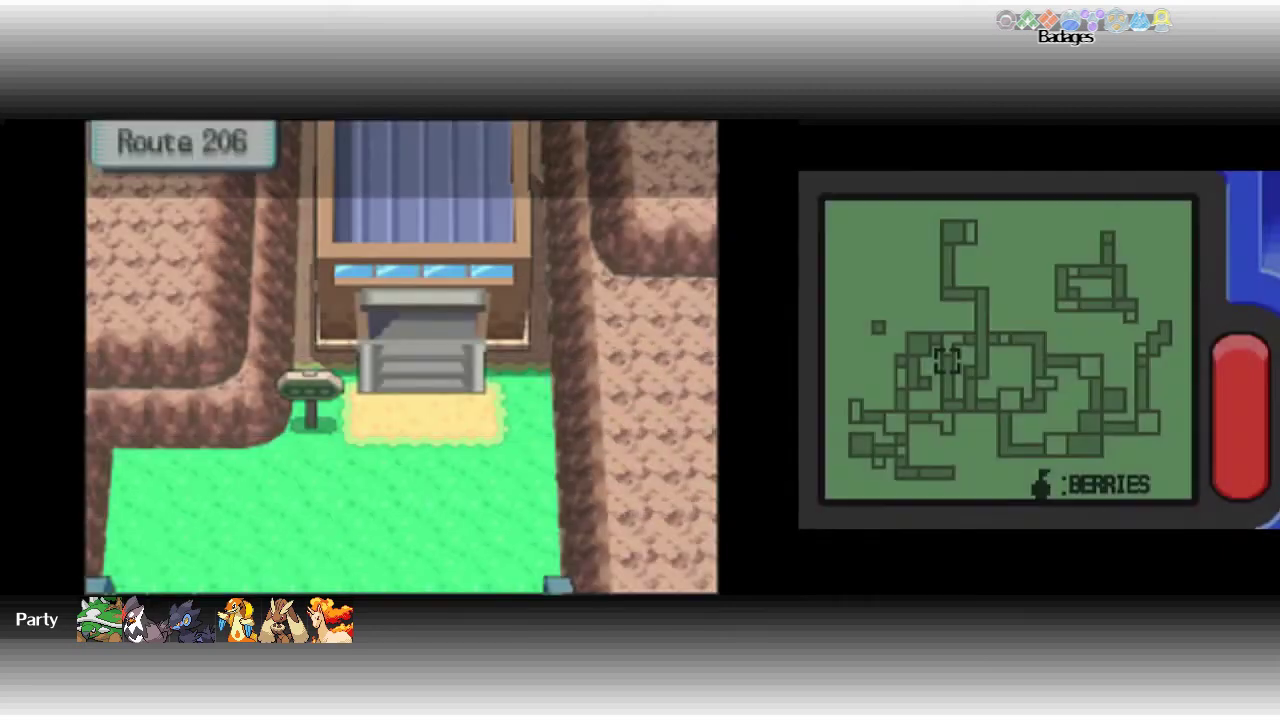
Leave the gatehouse and travel down the Route 206 cycling road.
key("Down")
key("Down")
key("Down")
key("Down")
key("Down")
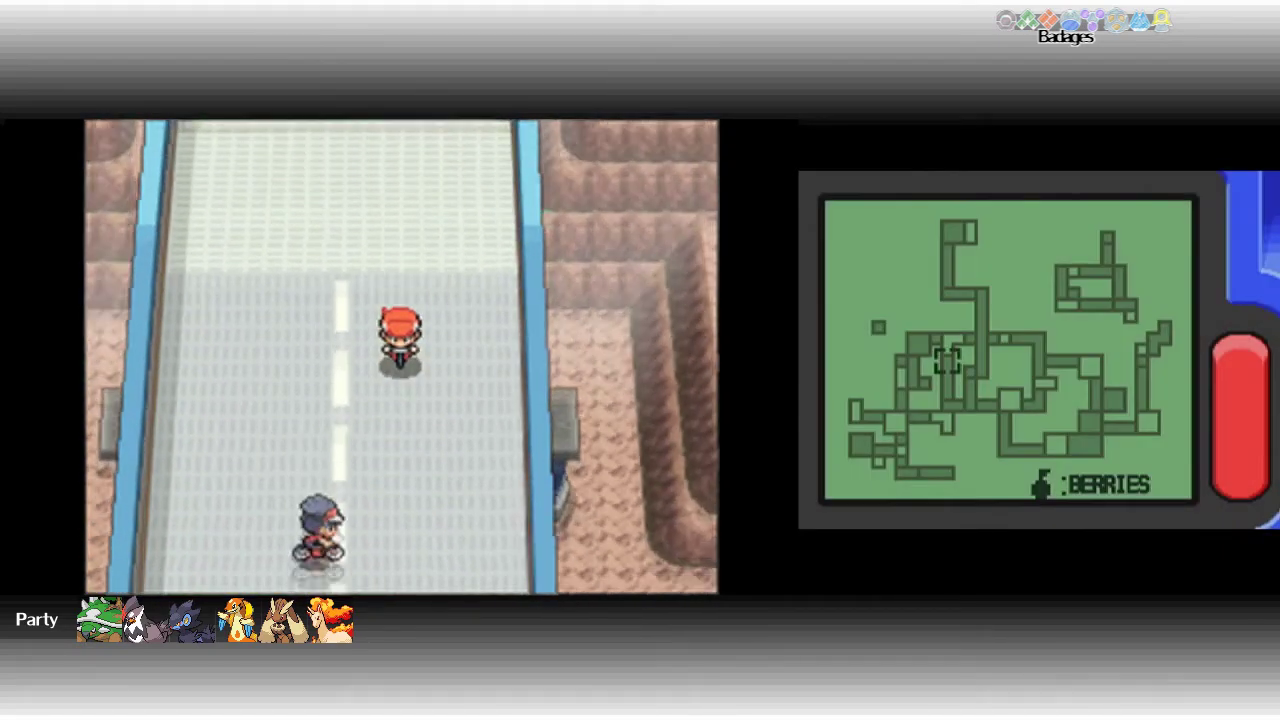
key("Down")
key("Down")
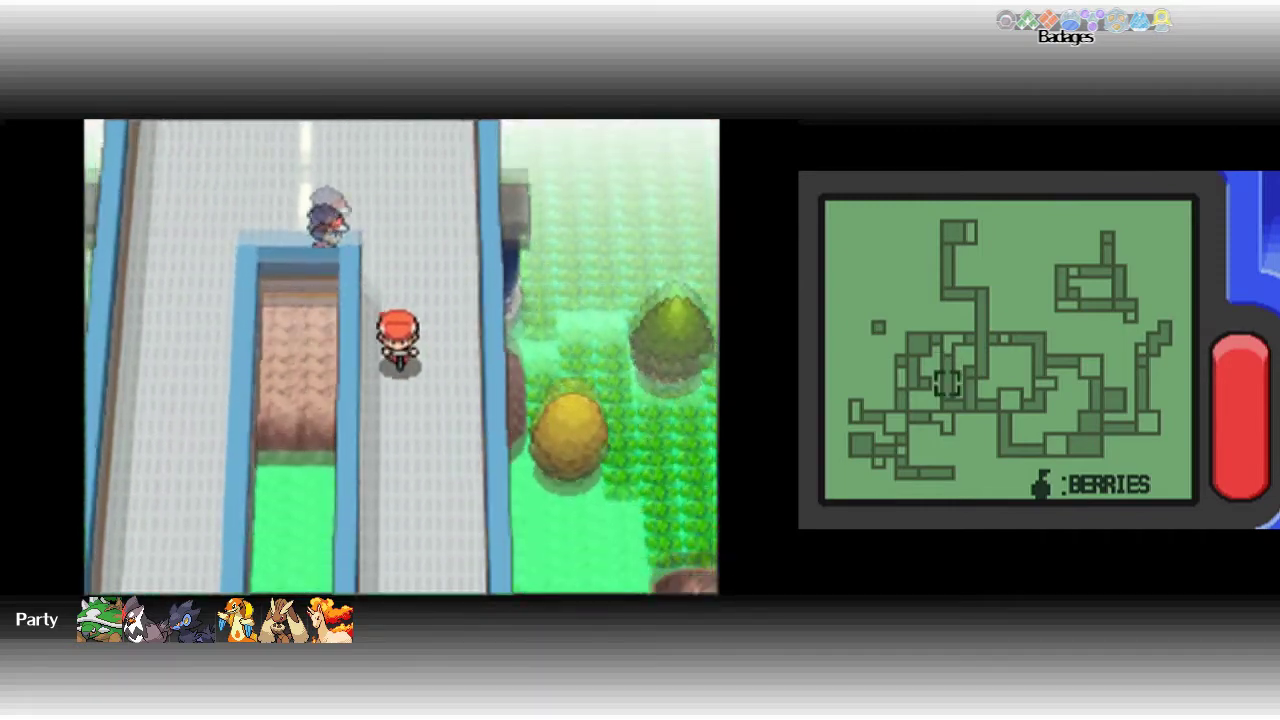
key("Down")
key("Down")
key("Down")
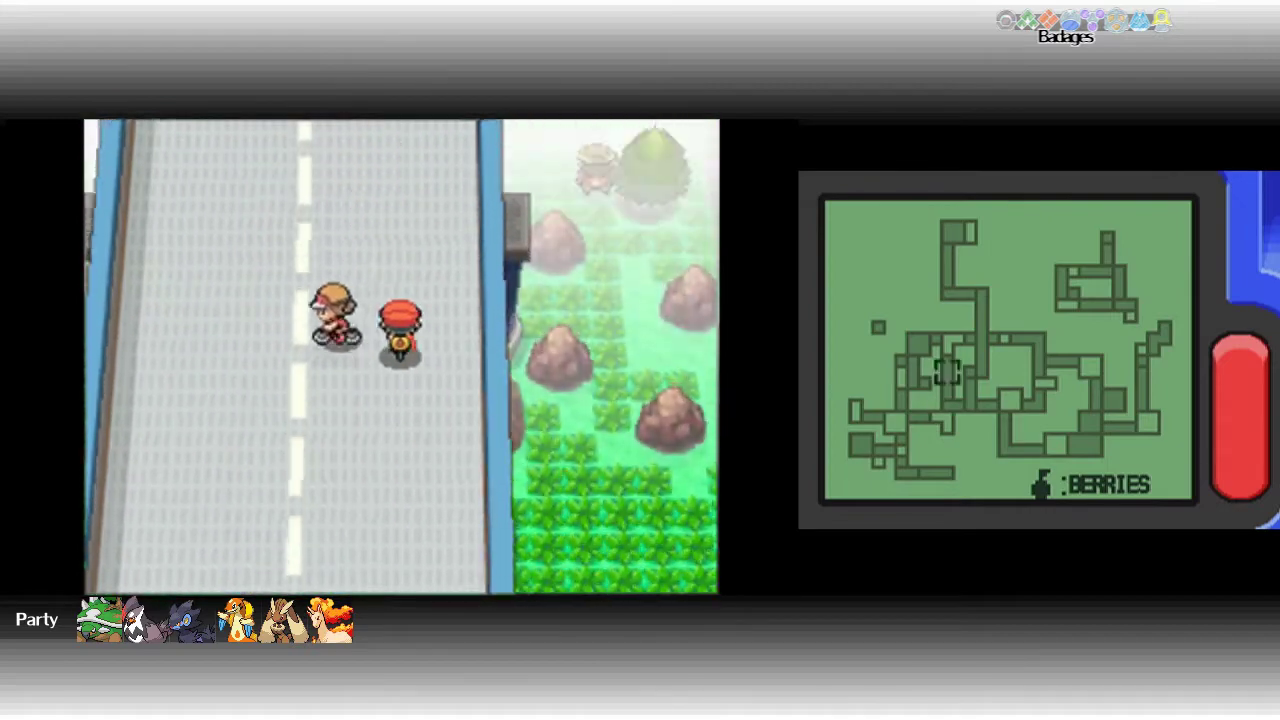
Flip through the Pokétch apps, from analog clock and town map to the calculator.
key("Down")
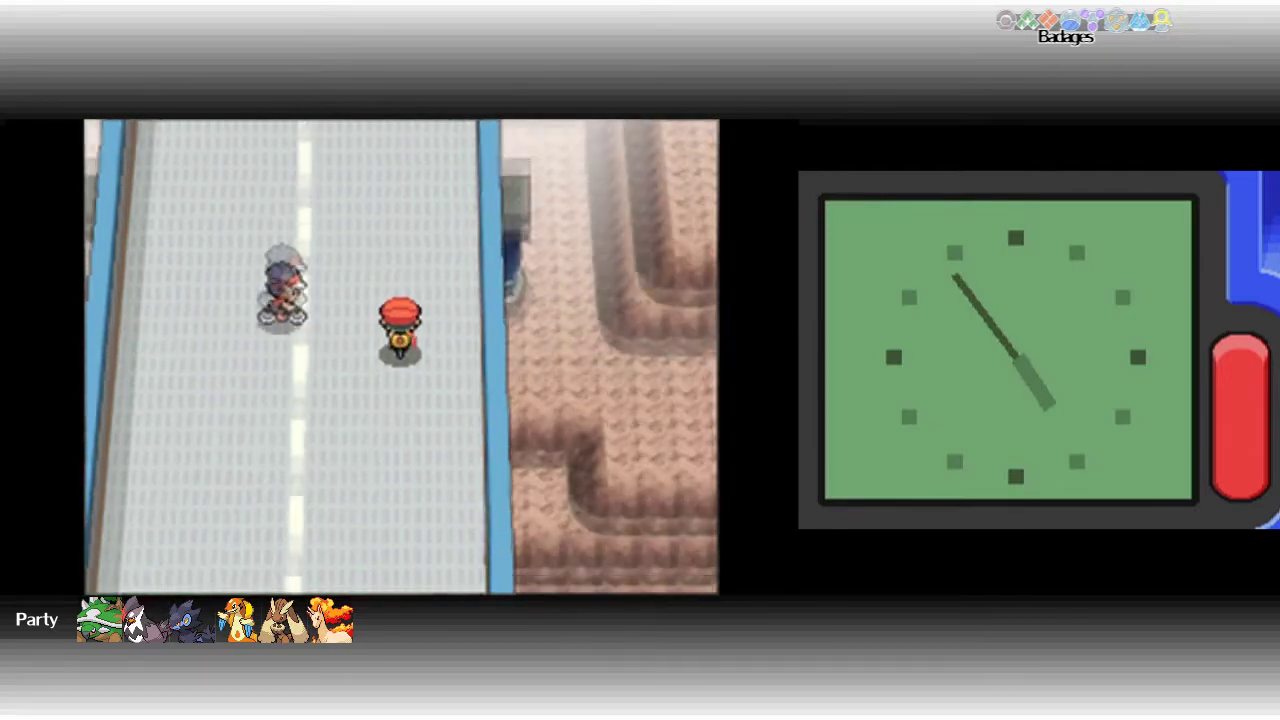
key("Up")
key("Up")
key("Up")
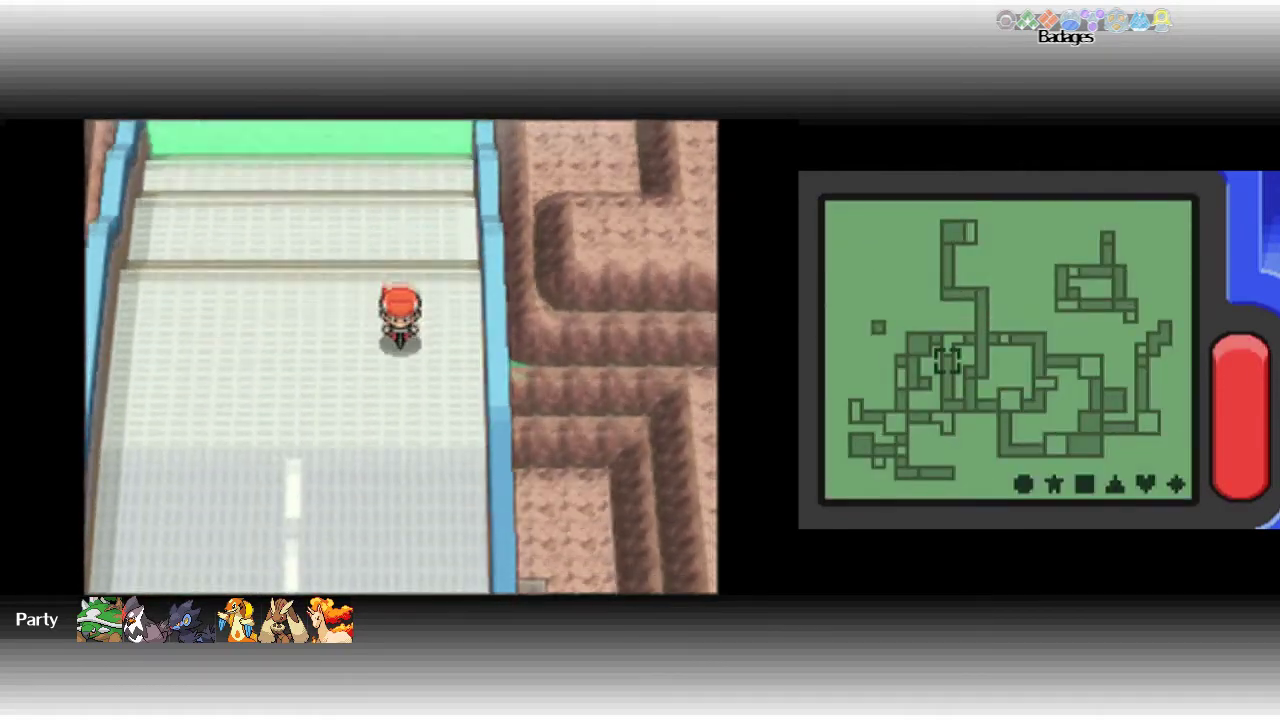
key("Down")
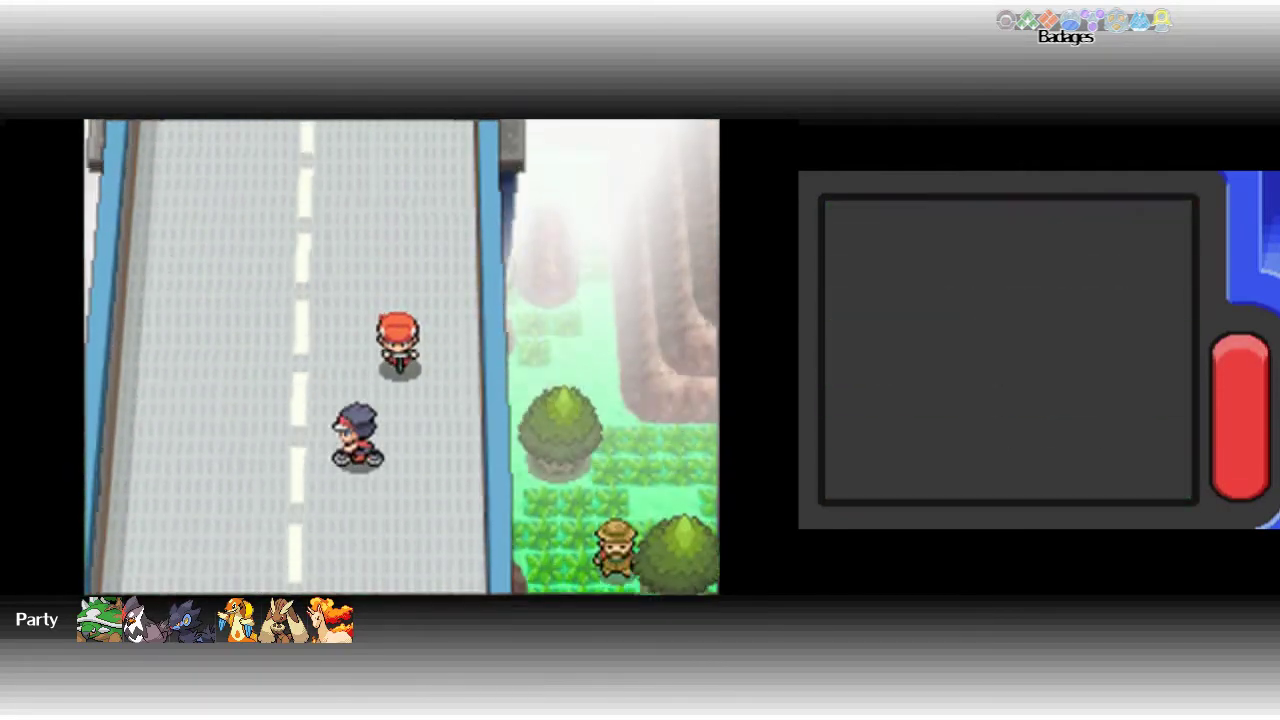
key("Down")
key("Down")
key("Down")
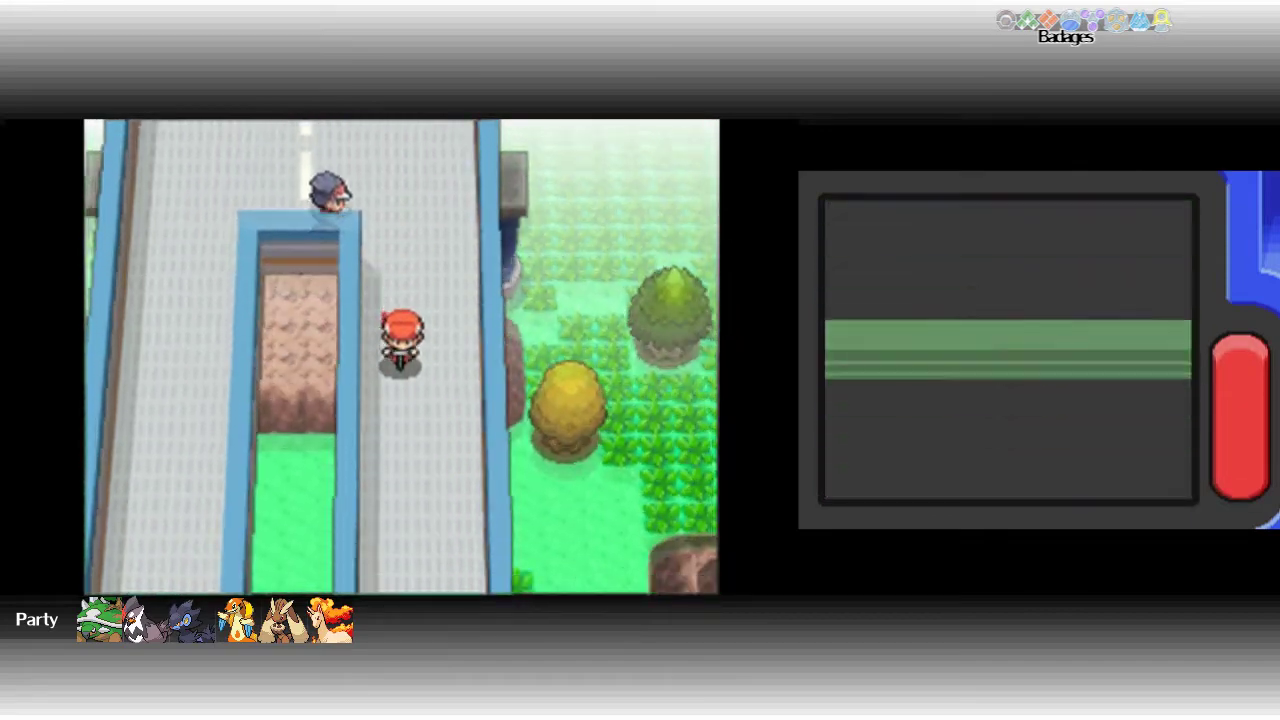
key("Up")
key("Up")
key("Down")
key("Down")
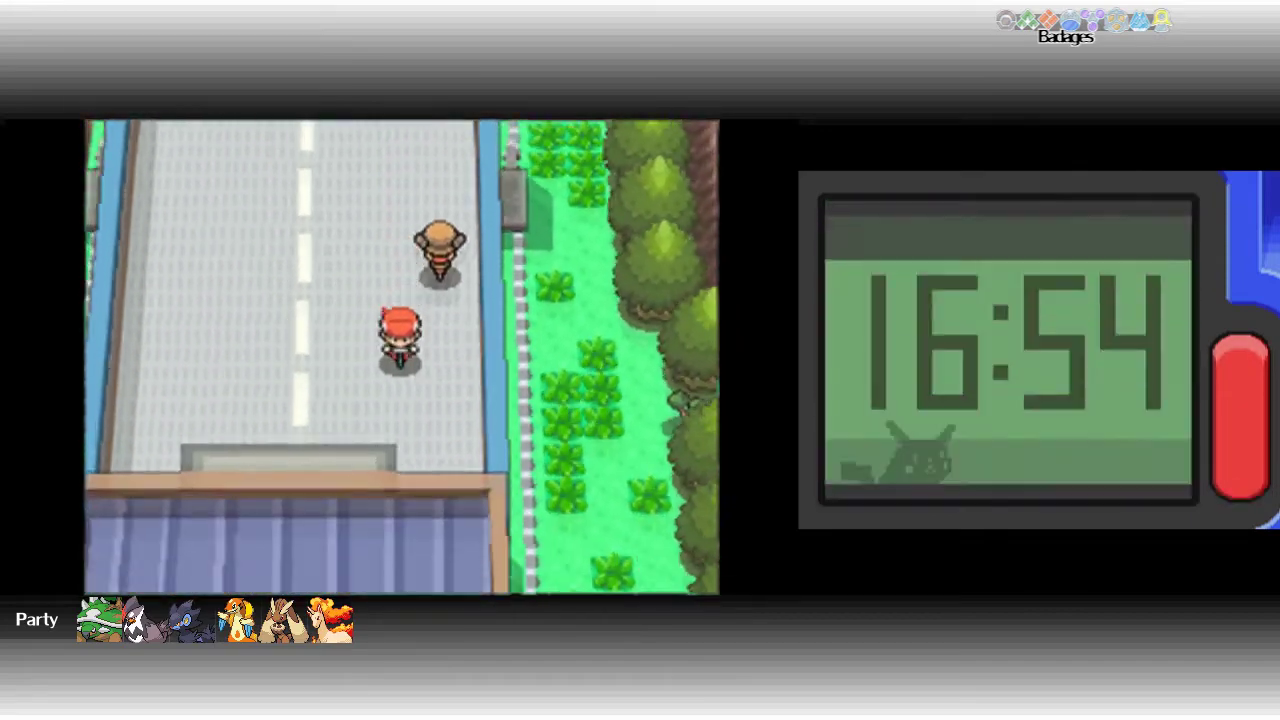
key("Down")
key("Down")
key("Down")
key("Down")
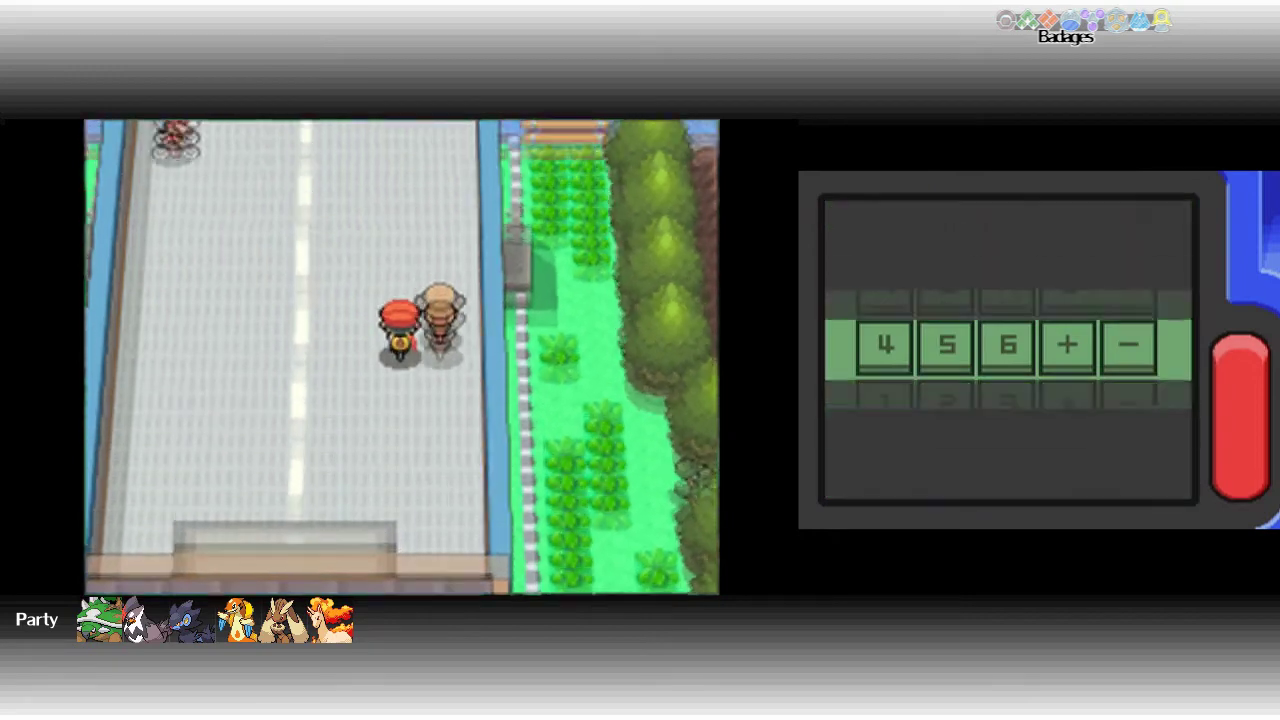
key("Down")
key("Down")
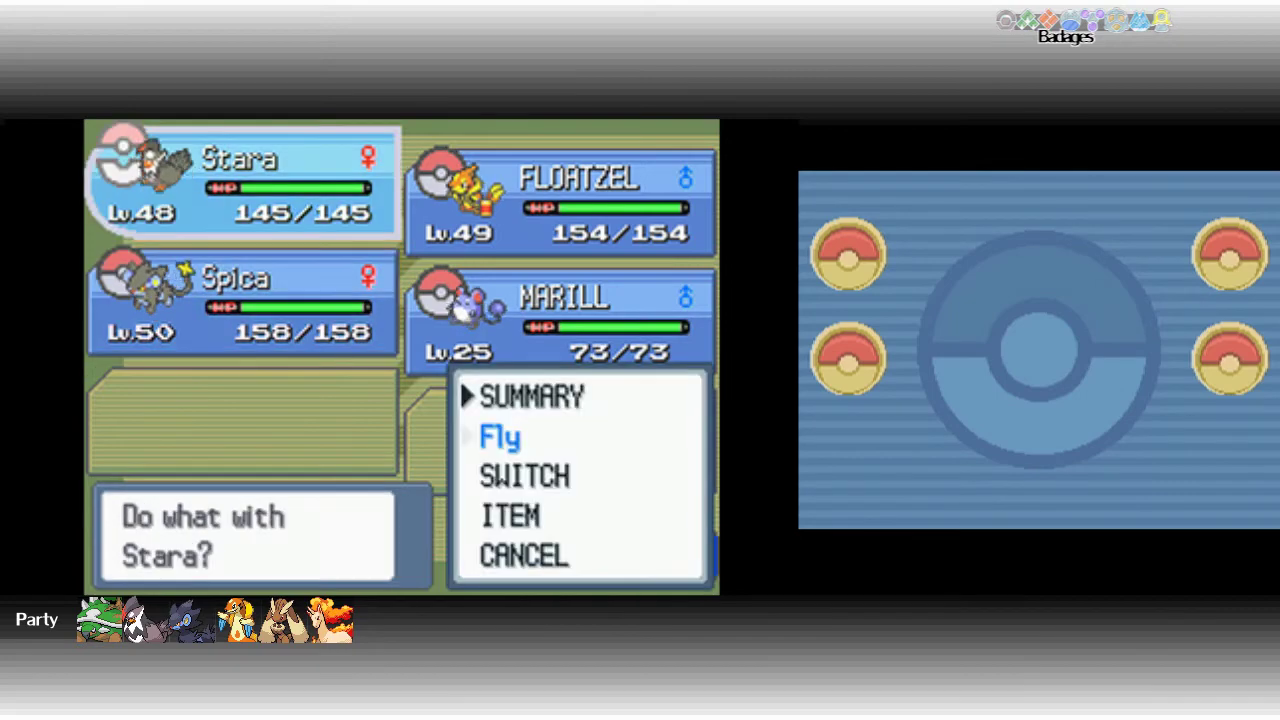
key("x")
Use Stara's Fly and move the map target toward Solaceon Town.
key("Right")
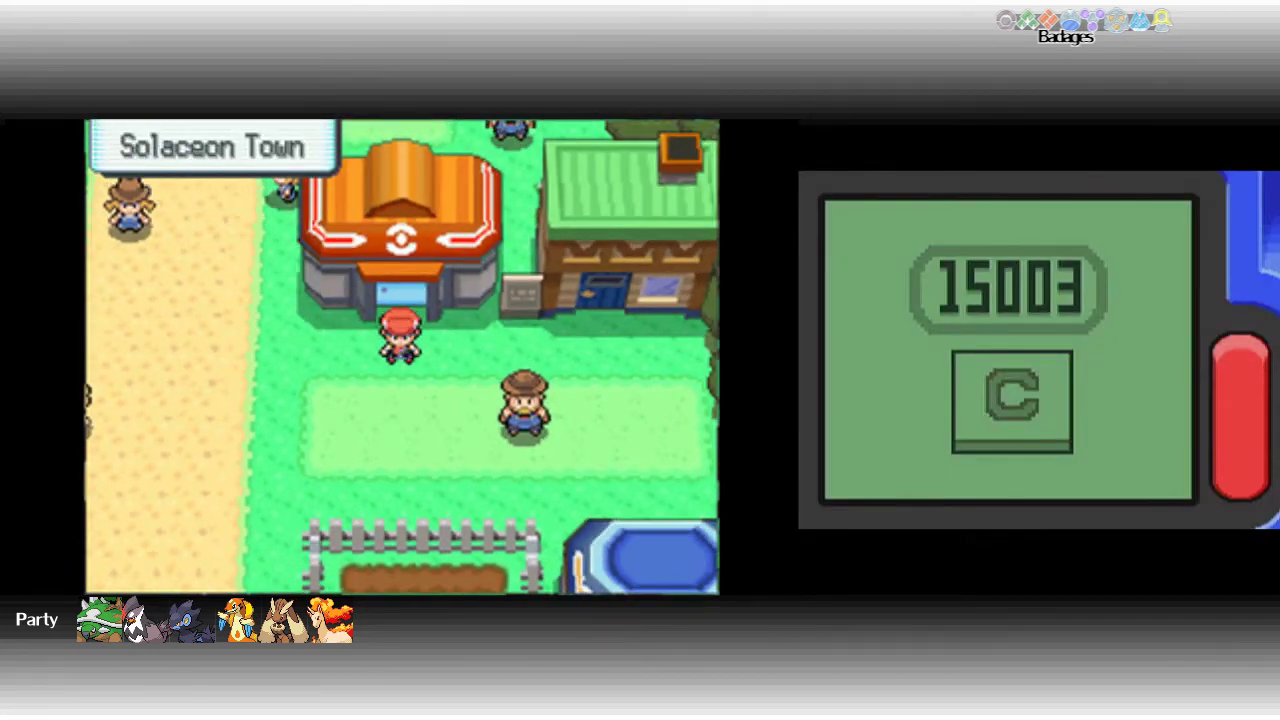
Walk up to the Day-Care Man and accept the Egg he offers.
key("Left")
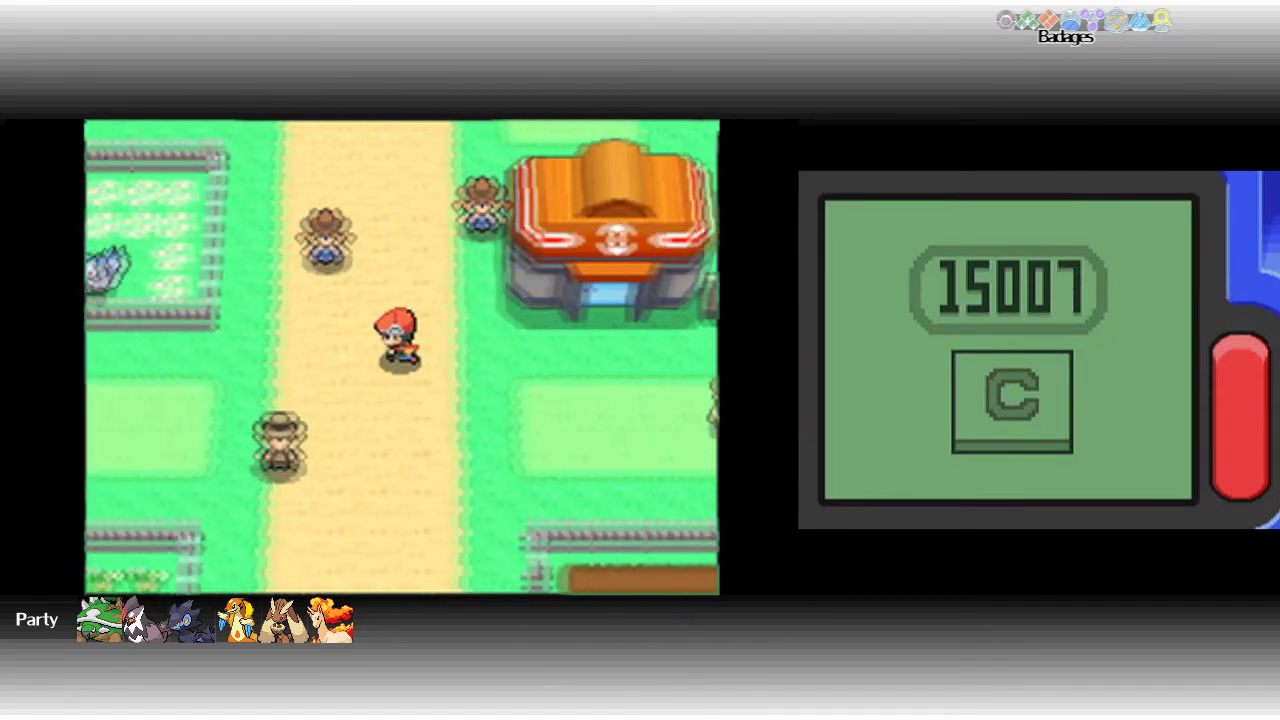
key("Up")
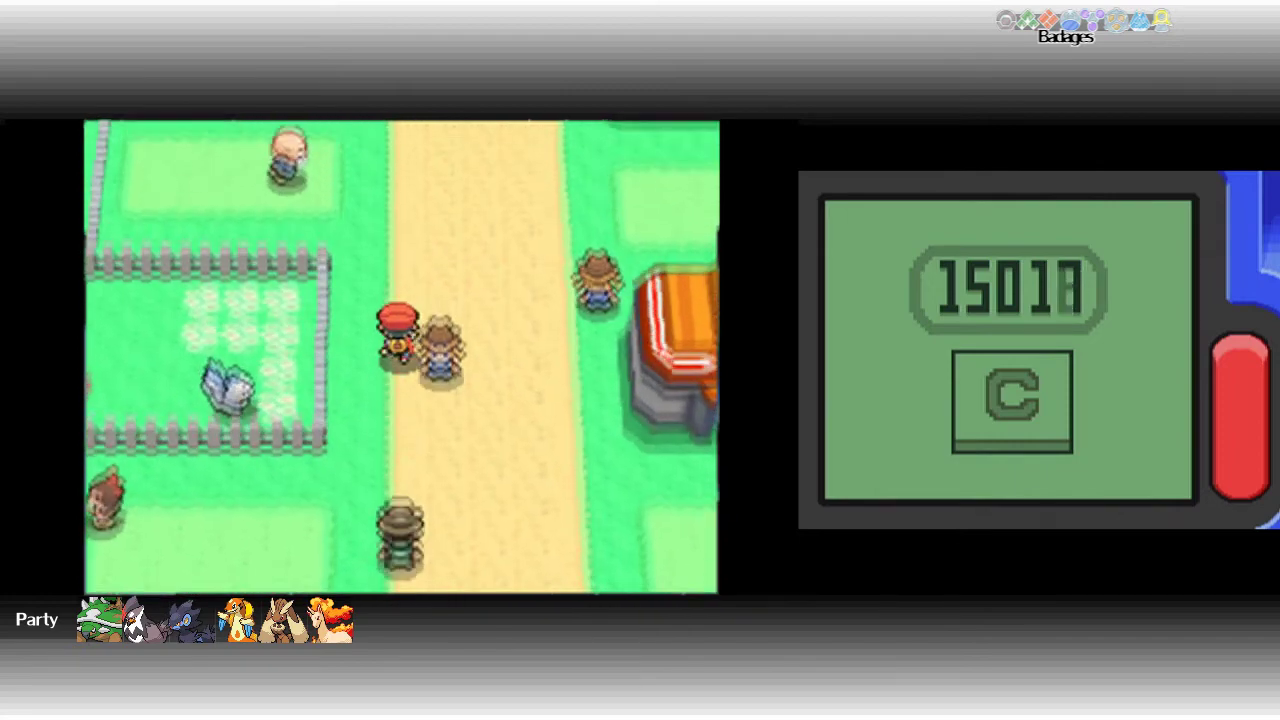
key("Up")
key("Up")
key("Up")
key("Left")
key("Left")
key("x")
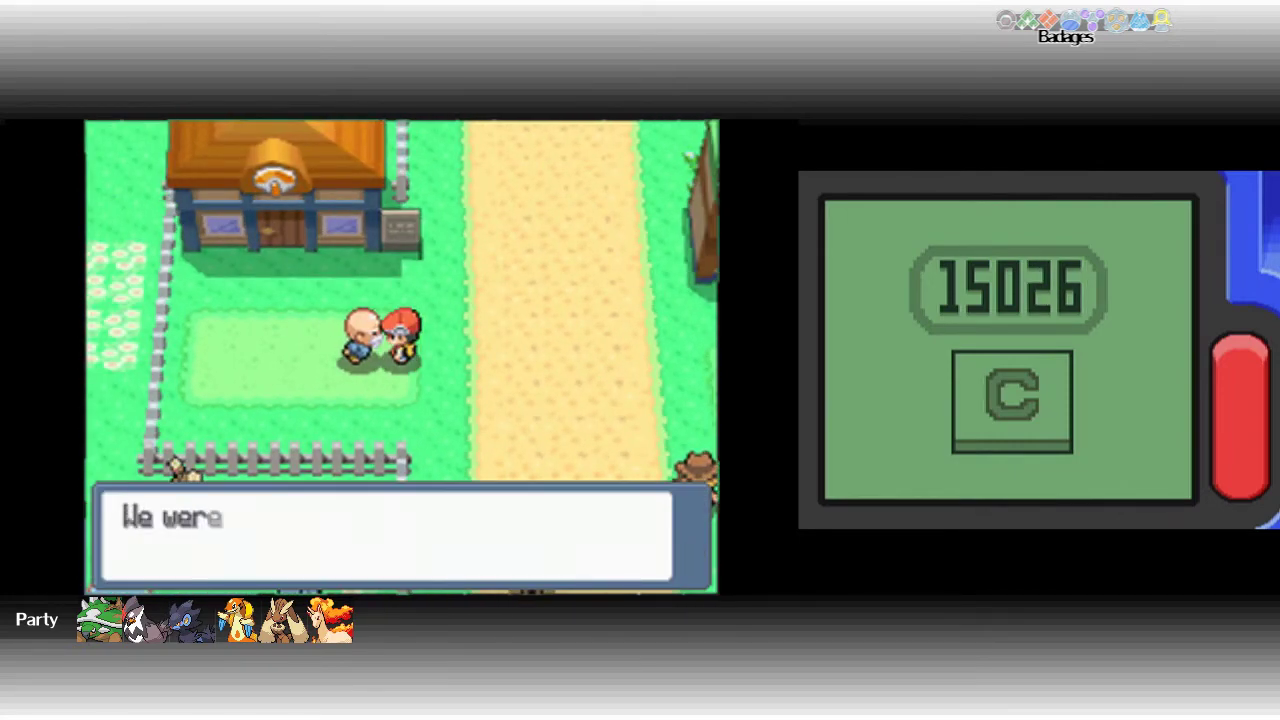
key("x")
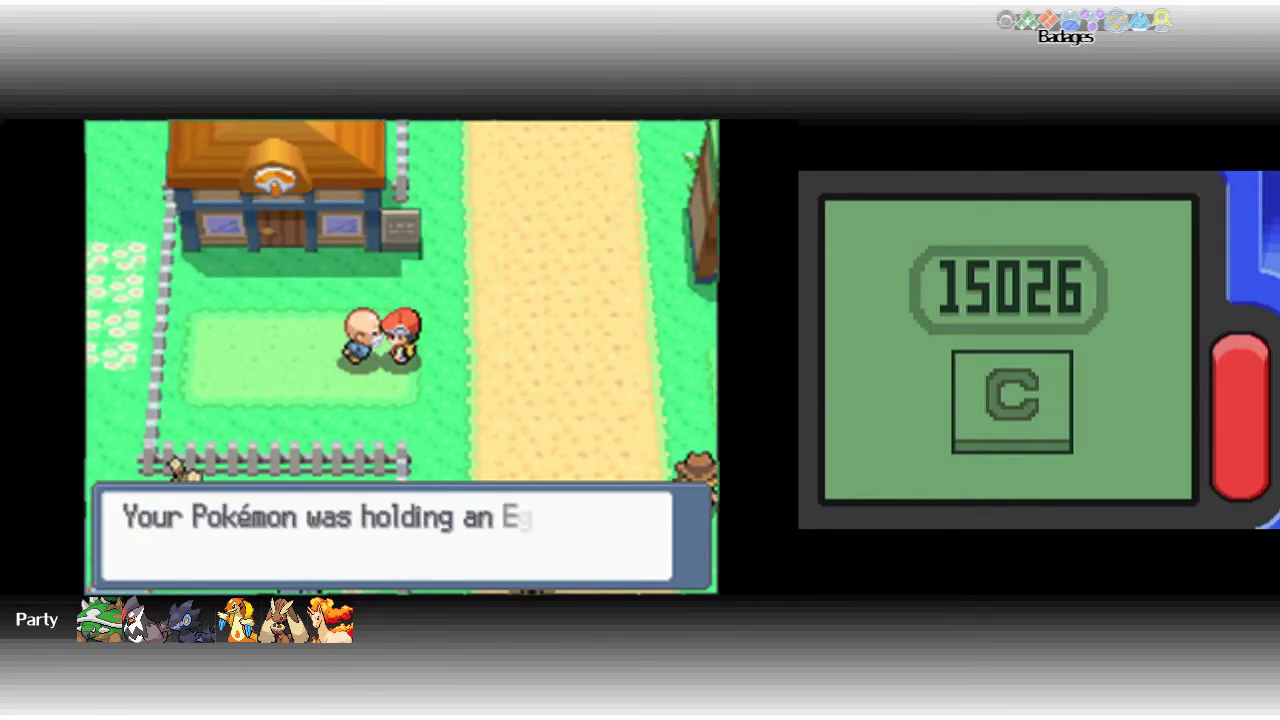
key("x")
key("x")
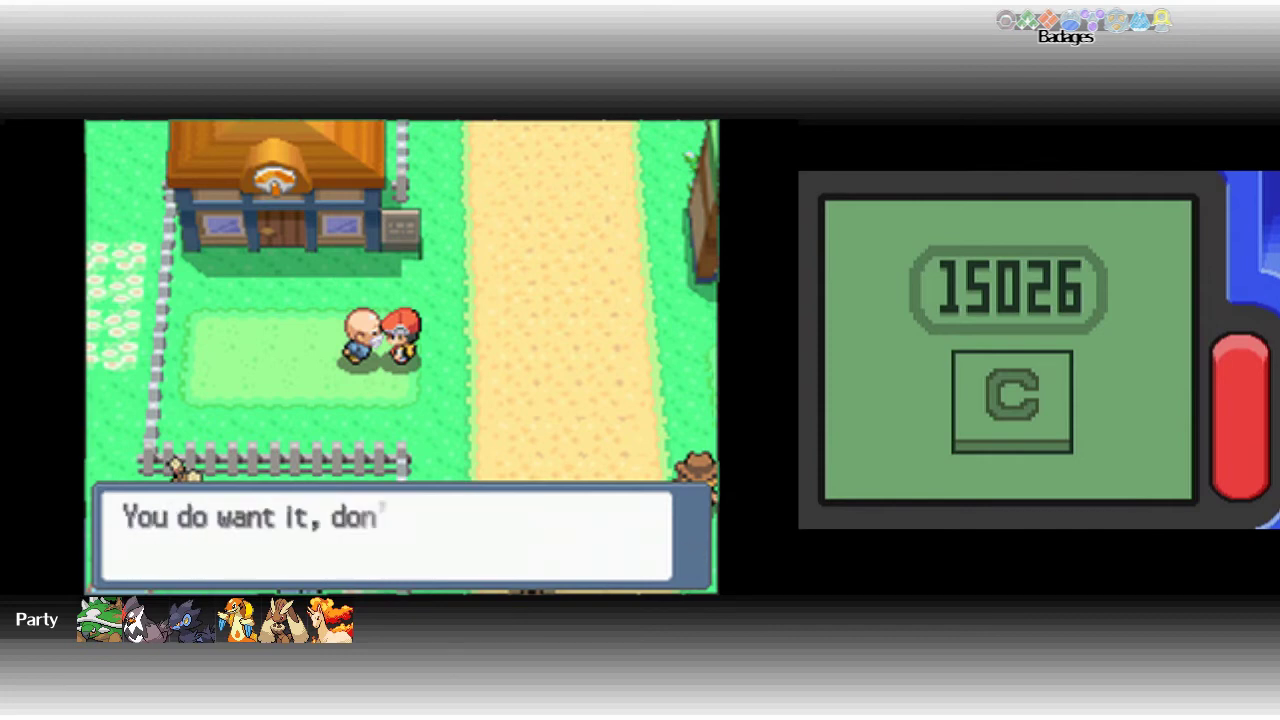
key("x")
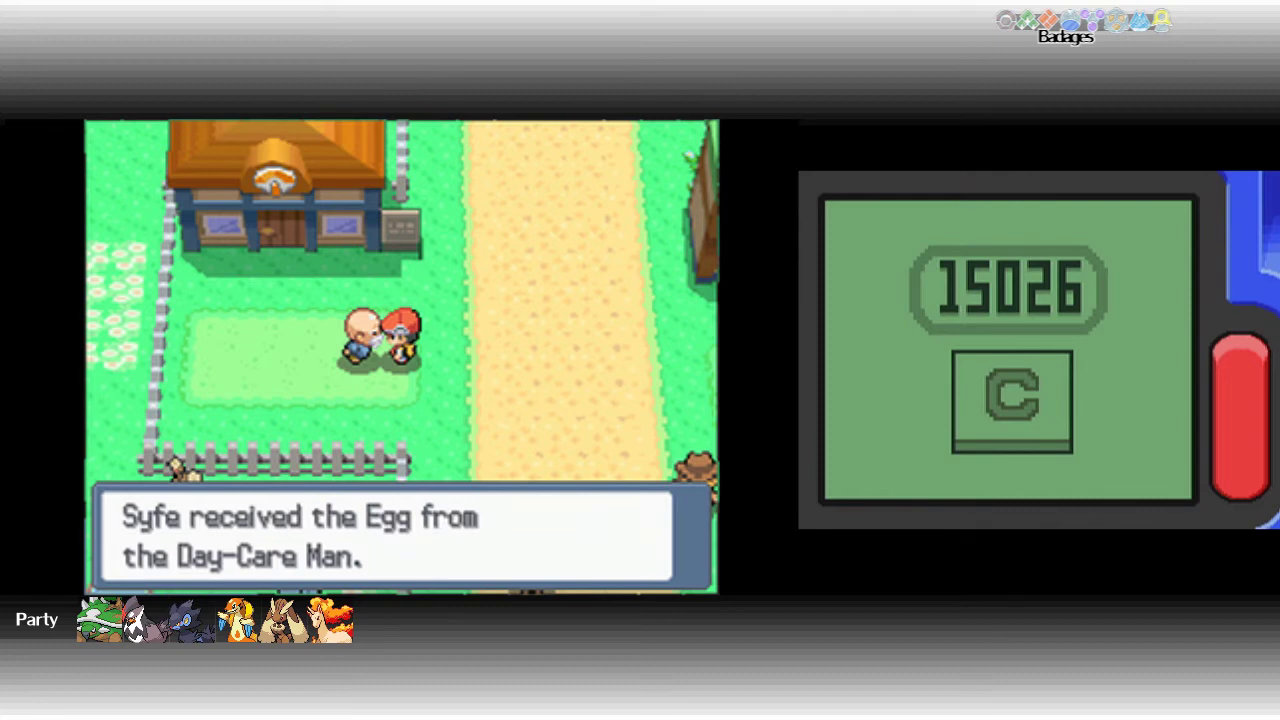
key("x")
key("x")
Walk south and east through Solaceon Town into the Pokémon Center.
key("Up")
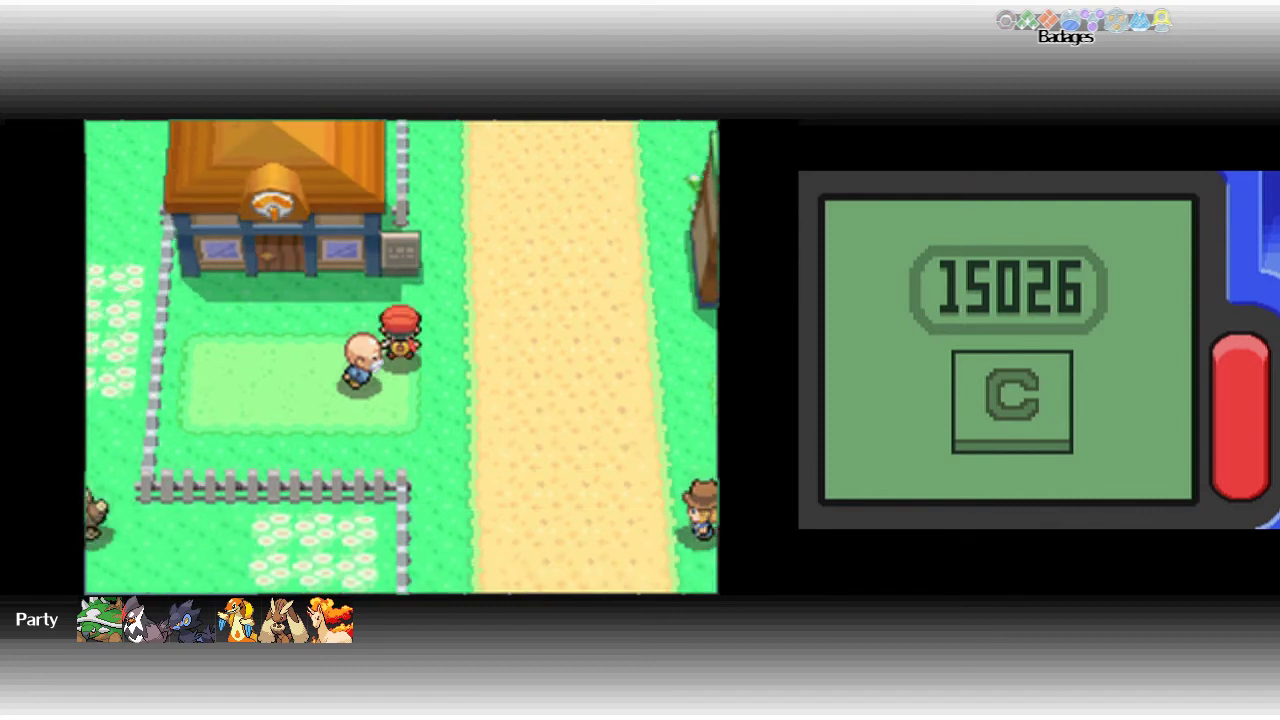
key("Left")
key("Left")
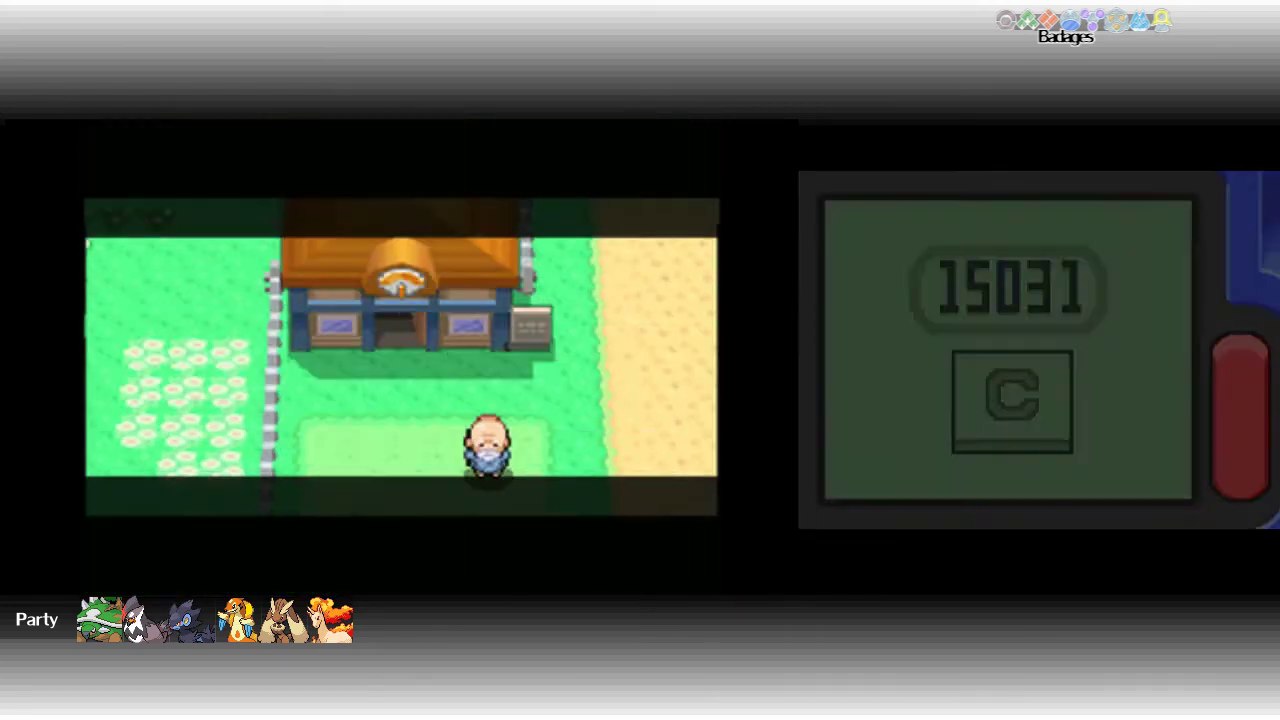
key("Down")
key("Right")
key("Right")
key("Right")
key("Down")
key("Down")
key("Down")
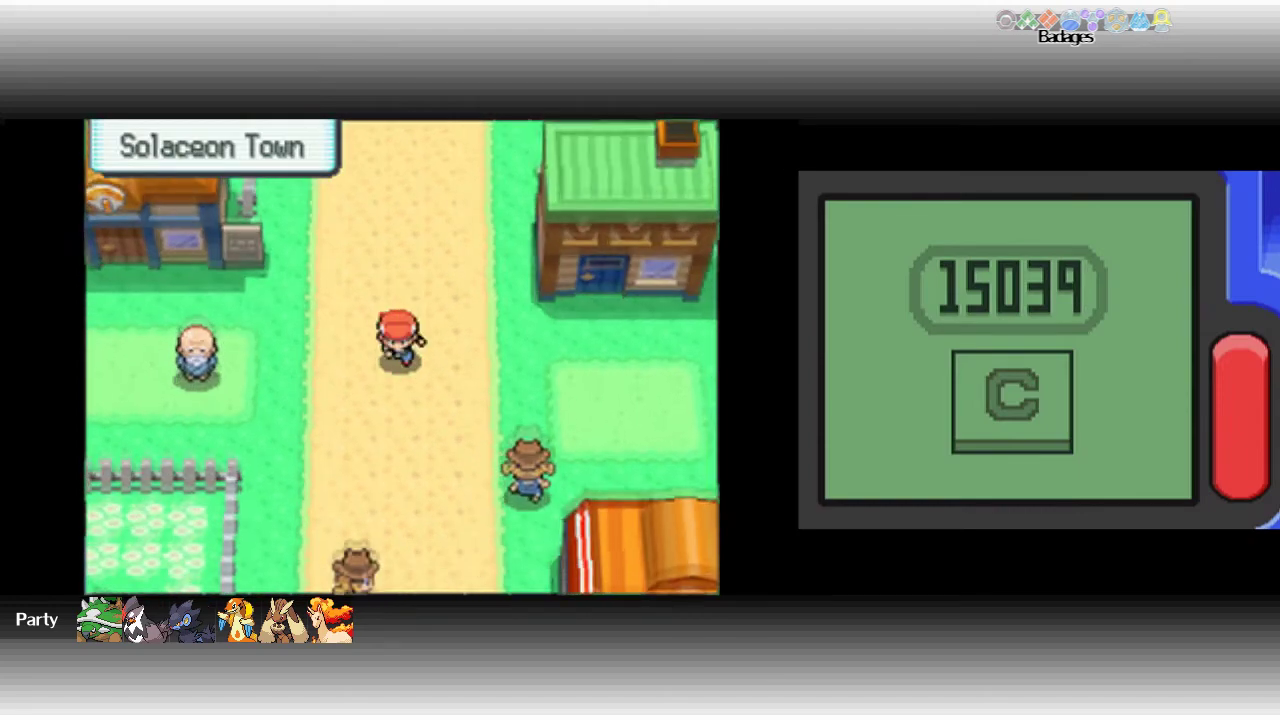
key("Down")
key("Down")
key("Down")
key("Down")
key("Down")
key("Down")
key("Down")
key("Down")
key("Down")
key("Right")
key("Right")
key("Right")
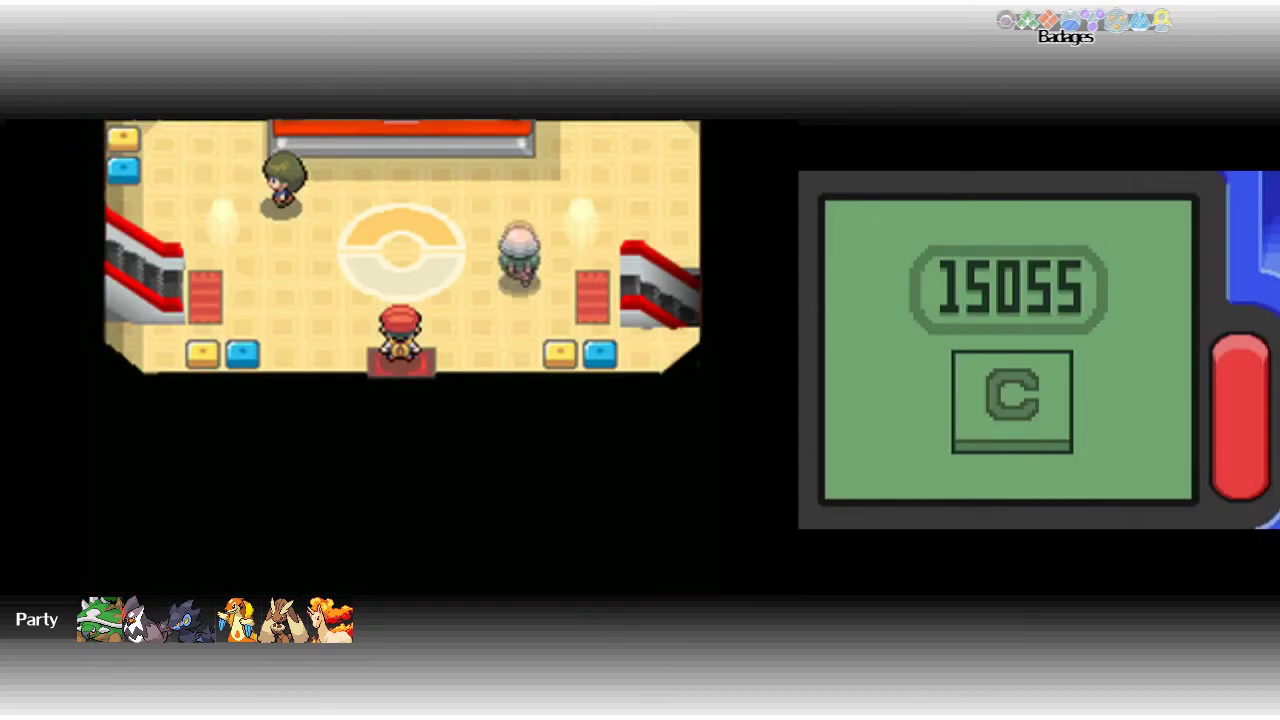
Walk to the Pokémon Center PC and open the Pokémon Storage System.
key("Up")
key("Up")
key("Up")
key("Up")
key("Up")
key("Up")
key("Up")
key("Up")
key("Up")
key("Up")
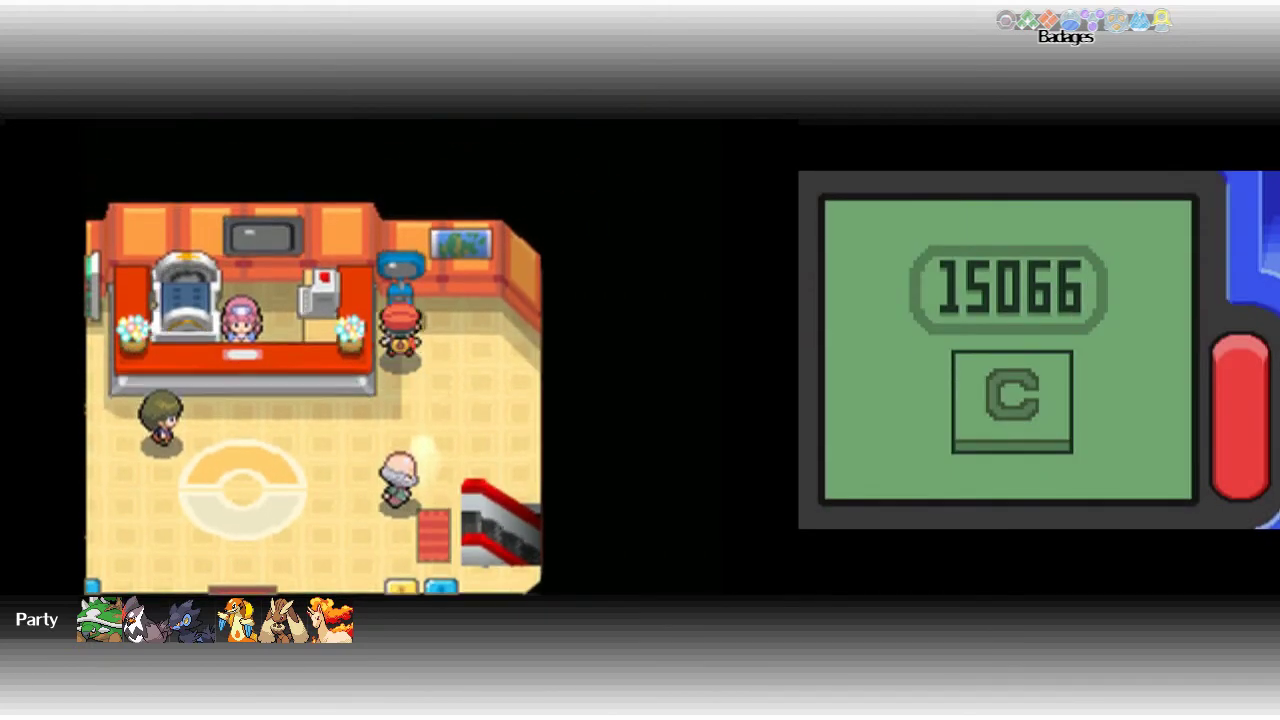
key("Up")
key("x")
key("x")
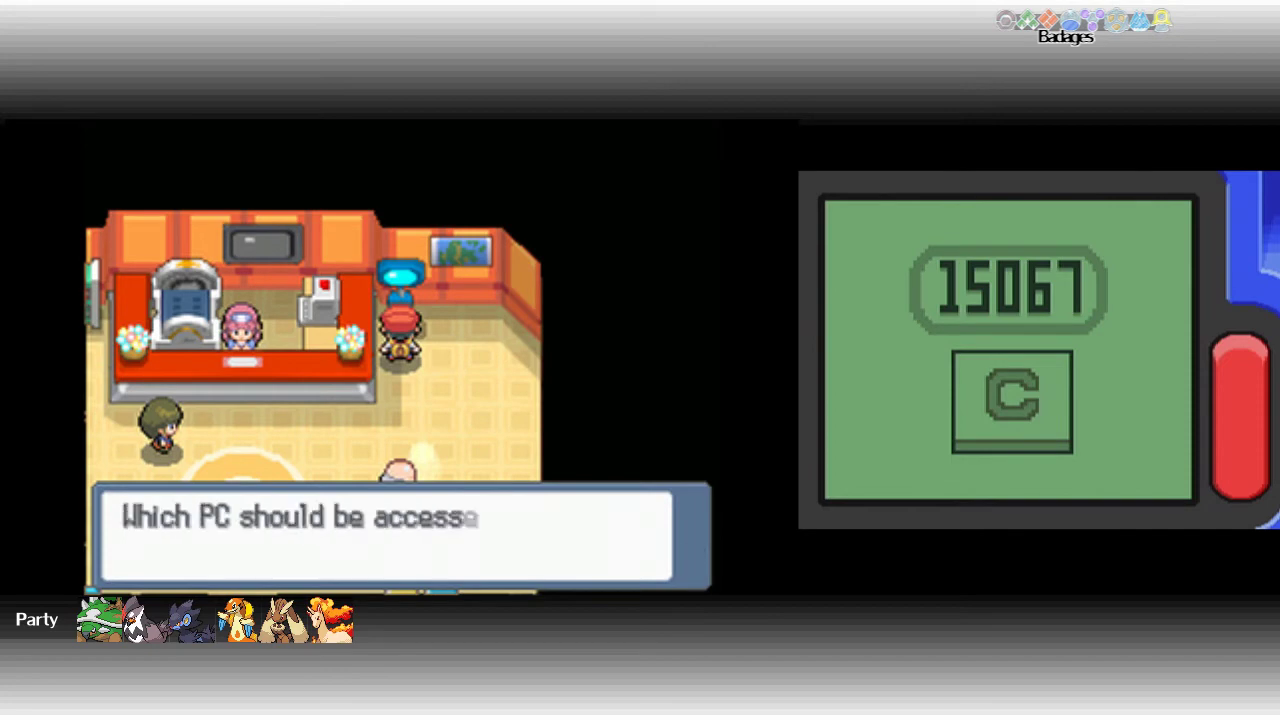
key("x")
key("x")
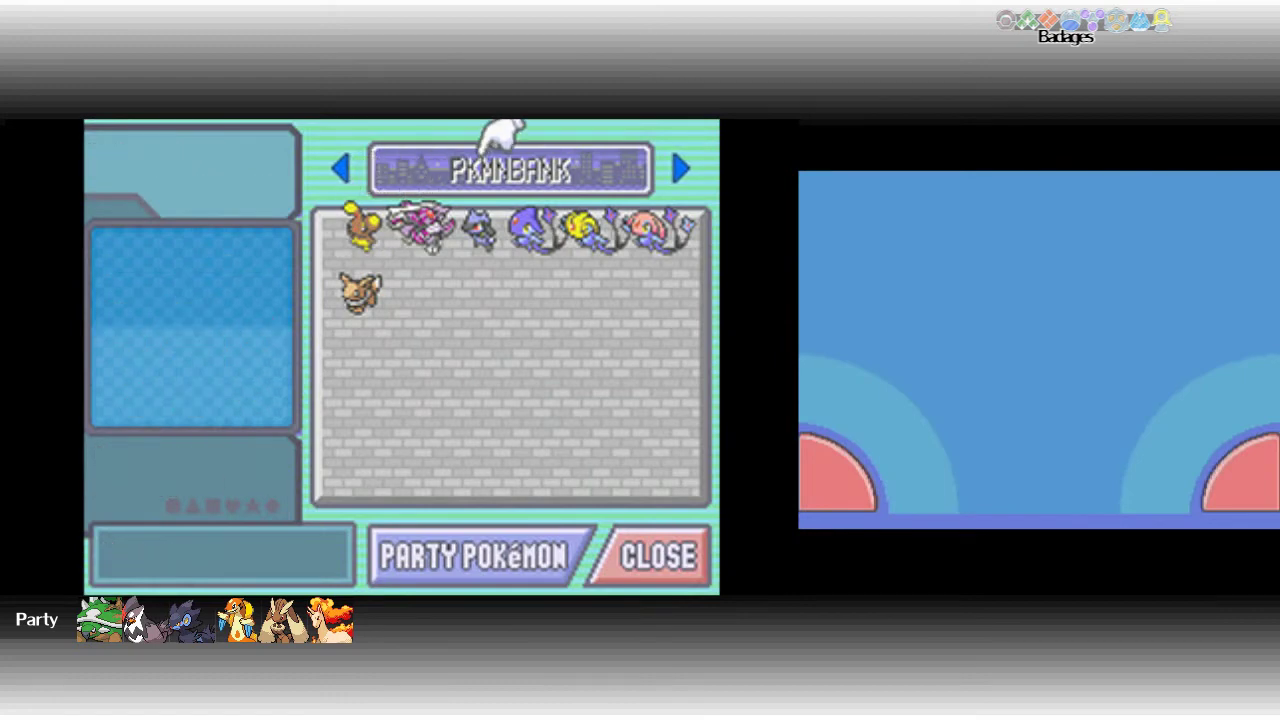
Switch to Box 1, browse the party members, then move along Box 1 to Marill.
key("Right")
key("Down")
key("Down")
key("Down")
key("Down")
key("Down")
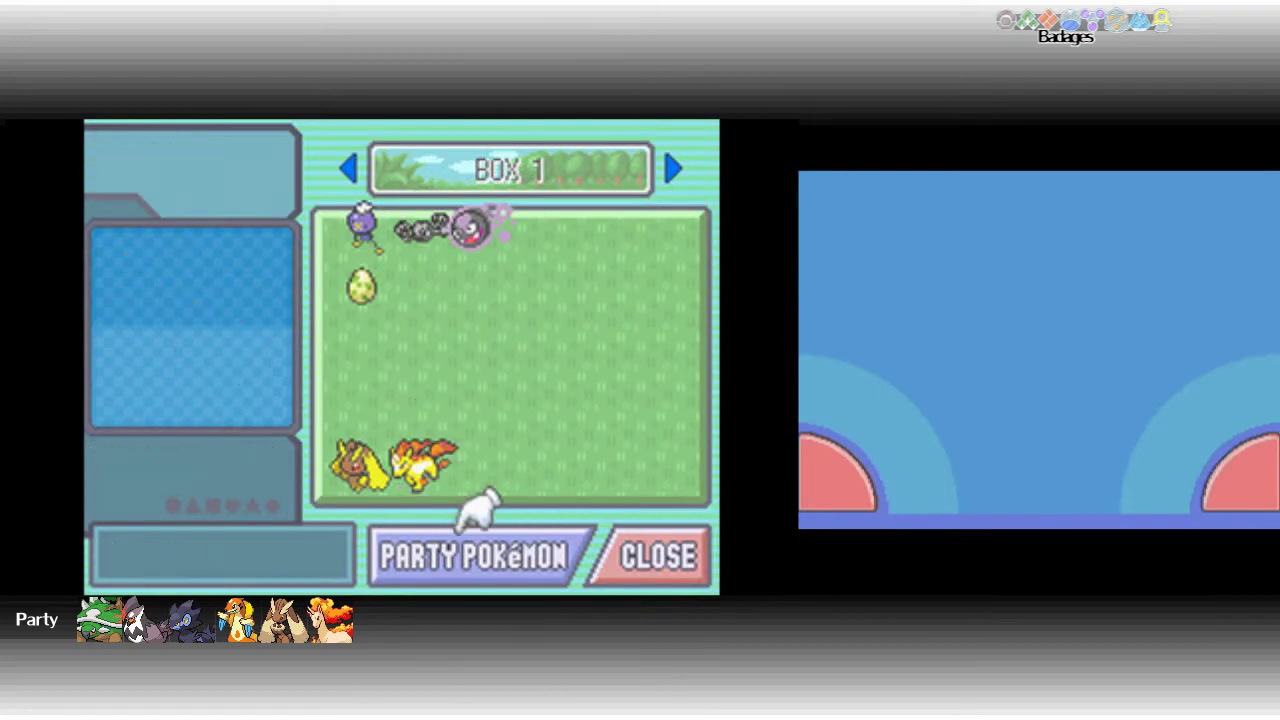
key("x")
key("Down")
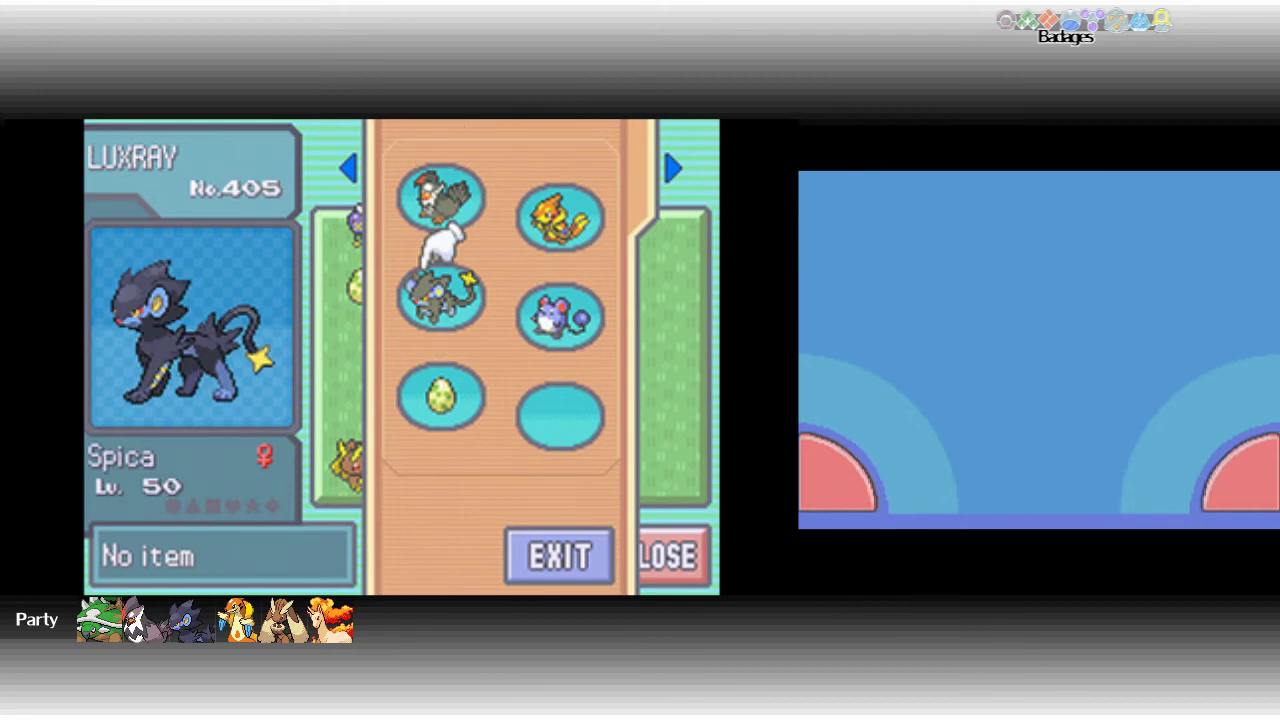
key("Right")
key("z")
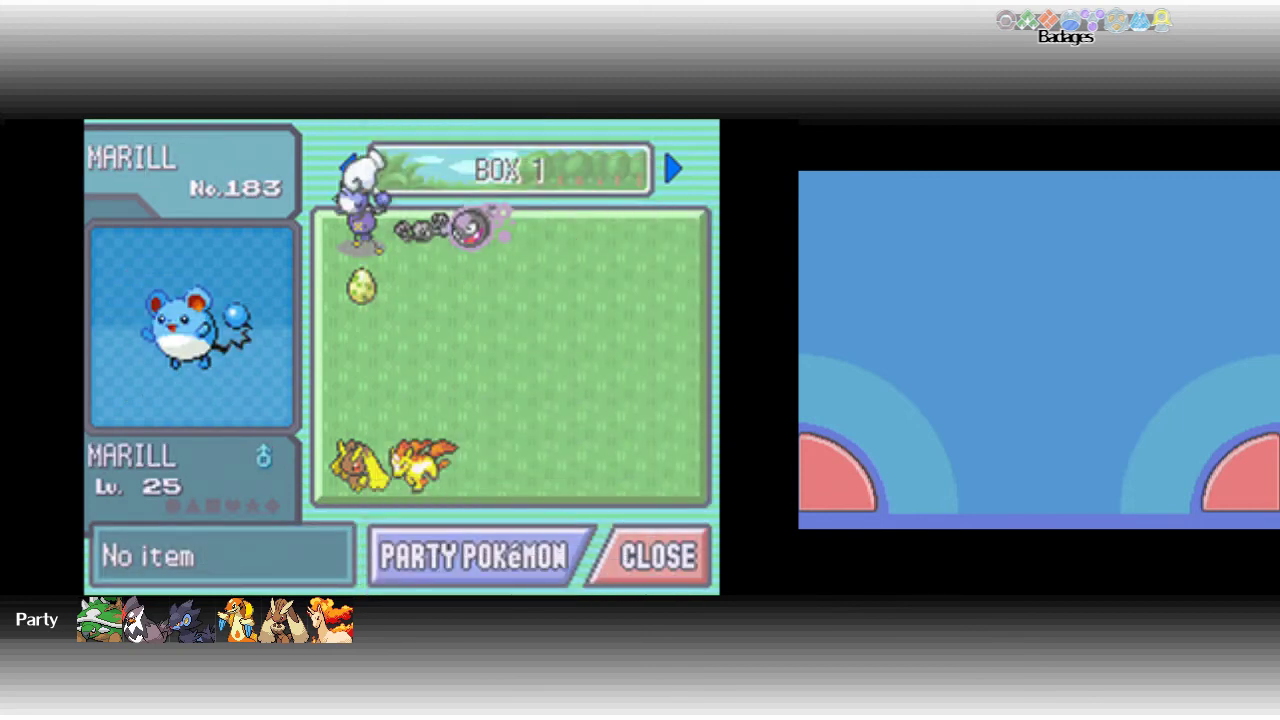
key("Right")
key("Right")
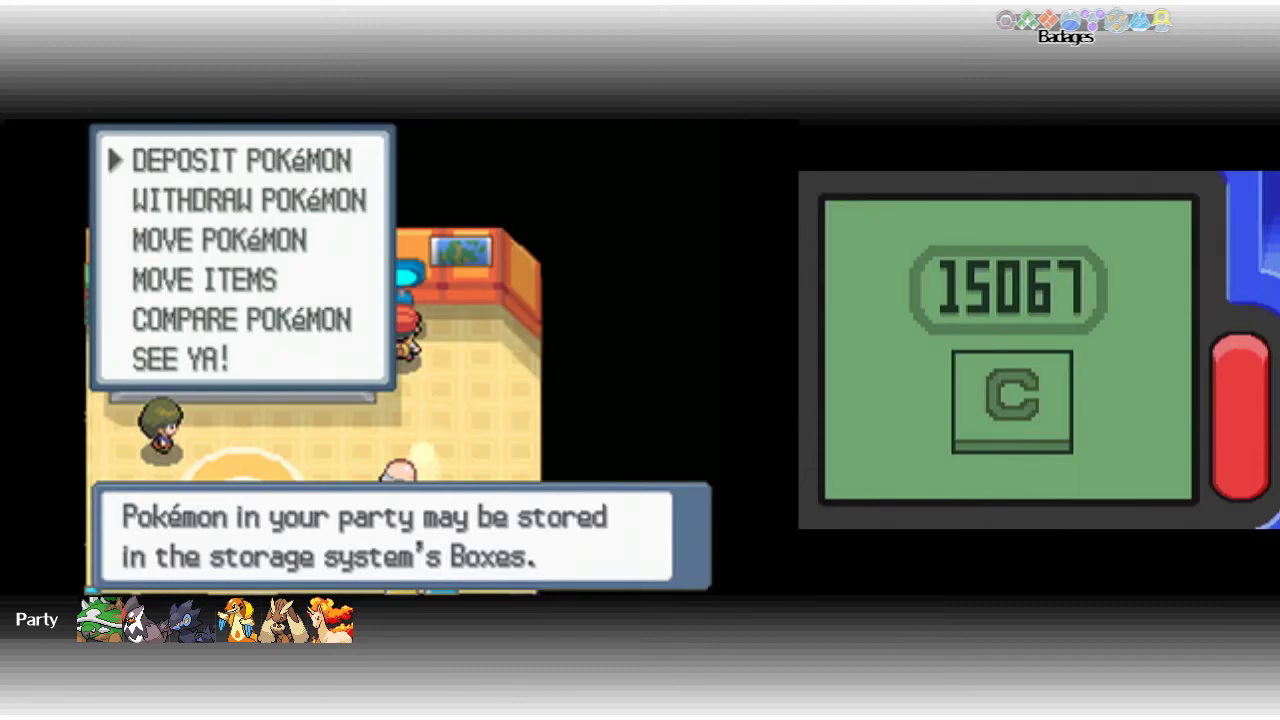
Close the storage system and walk out into Solaceon Town.
key("x")
key("x")
key("Down")
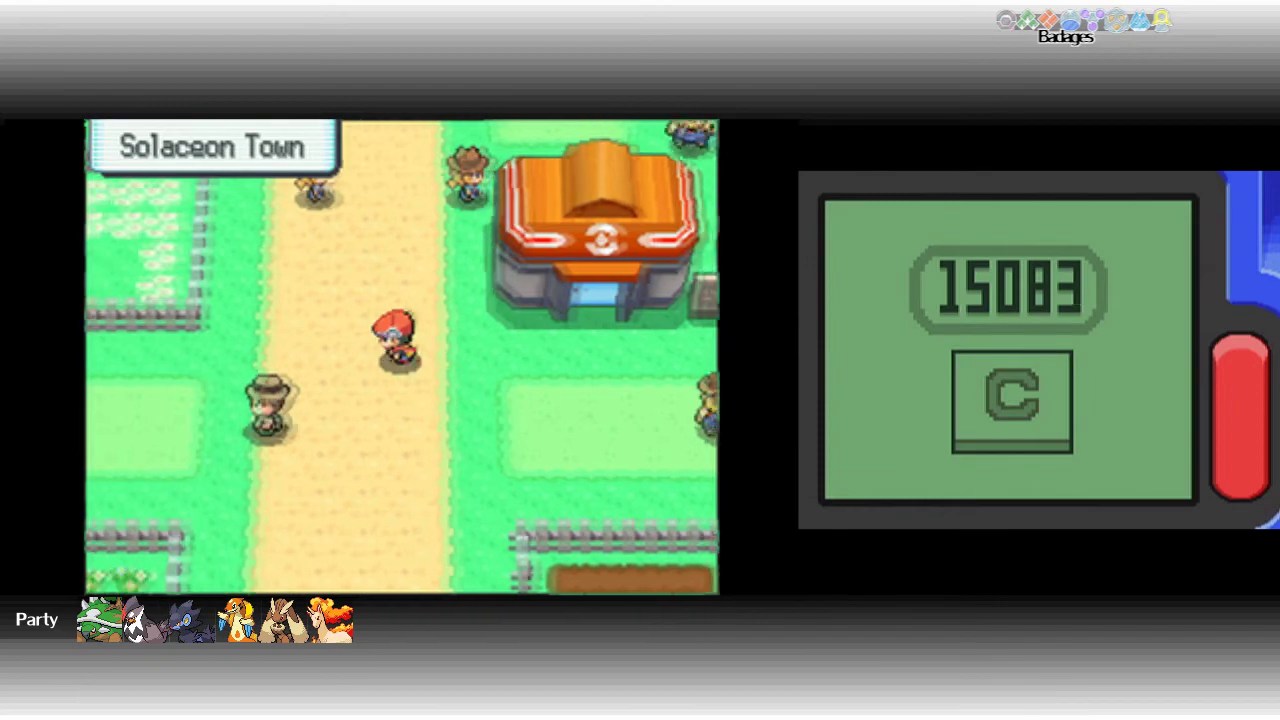
key("Left")
key("Left")
key("Left")
Walk through Solaceon Town into the Day-Care house up to the Lady's counter.
key("Up")
key("Up")
key("Up")
key("Up")
key("Up")
key("Up")
key("Up")
key("Up")
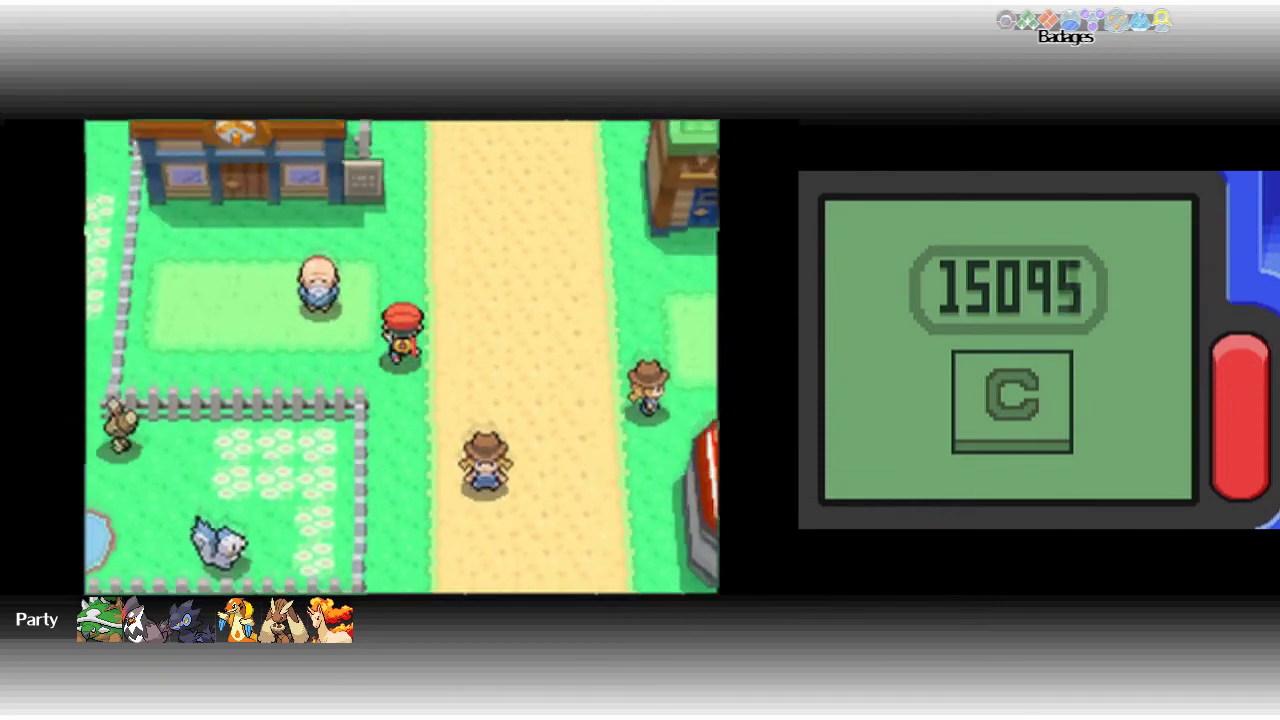
key("Up")
key("Up")
key("Up")
key("Up")
key("Up")
key("Left")
key("Left")
key("Left")
key("Up")
key("Up")
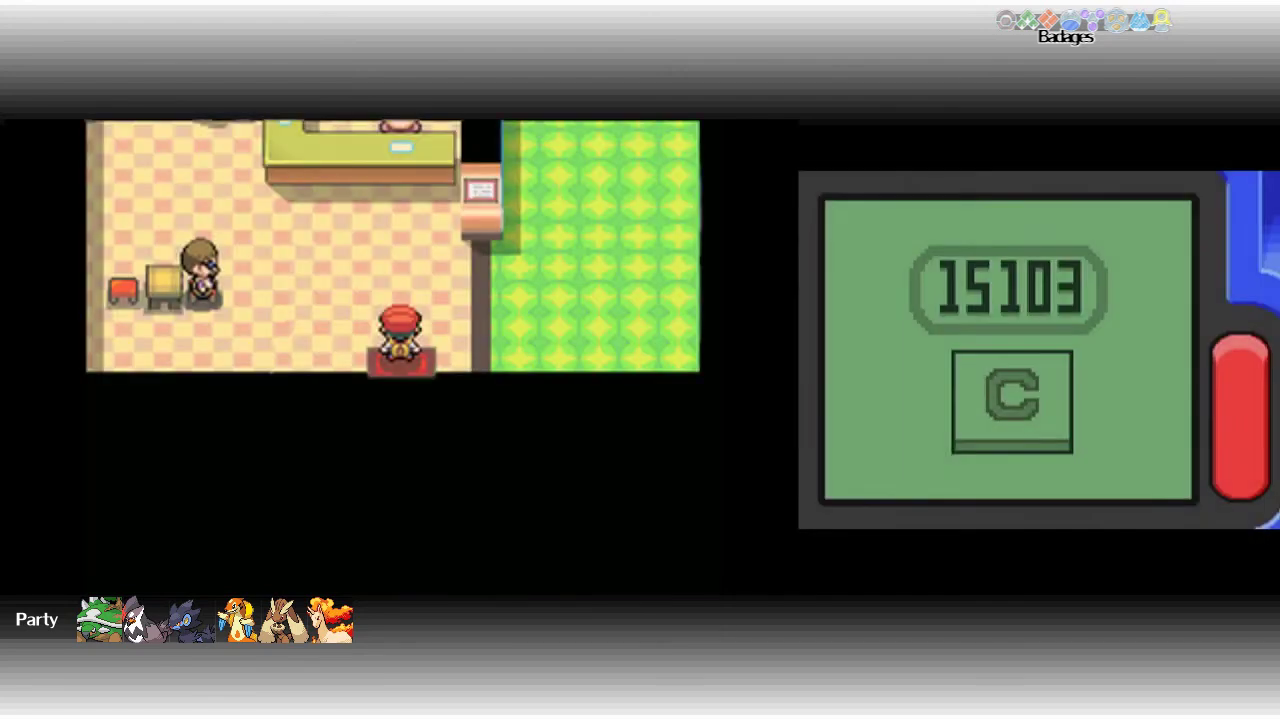
key("Up")
key("Up")
key("Up")
key("Up")
key("Up")
Pay ₽100 each to reclaim Torterra and then Ditto.
key("x")
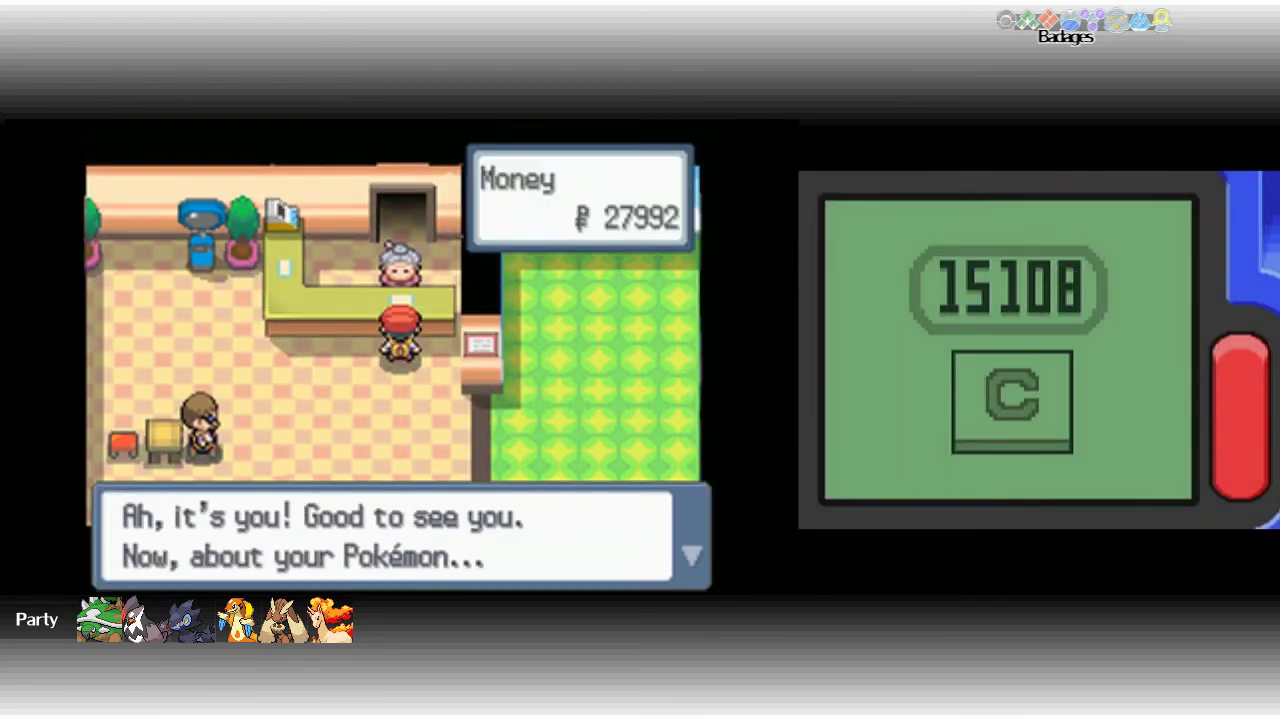
key("x")
key("x")
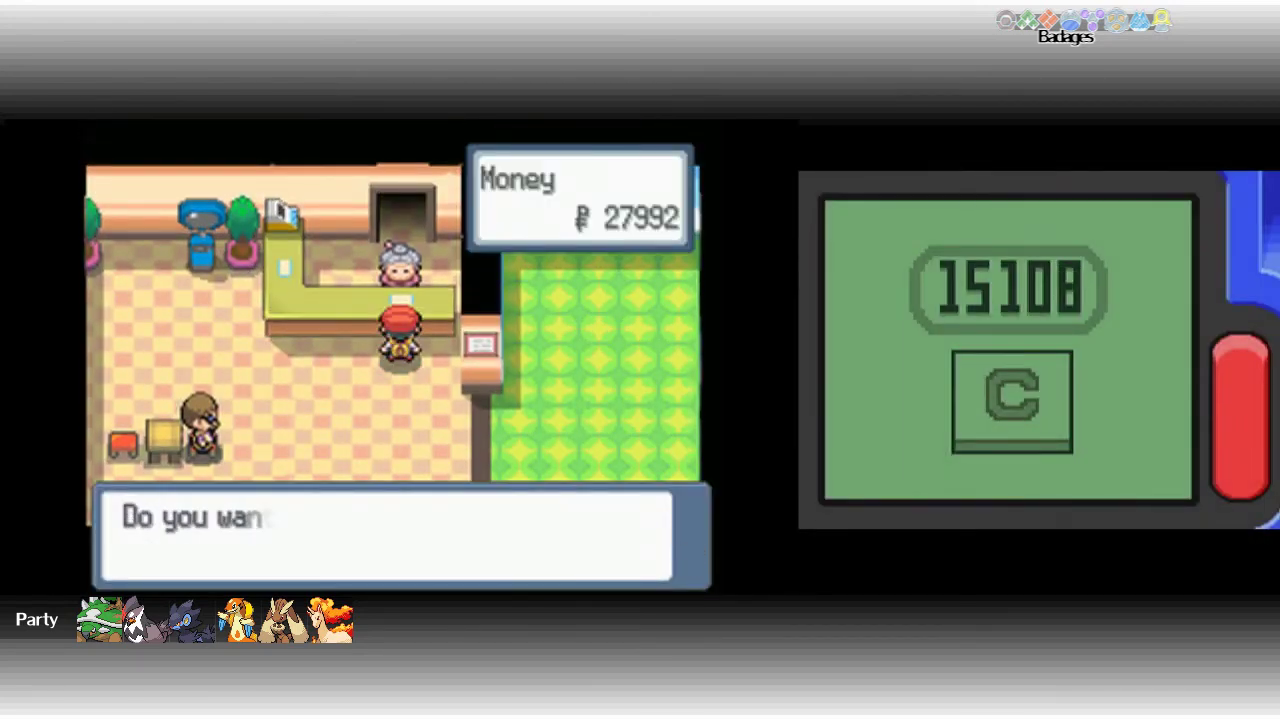
key("x")
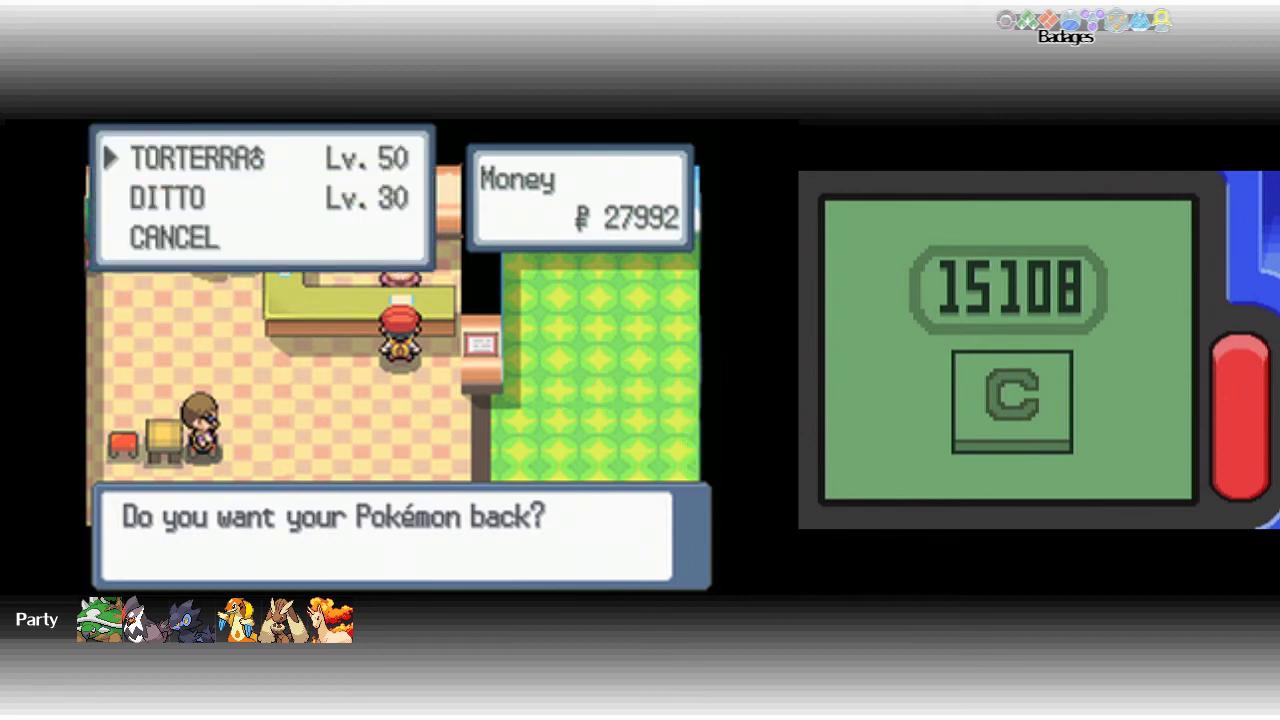
key("x")
key("x")
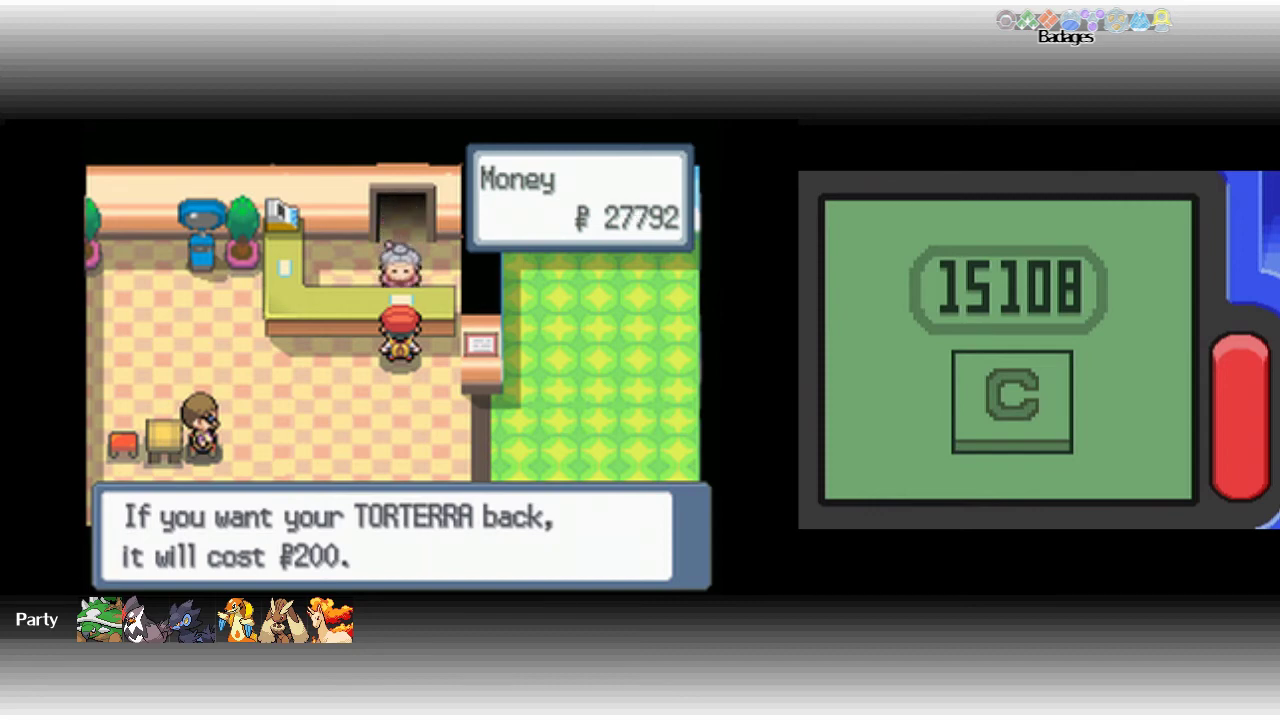
key("x")
key("x")
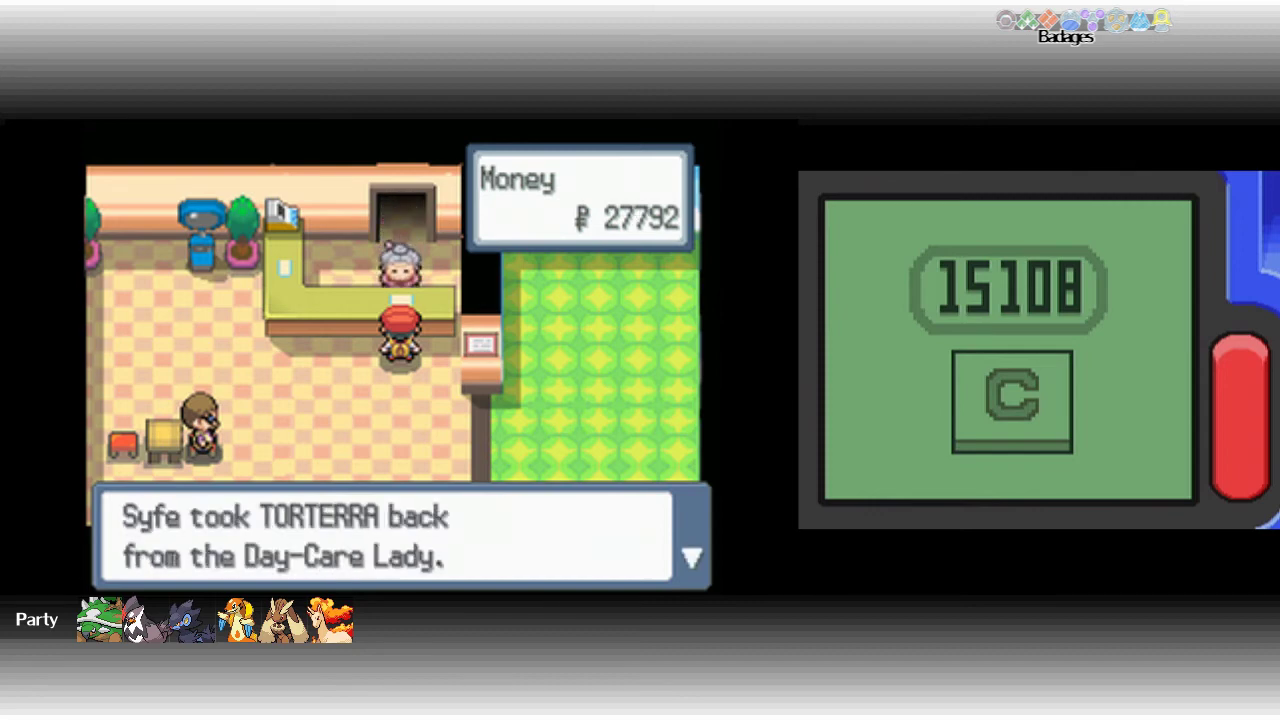
key("x")
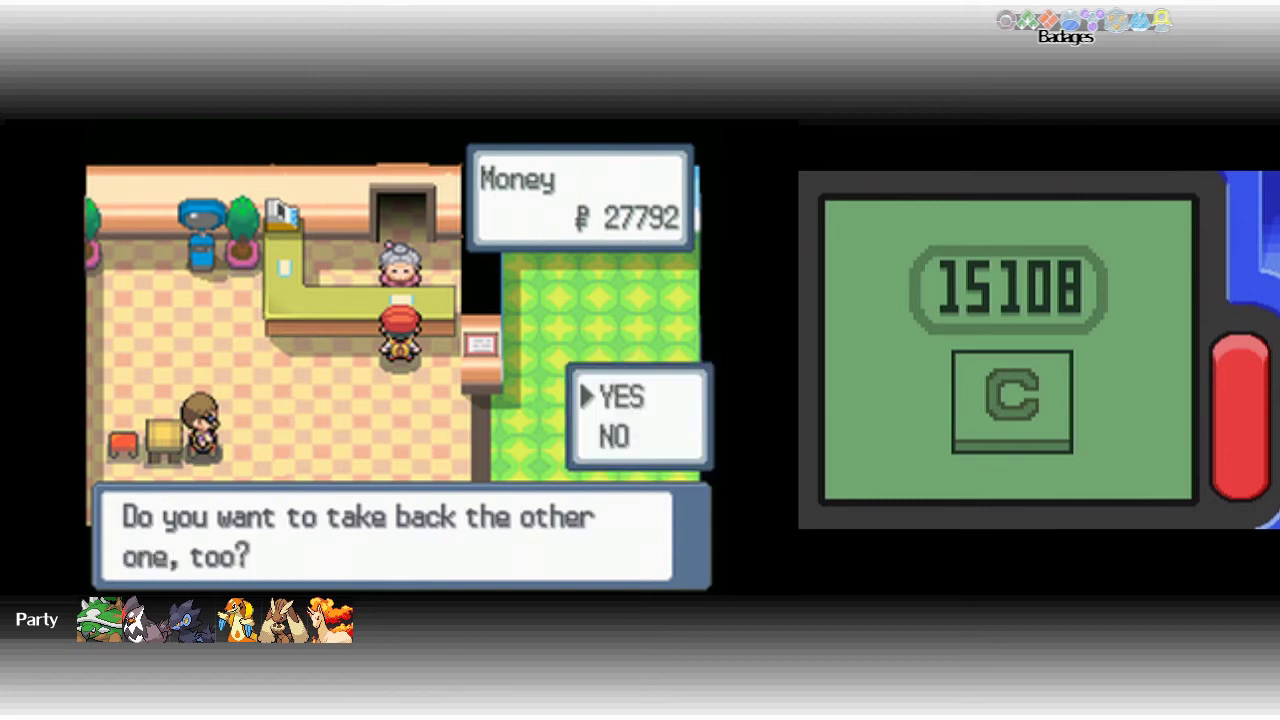
key("x")
key("x")
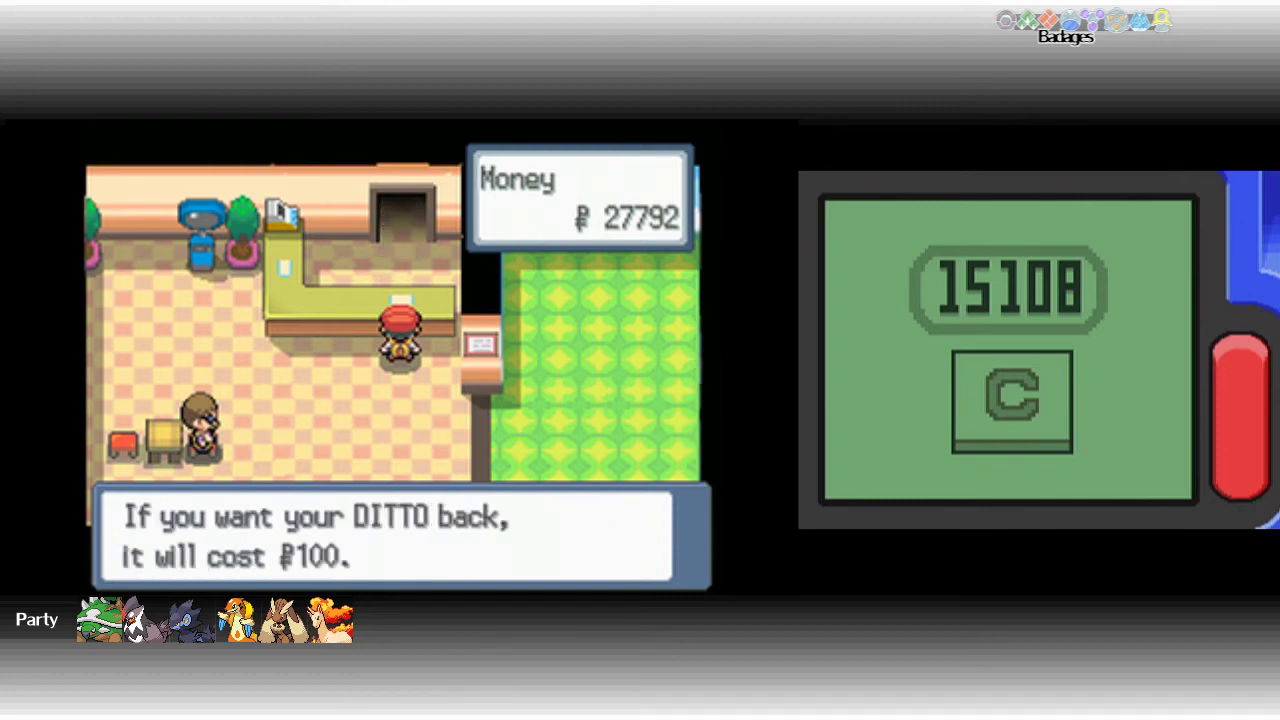
key("x")
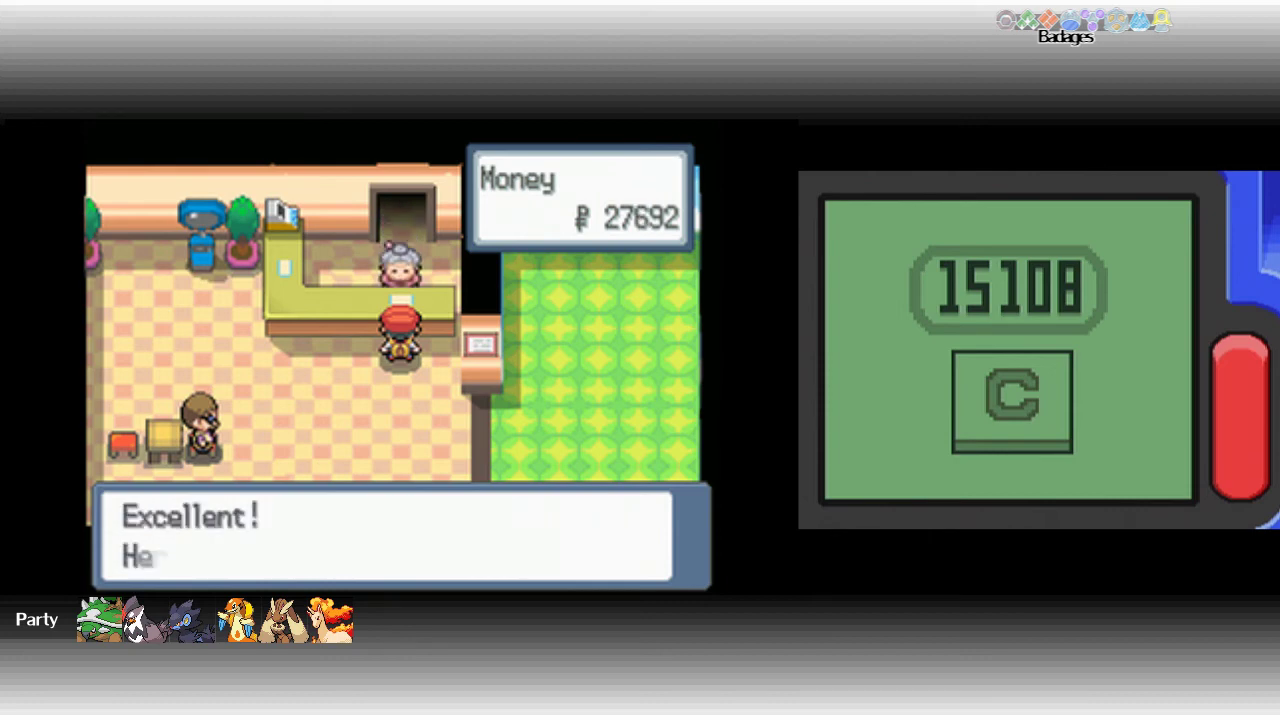
key("x")
key("x")
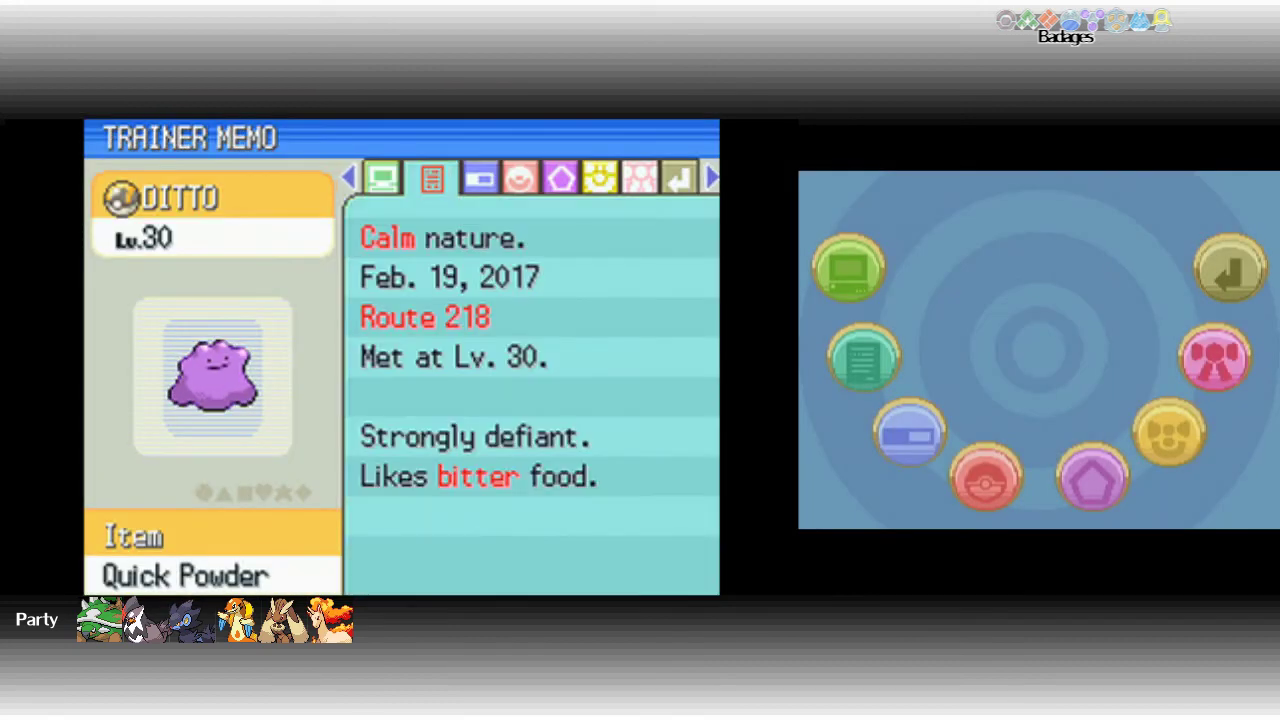
key("Right")
key("Right")
key("Right")
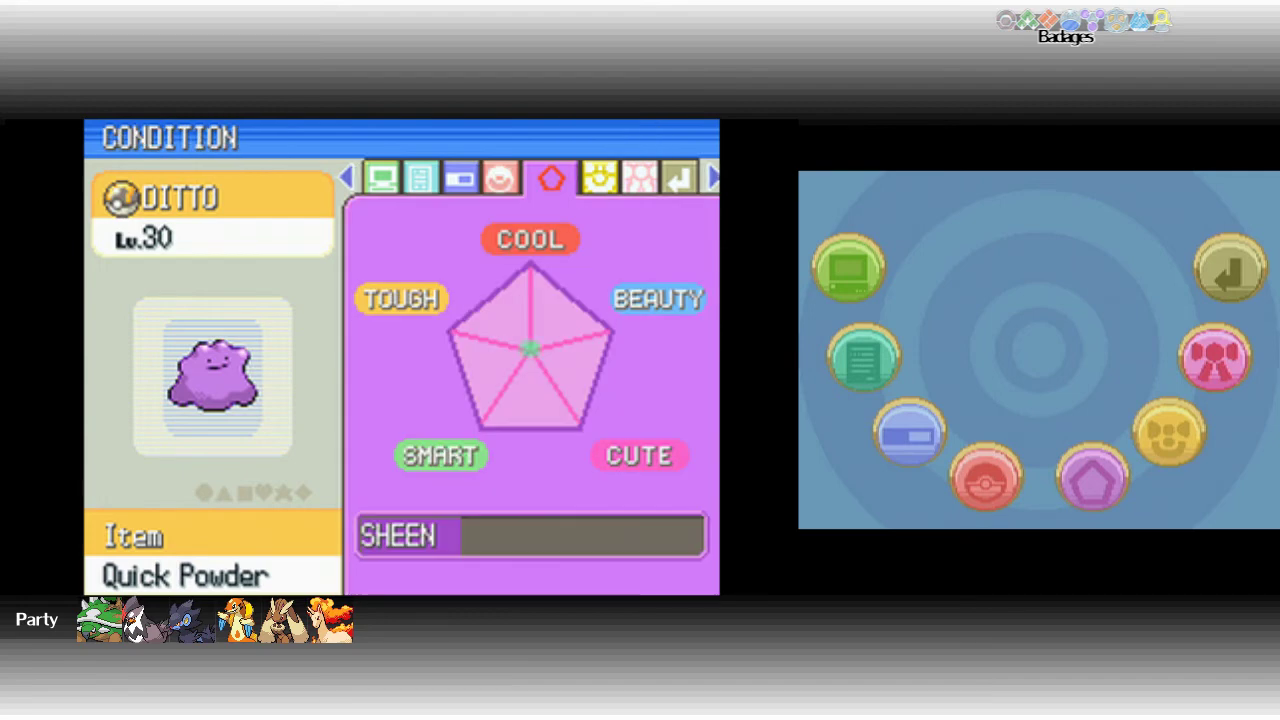
key("Right")
key("Right")
key("Left")
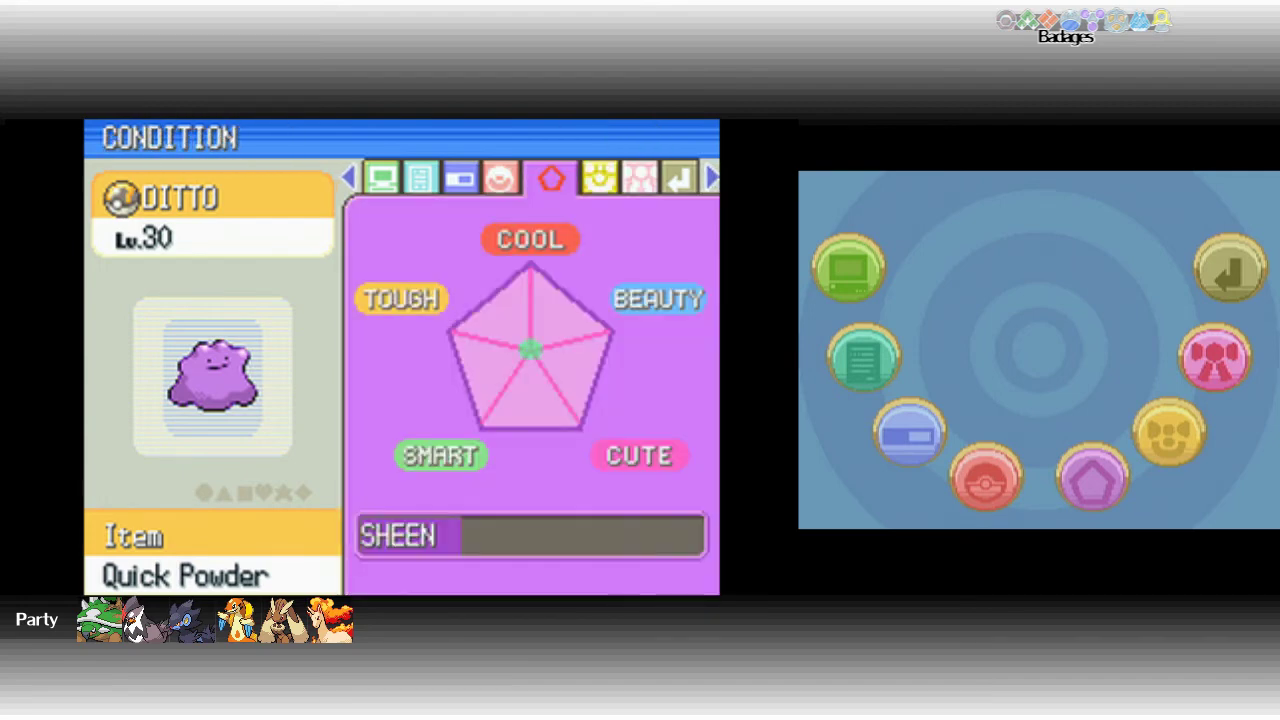
key("Left")
key("Left")
key("Left")
key("Left")
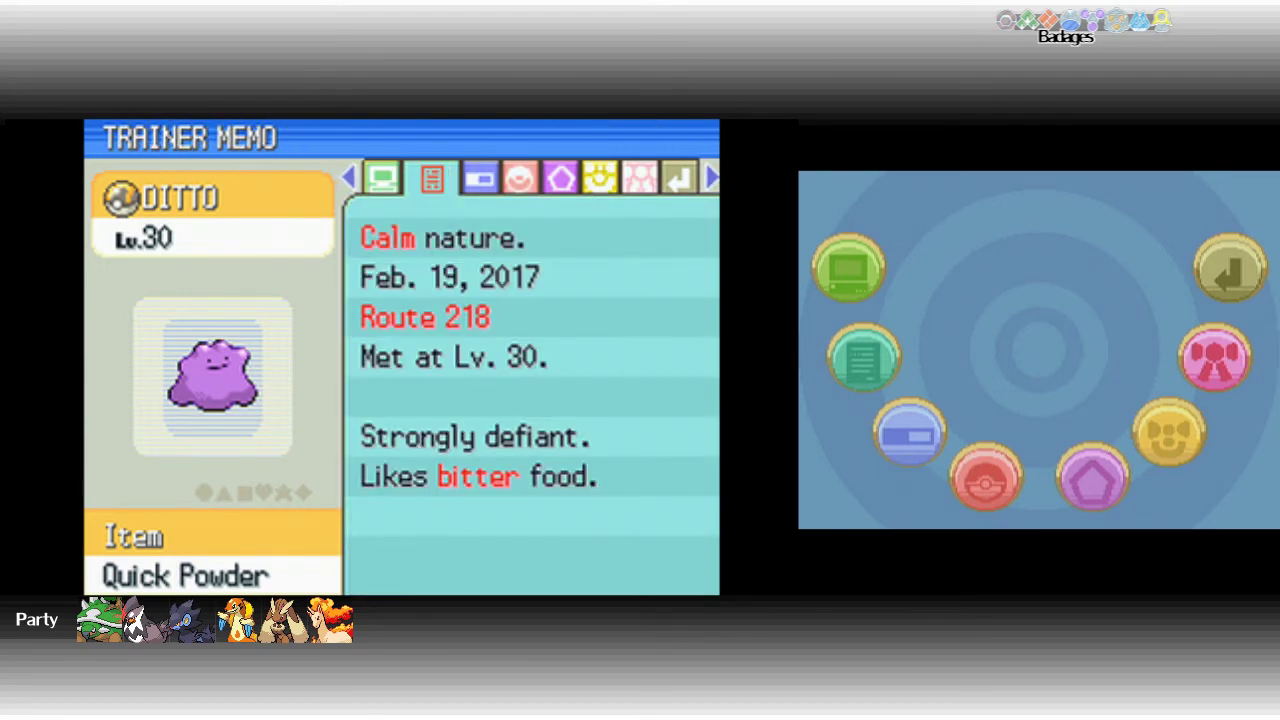
key("x")
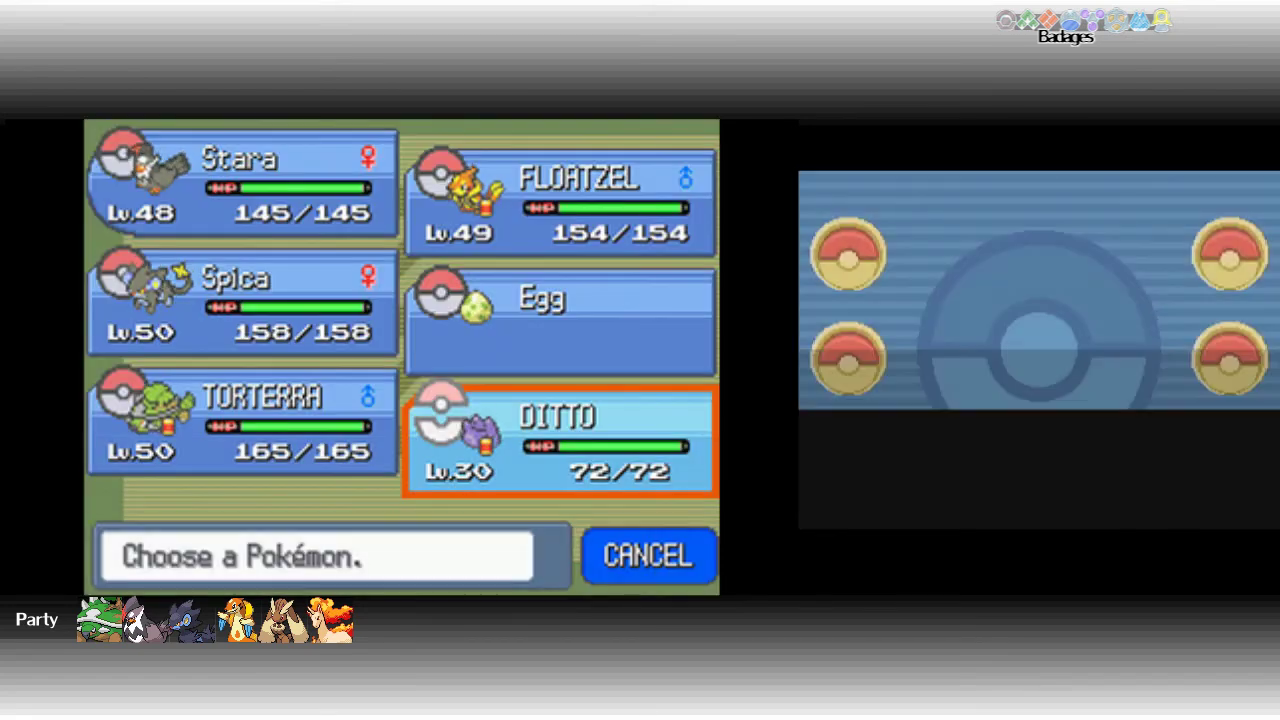
key("x")
key("x")
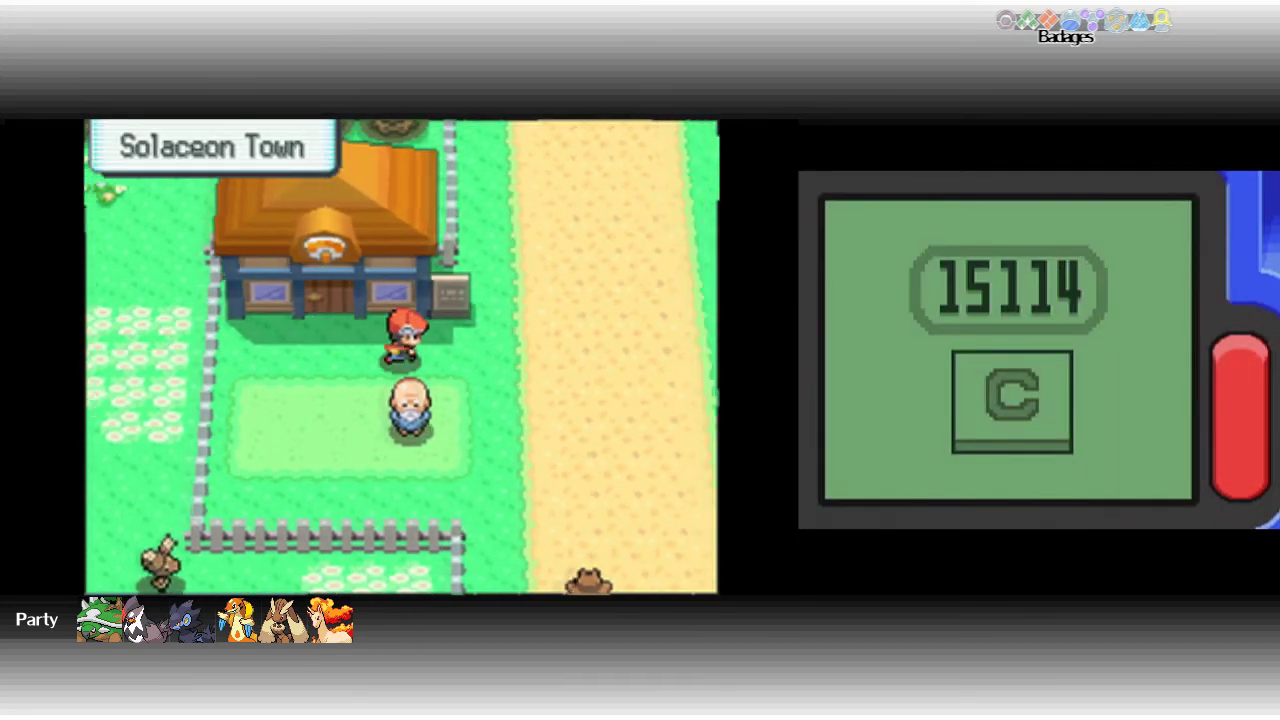
Walk out of the Day-Care house and down the path onto the main road.
key("Right")
key("Right")
key("Right")
key("Down")
key("Down")
key("Down")
key("Down")
key("Down")
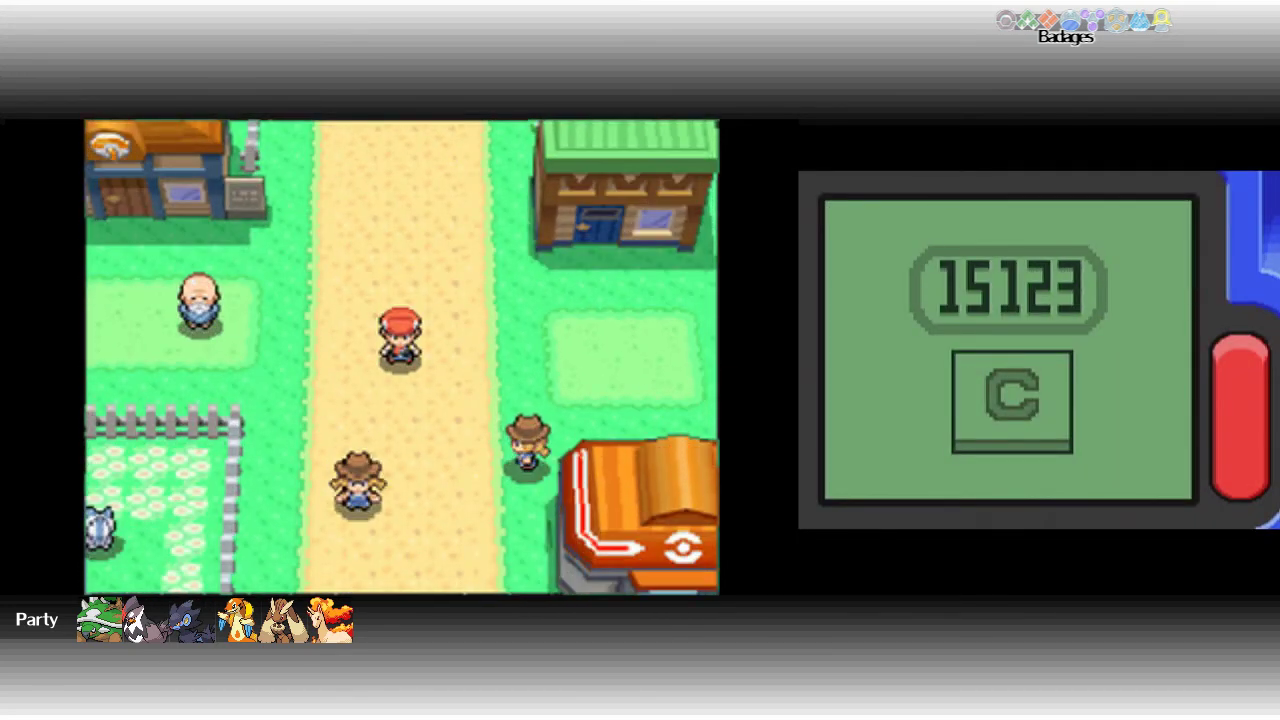
key("Down")
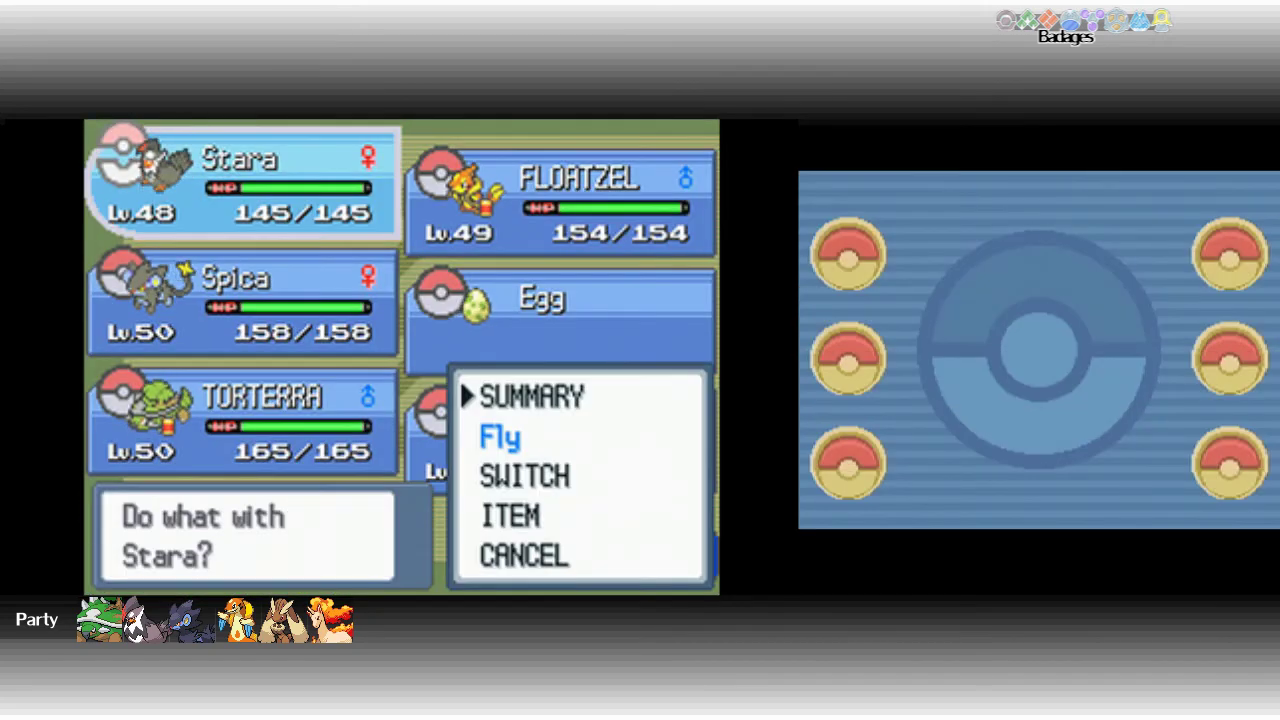
Choose Fly with Stara and point the map at Routes 225 and 215.
key("Down")
key("z")
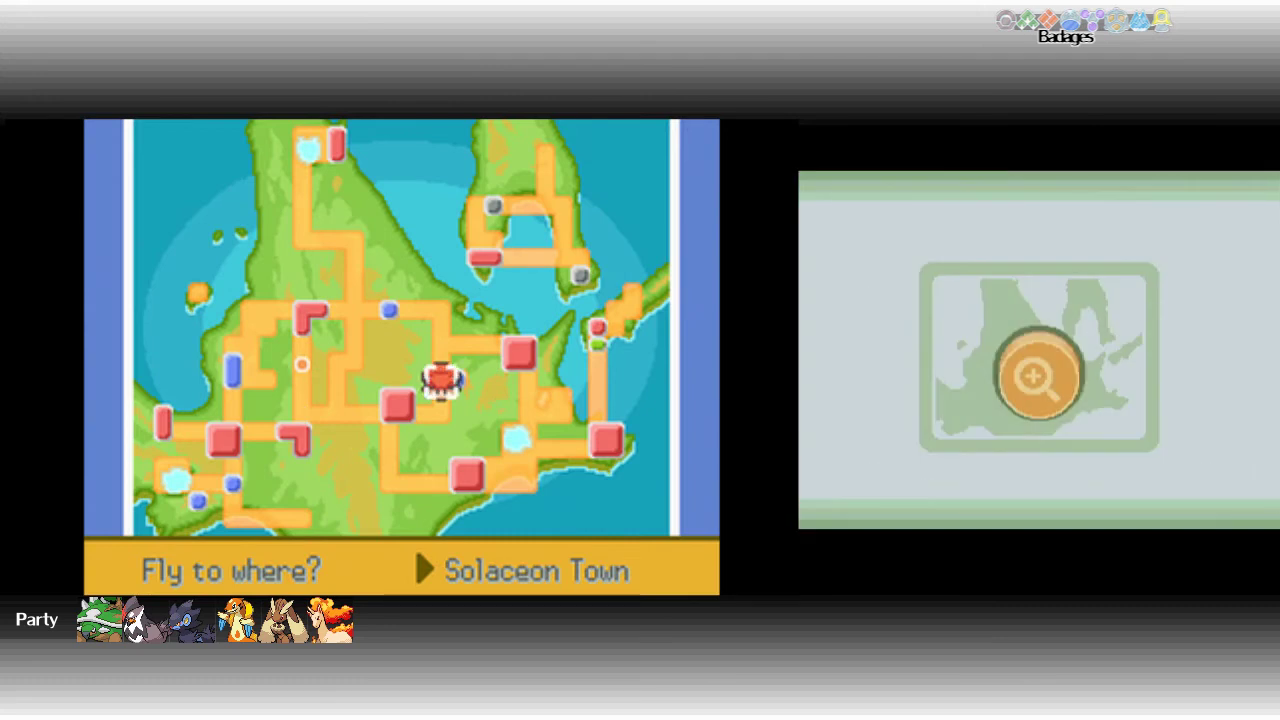
key("Up")
key("Up")
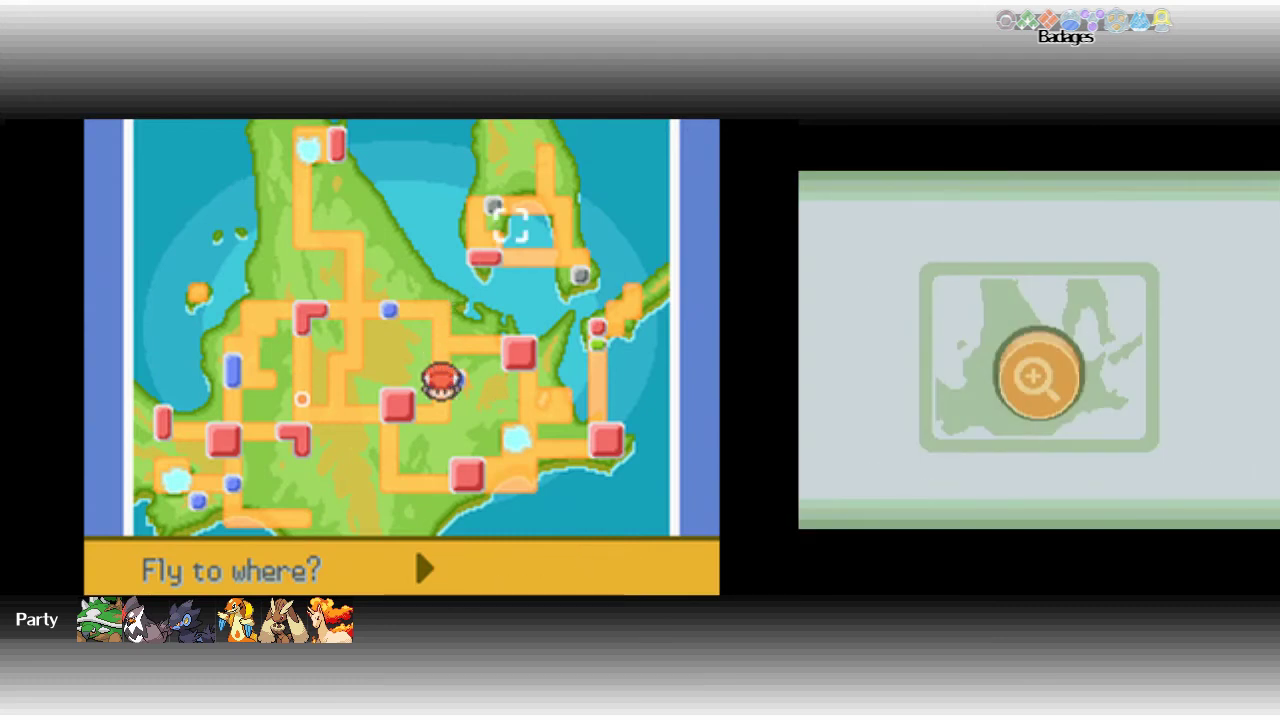
key("Up")
key("Right")
key("Left")
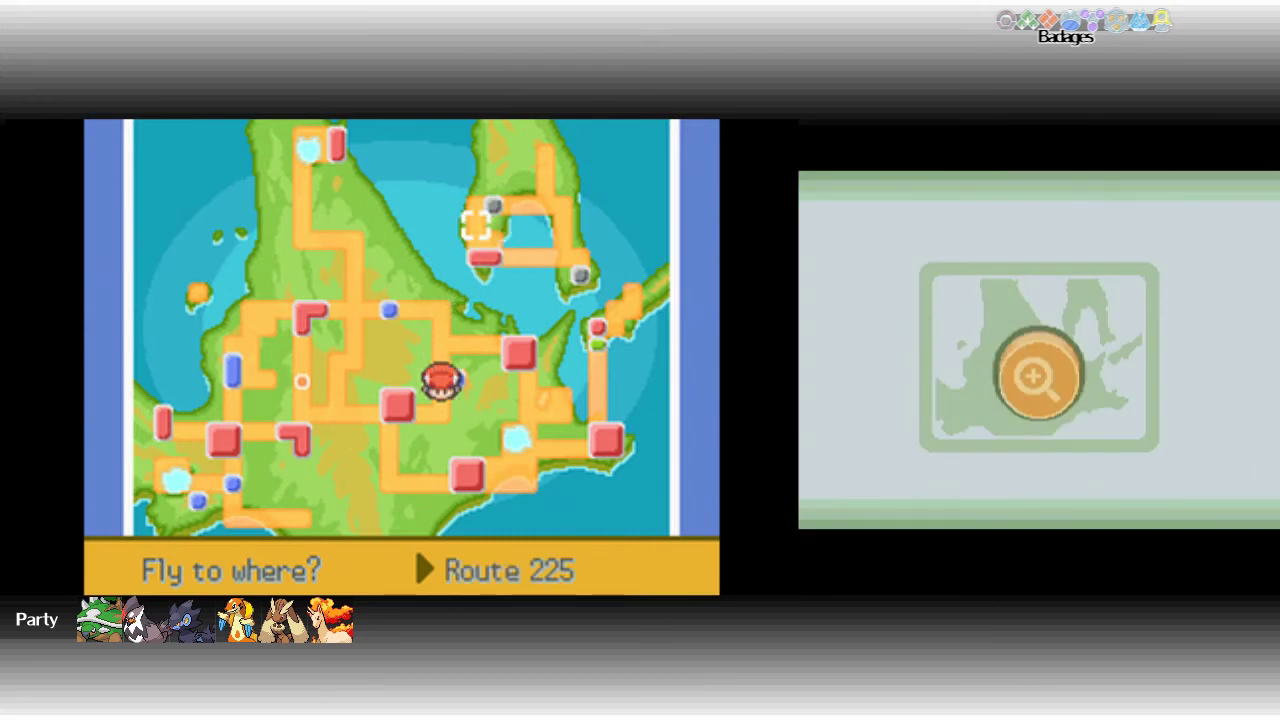
key("Down")
key("Down")
key("Down")
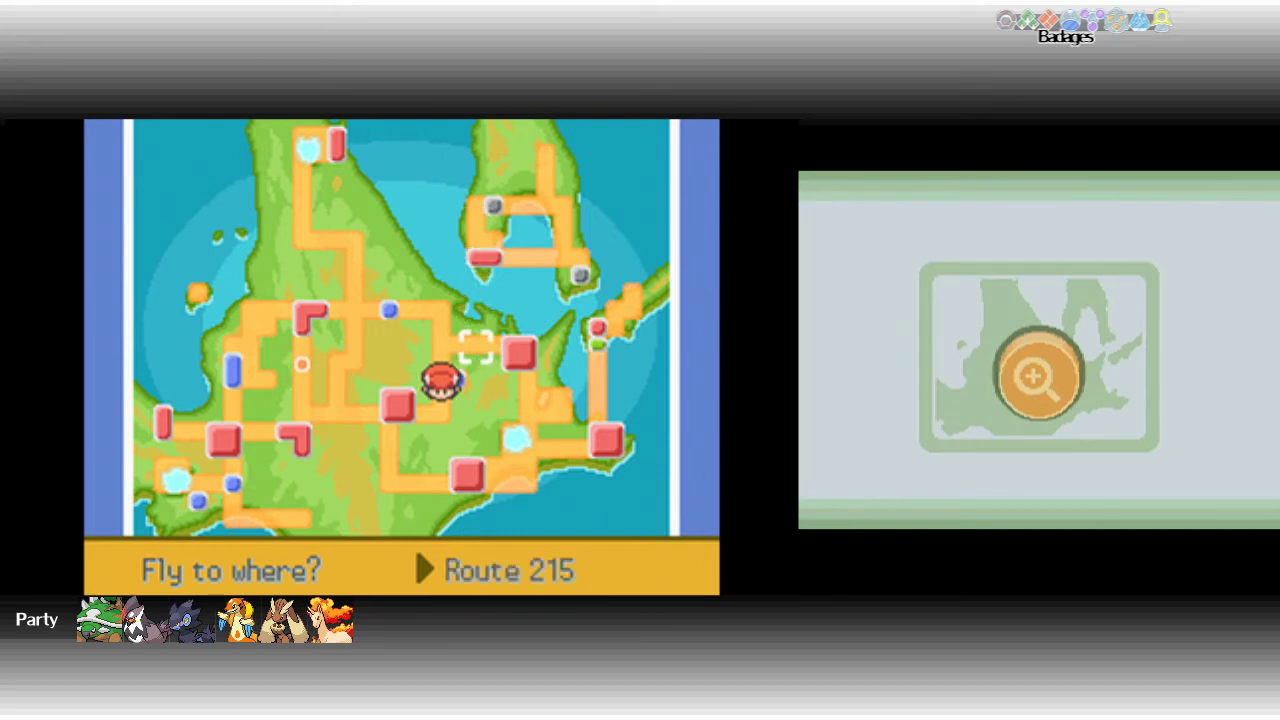
Move the map cursor past Mt. Coronet and the Pokémon League to Route 224.
key("Left")
key("Left")
key("Left")
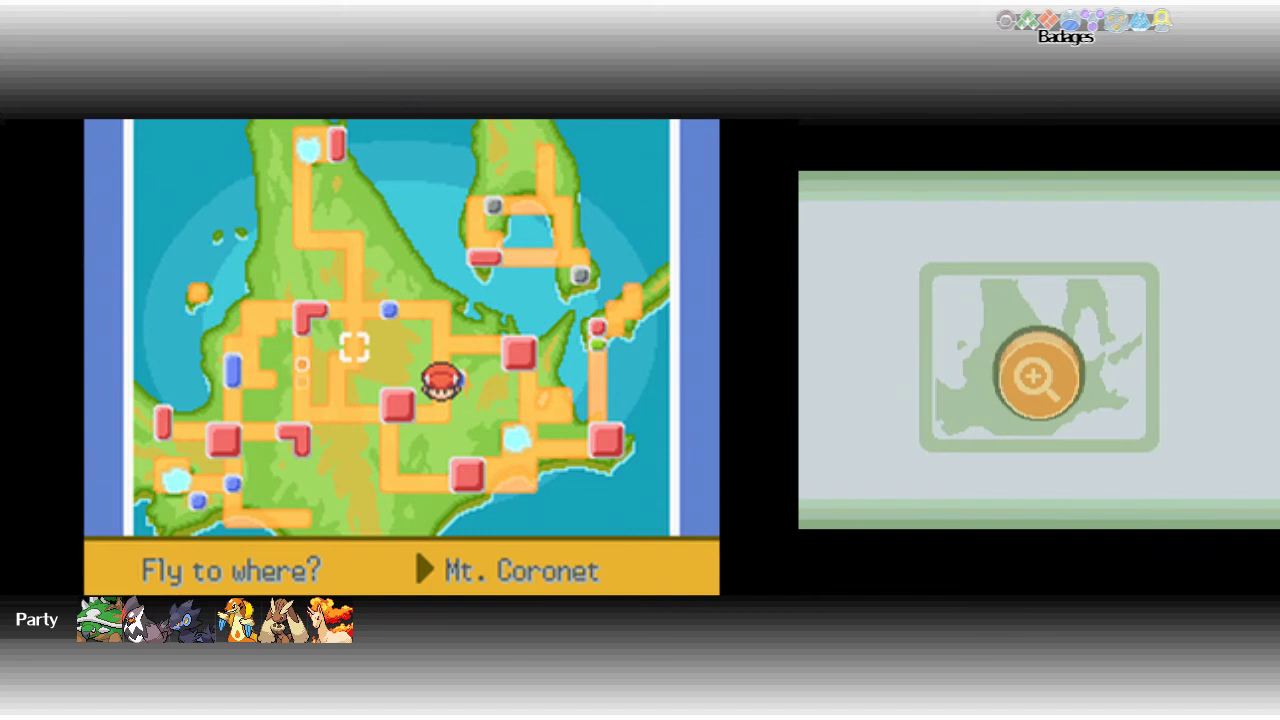
key("Right")
key("Right")
key("Right")
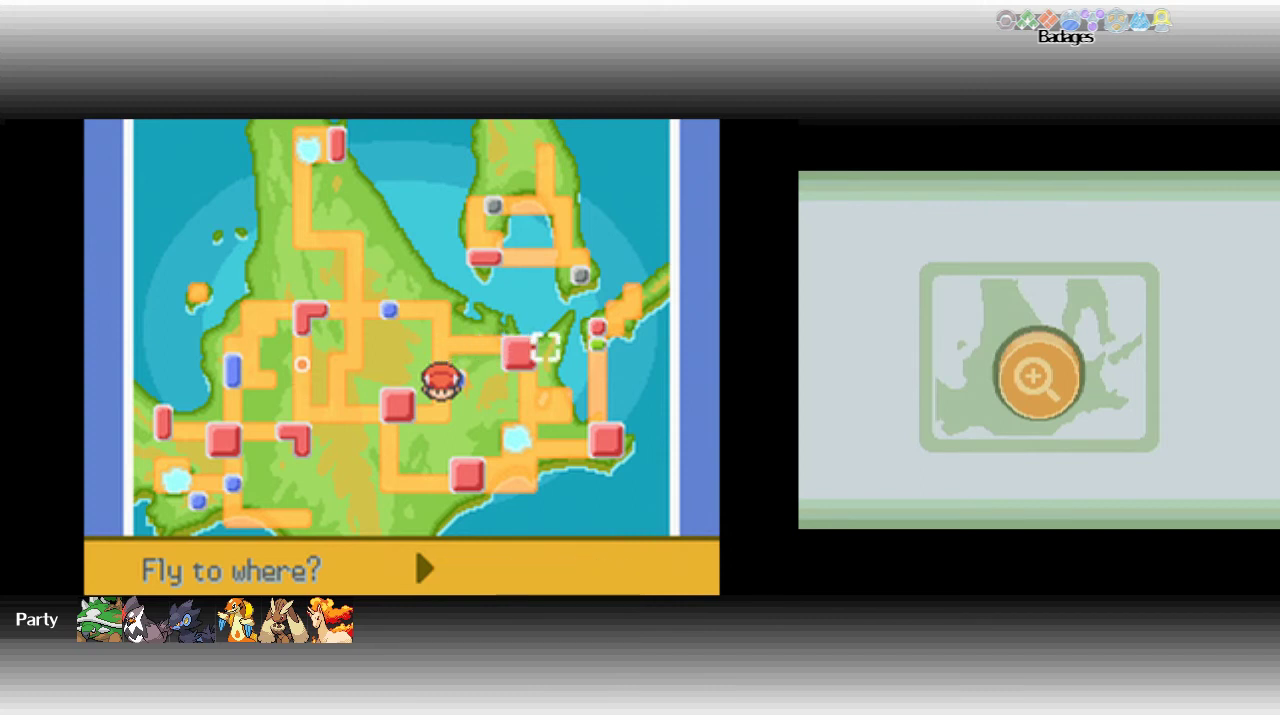
key("Right")
key("Up")
key("Right")
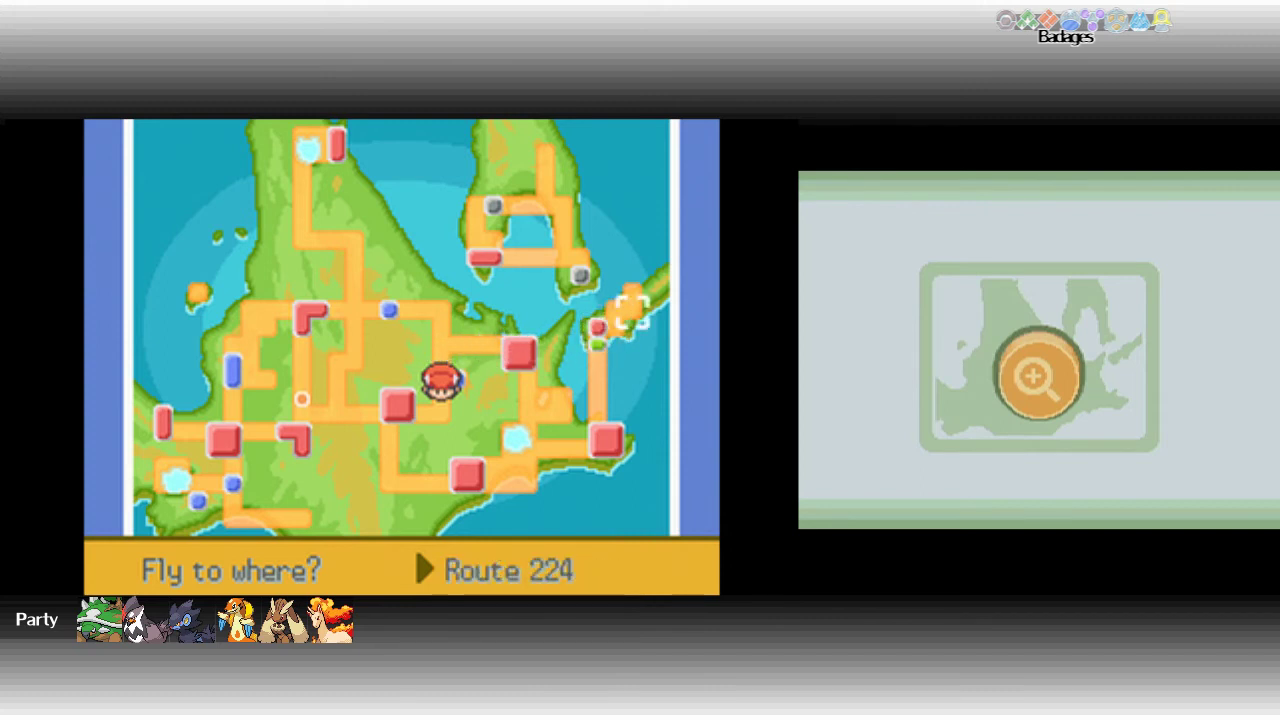
key("Up")
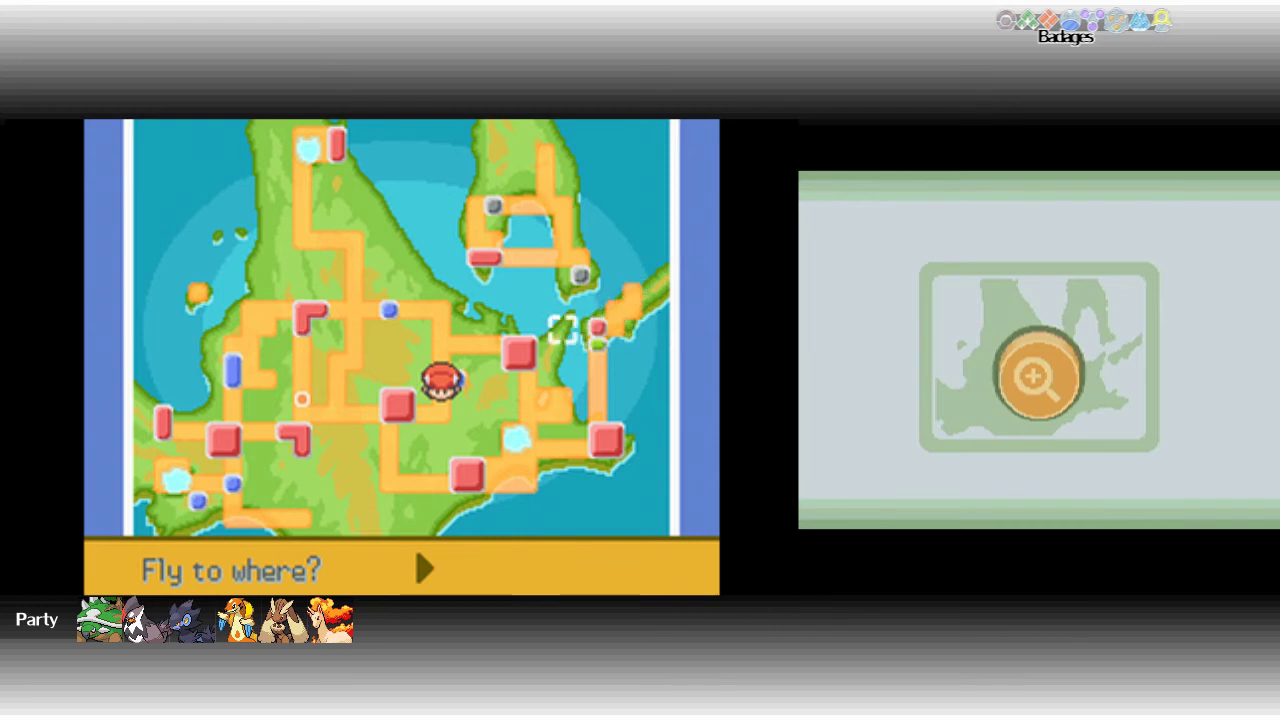
key("Left")
key("Left")
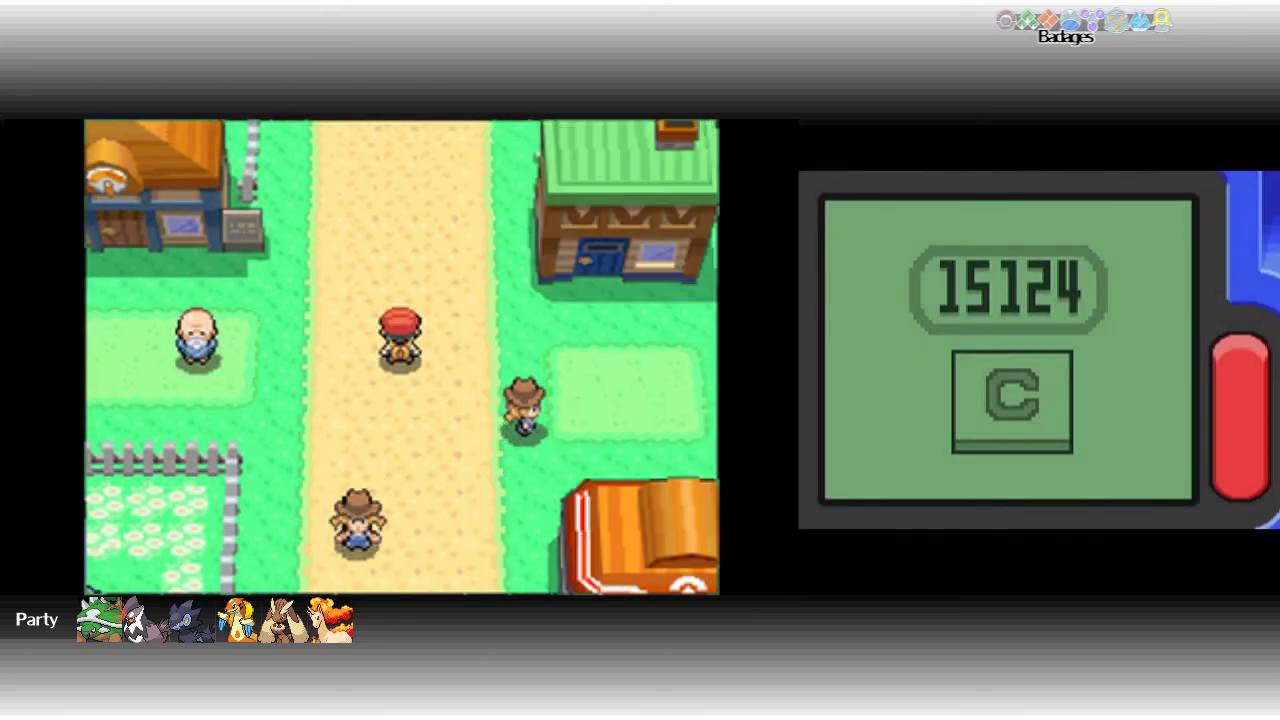
Walk through Solaceon Town into the Pokémon Center.
key("x")
key("x")
key("Right")
key("Down")
key("Down")
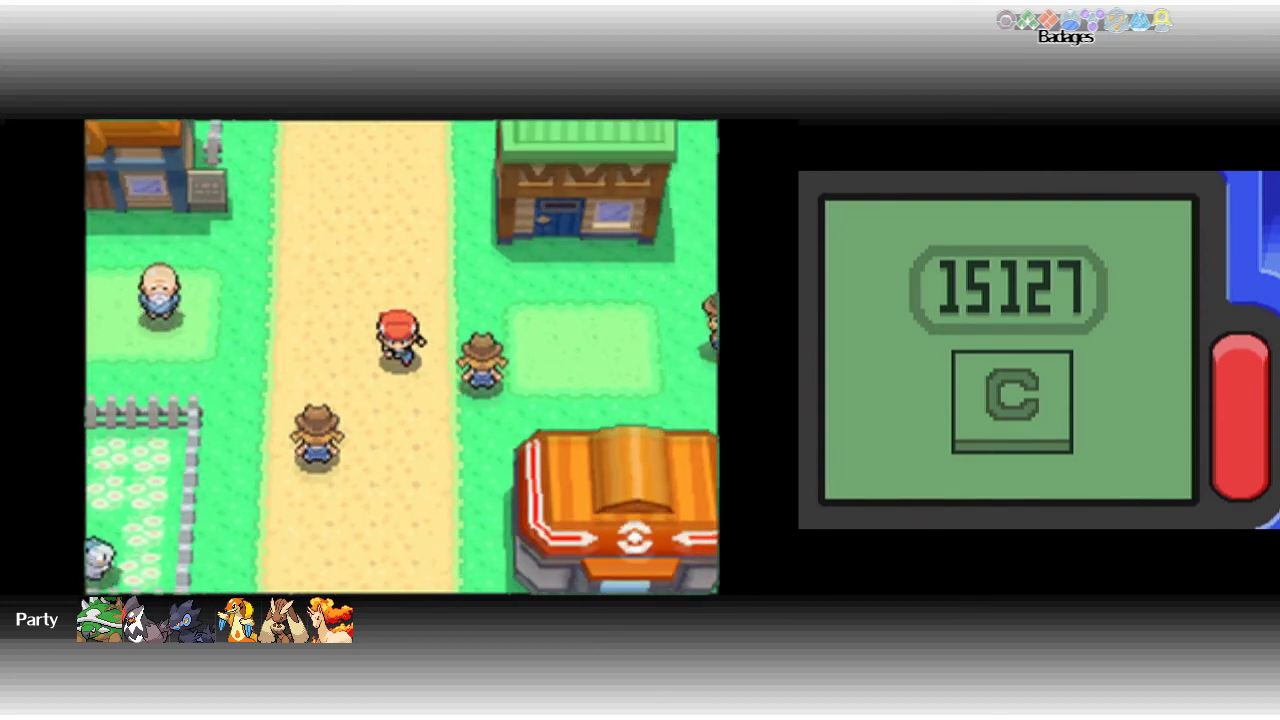
key("Down")
key("Down")
key("Down")
key("Down")
key("Down")
key("Down")
key("Right")
key("Right")
key("Right")
key("Up")
key("Up")
key("Up")
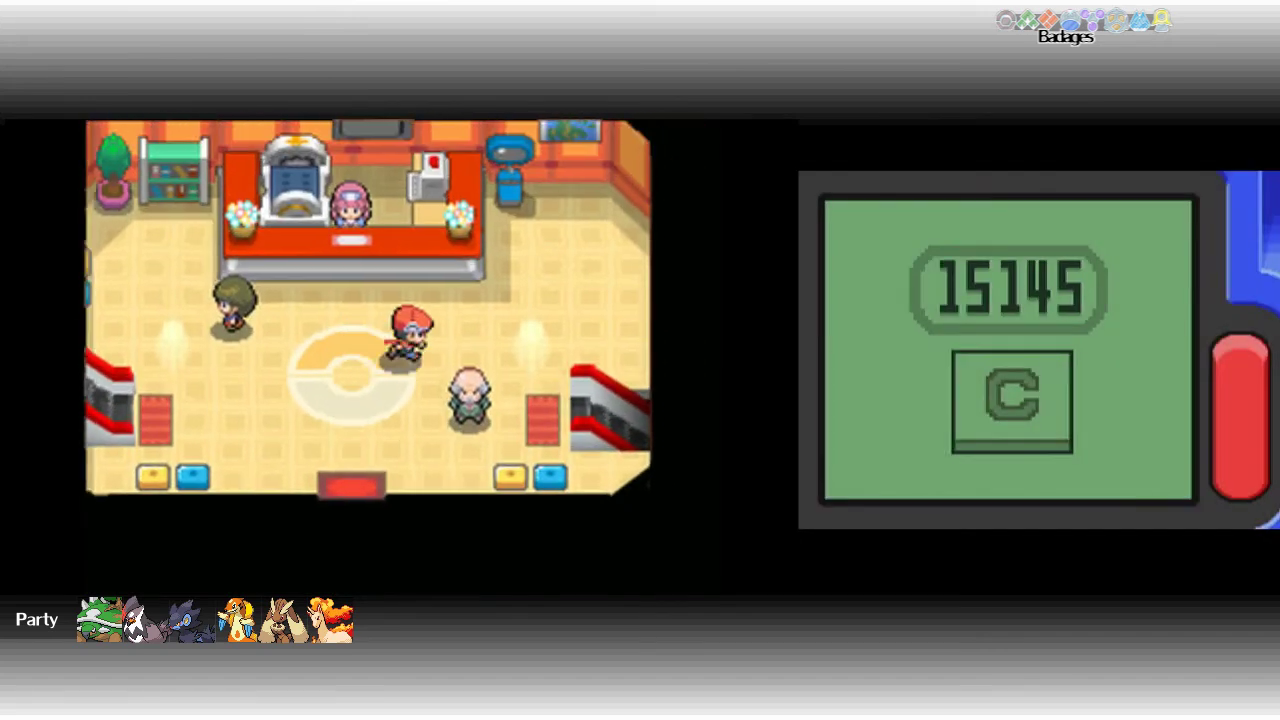
key("Up")
key("Up")
key("Up")
key("Up")
key("Up")
key("Up")
key("Up")
Boot up the PC and choose Move Pokémon in the Pokémon Storage System.
key("x")
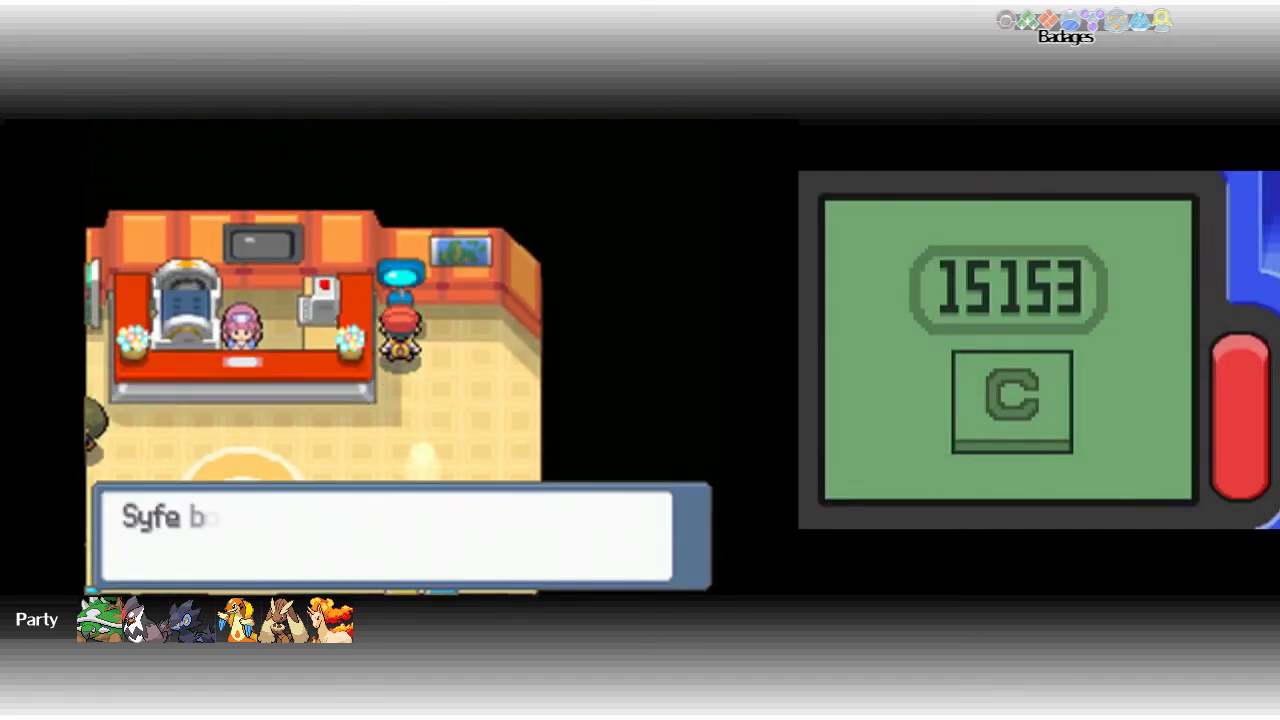
key("x")
key("x")
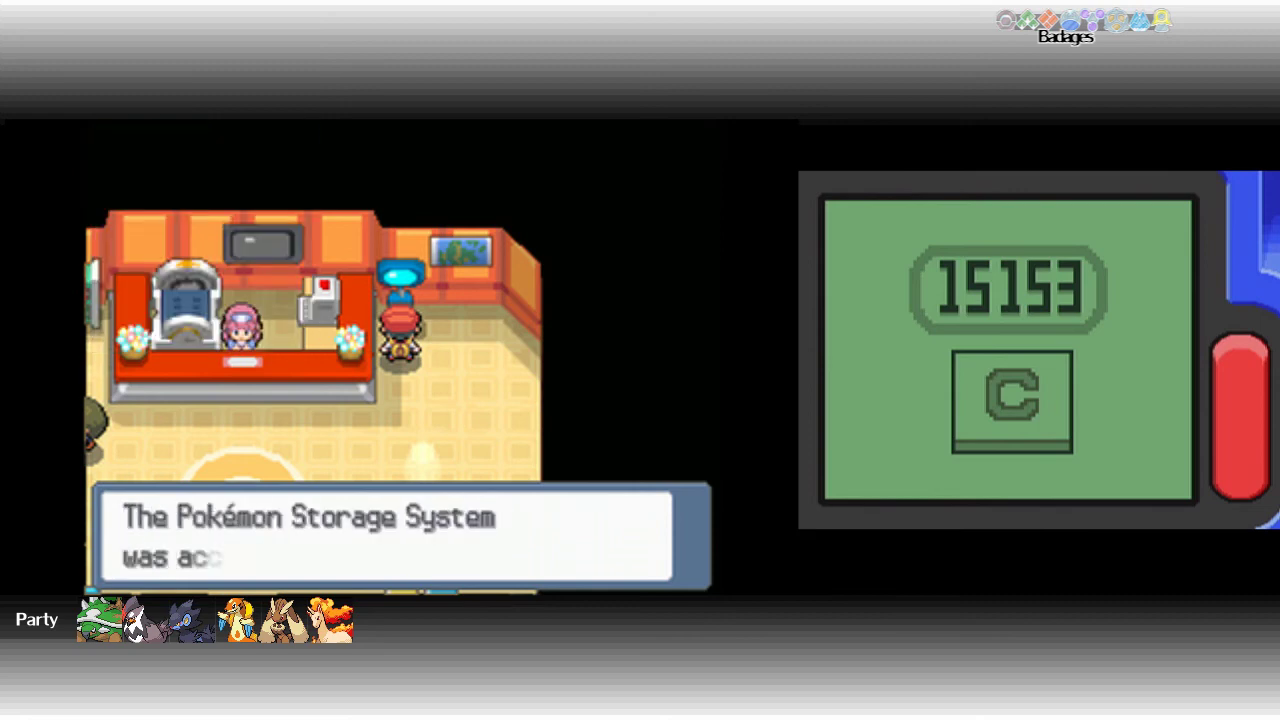
key("x")
key("Down")
key("Down")
key("x")
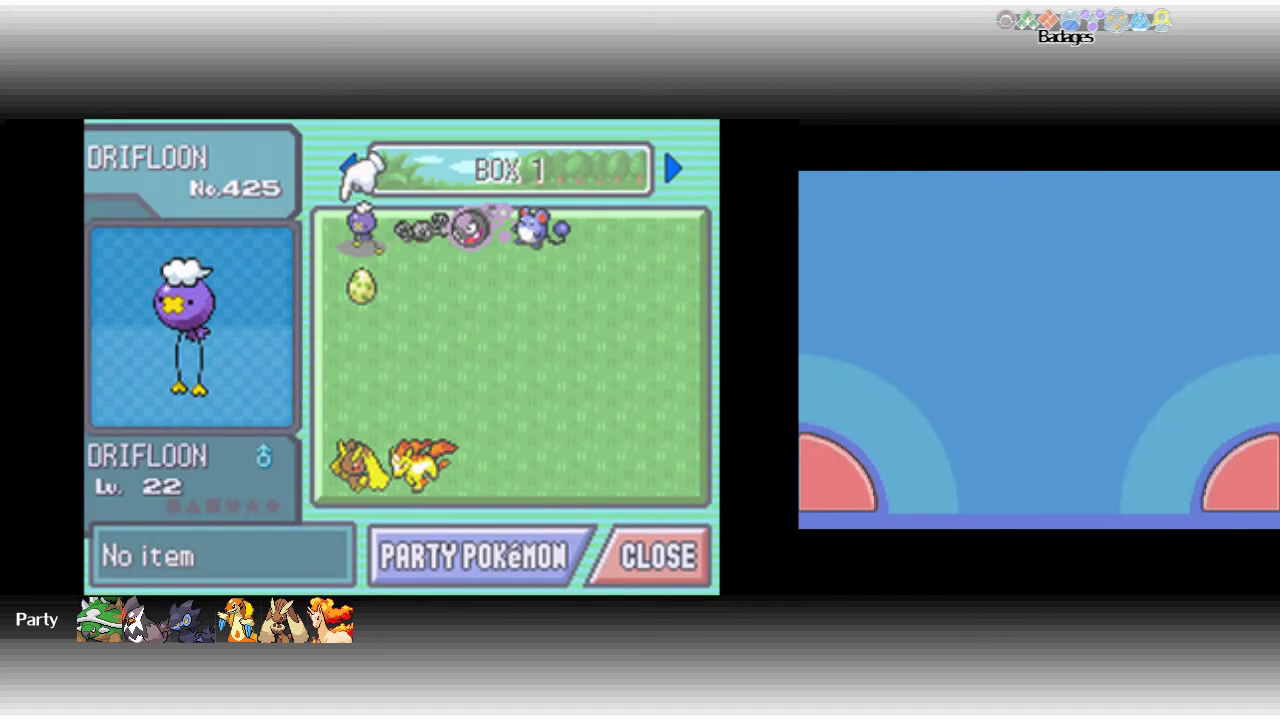
Switch from BOX 1 to the PKMNBANK box and view Buneary's and Palkia's details.
key("Up")
key("Left")
key("Down")
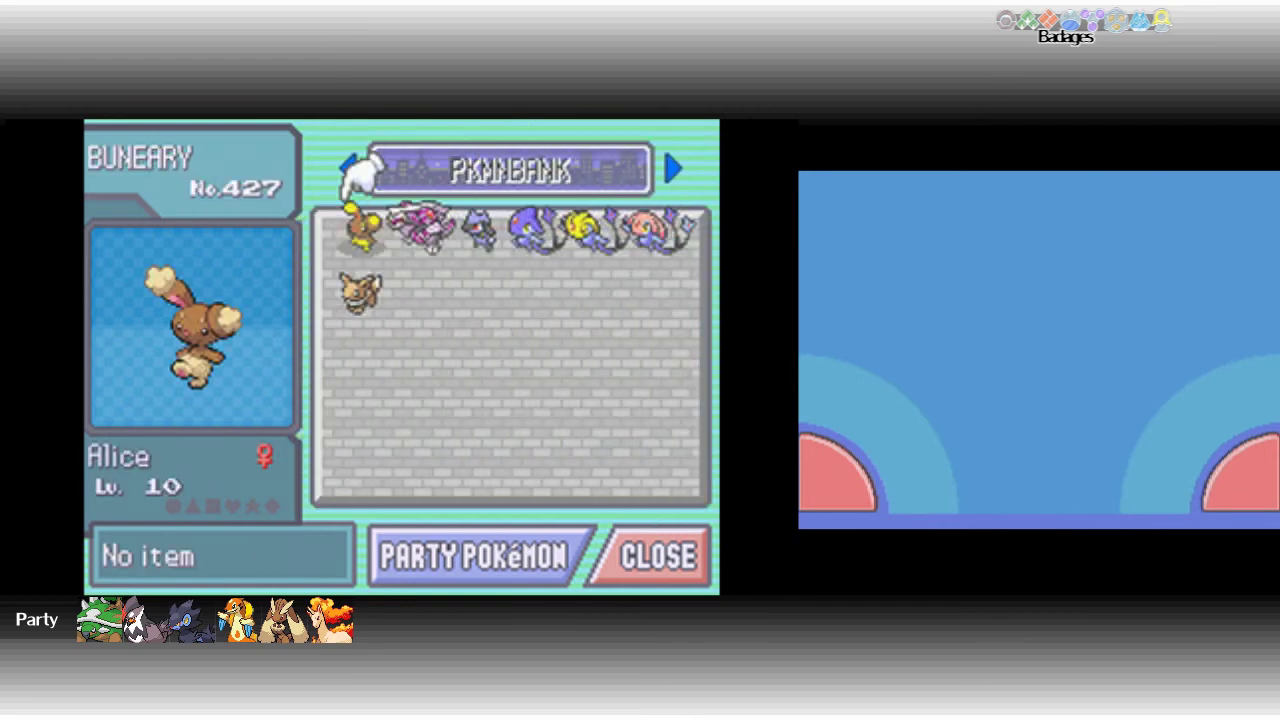
key("Down")
key("Up")
key("Right")
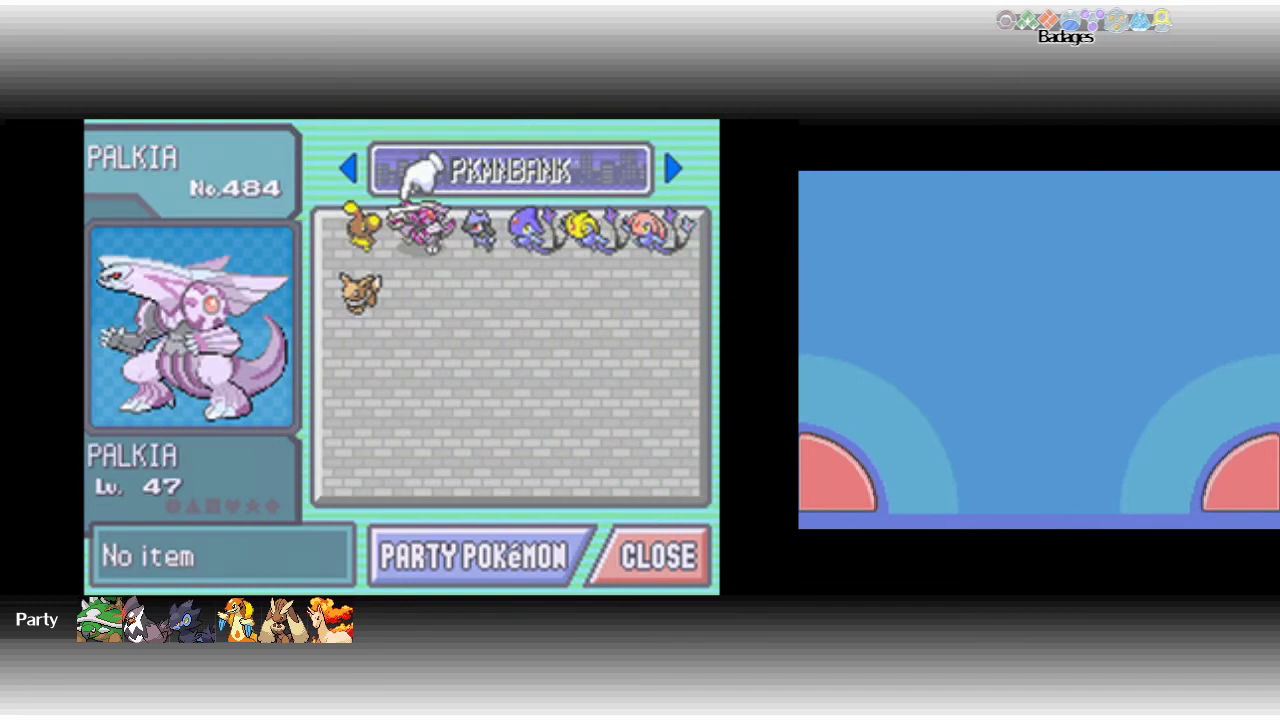
Browse Mesprit, Uxie, Azelf, Riolu, Buneary and Eevee, then back out of the box screen.
key("Up")
key("Right")
key("Right")
key("Right")
key("Right")
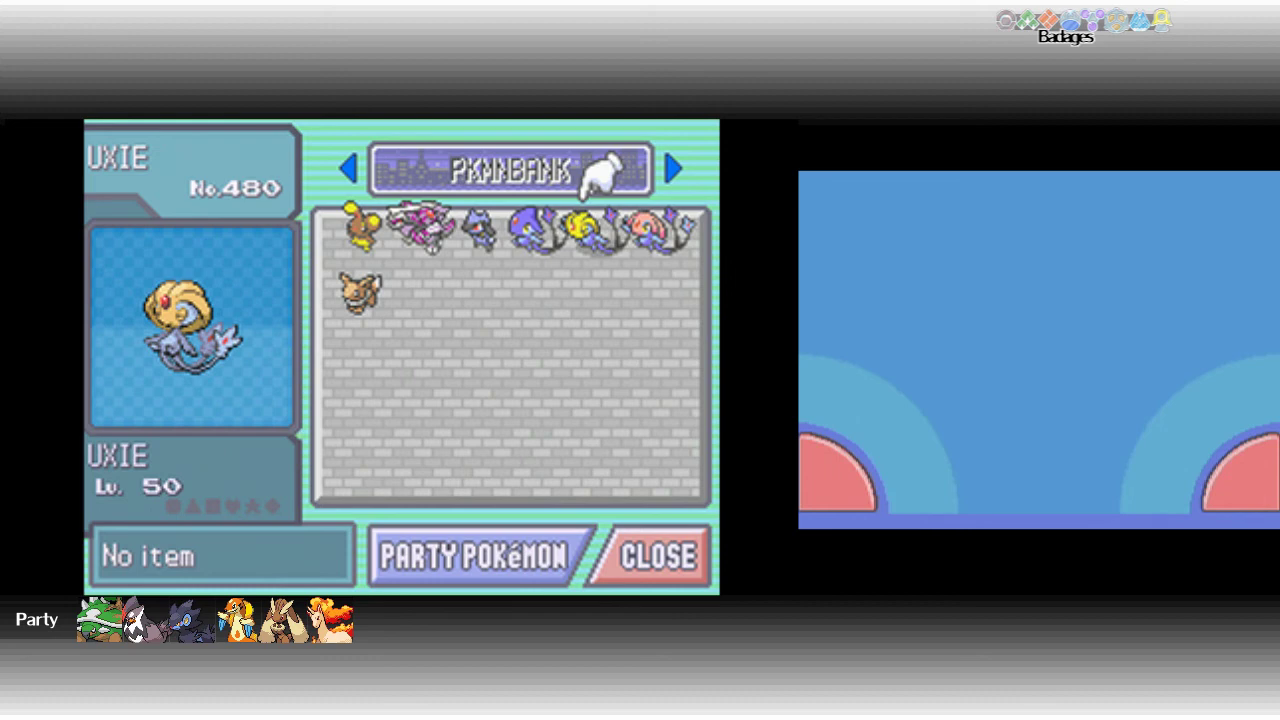
key("Right")
key("Left")
key("Left")
key("Left")
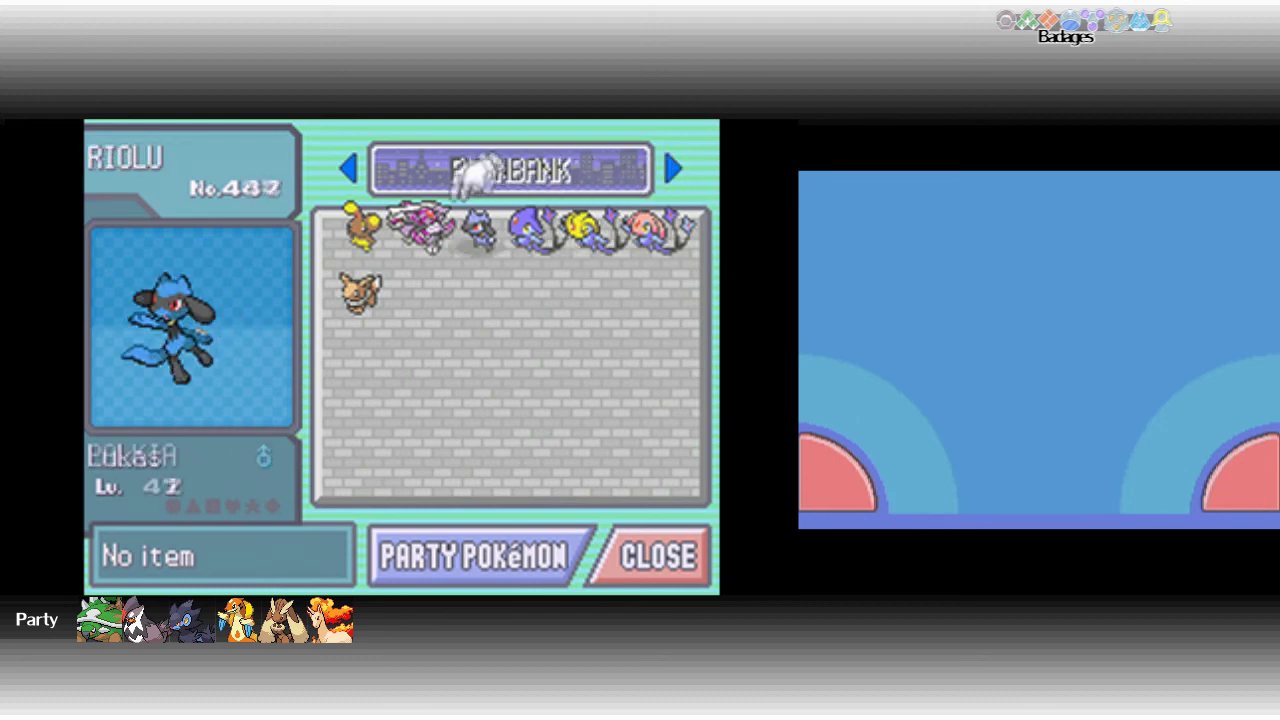
key("Left")
key("Down")
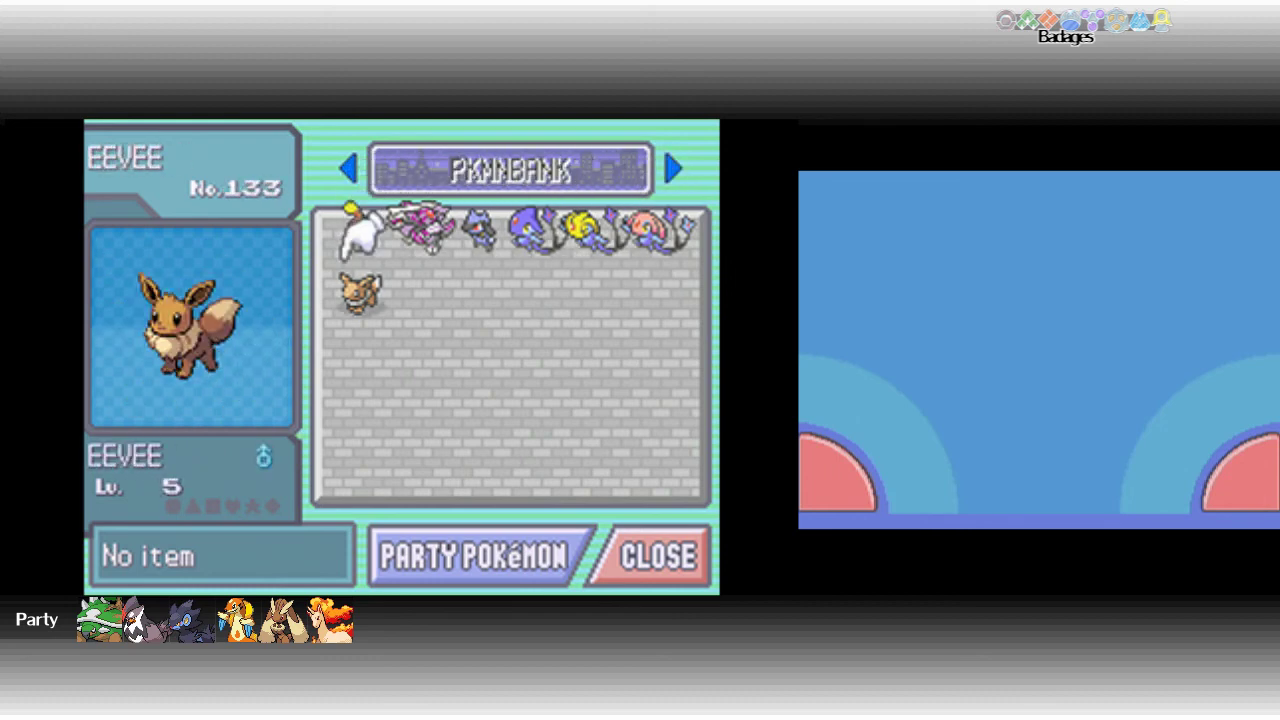
key("Up")
key("x")
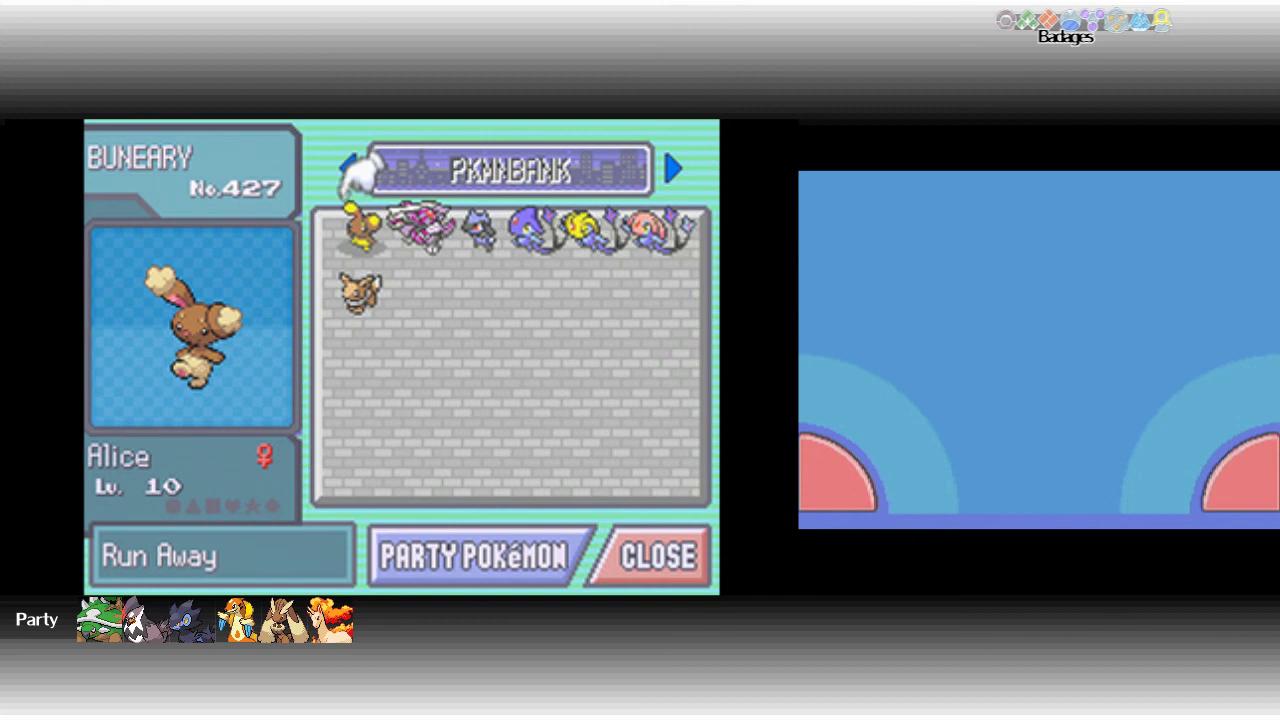
key("Down")
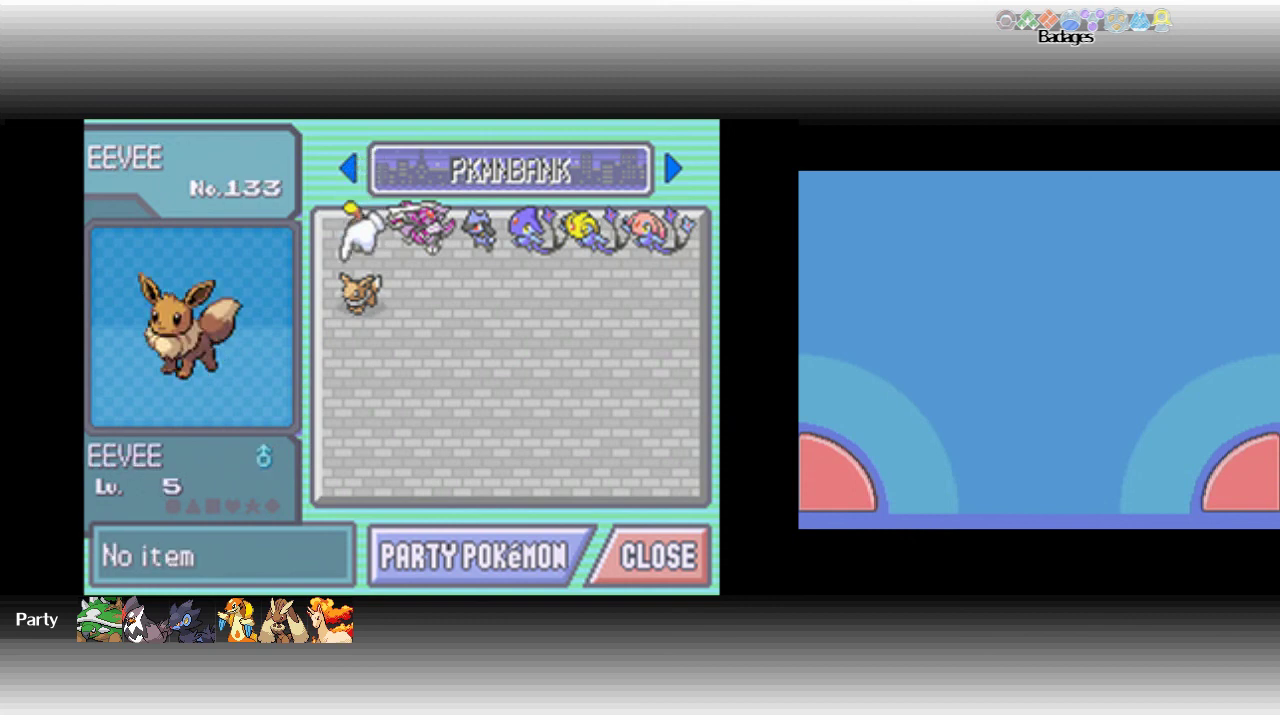
key("Up")
key("Up")
key("Right")
key("Right")
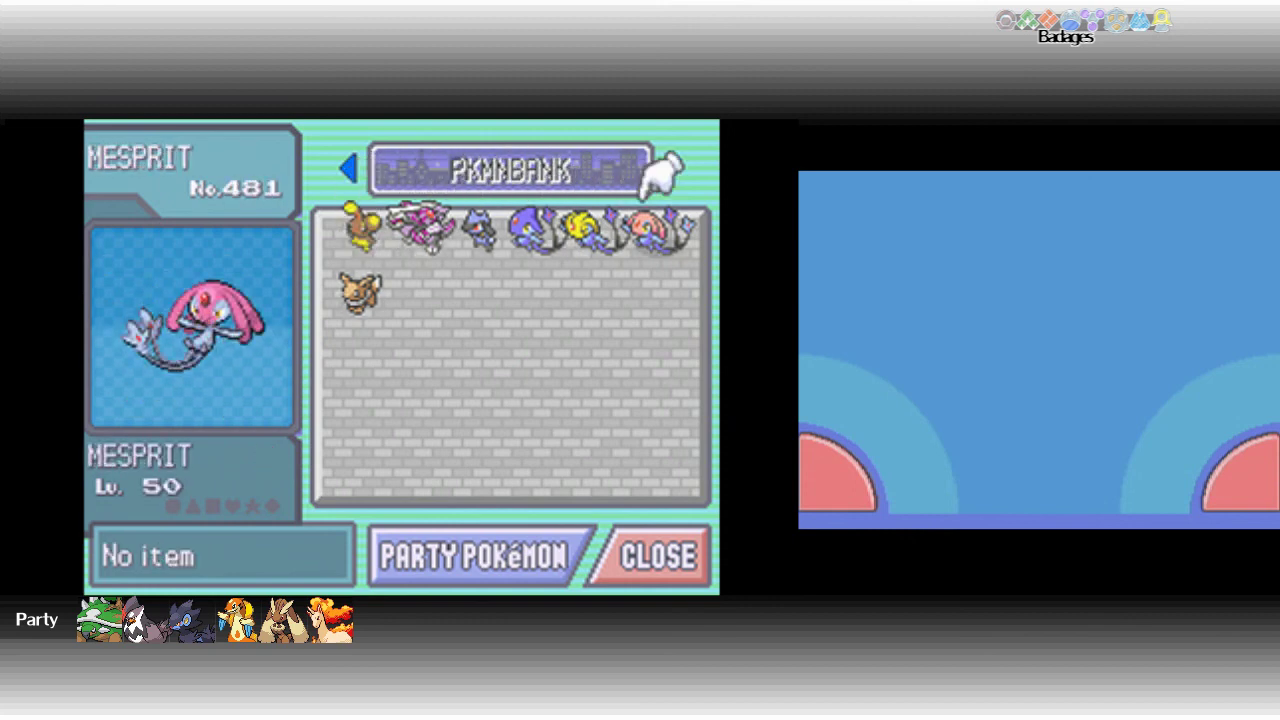
key("Left")
key("Left")
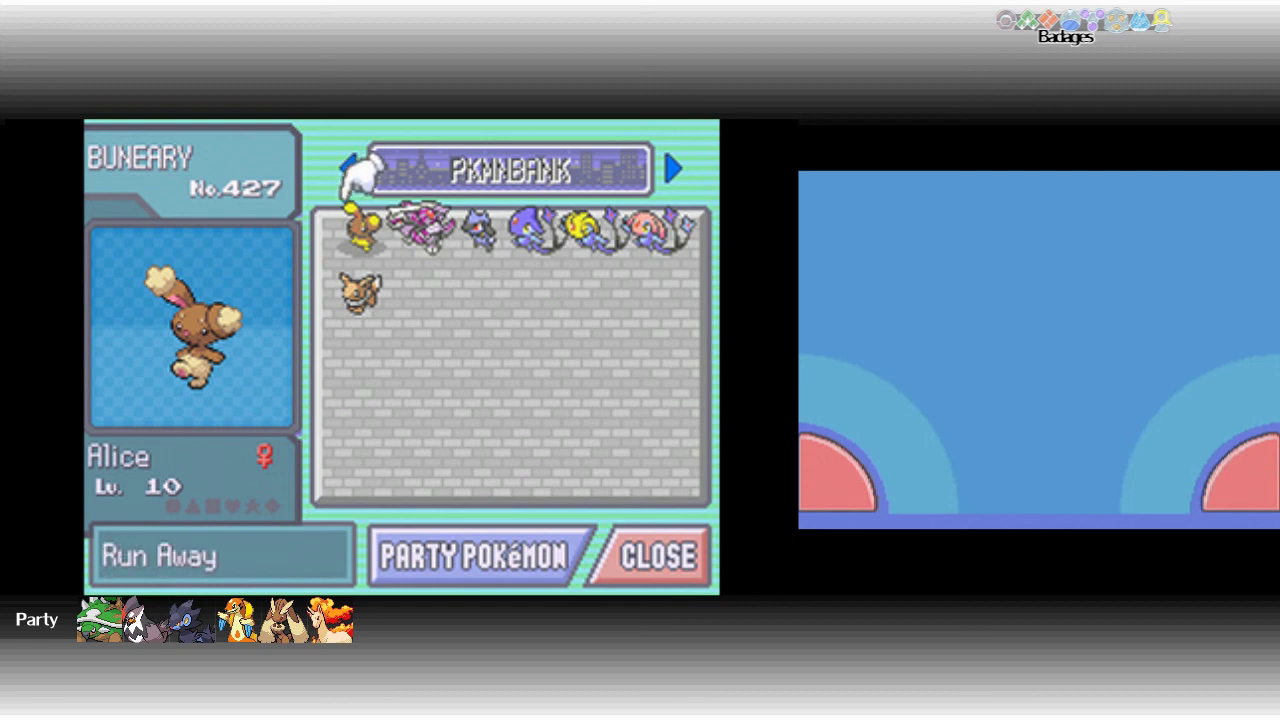
key("Down")
key("Down")
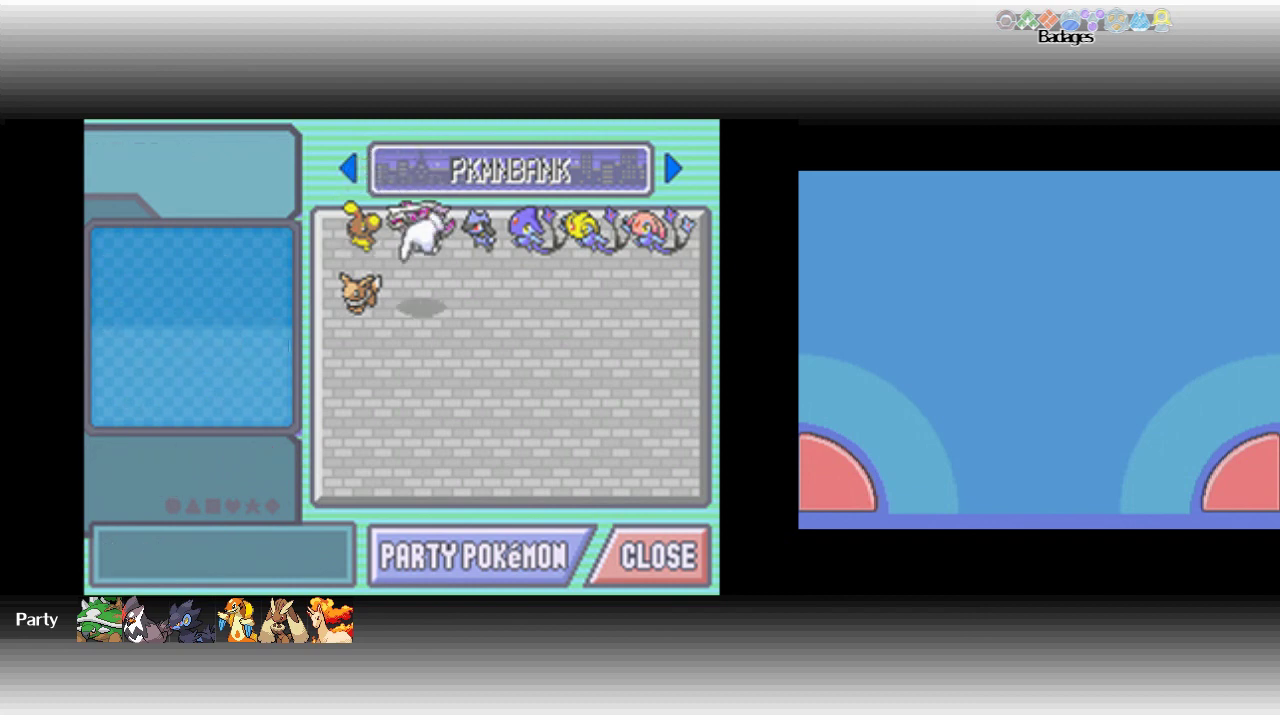
key("Down")
key("Down")
key("Down")
key("Down")
key("Right")
key("Right")
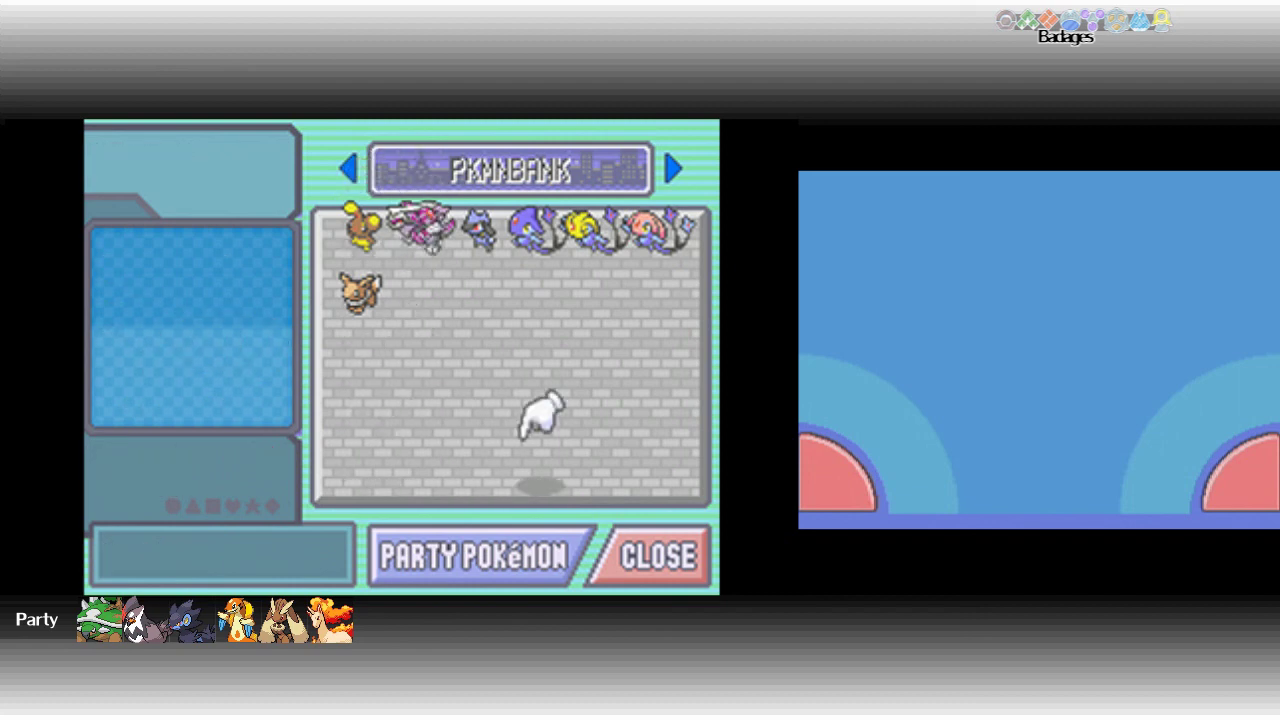
key("Right")
key("Right")
key("Right")
key("Up")
key("Right")
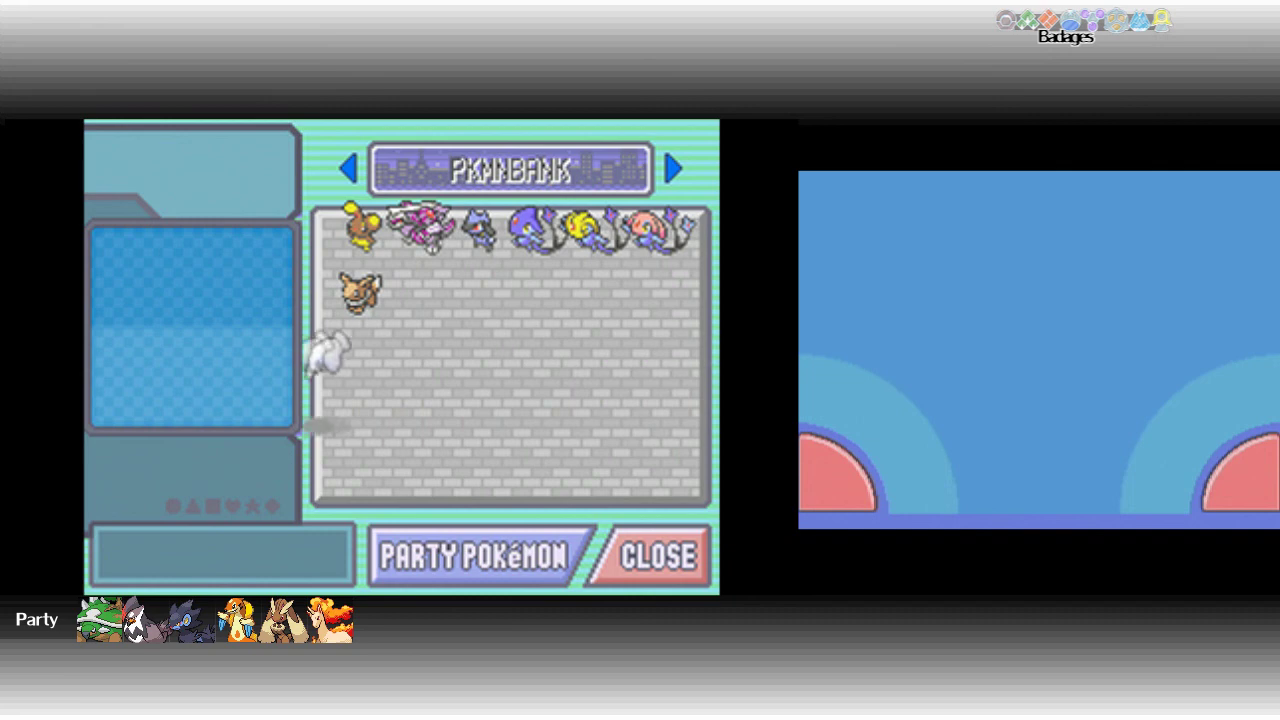
key("Left")
key("Left")
key("Left")
key("Left")
key("Up")
key("Up")
key("Right")
key("Right")
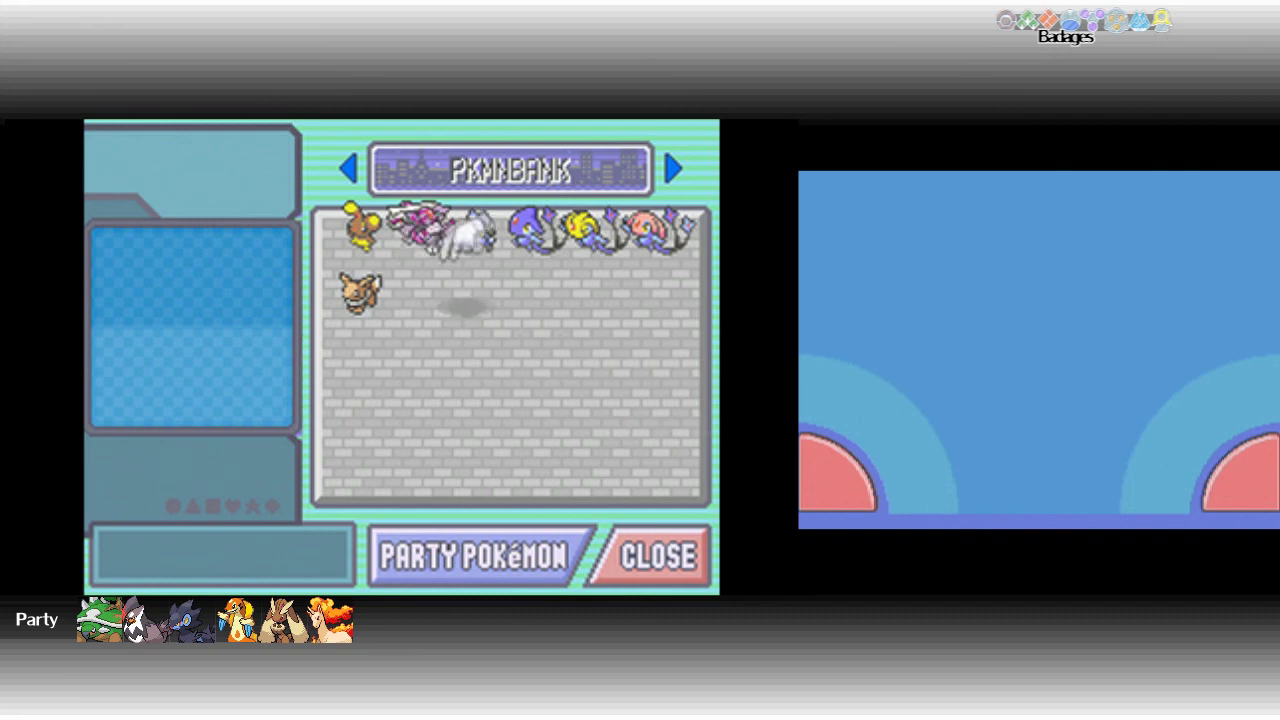
key("Right")
key("Right")
key("Right")
key("Down")
key("Down")
key("Down")
key("Down")
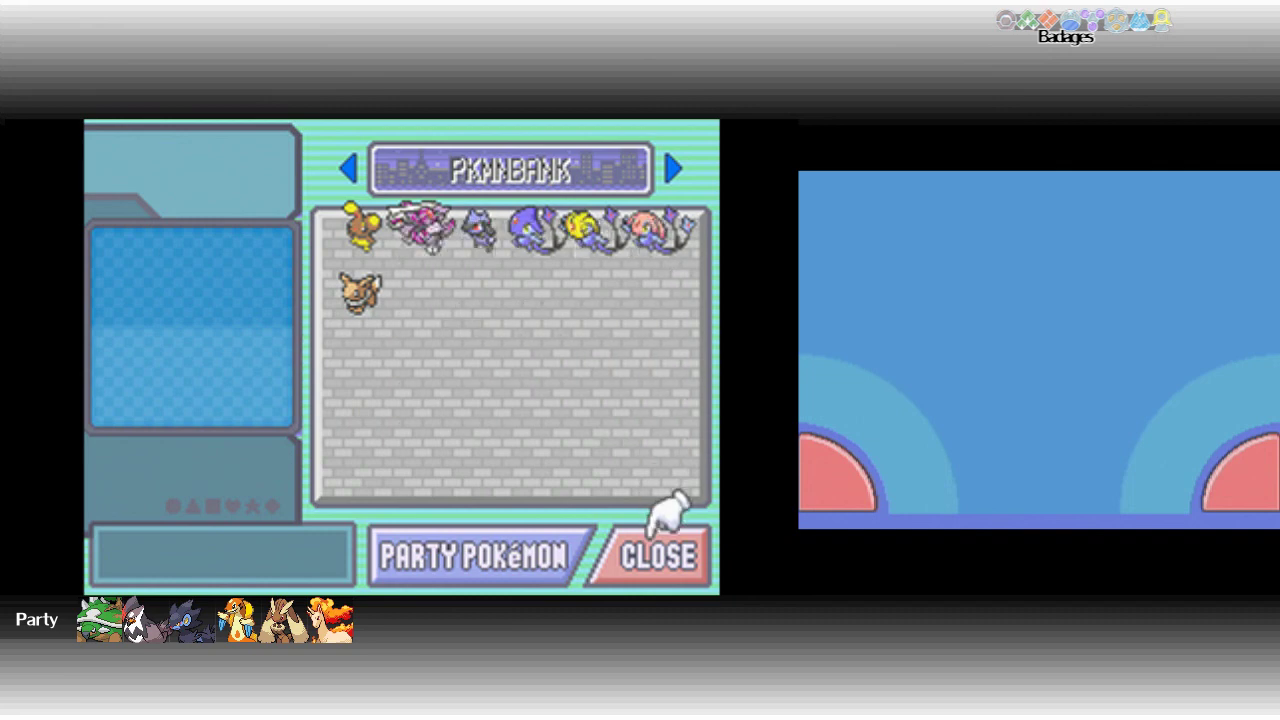
key("Left")
key("Left")
key("Left")
key("Left")
key("Left")
key("Up")
key("Up")
key("Up")
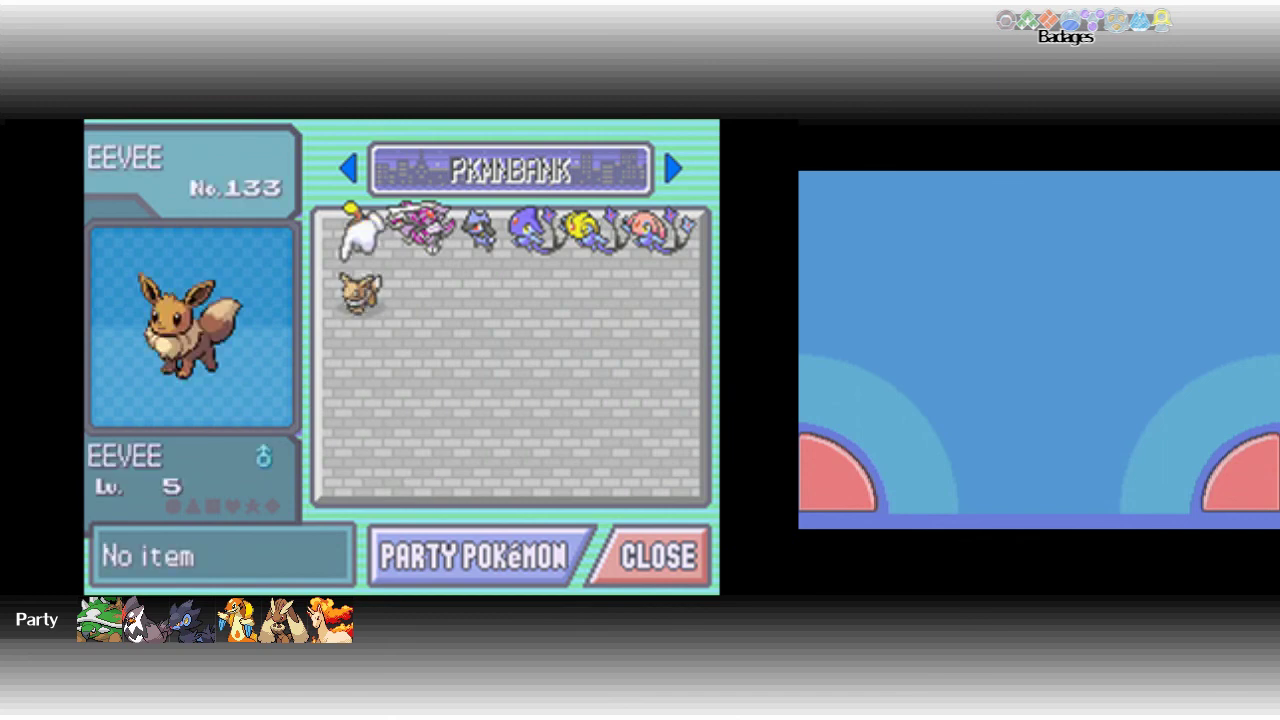
key("Right")
key("Right")
key("Right")
key("Right")
key("Right")
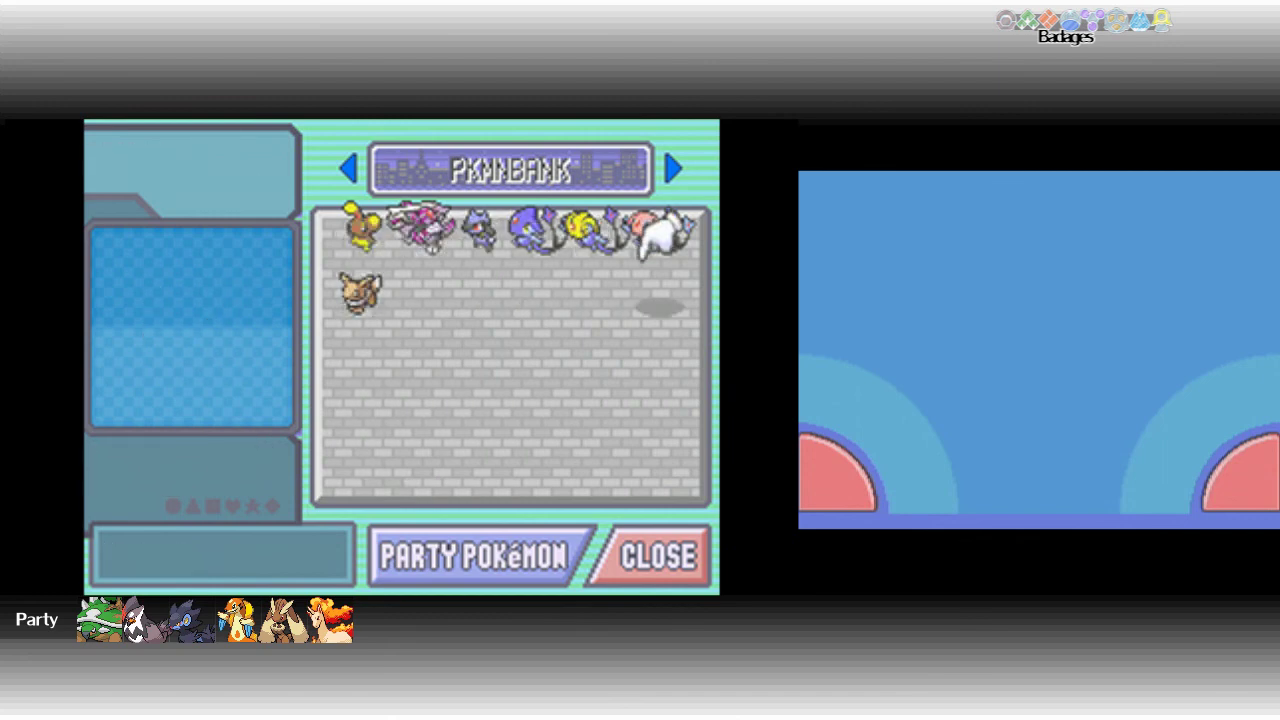
key("x")
key("Up")
key("Down")
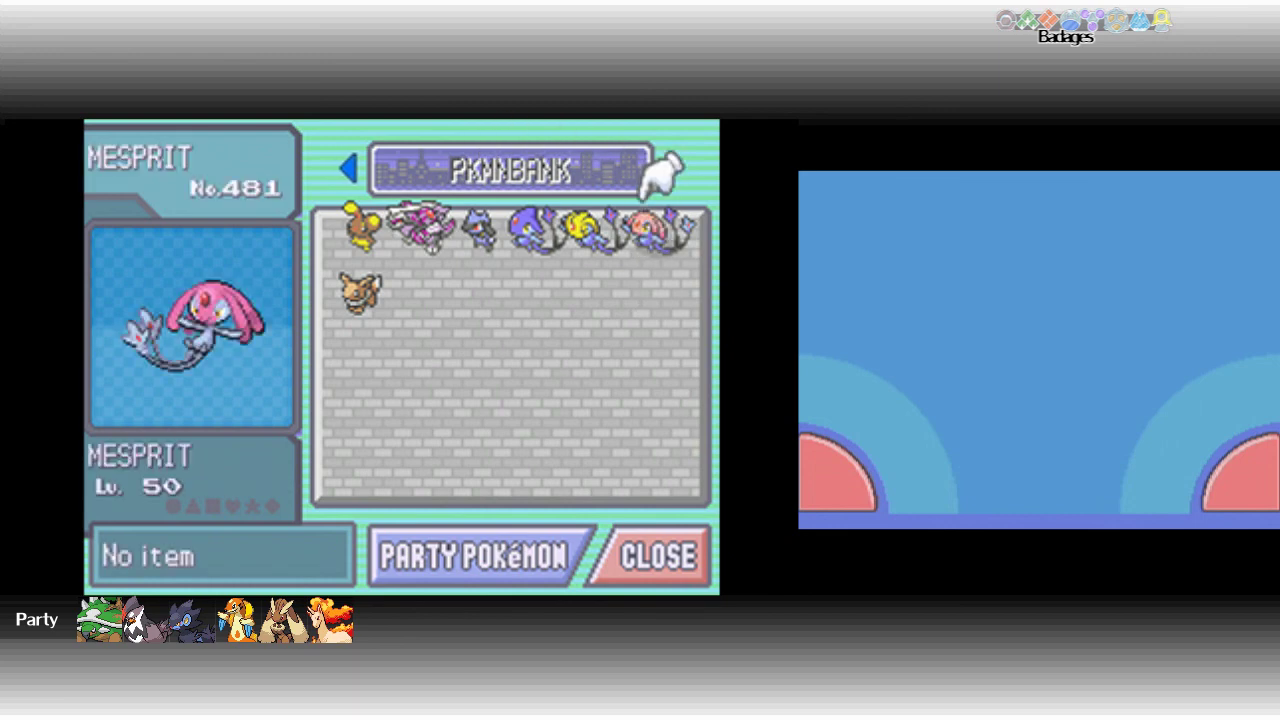
key("Up")
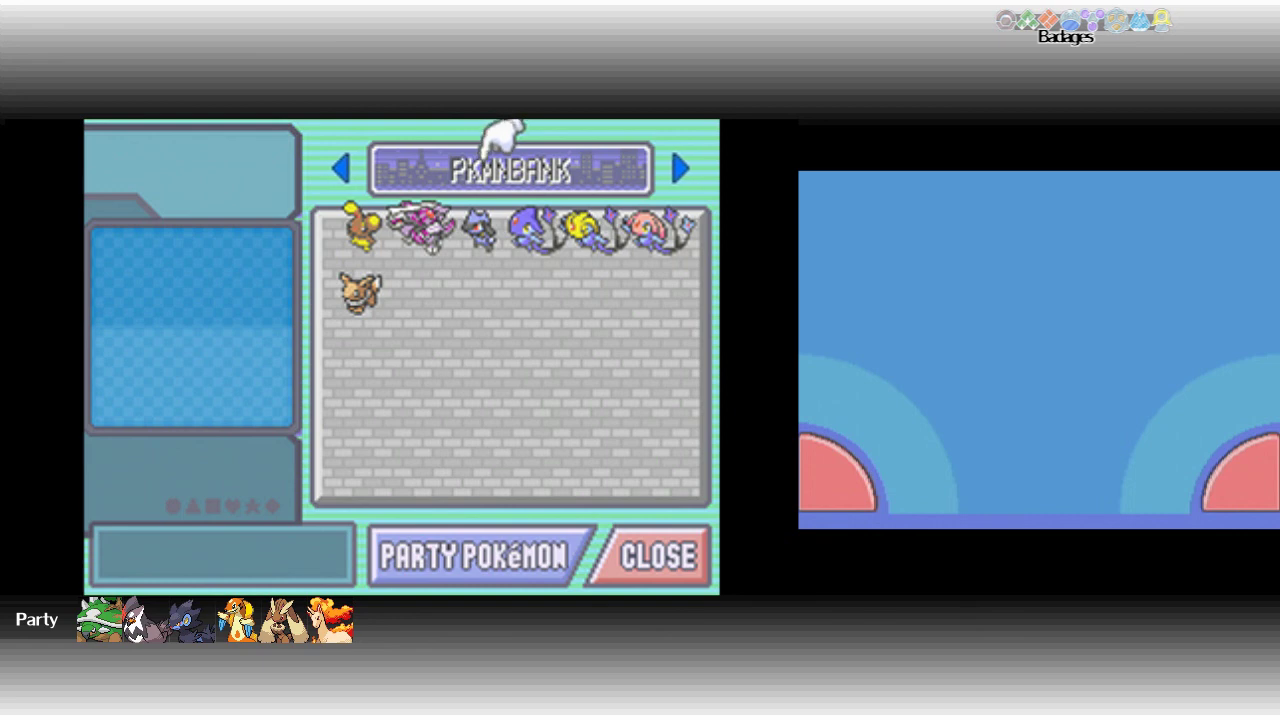
key("Down")
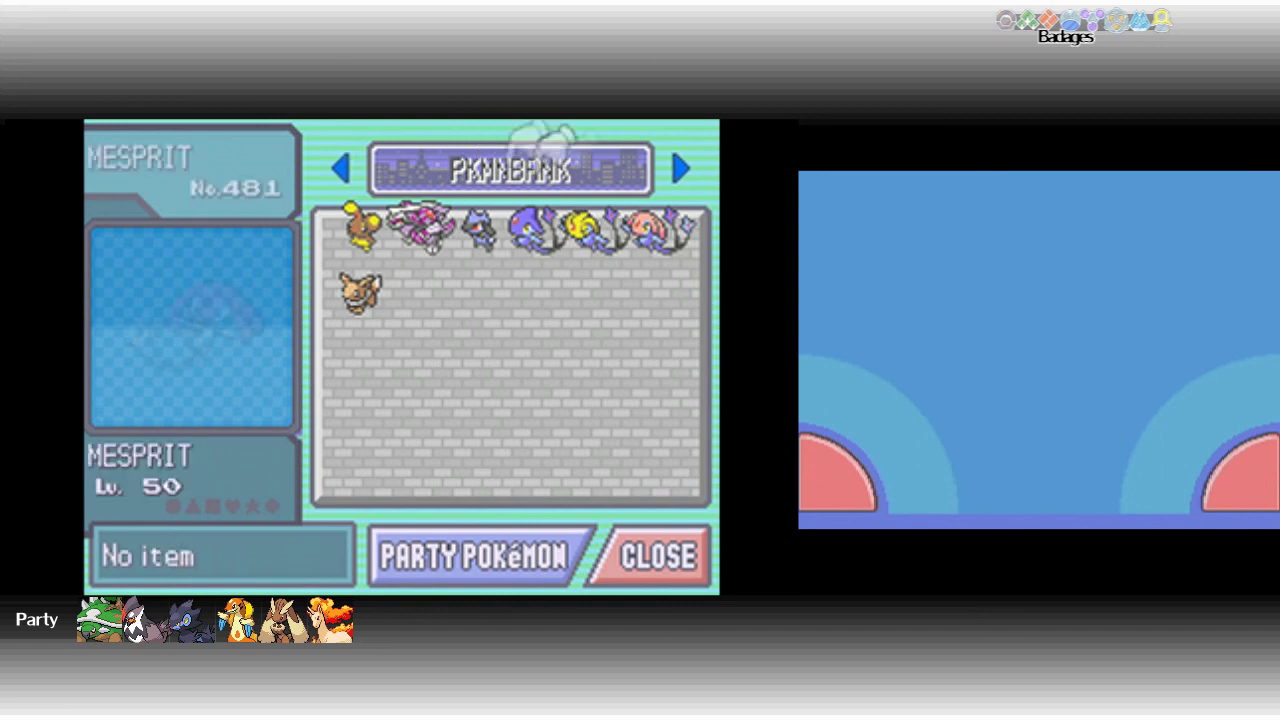
key("Down")
key("Up")
key("Left")
key("Left")
key("Left")
key("Down")
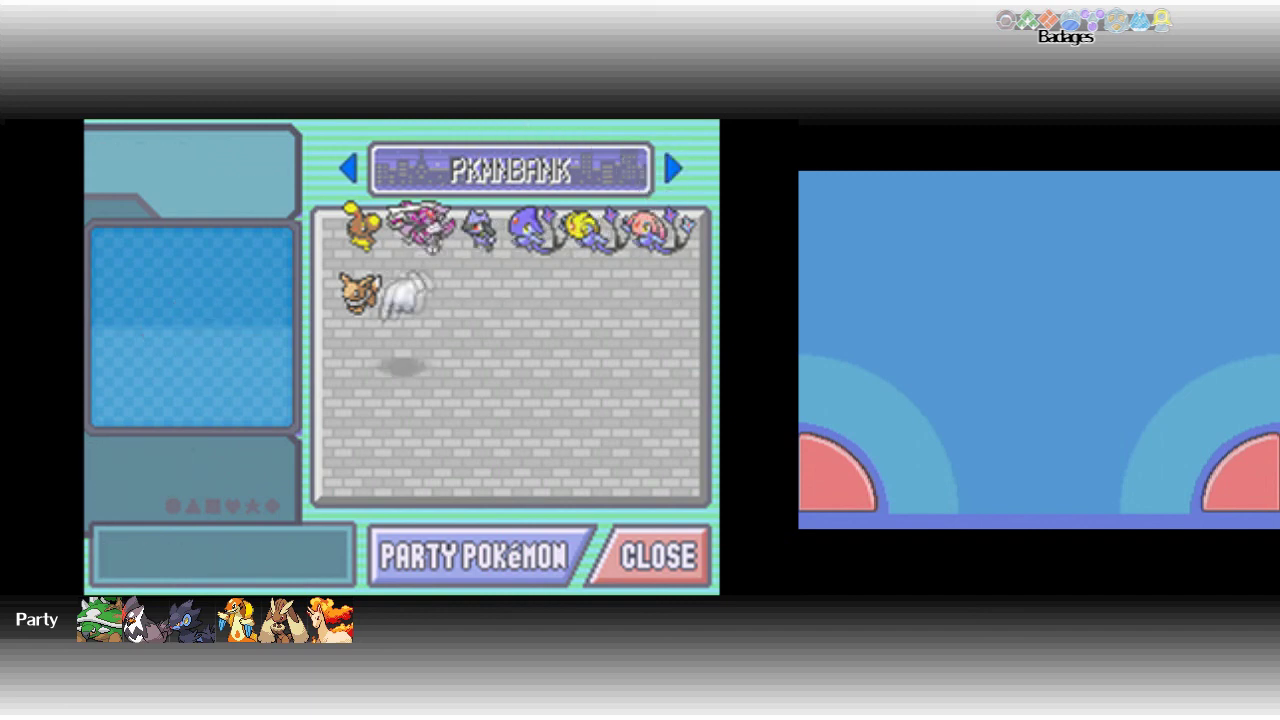
key("Down")
key("Left")
key("Right")
key("Right")
key("Right")
key("Right")
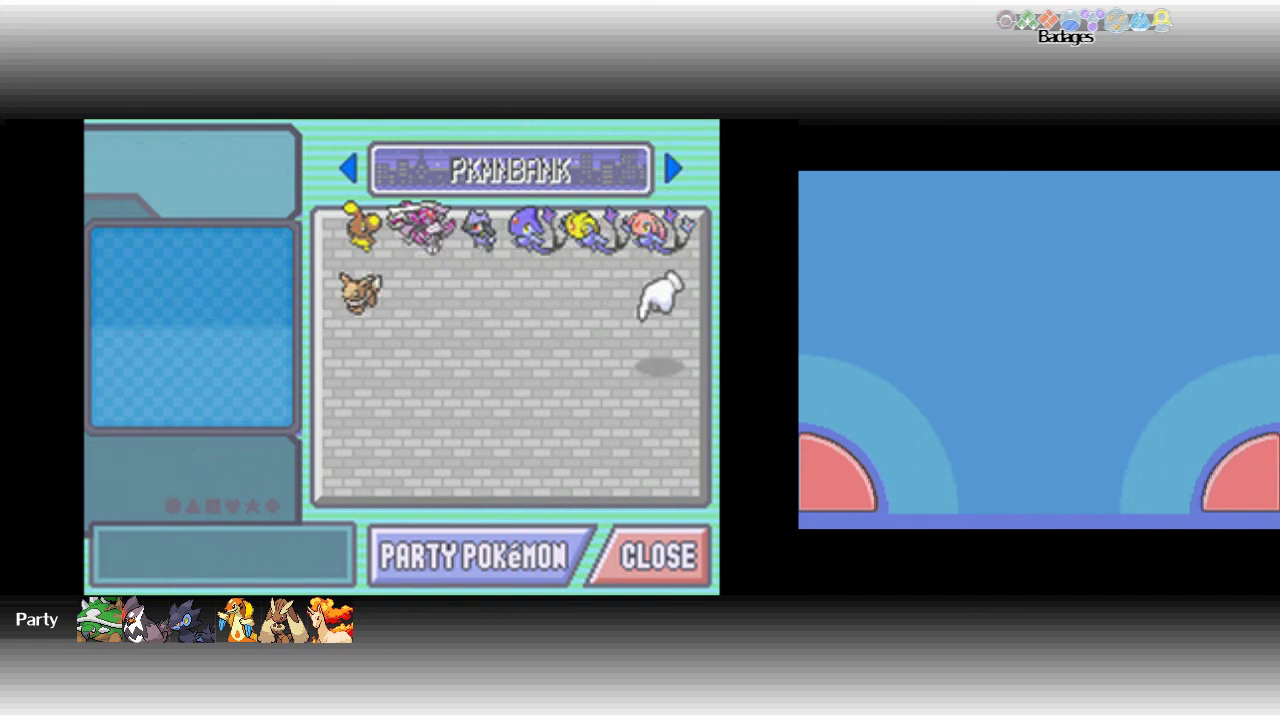